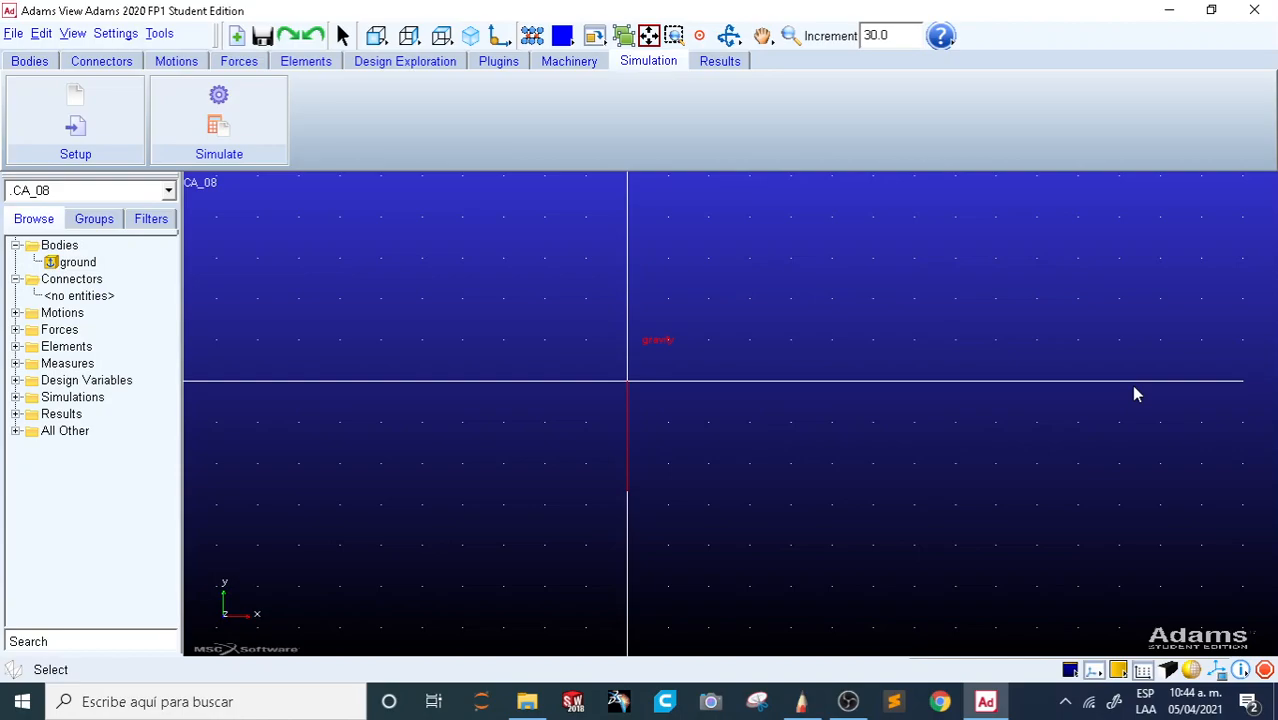
Step: Create a link as a new part with length 250, width 20 and depth 10, starting at the origin along the horizontal axis
key(z)
drag(779, 331, 697, 359)
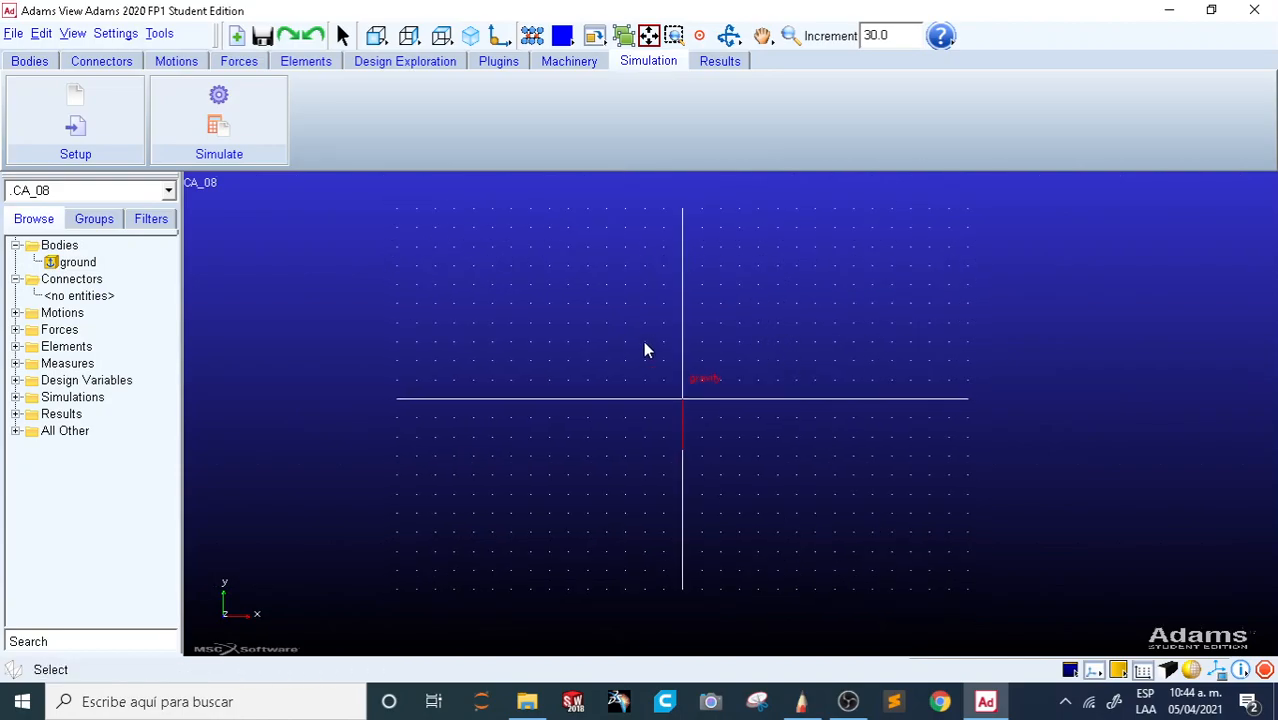
click(26, 62)
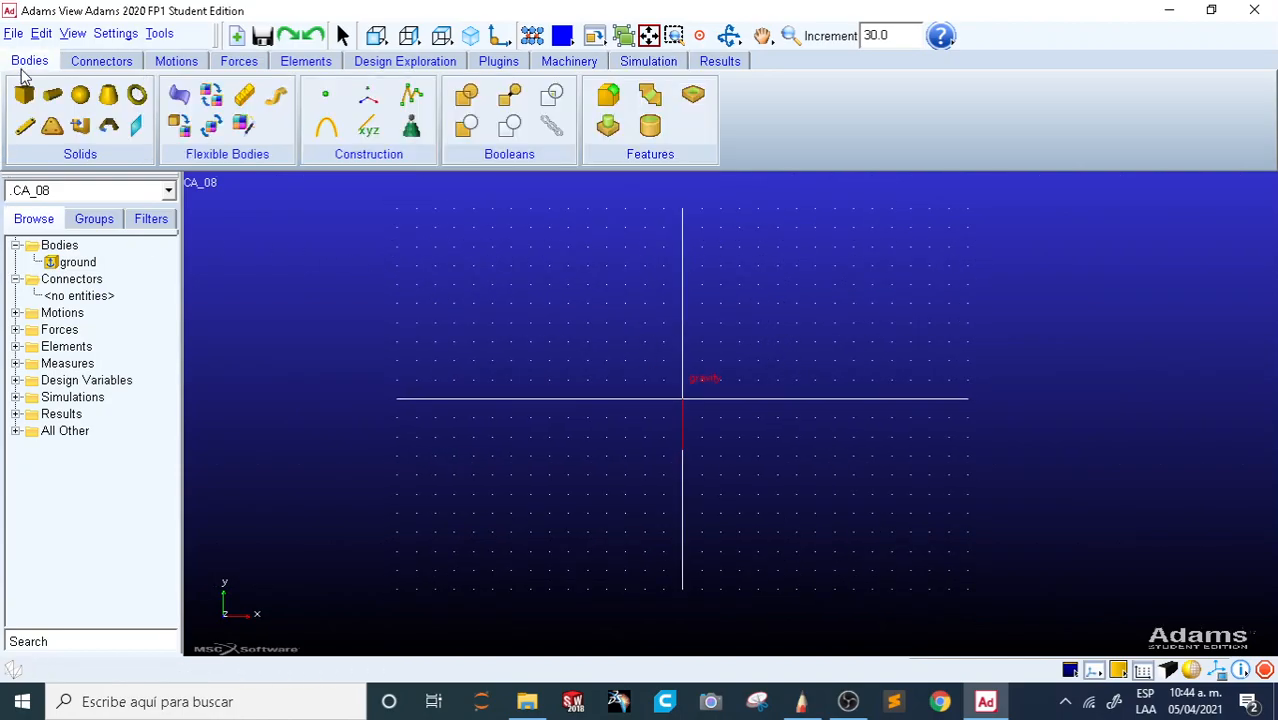
click(24, 126)
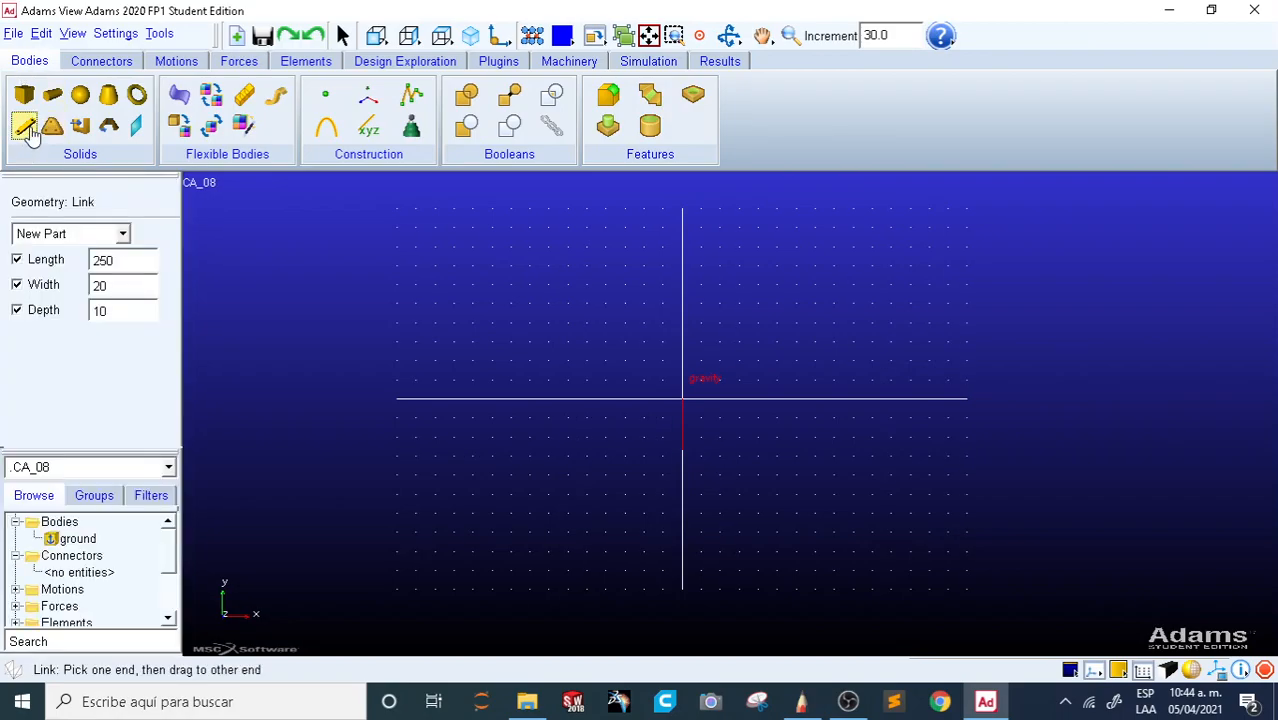
click(119, 263)
click(129, 286)
click(137, 309)
click(137, 261)
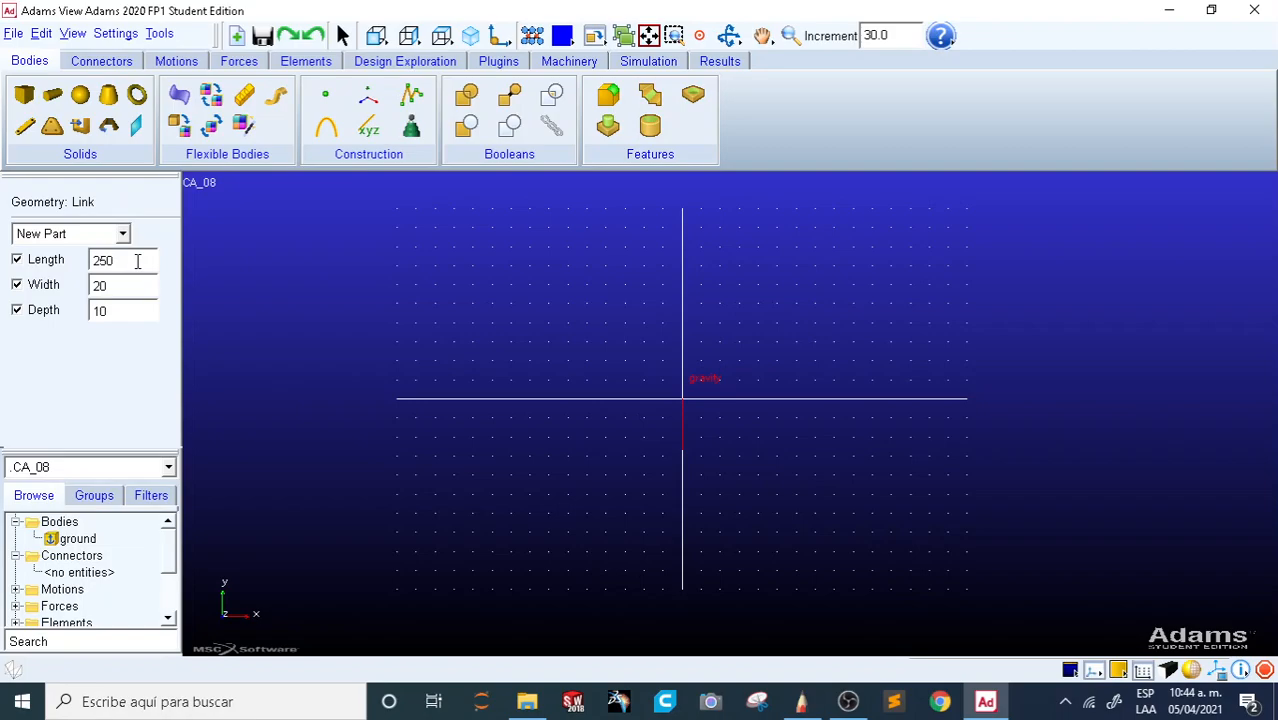
click(684, 398)
click(797, 404)
key(z)
drag(855, 400, 787, 436)
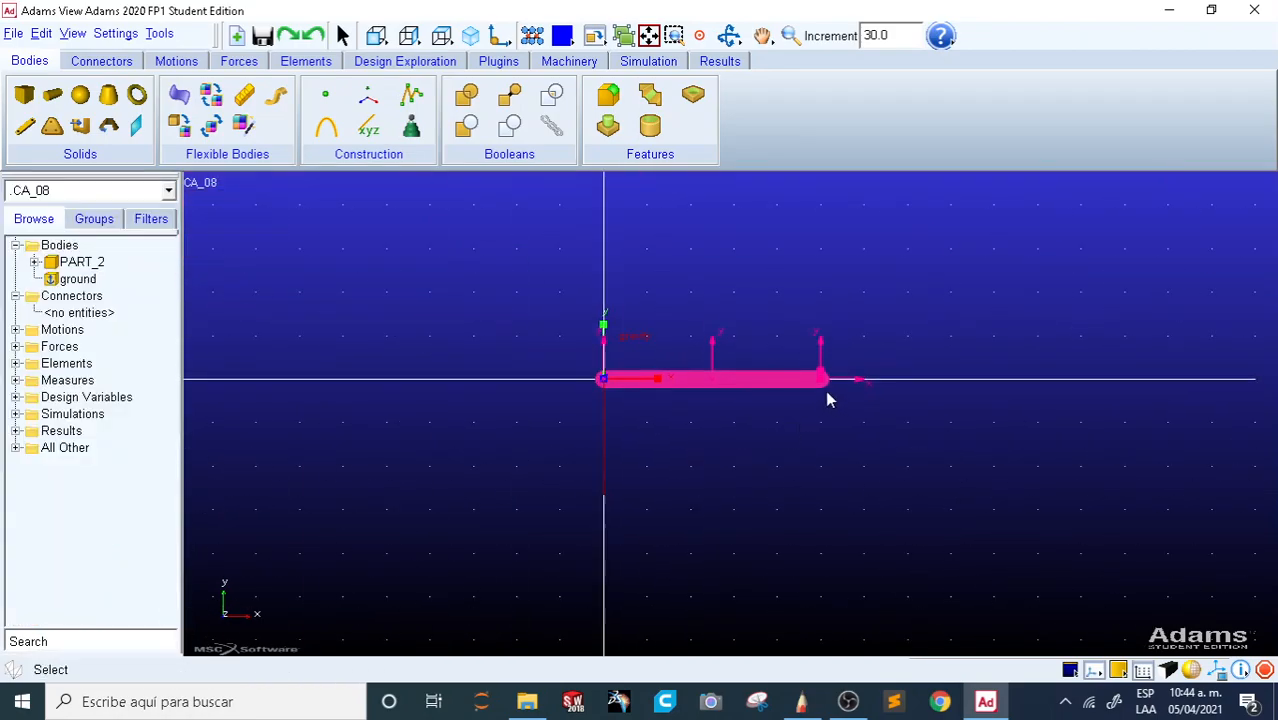
Step: Add a revolute joint, normal to the grid, between the link and ground at the link's end marker on the origin
click(101, 61)
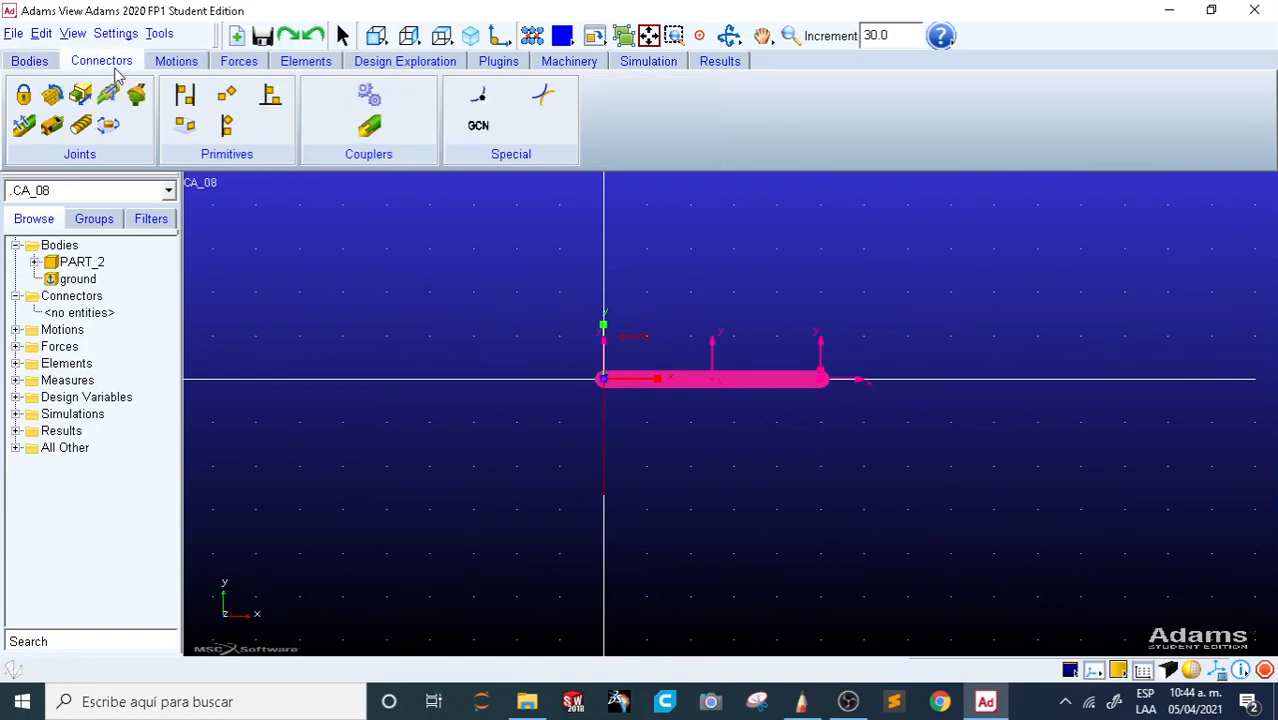
click(52, 94)
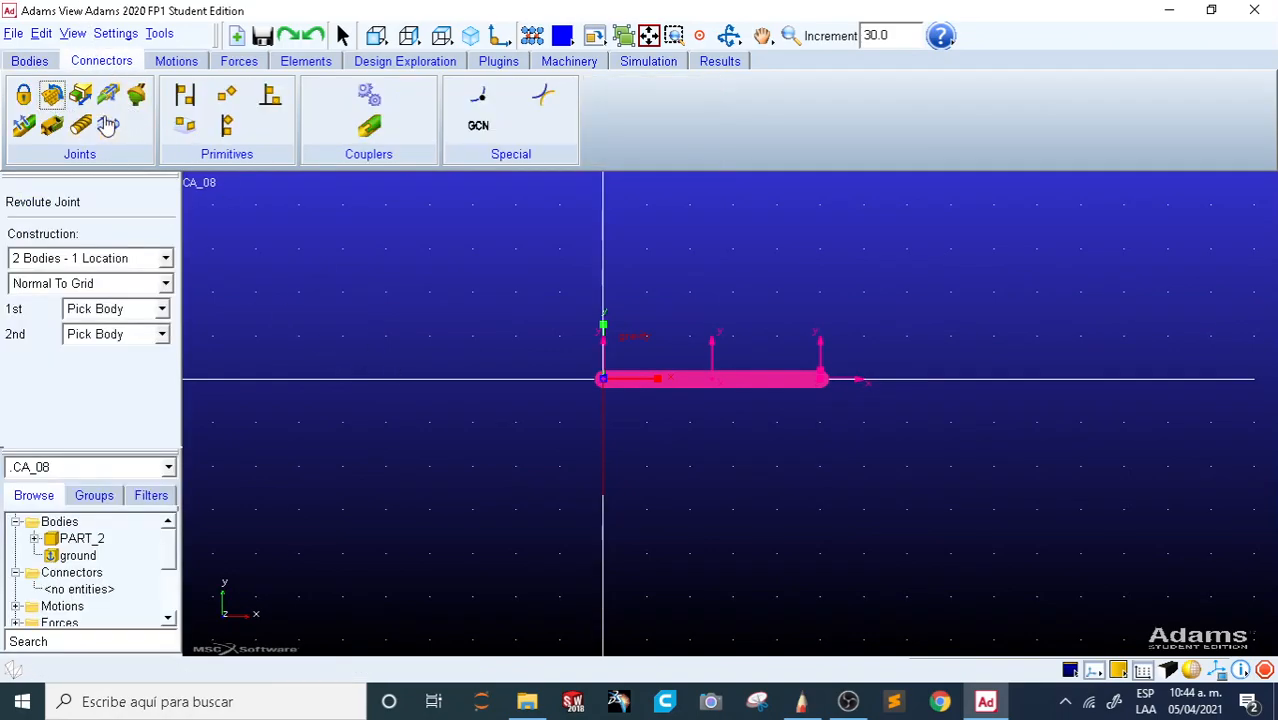
click(720, 384)
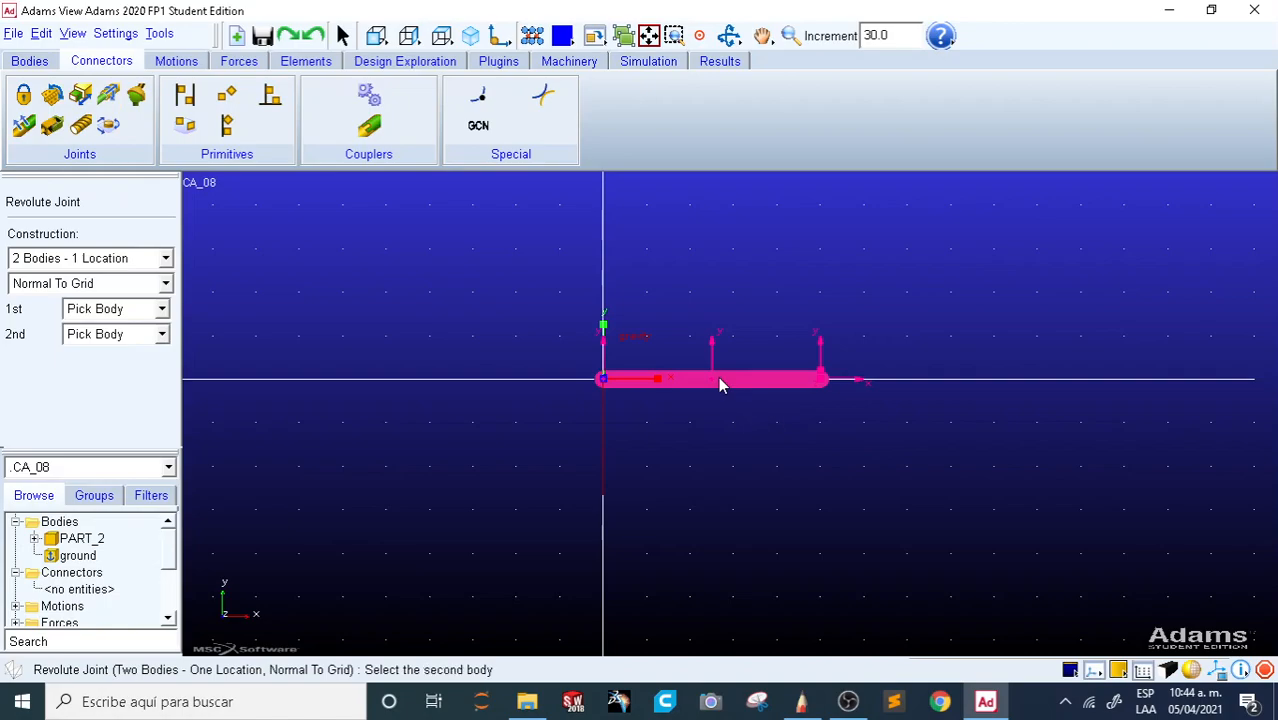
click(1085, 486)
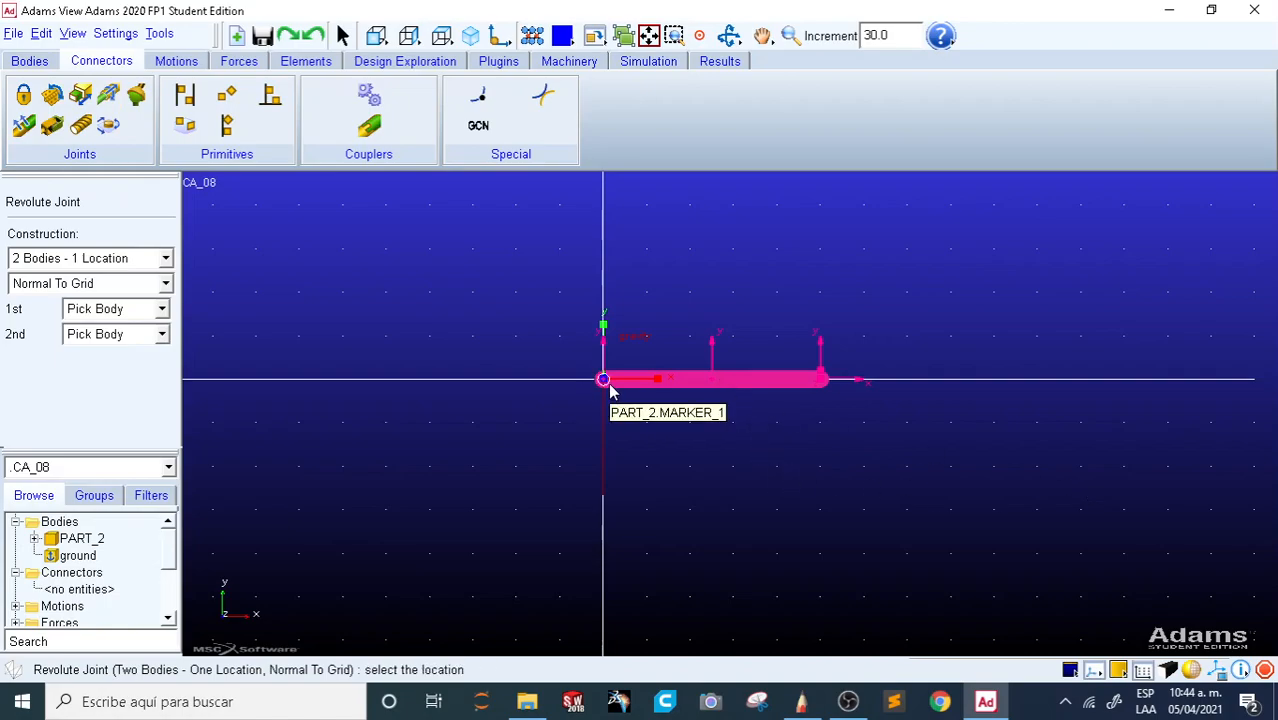
click(608, 382)
key(f)
key(z)
drag(754, 448, 773, 494)
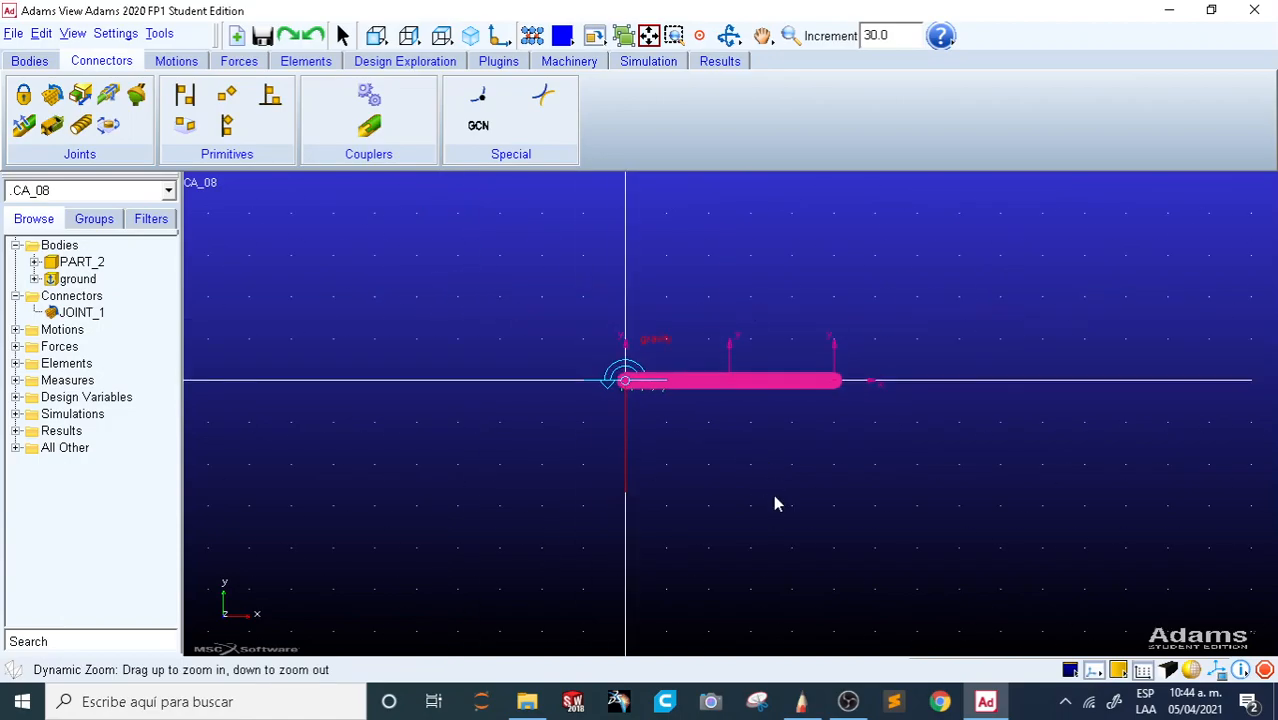
Step: Run an interactive simulation of the link with an end time of 0.1 and 500 steps
click(648, 62)
click(281, 104)
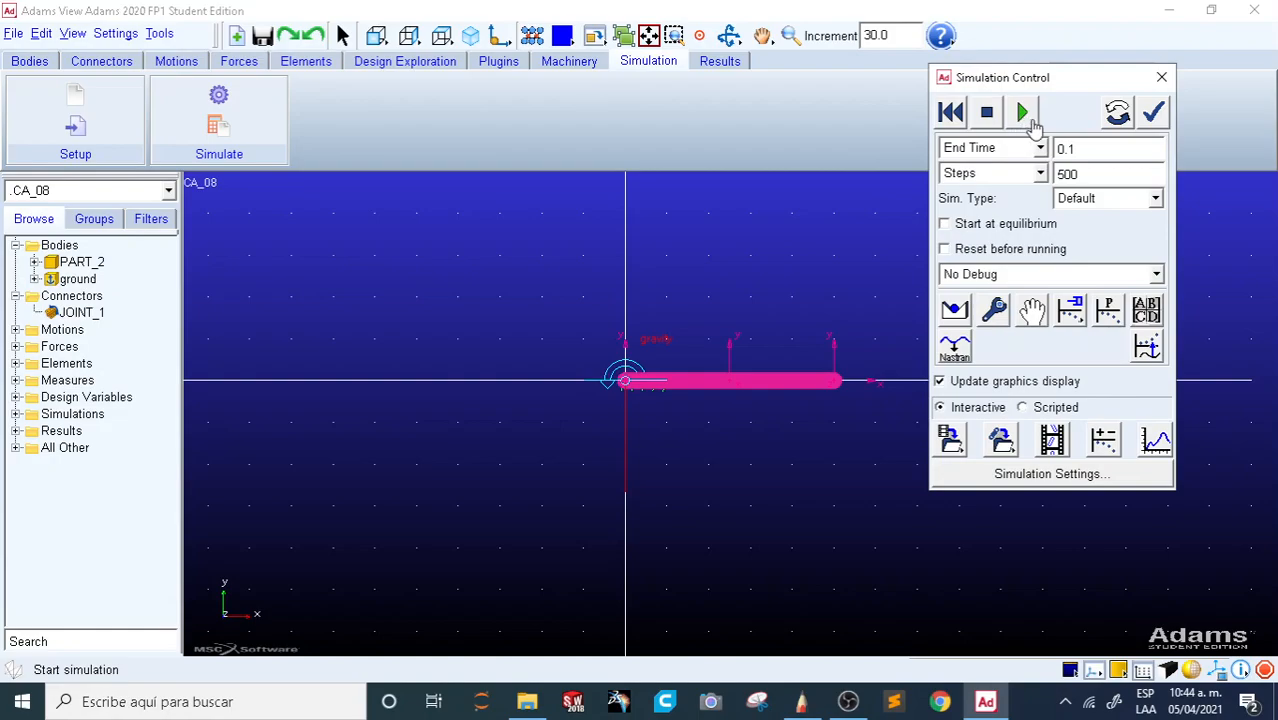
click(1030, 116)
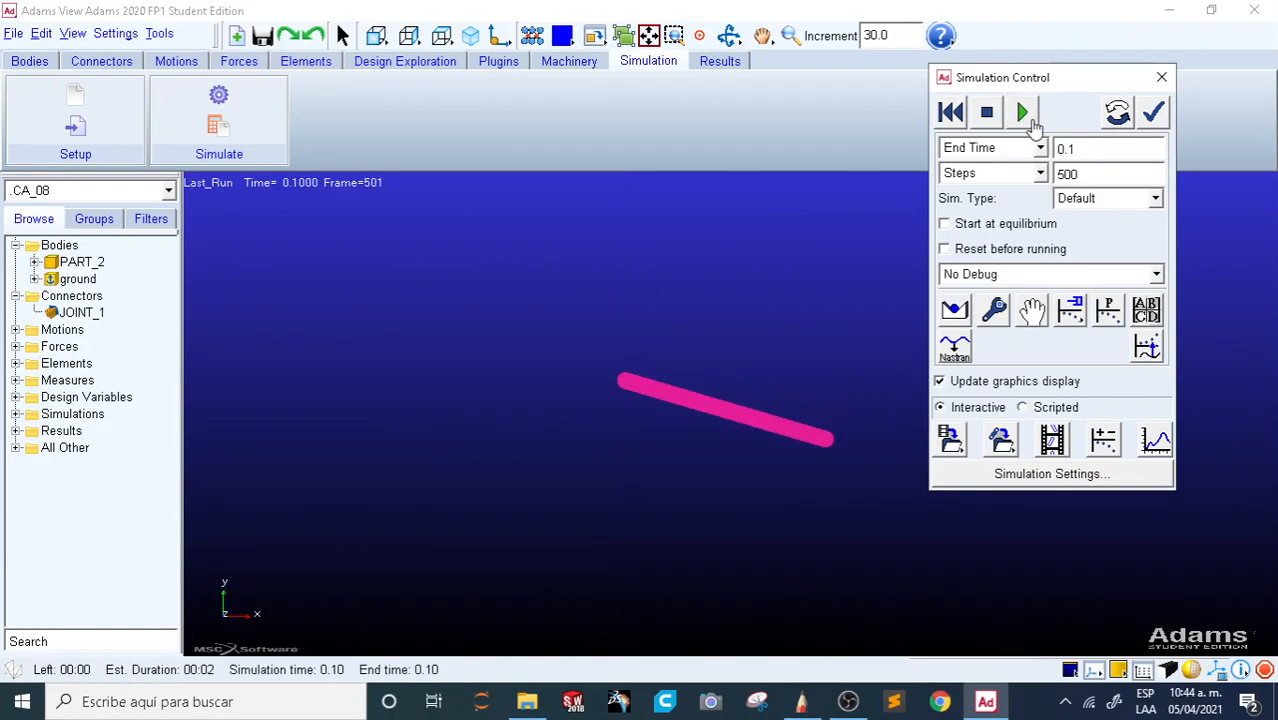
Step: Rerun the simulation from the start with end time 0.1 and 500 steps, then reset the model and close the simulation controls
double_click(1093, 150)
text(0.1)
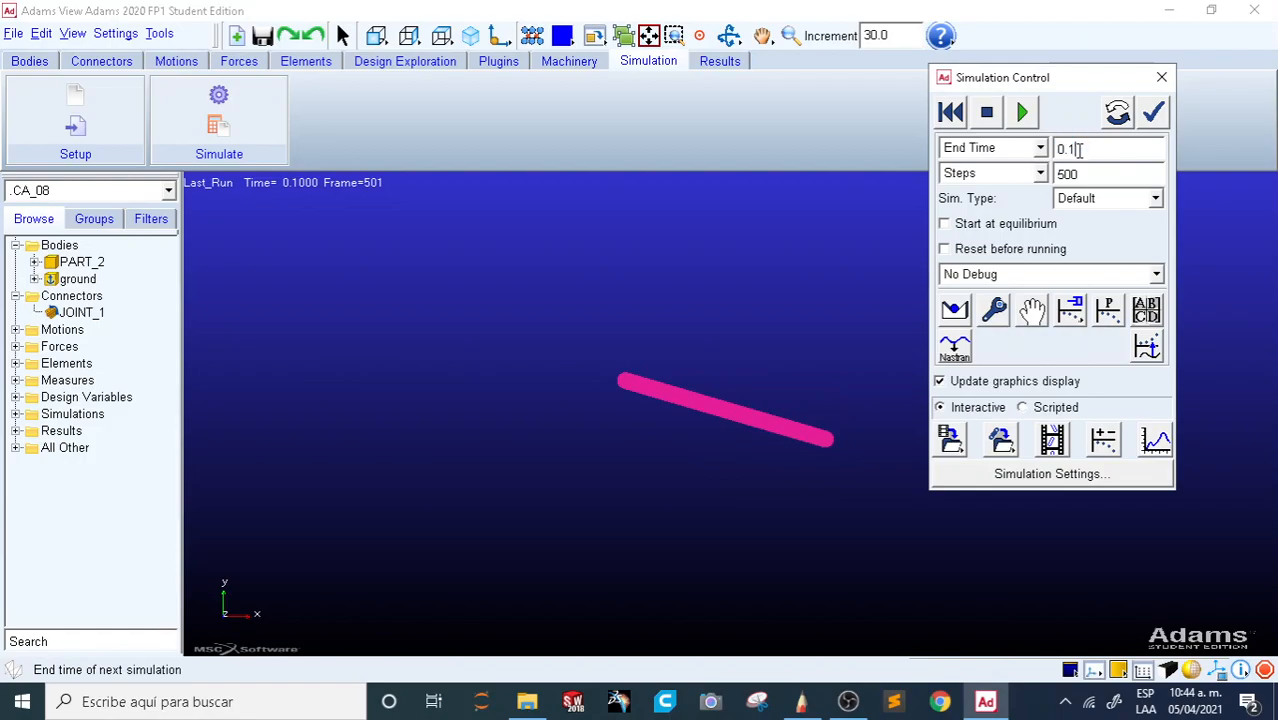
click(1094, 175)
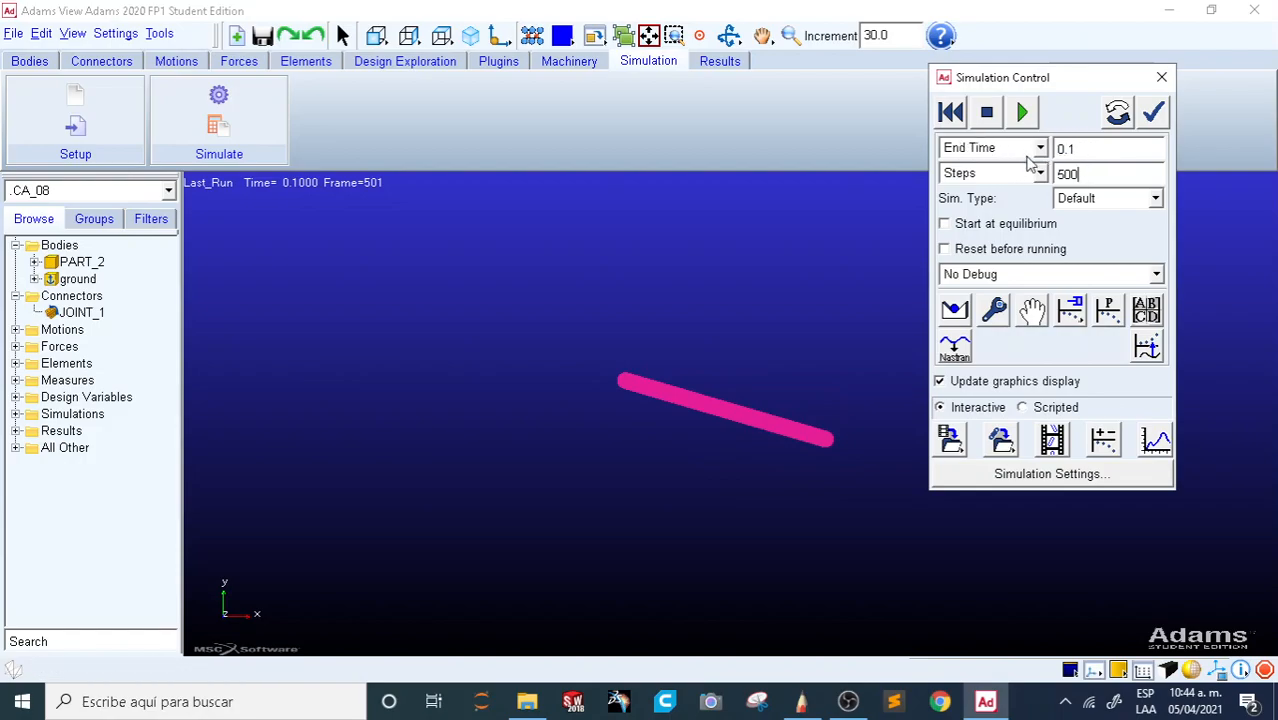
double_click(1070, 174)
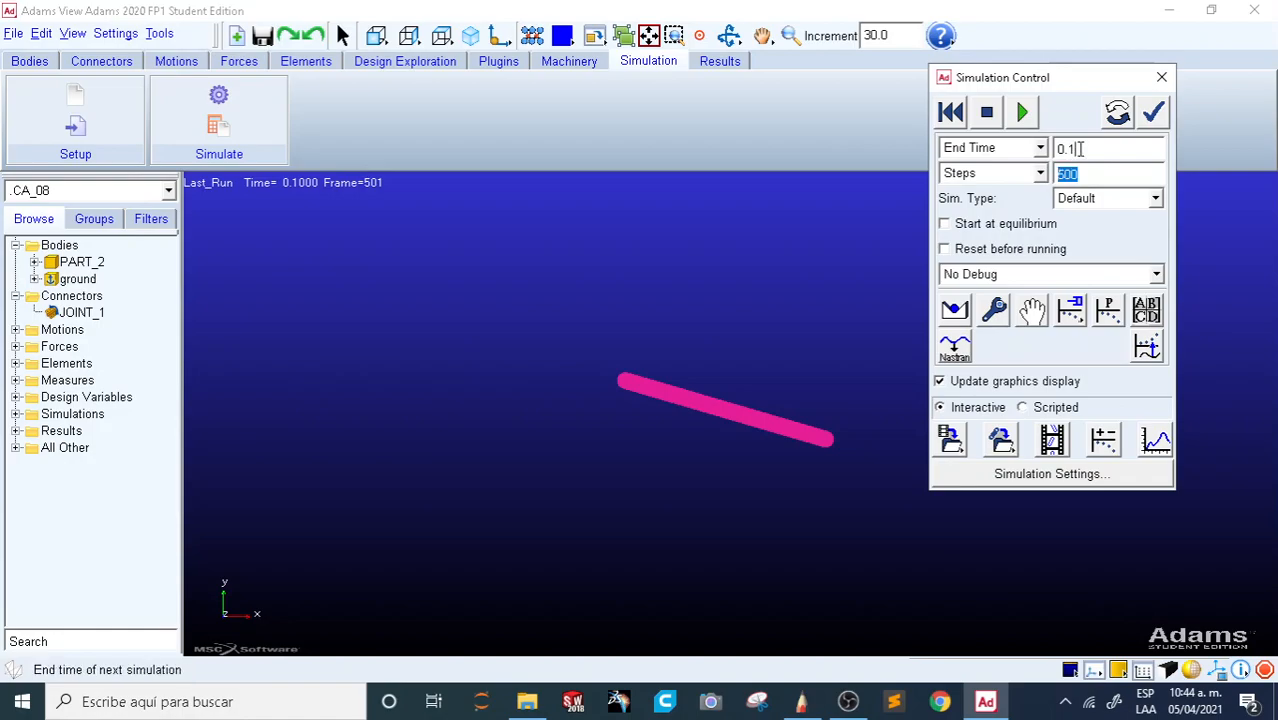
click(1094, 174)
click(957, 112)
click(1021, 113)
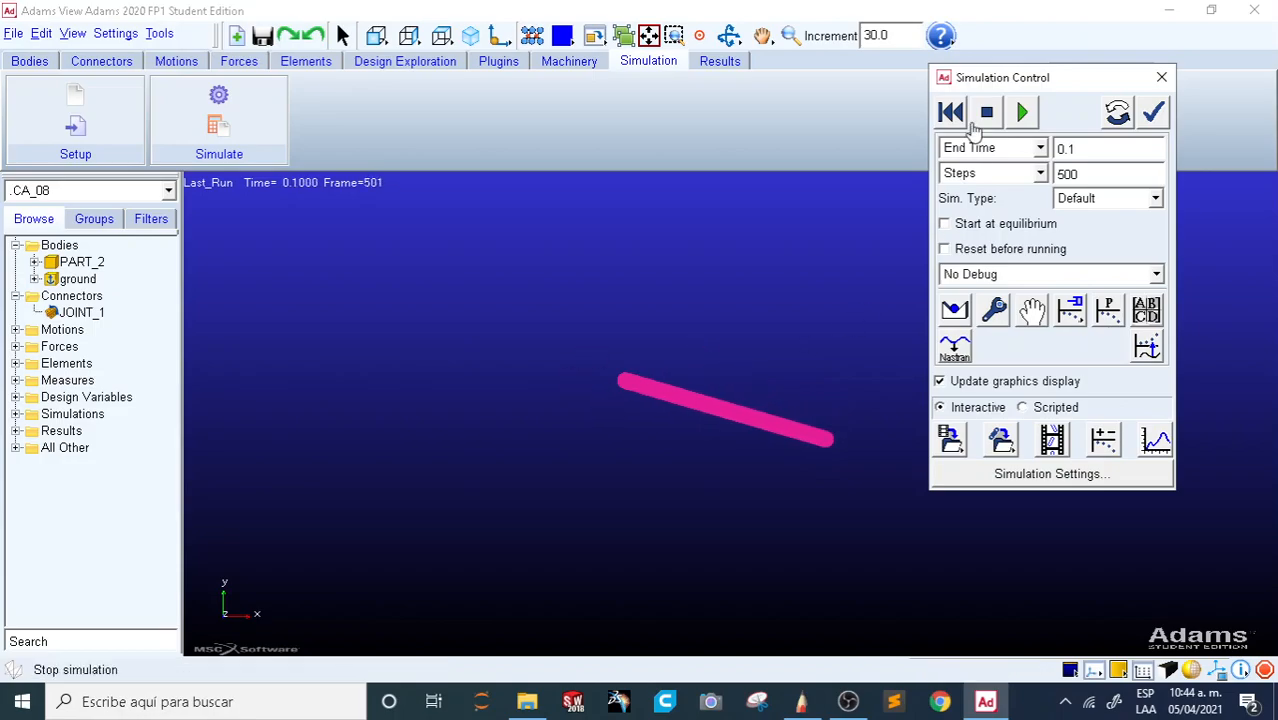
click(951, 112)
click(1153, 112)
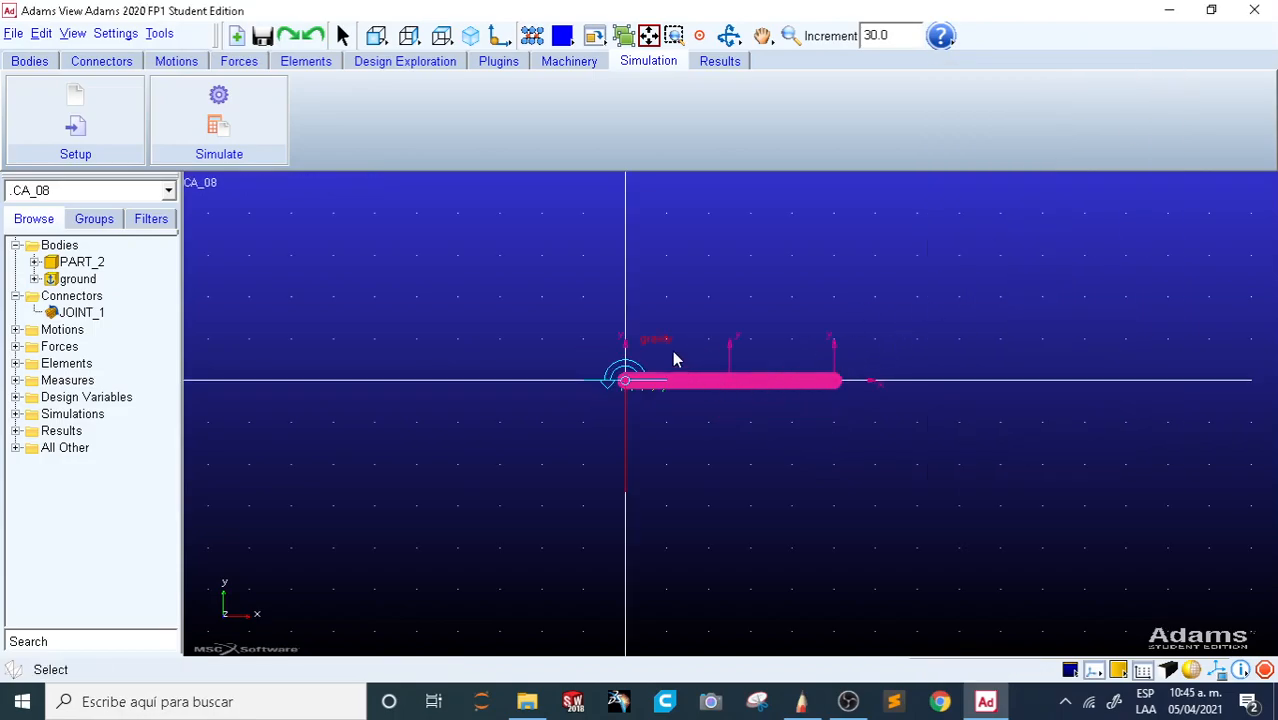
Step: Examine the link and its revolute joint from different angles and return to the front view
scroll(657, 316, up, 4)
scroll(818, 300, down, 2)
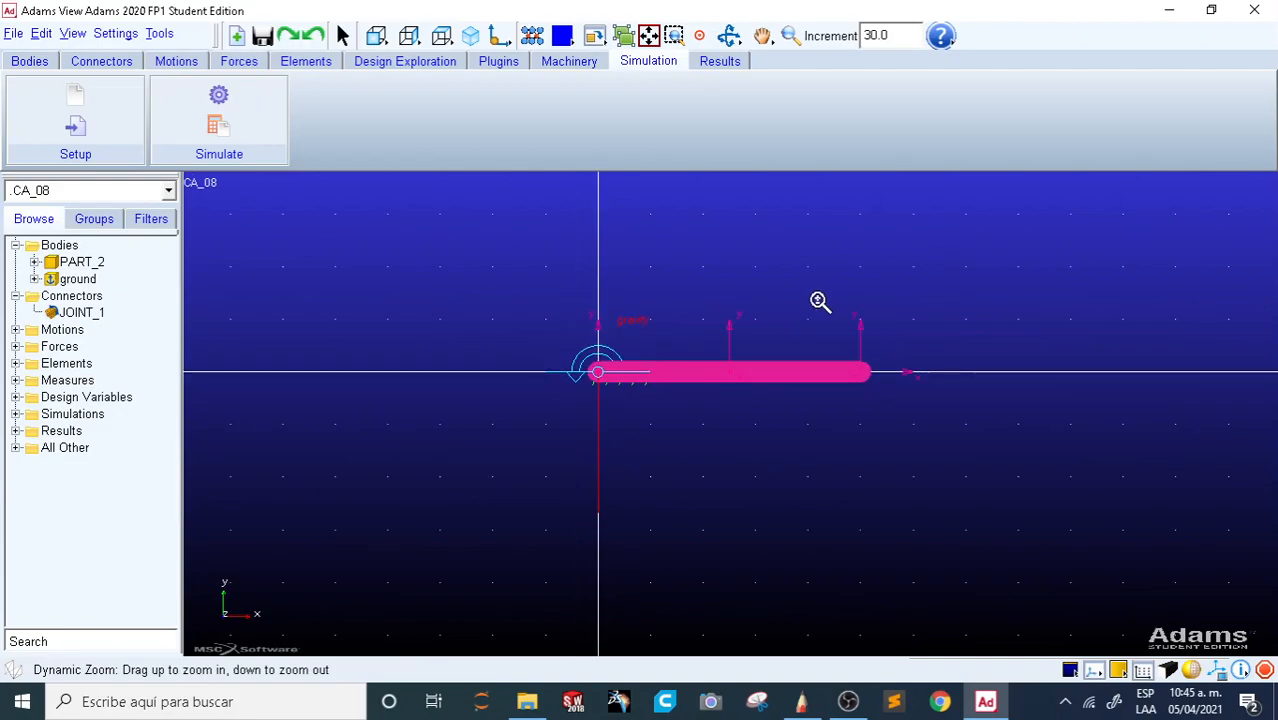
key(r)
drag(944, 345, 782, 366)
key(shift+f)
key(z)
drag(700, 400, 726, 387)
key(z)
key(z)
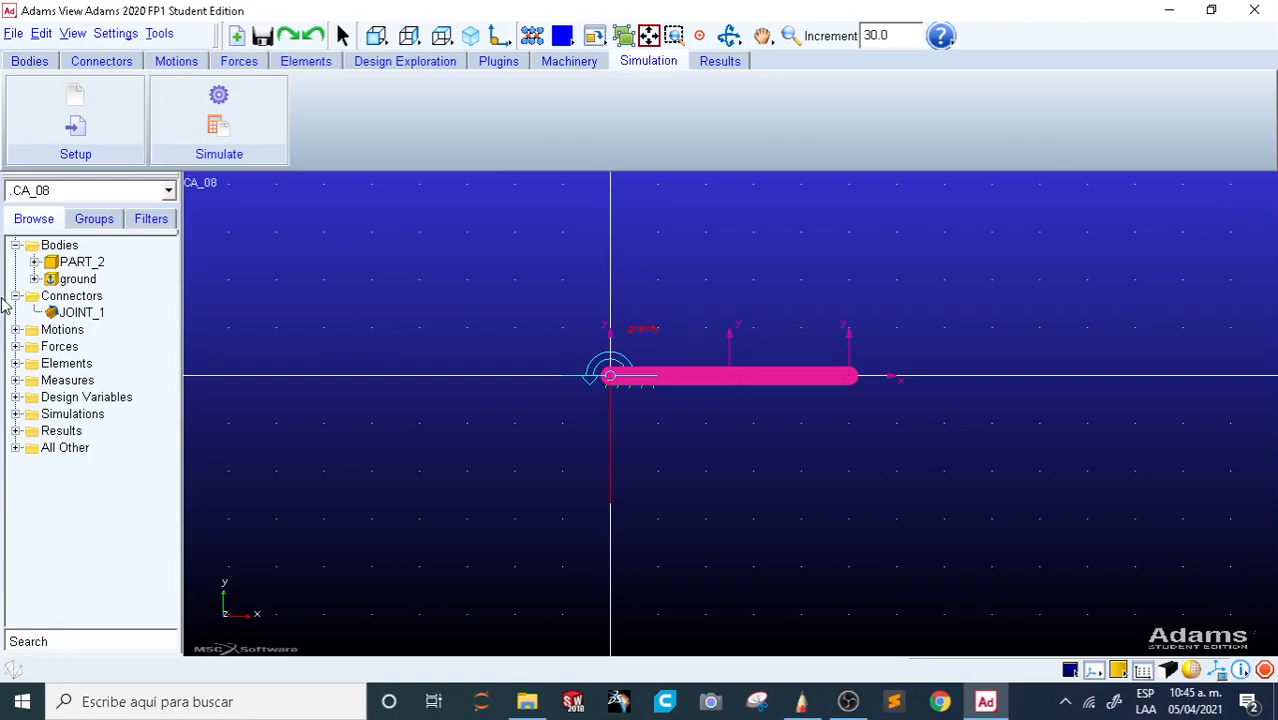
Step: Apply a rotational joint motion with a rotational speed of 30.0 to the revolute joint at the origin
click(169, 64)
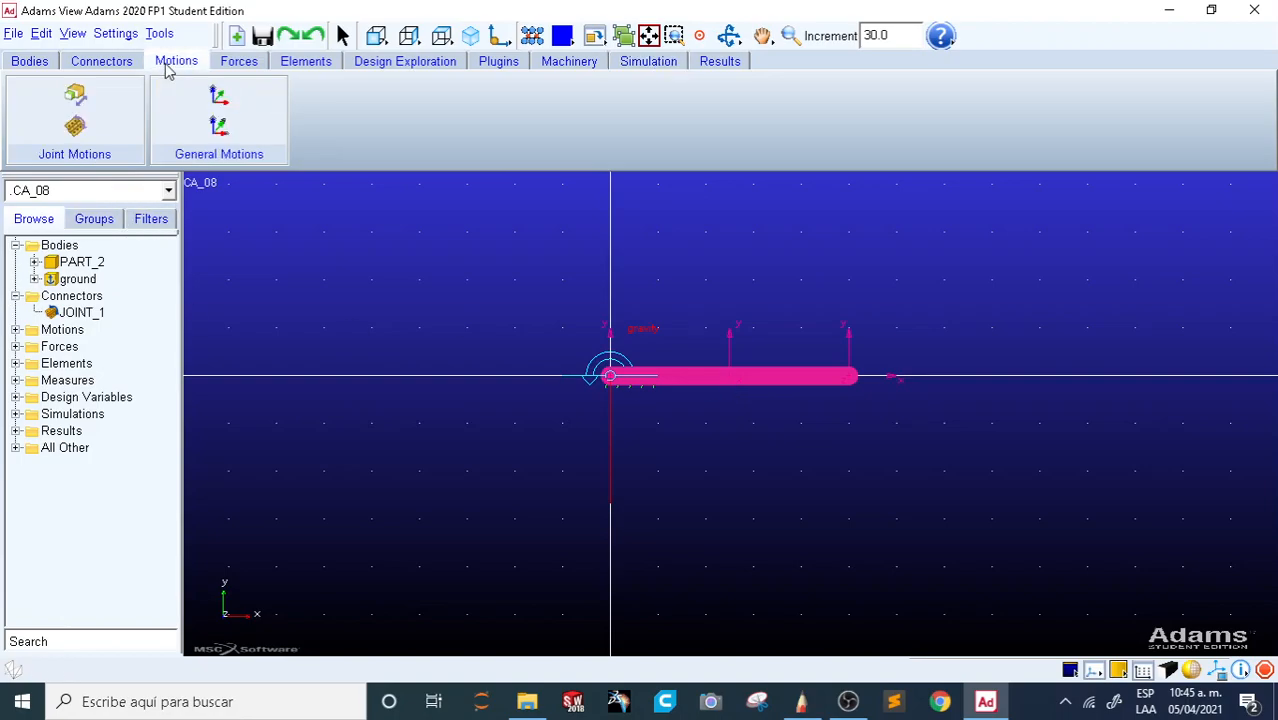
click(77, 134)
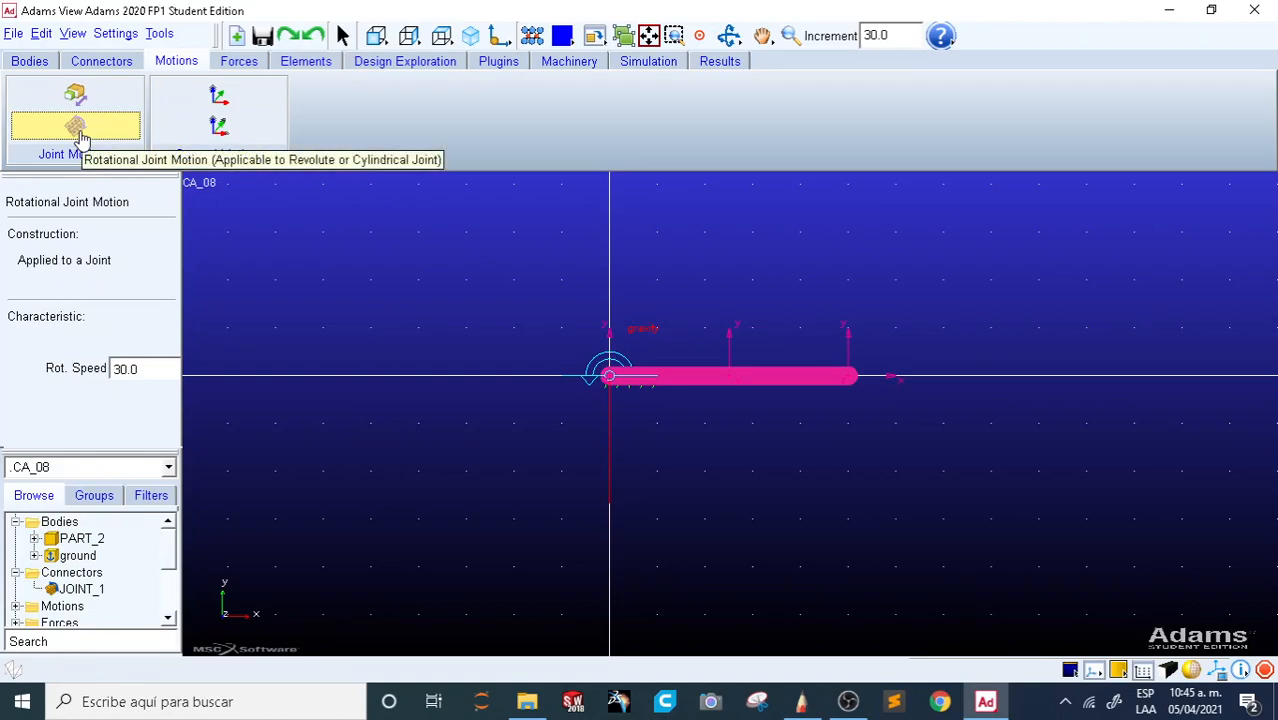
key(z)
drag(600, 352, 494, 311)
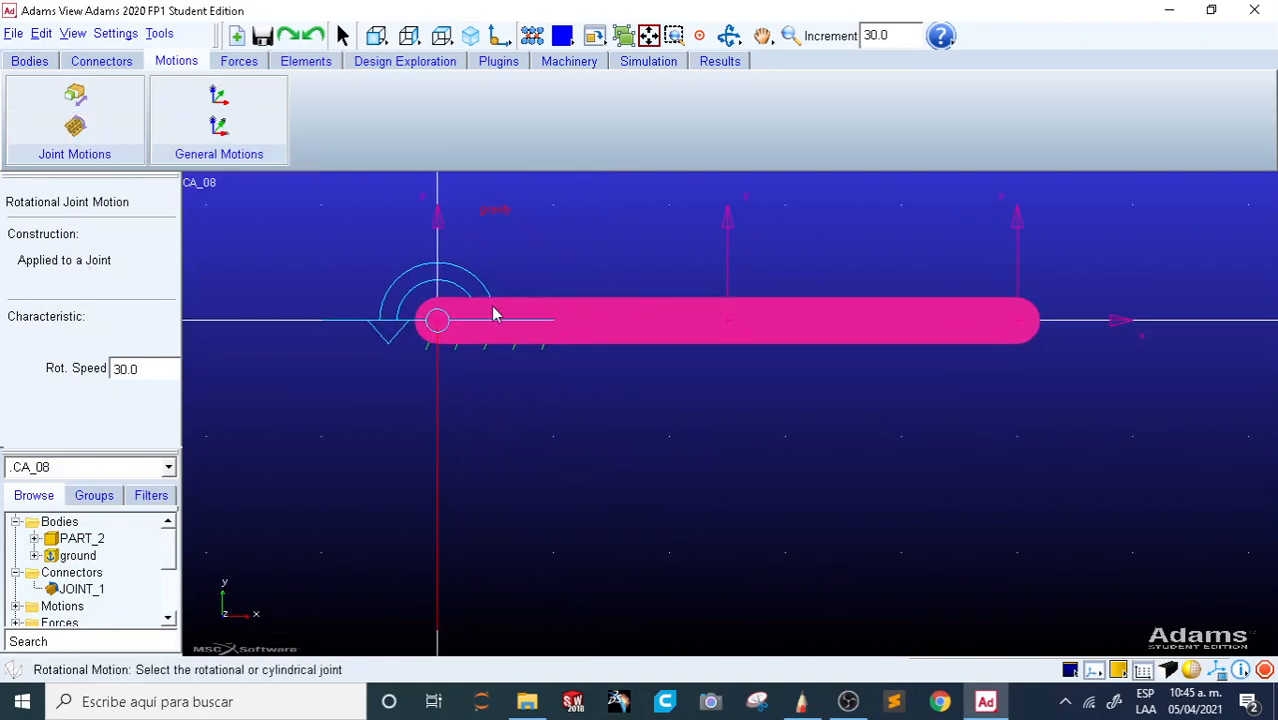
click(437, 319)
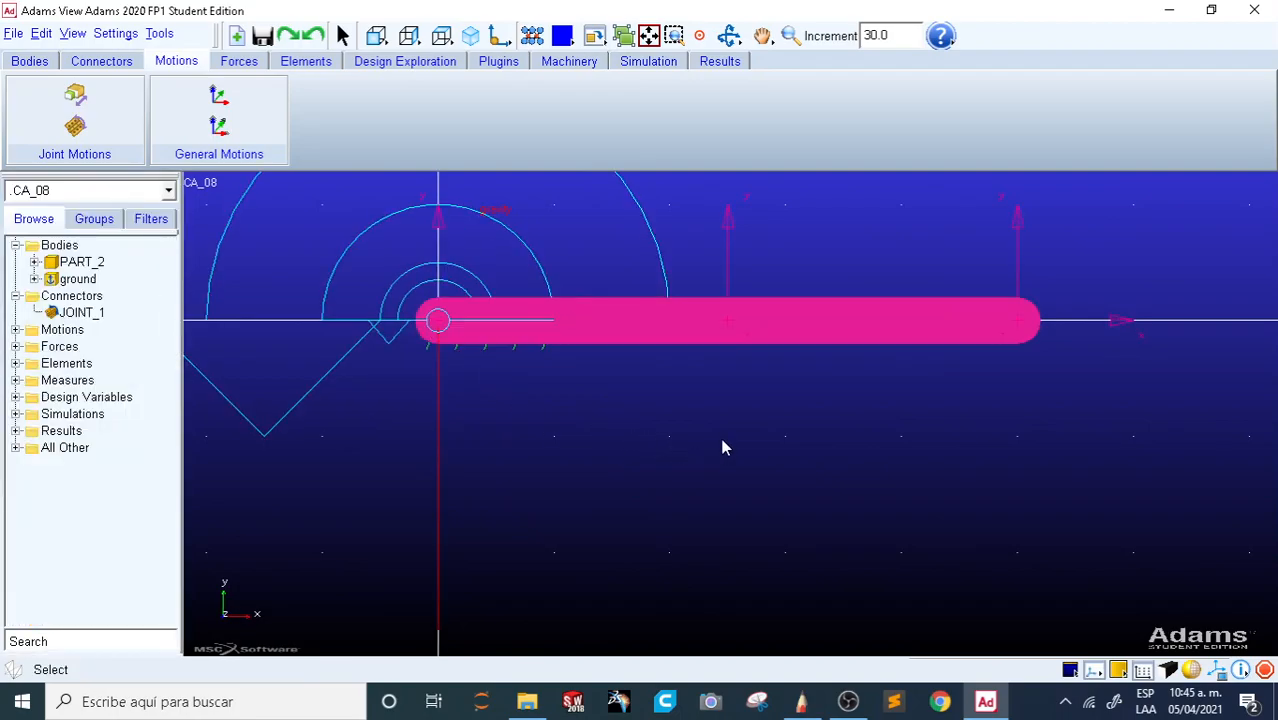
key(f)
Step: Open the rotational joint motion's settings and place the dialog clear of the motion symbol
click(676, 240)
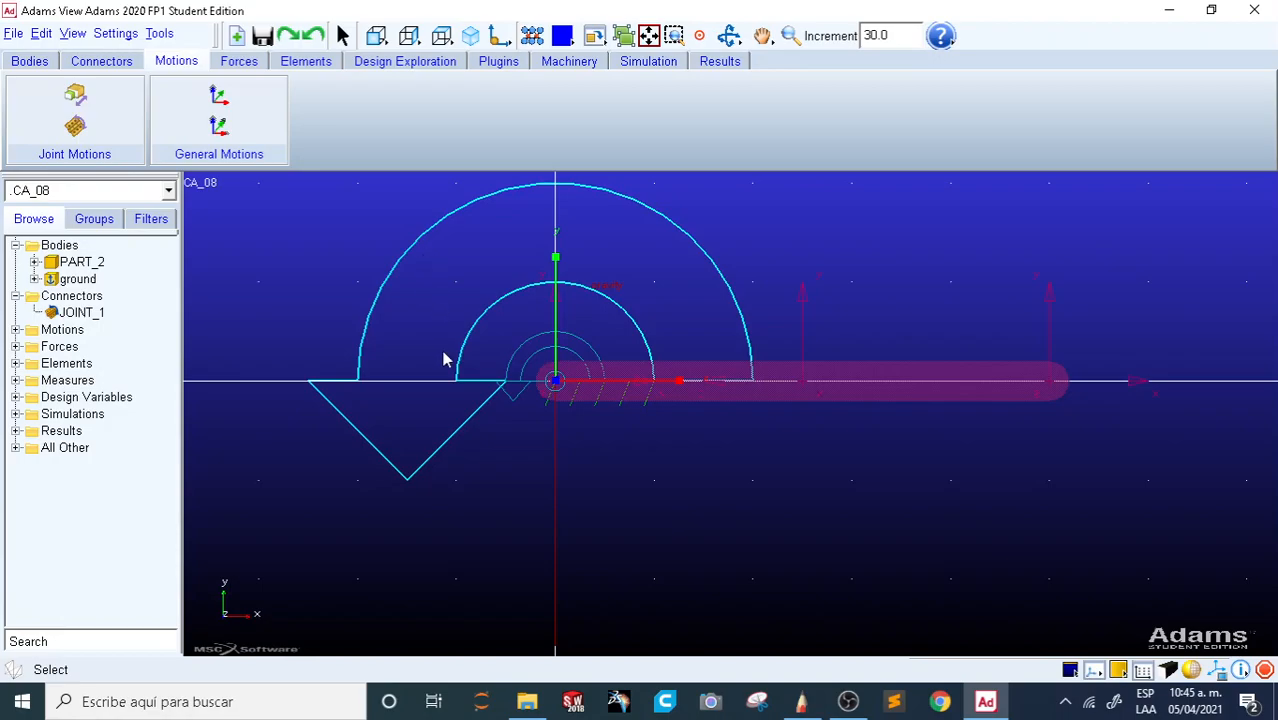
key(z)
drag(376, 445, 362, 452)
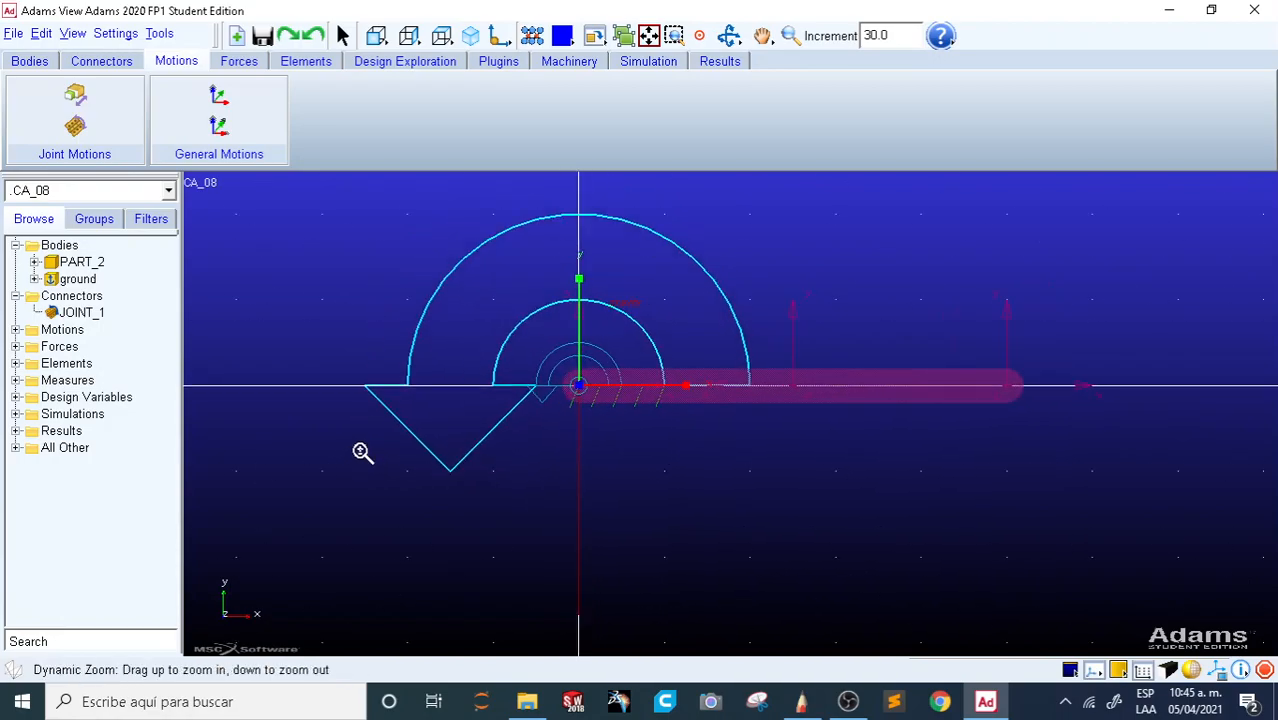
double_click(433, 307)
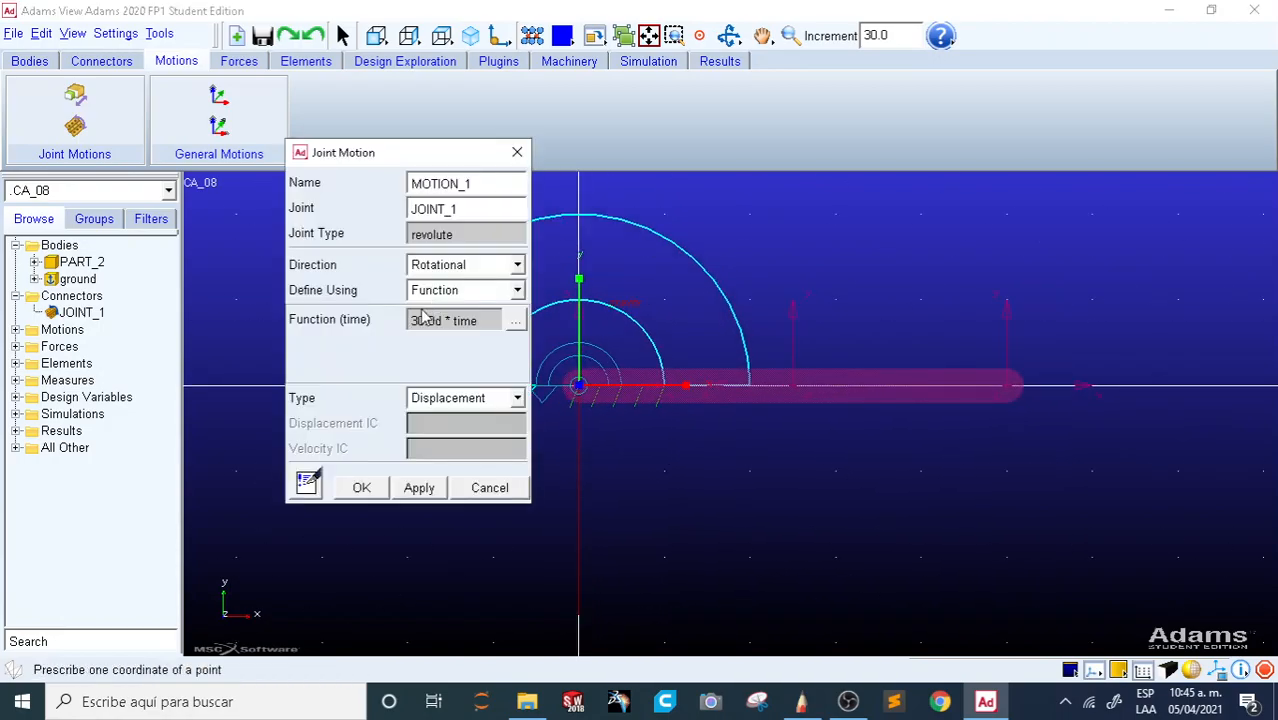
drag(370, 166, 870, 170)
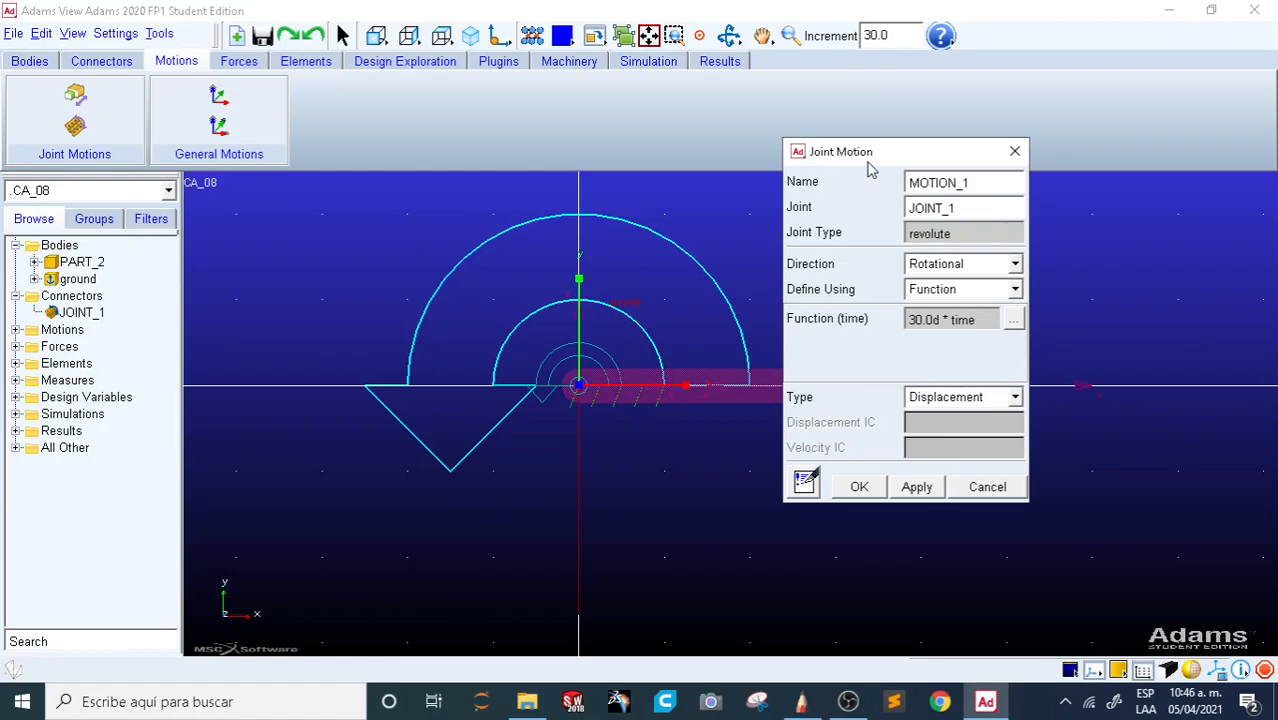
drag(870, 170, 883, 201)
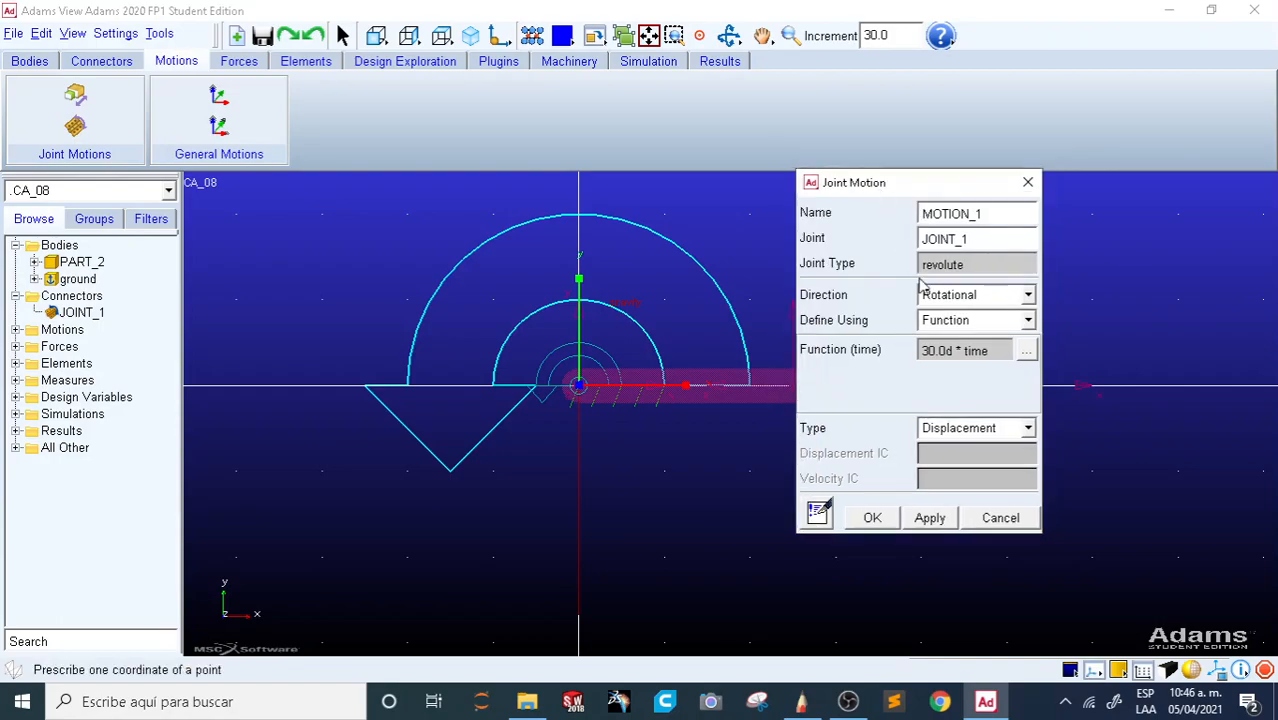
Step: Review the joint motion's type choices and its time function expression
click(963, 435)
click(860, 422)
click(948, 434)
click(948, 444)
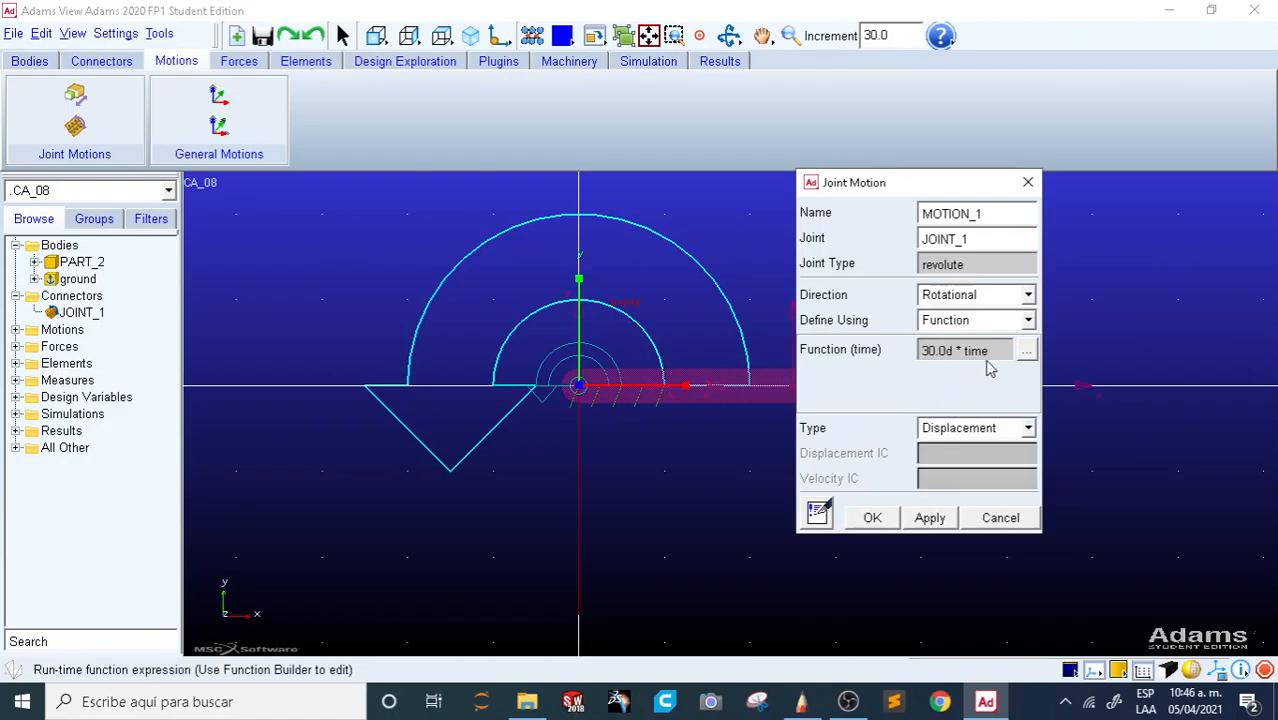
drag(993, 350, 921, 350)
click(944, 350)
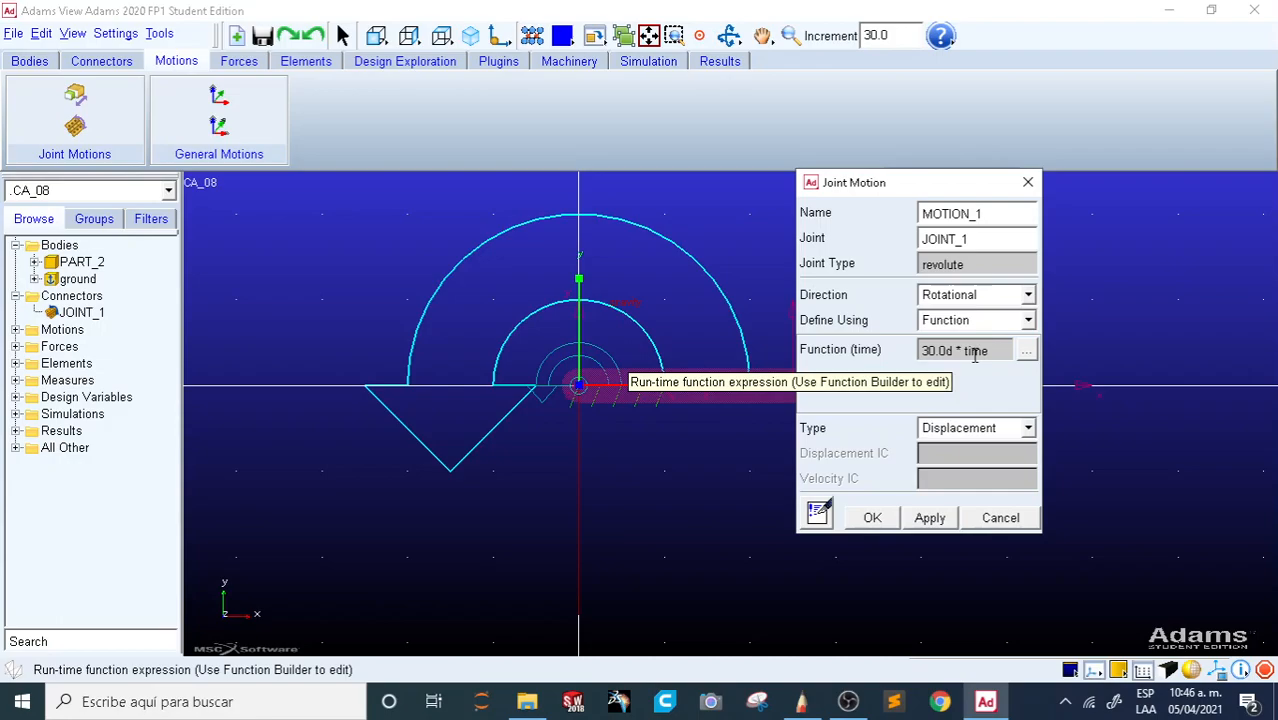
drag(988, 351, 960, 351)
click(993, 350)
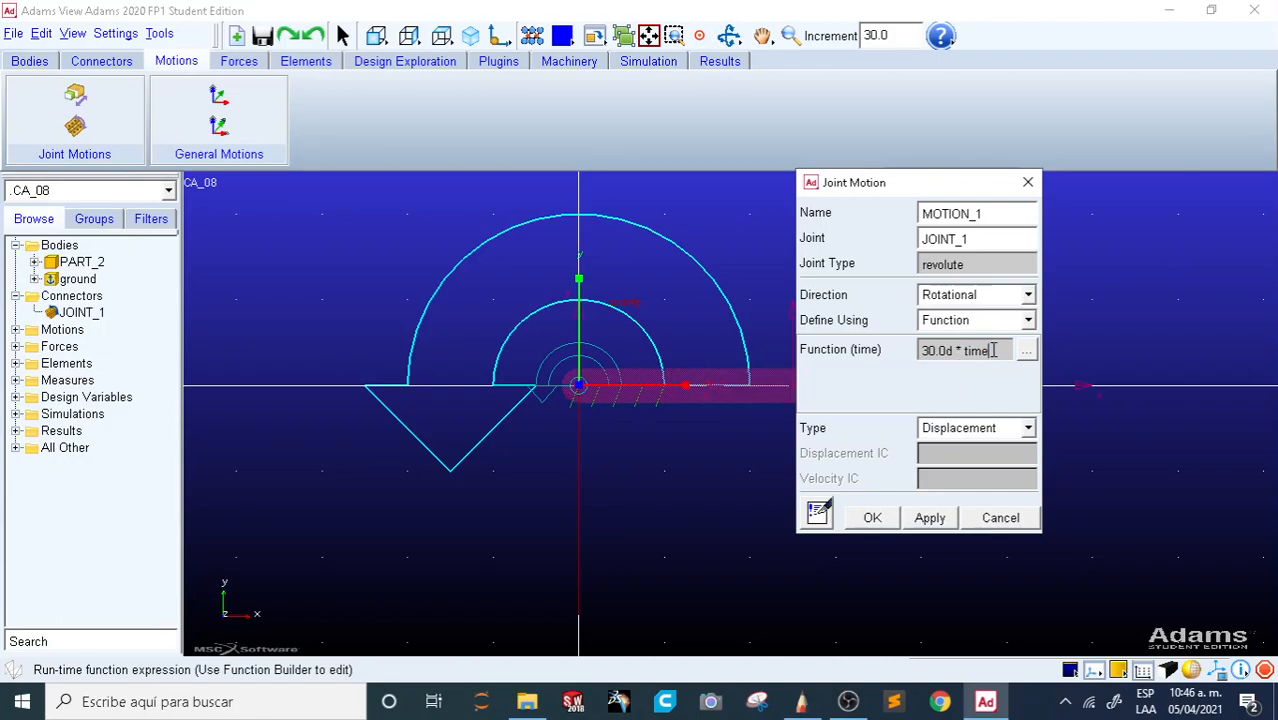
Step: Switch to Autodesk SketchBook and handwrite the definitions ω = dθ/dt and α = dω/dt near the top of the canvas
key(alt+Tab)
key(alt+Tab)
key(alt+Tab)
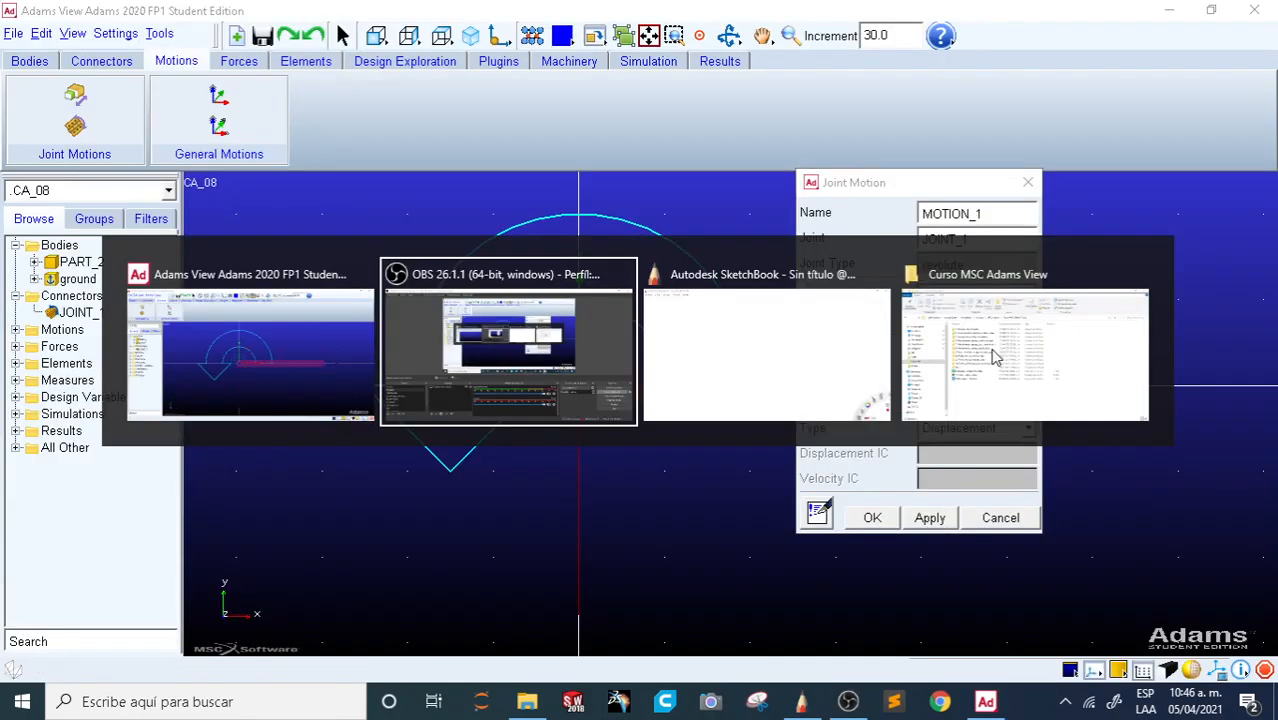
key(alt+Tab)
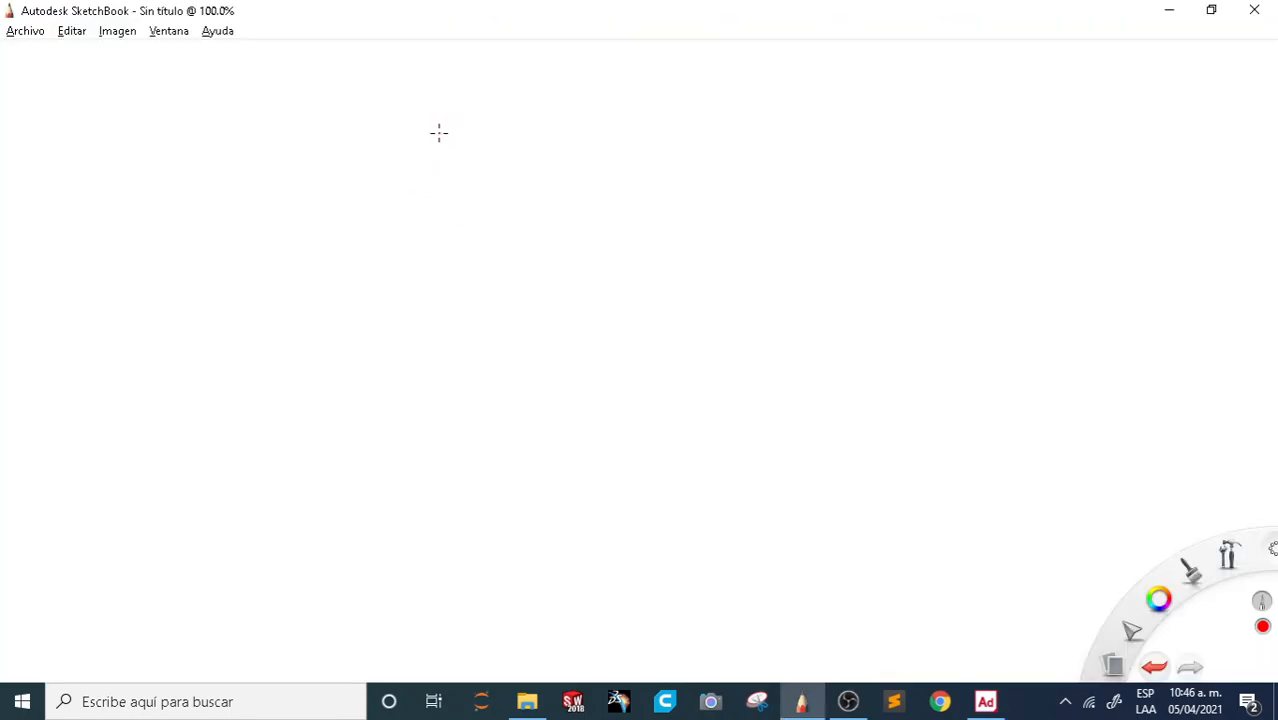
drag(445, 127, 485, 131)
drag(475, 139, 542, 116)
mouse_move(514, 133)
mouse_down()
mouse_move(540, 133)
mouse_move(528, 171)
mouse_move(540, 168)
mouse_up()
click(641, 120)
mouse_move(642, 132)
mouse_down()
mouse_move(644, 146)
mouse_move(716, 123)
mouse_up()
drag(706, 131, 716, 130)
mouse_move(754, 106)
mouse_down()
mouse_move(781, 110)
mouse_move(758, 142)
mouse_up()
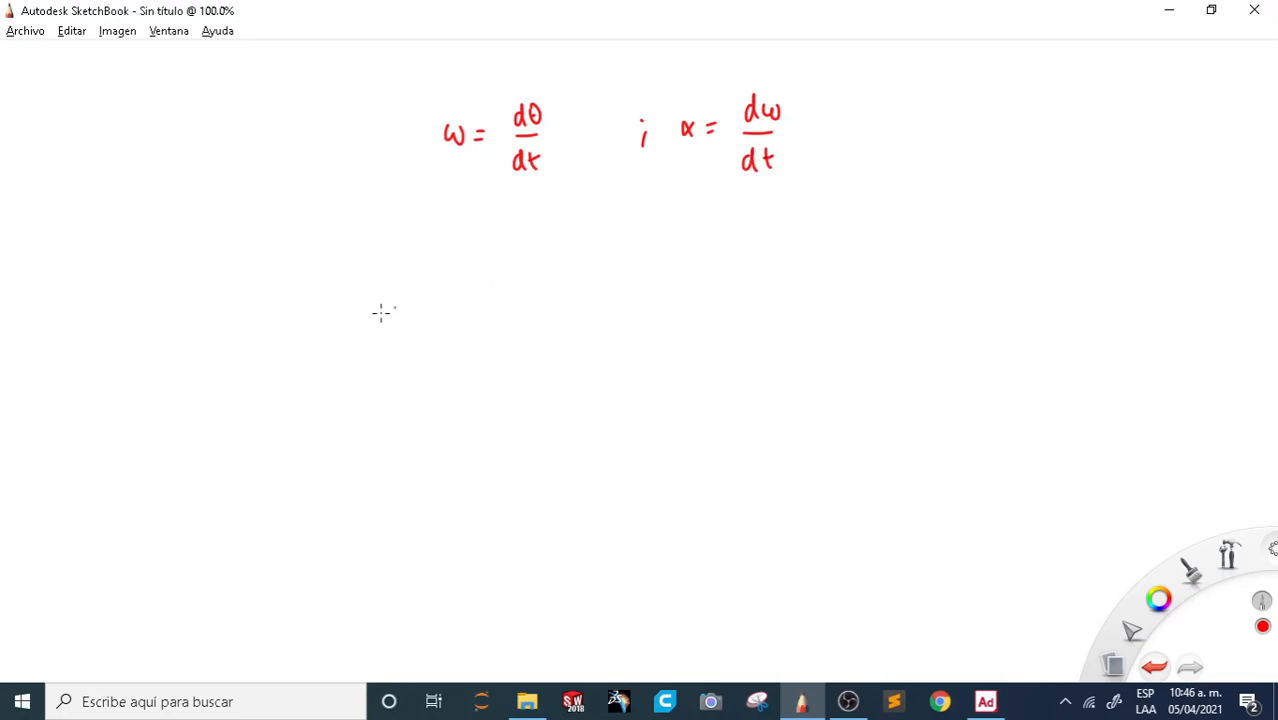
Step: Handwrite θ = 30 · time below the definitions, undoing and redrawing the faulty strokes
drag(372, 337, 373, 339)
drag(371, 346, 505, 333)
key(ctrl+z)
key(ctrl+z)
click(477, 339)
drag(509, 329, 513, 330)
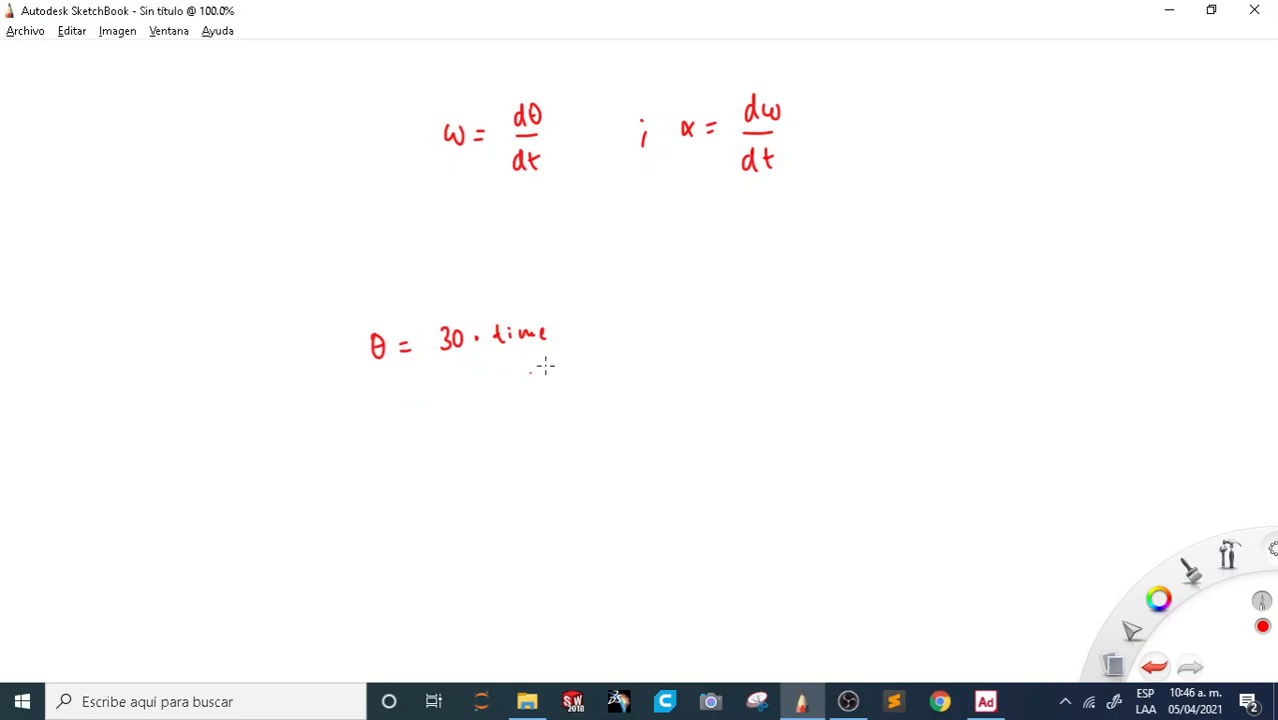
Step: Handwrite ω = 30 below the θ = 30 · time expression and draw a circle around it
drag(372, 409, 414, 409)
drag(400, 417, 415, 416)
drag(466, 400, 500, 380)
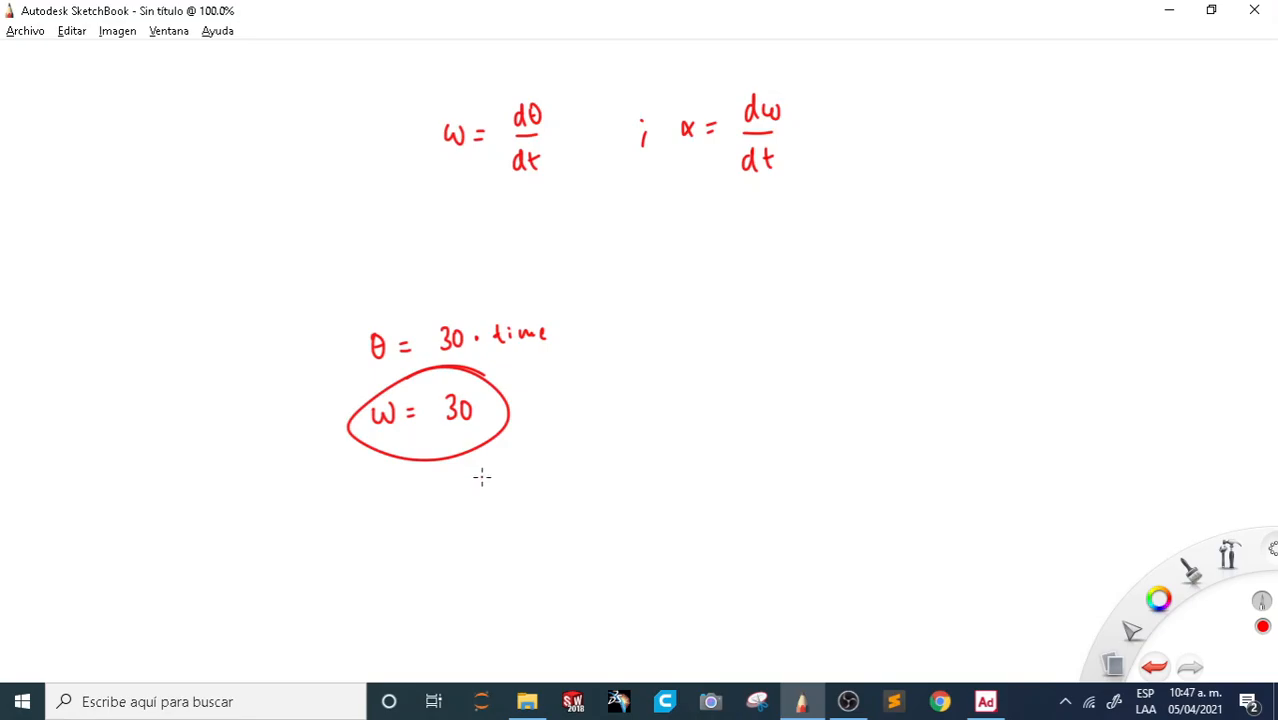
Step: Switch to Adams View and accept the rotational joint motion's displacement function settings
key(alt+Tab)
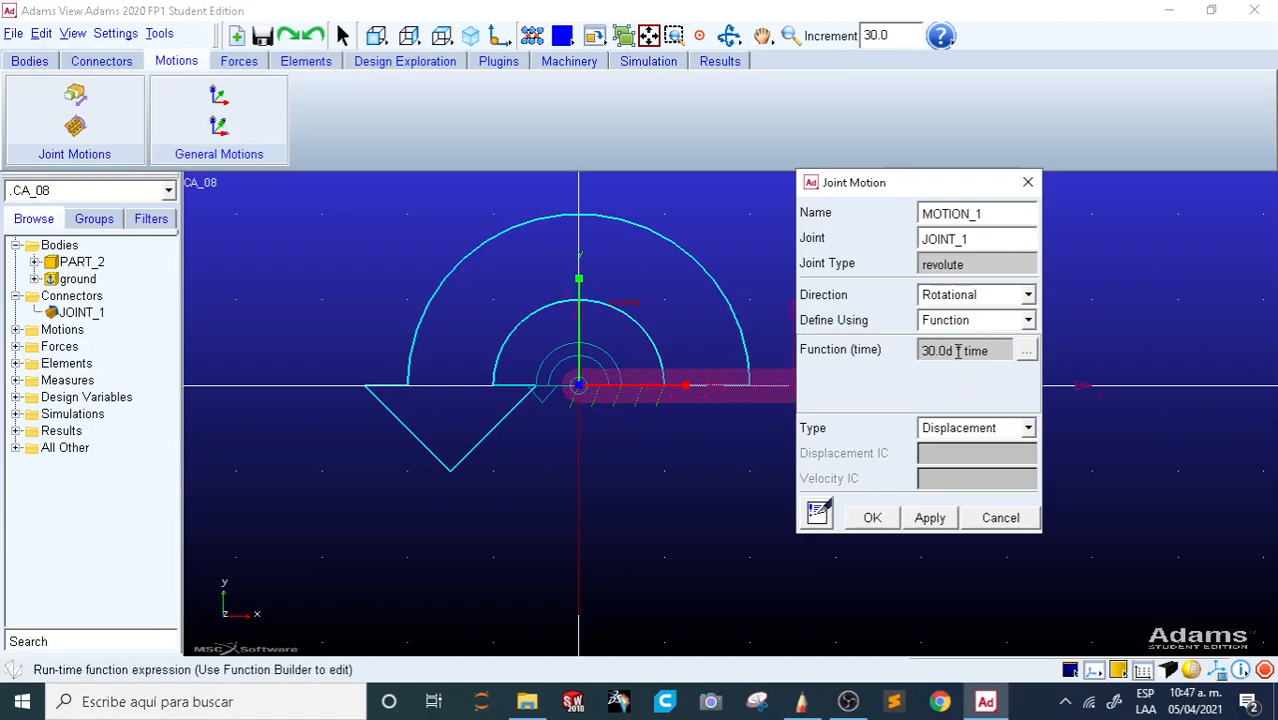
click(872, 520)
scroll(784, 495, down, 2)
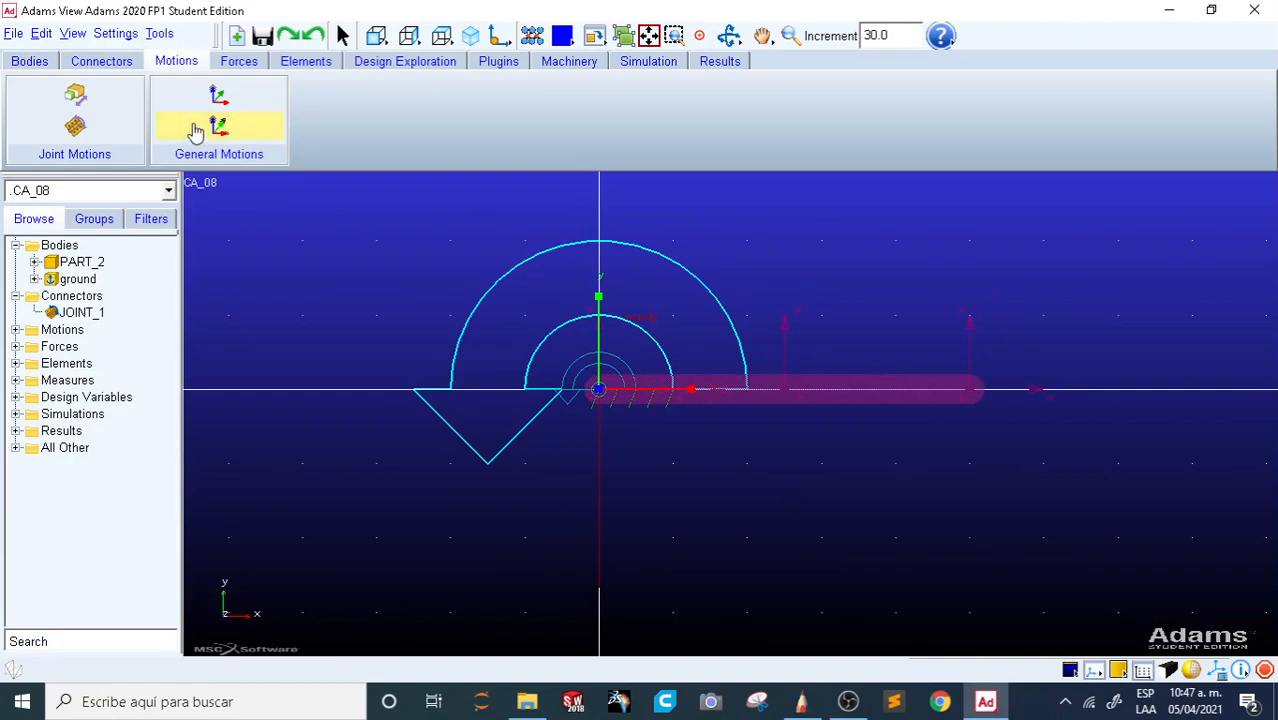
Step: Run the interactive simulation with end time 0.1 and 500 steps, reset it and run it again
click(668, 67)
click(232, 114)
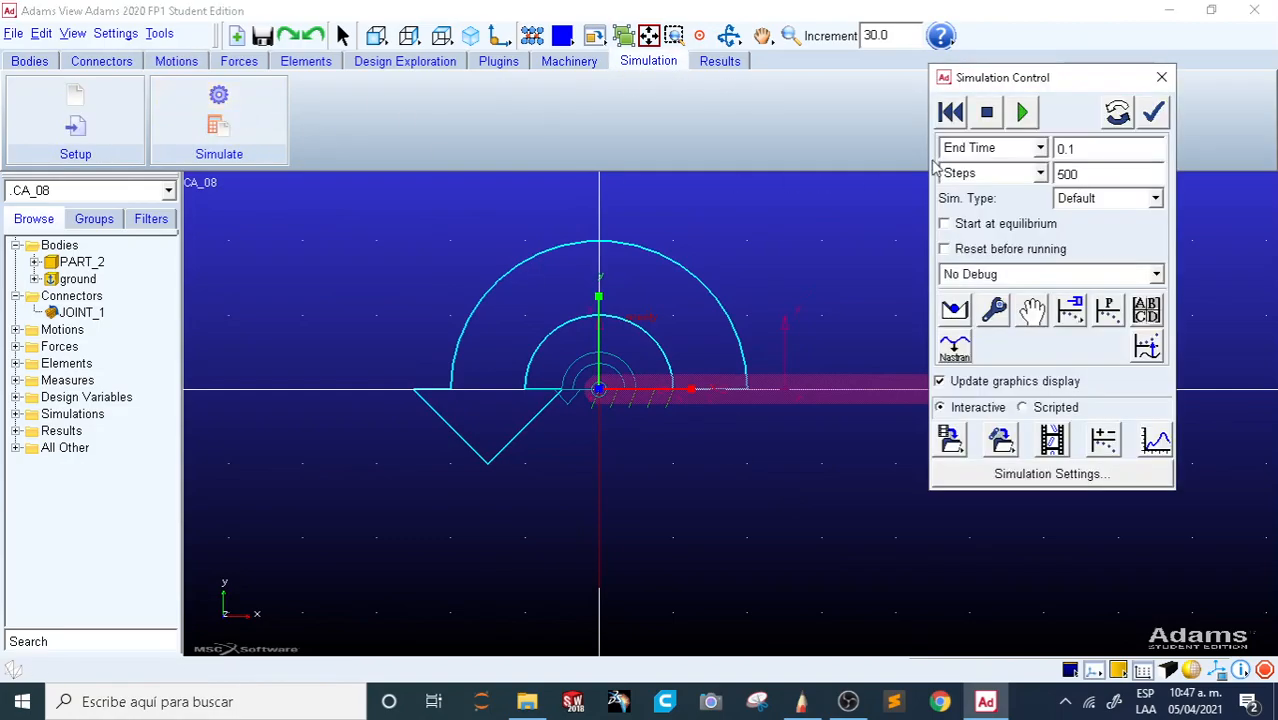
click(1022, 114)
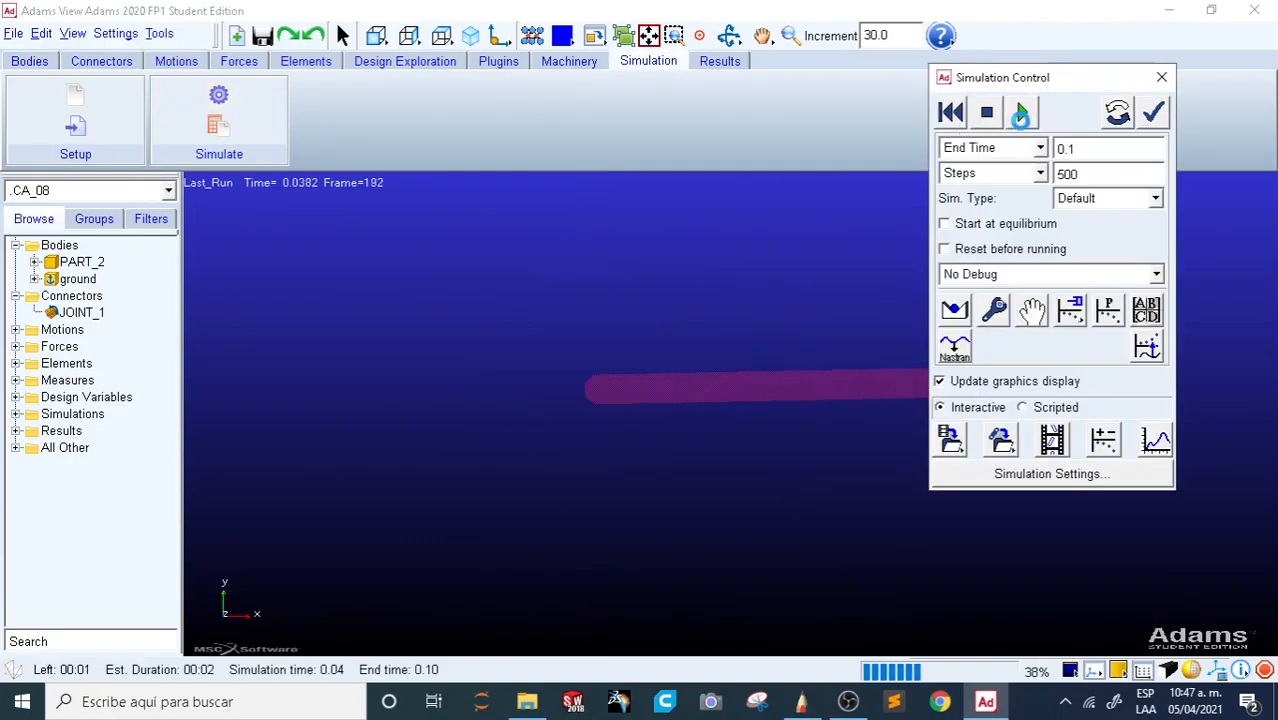
scroll(693, 419, down, 3)
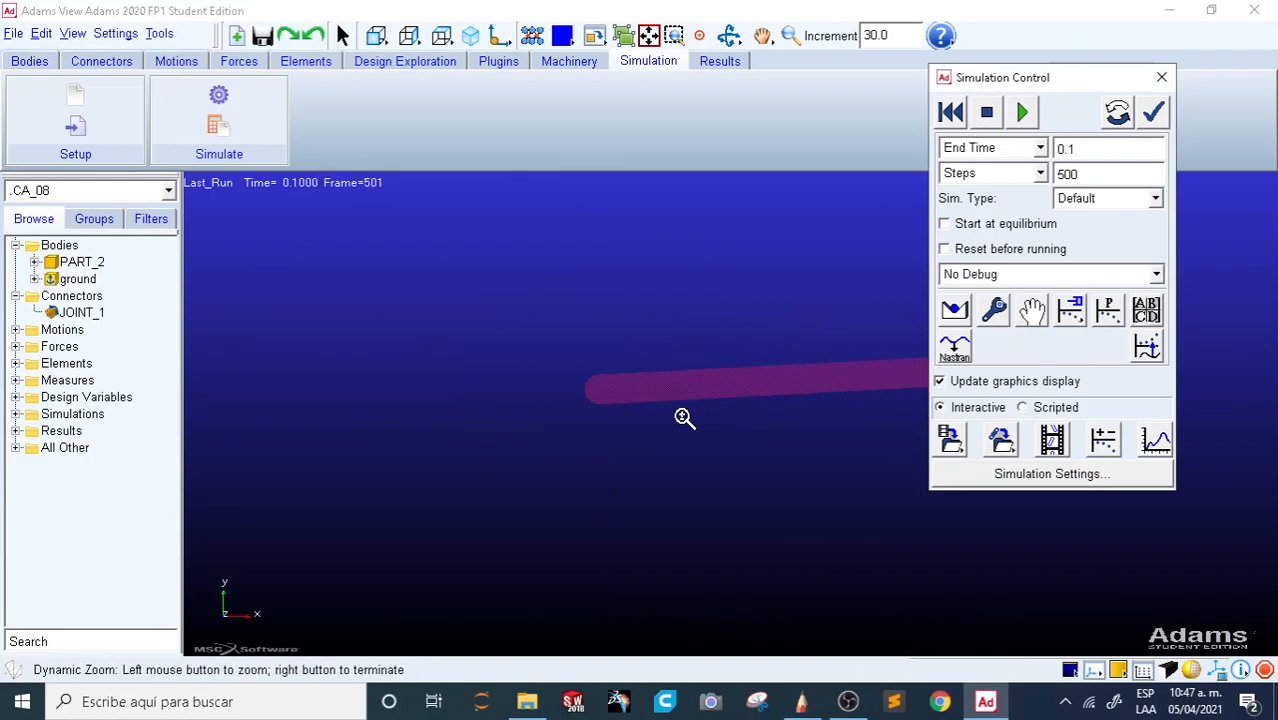
click(951, 112)
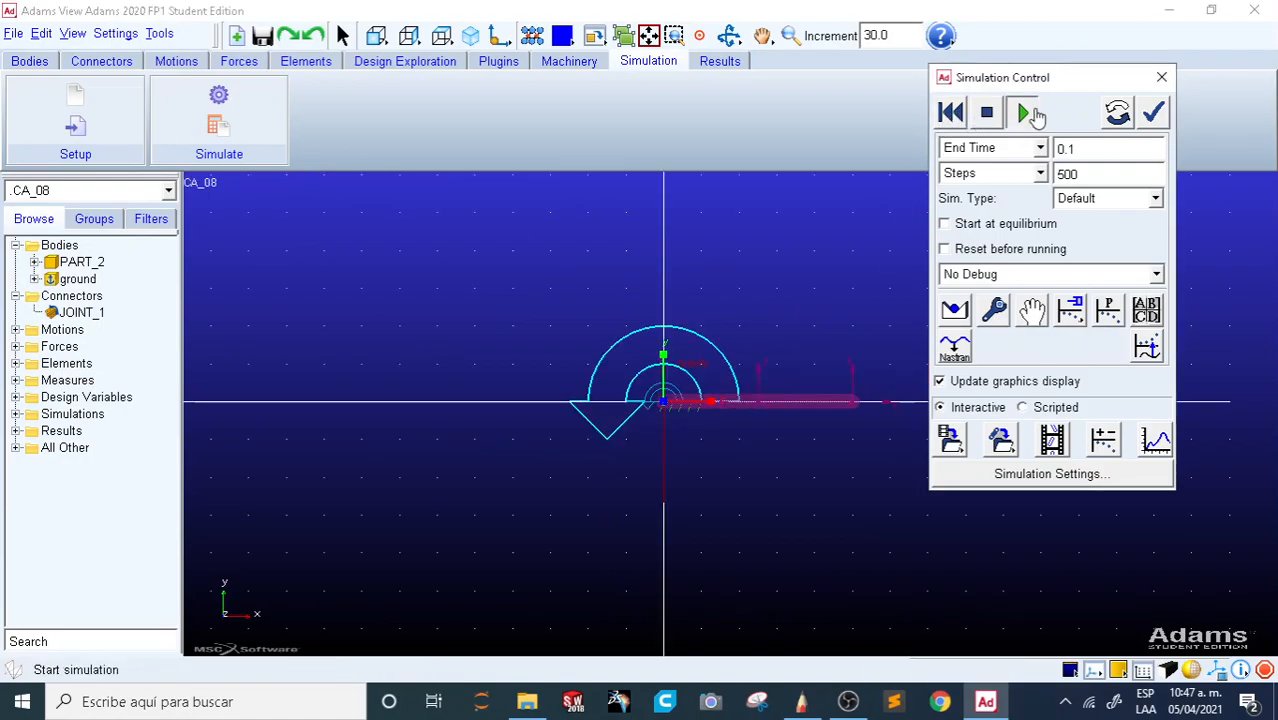
click(1028, 112)
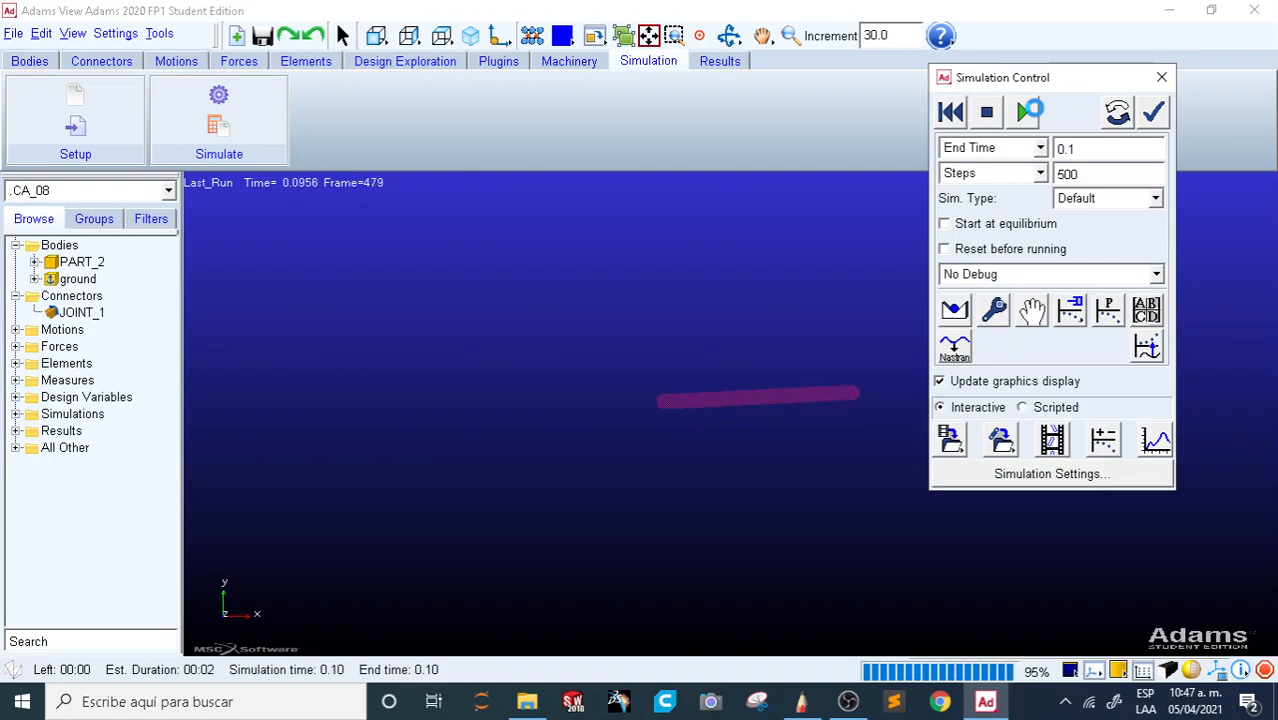
Step: Set the simulation end time to 0.5, run it, then reset the model and close the simulation controls
click(951, 112)
click(1081, 149)
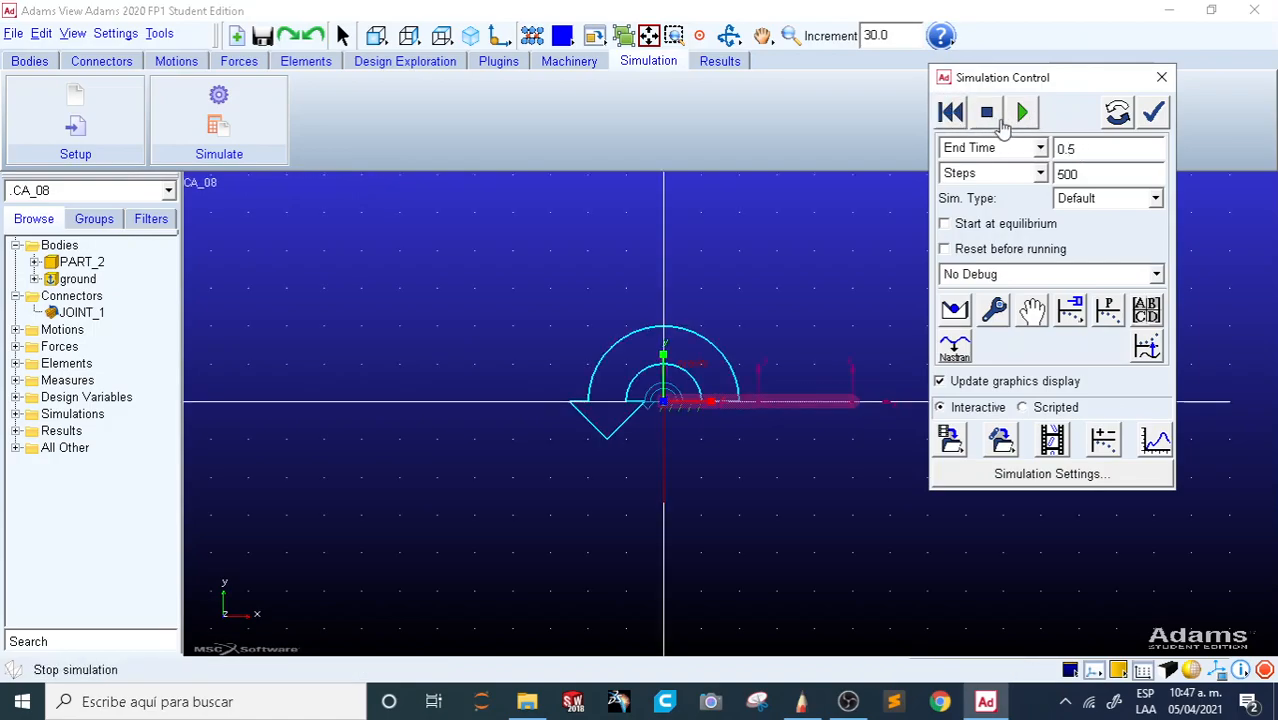
click(1022, 113)
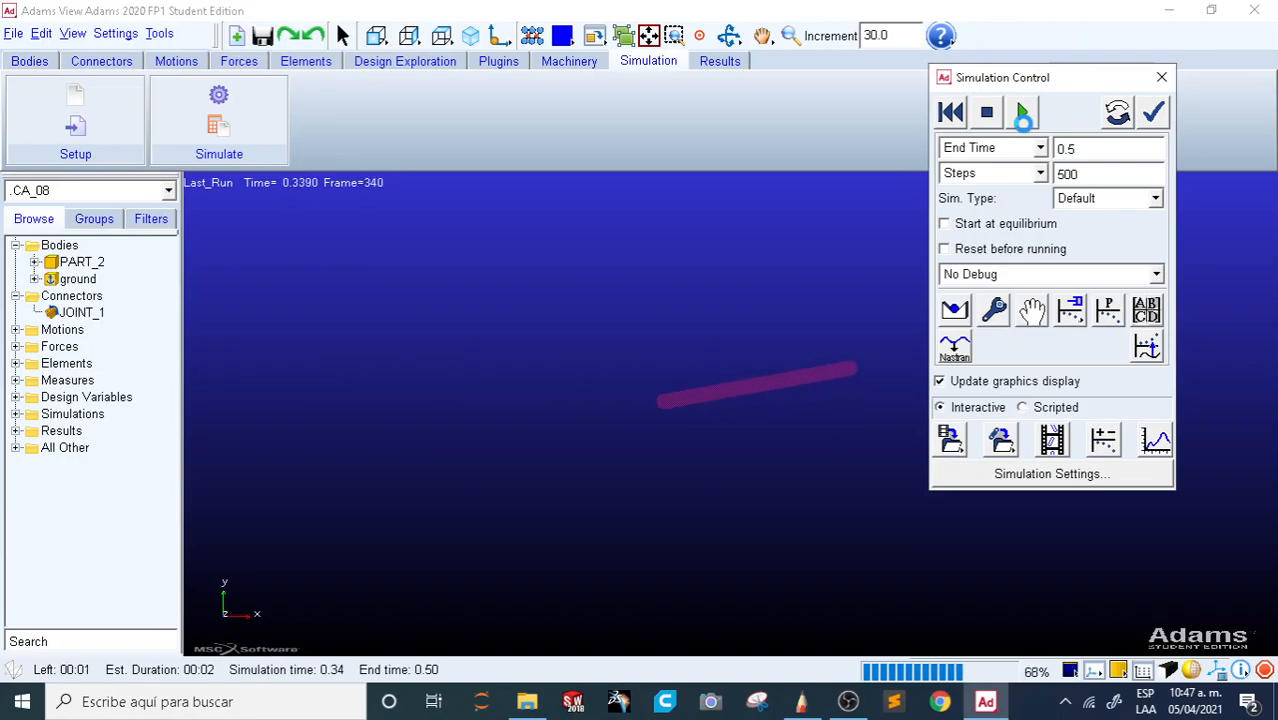
click(1022, 113)
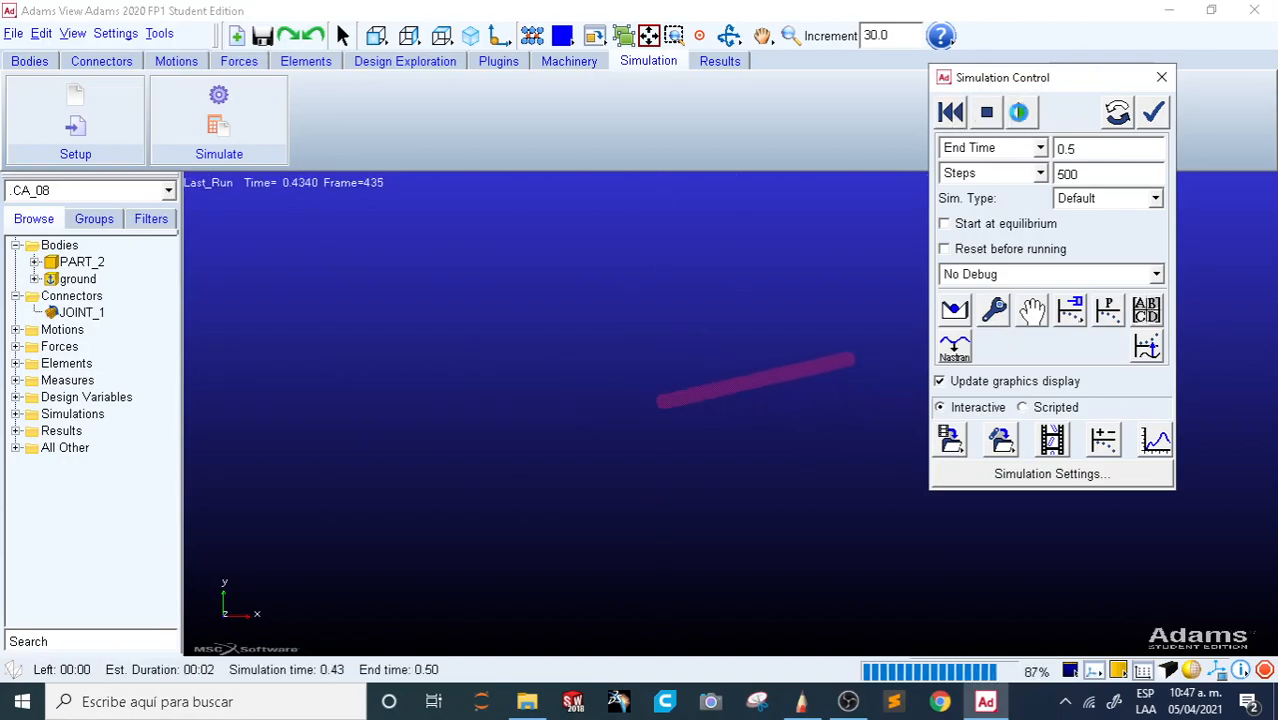
click(951, 113)
click(1160, 79)
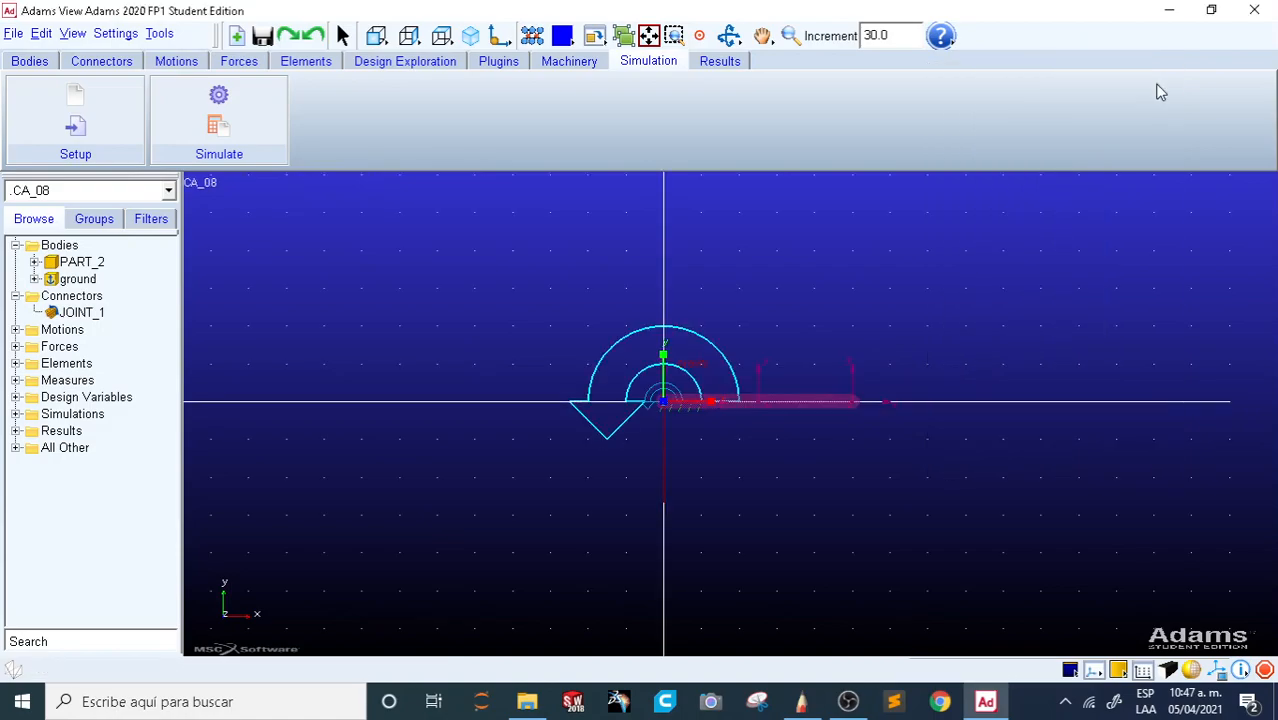
Step: Reopen the settings of MOTION_1 and reposition the dialog beside the joint
key(z)
mouse_move(726, 300)
mouse_down()
mouse_move(725, 277)
mouse_move(722, 308)
mouse_up()
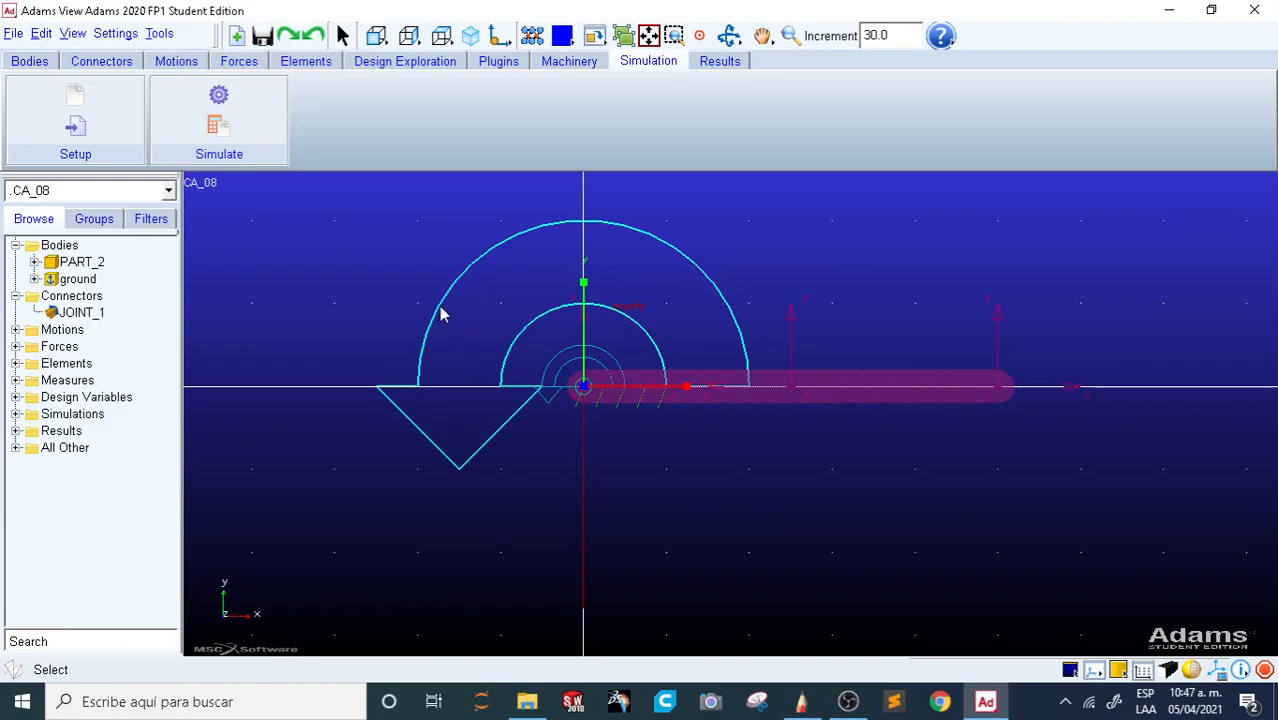
click(548, 474)
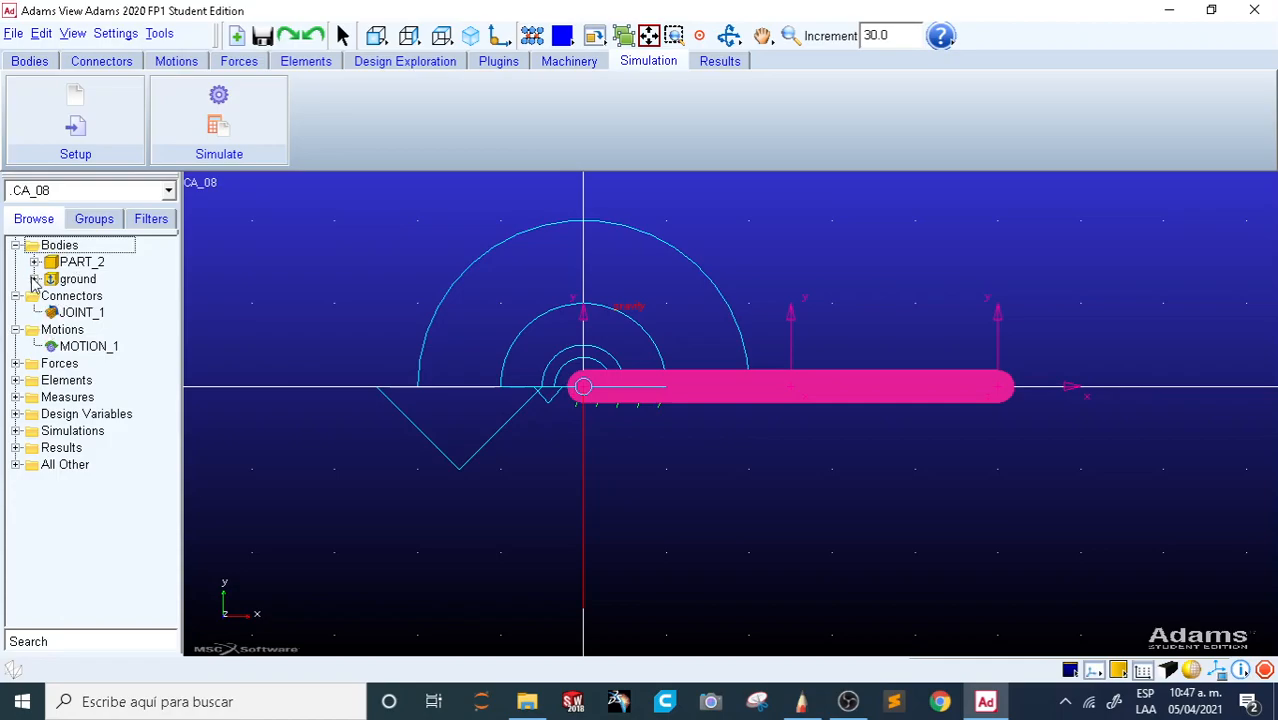
double_click(75, 346)
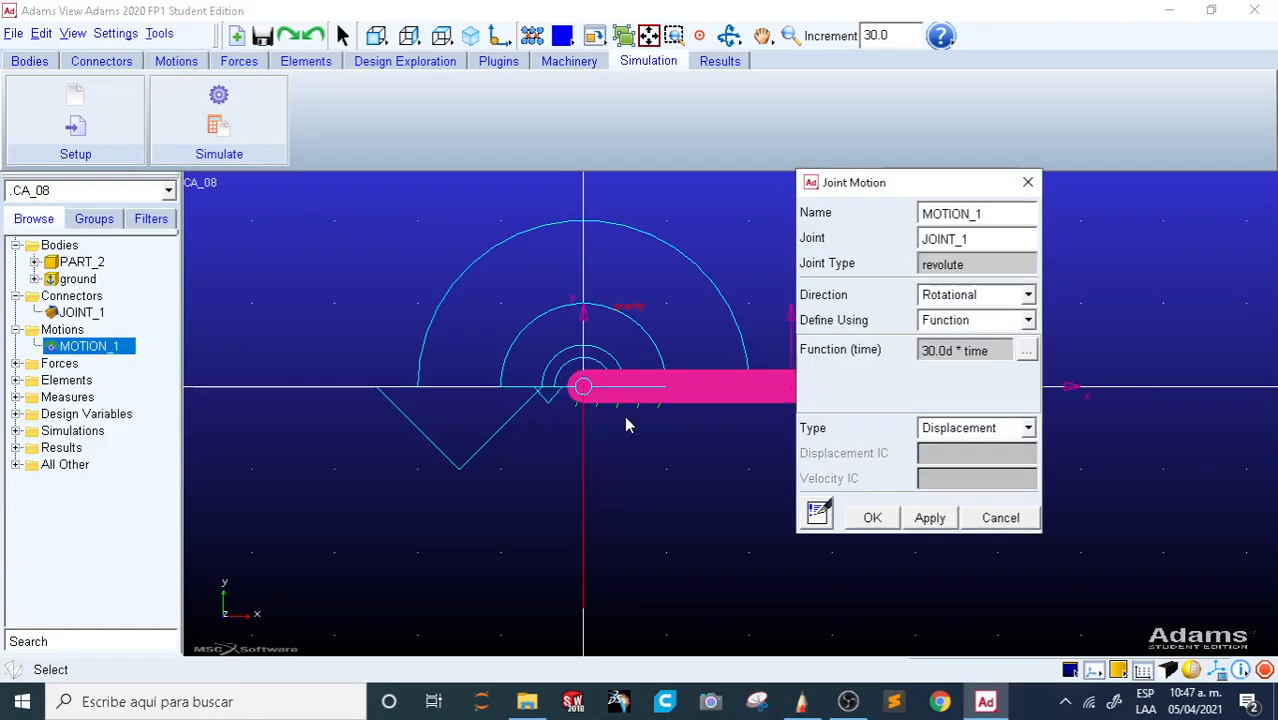
drag(932, 183, 877, 177)
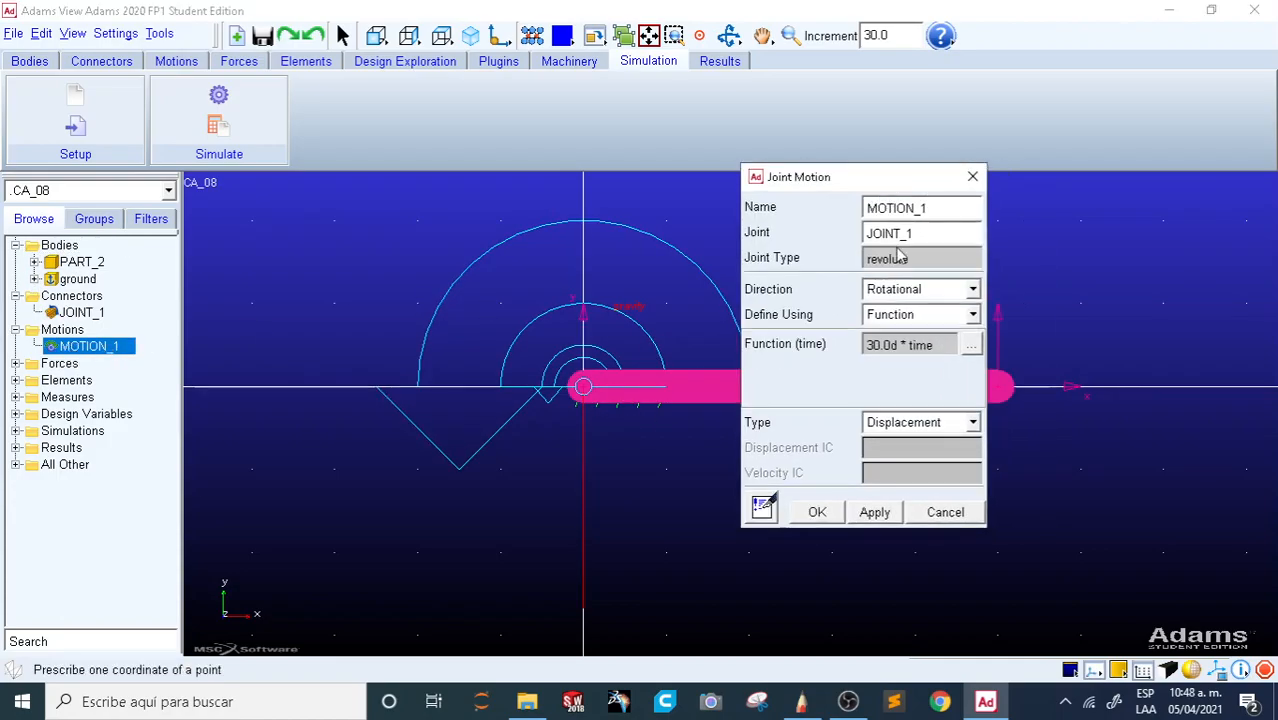
click(900, 422)
click(905, 462)
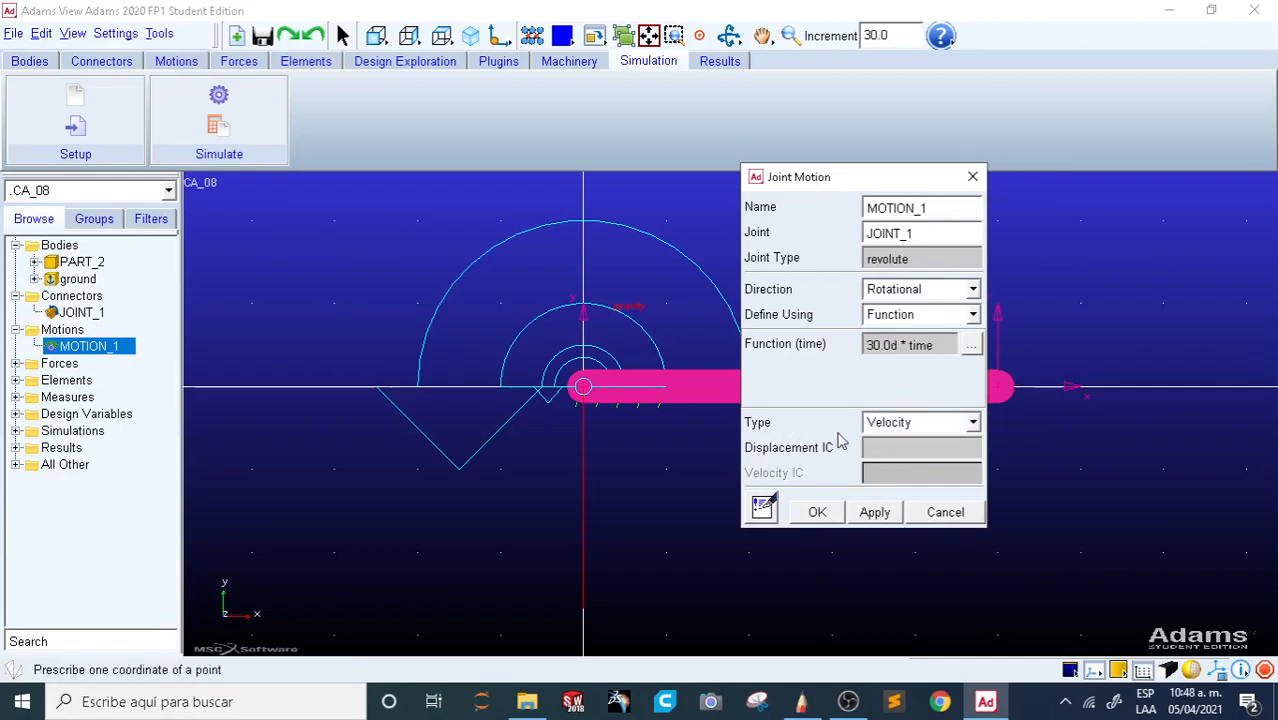
click(926, 424)
click(905, 442)
Step: Define MOTION_1 as a Velocity motion with the time function 10 and accept the settings
drag(939, 346, 864, 345)
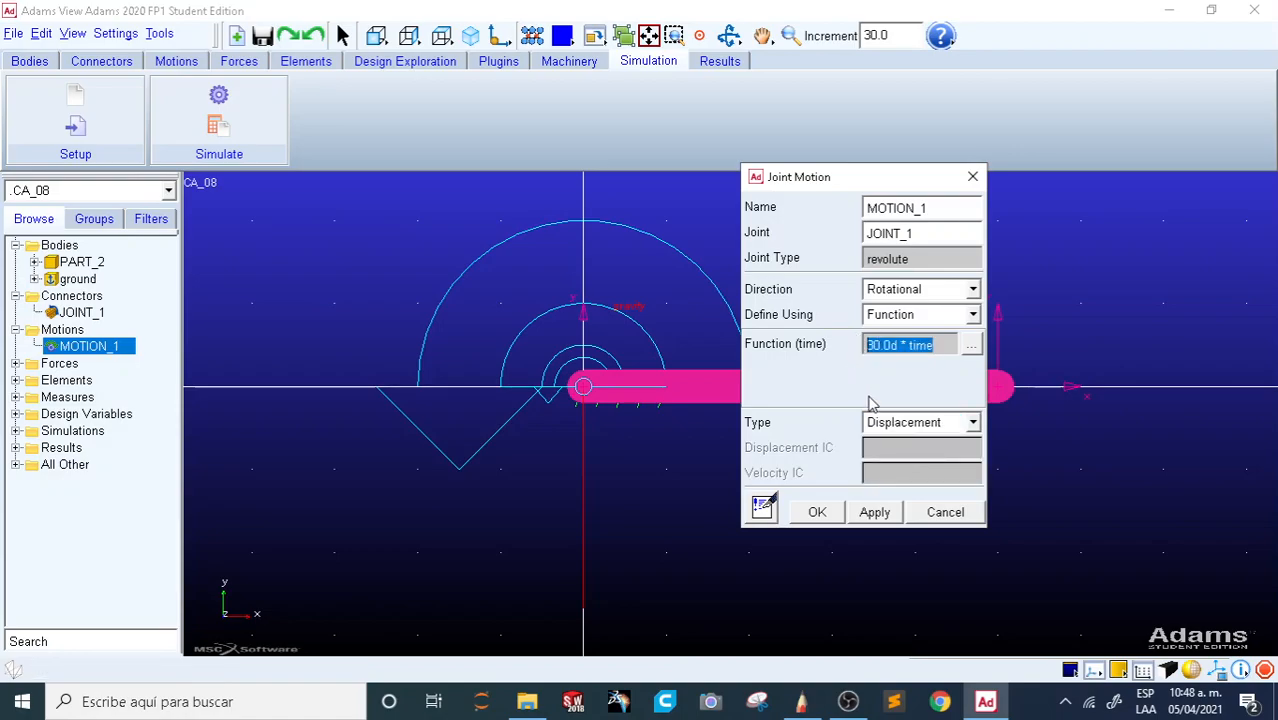
text(10)
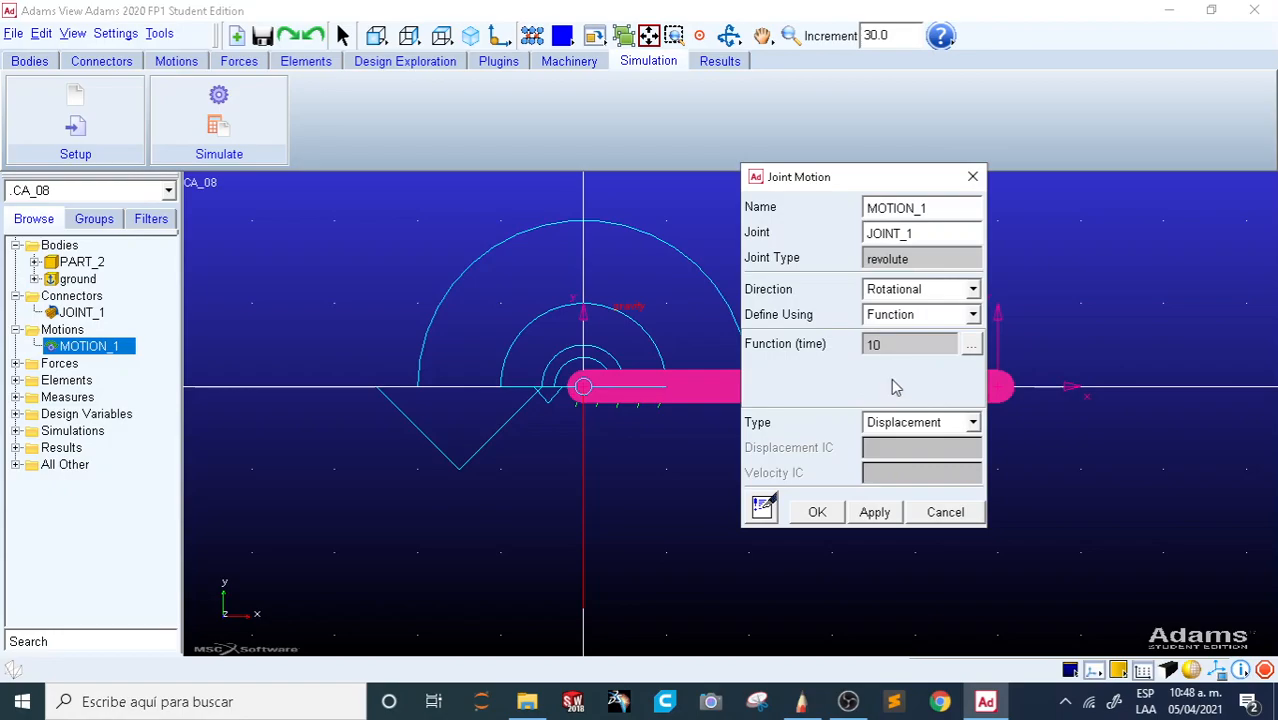
click(914, 424)
click(903, 459)
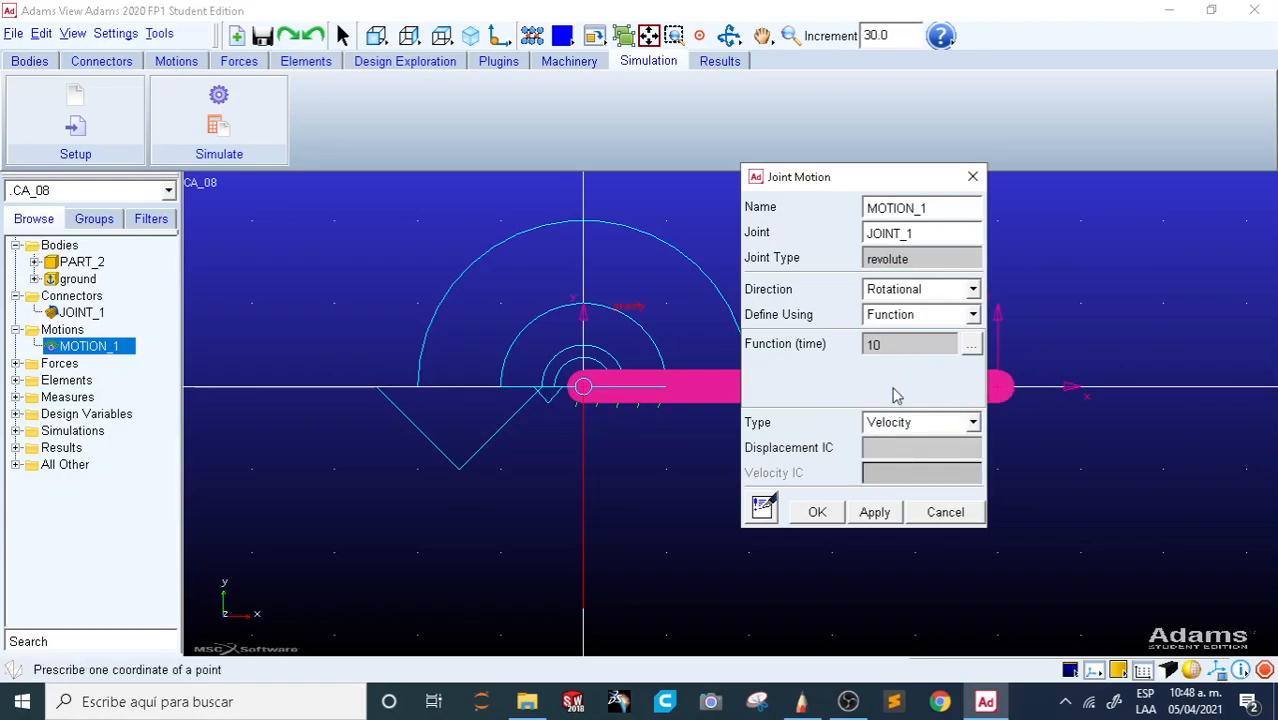
click(895, 344)
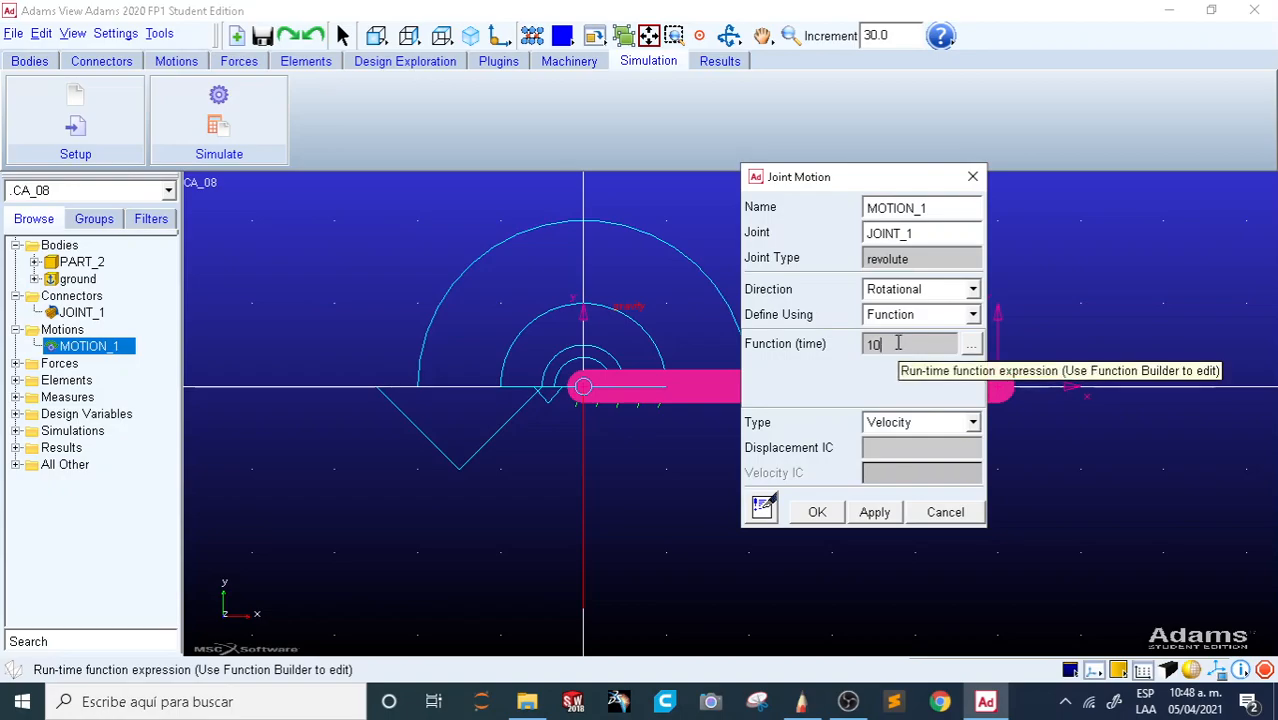
click(900, 424)
click(844, 398)
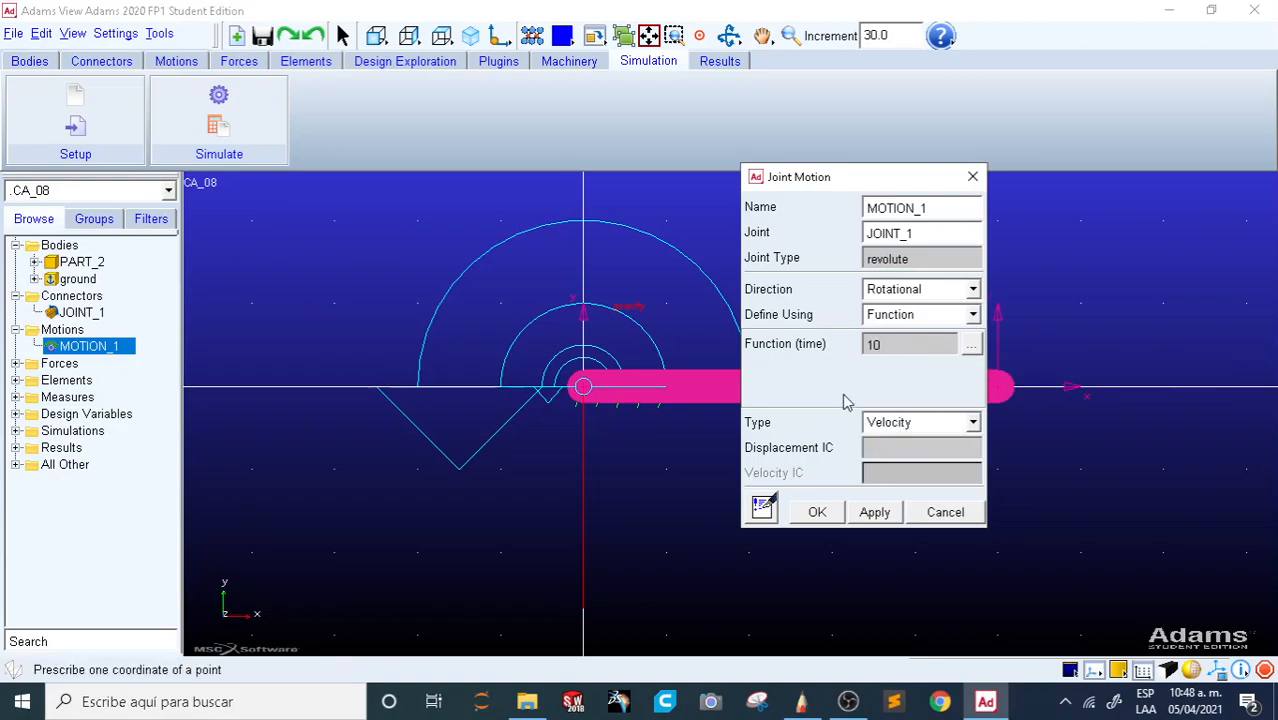
click(817, 512)
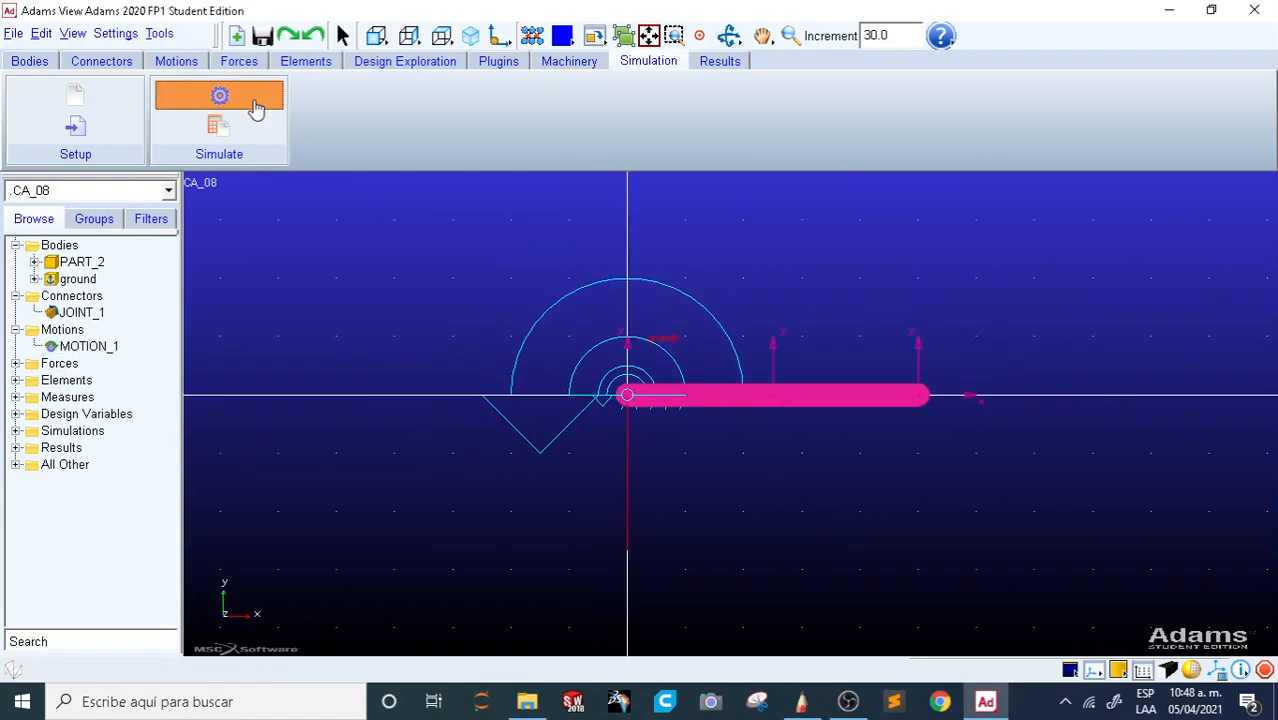
Step: Run the velocity-driven simulation twice with end time 0.5 and 500 steps, resetting the model after each run
click(250, 108)
click(1022, 112)
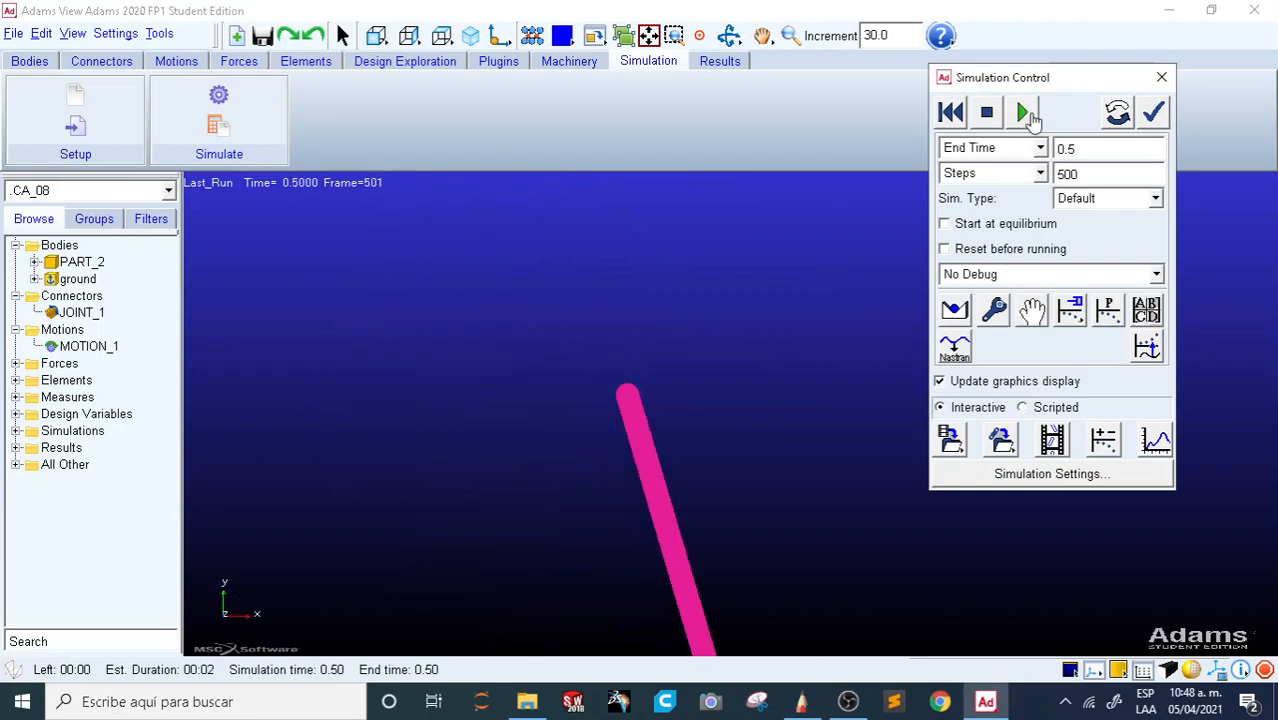
click(950, 112)
click(1021, 112)
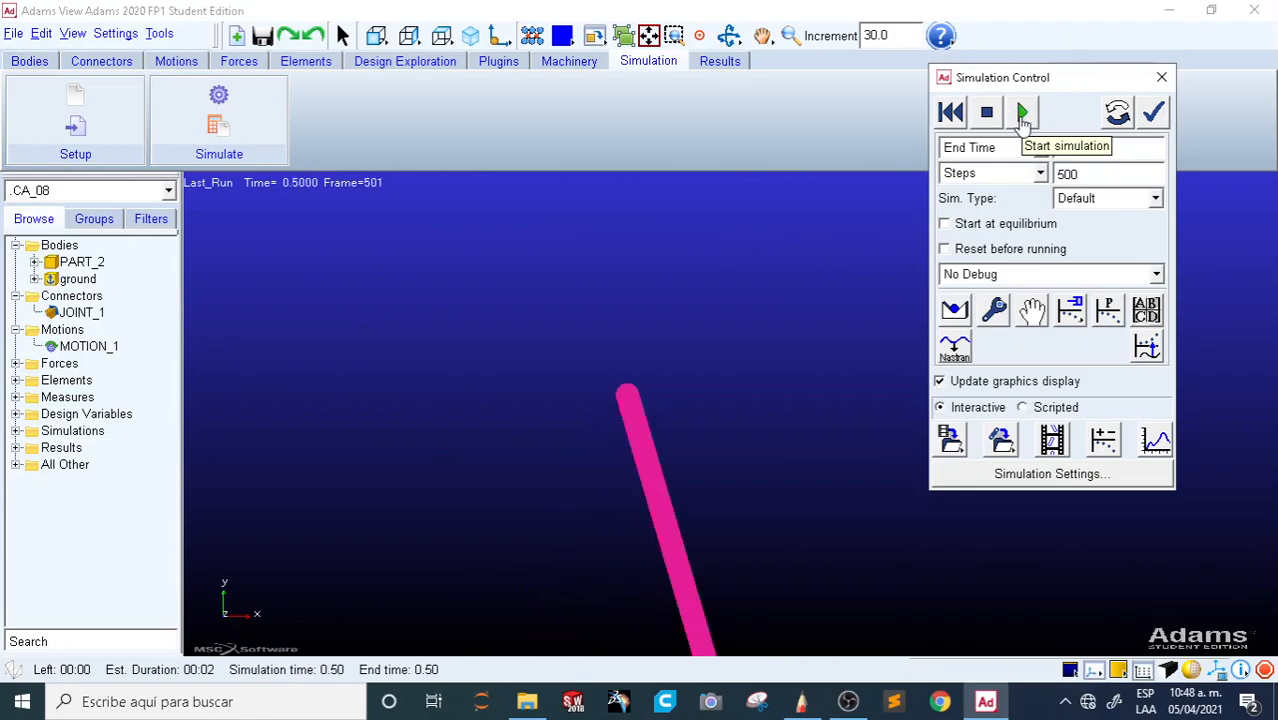
click(950, 112)
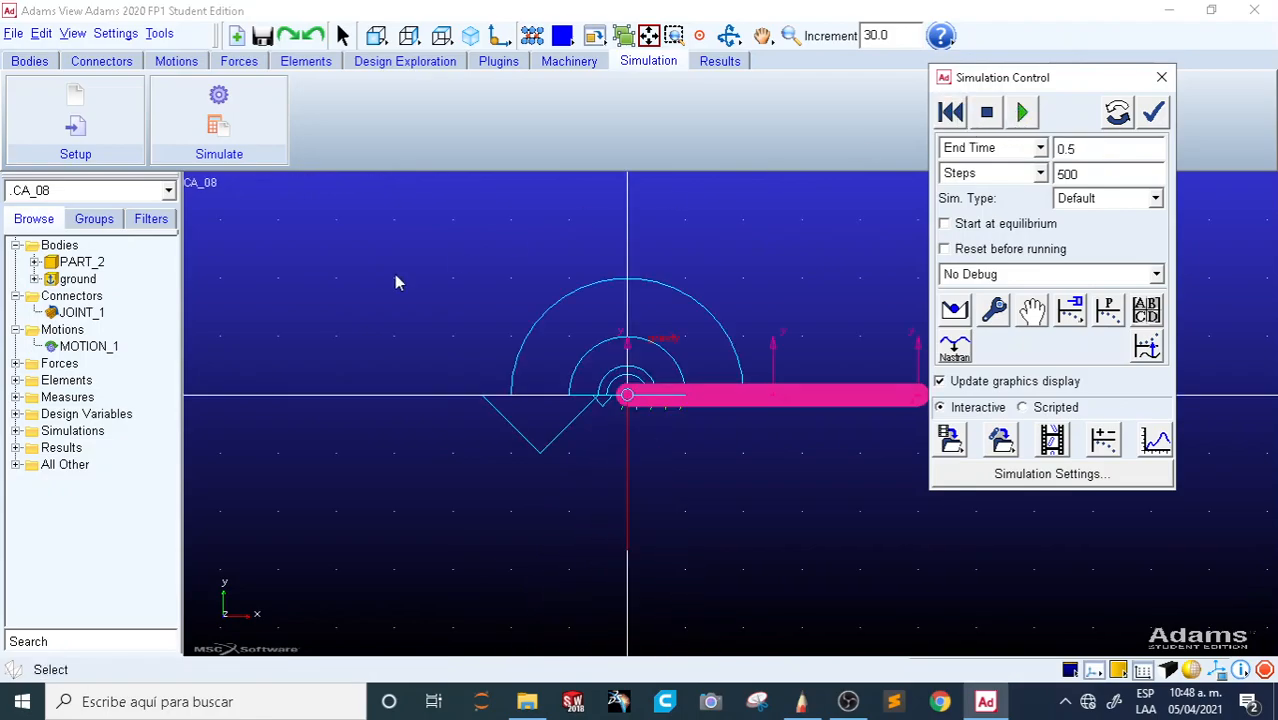
Step: Redefine the joint motion as Displacement with the time function 10*time and accept the settings
click(547, 332)
double_click(535, 333)
drag(903, 345, 863, 344)
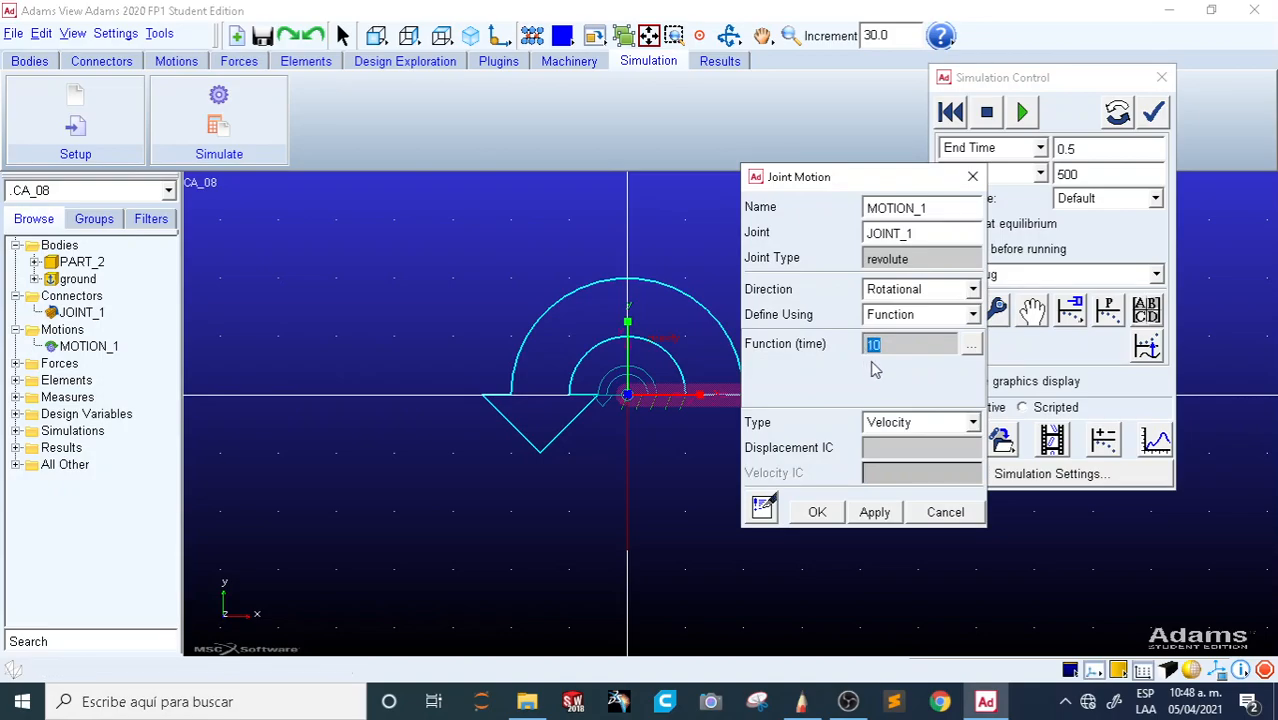
click(875, 424)
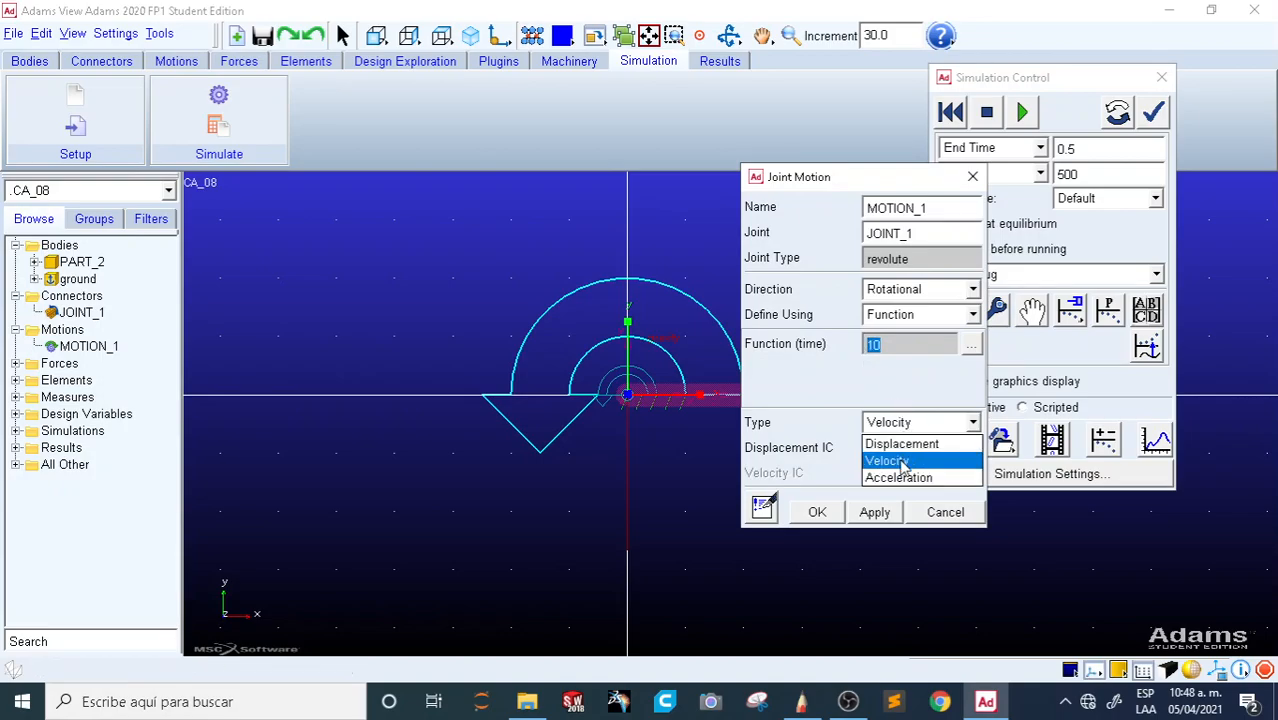
click(828, 419)
click(909, 344)
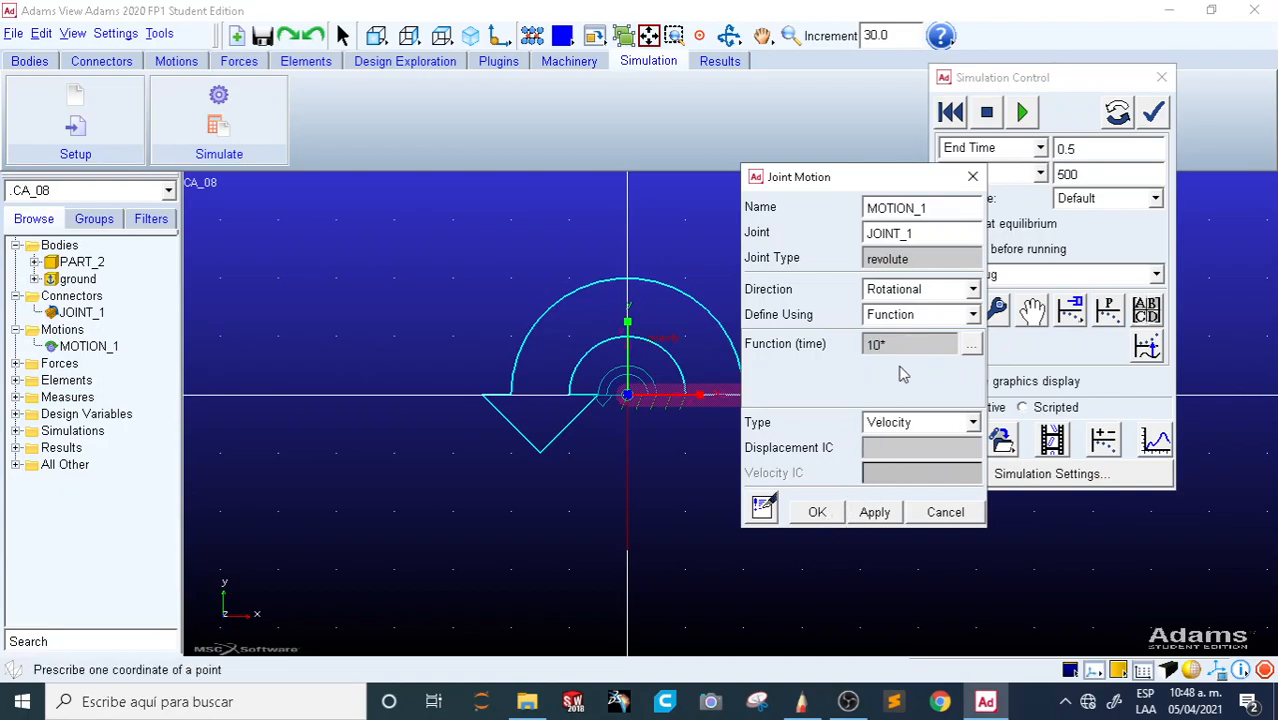
click(900, 422)
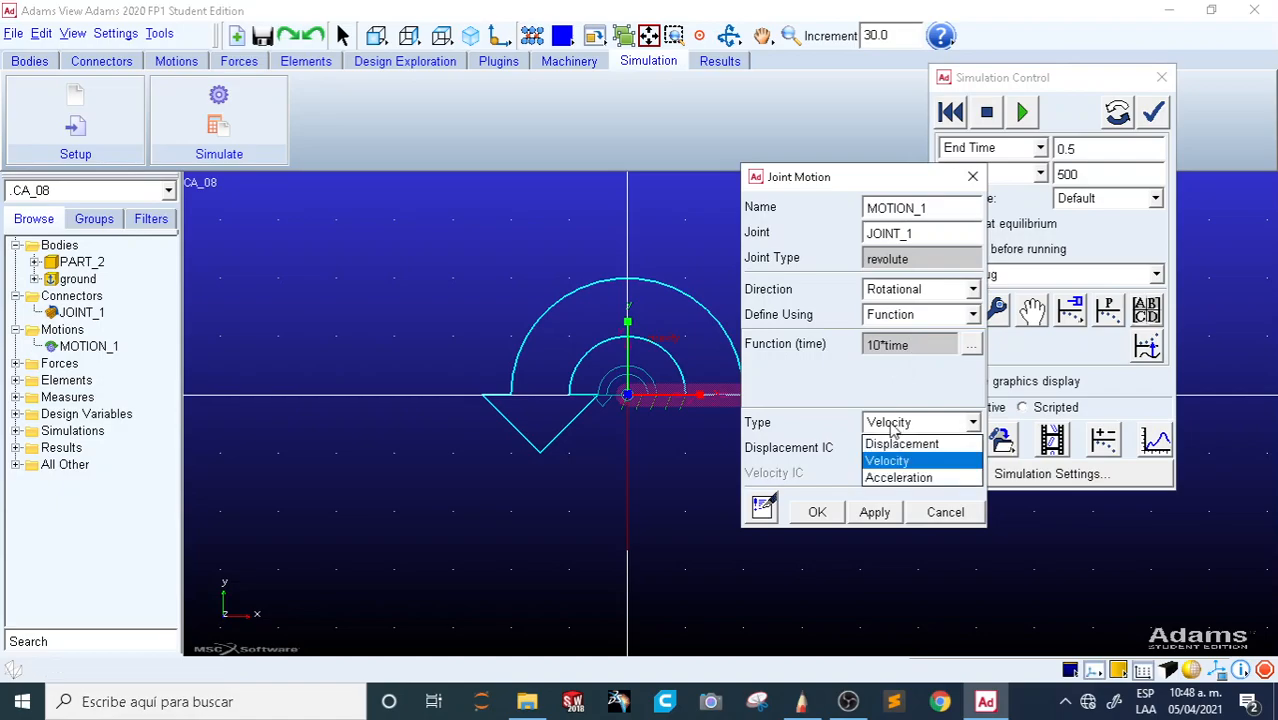
click(882, 446)
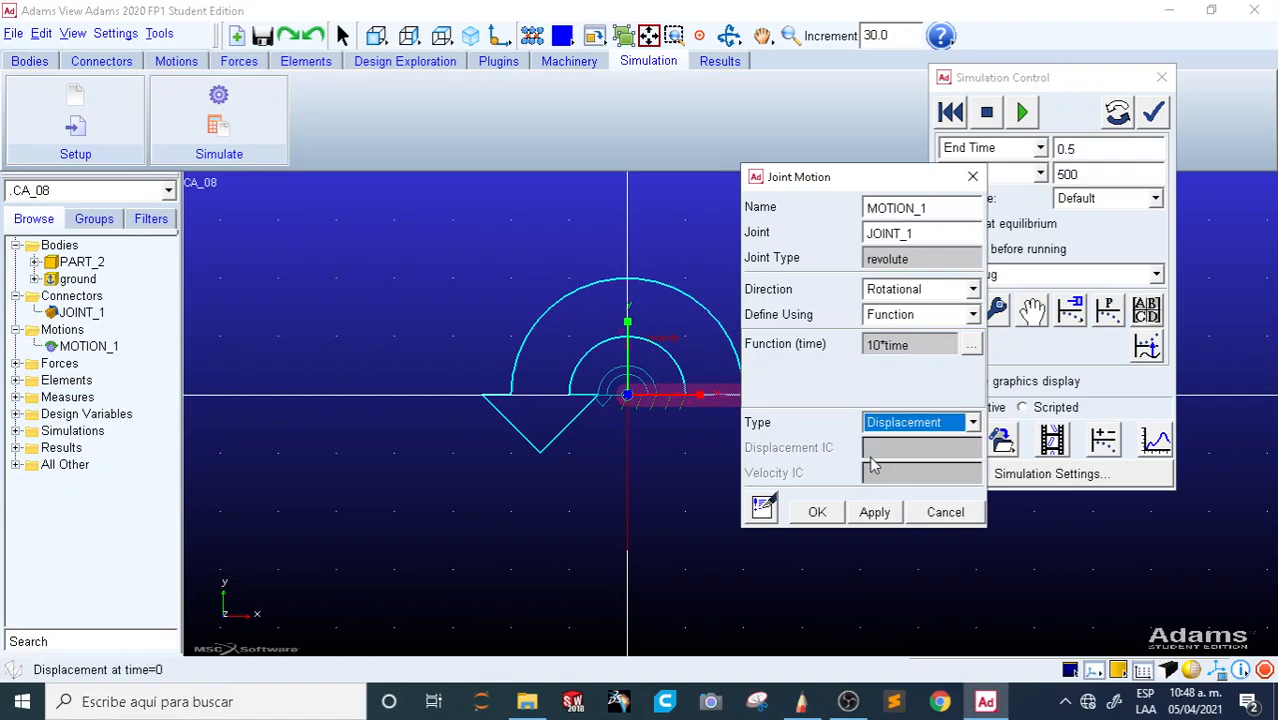
click(822, 511)
Step: Run the simulation of the 10*time displacement motion from the start with end time 0.5
scroll(762, 388, down, 3)
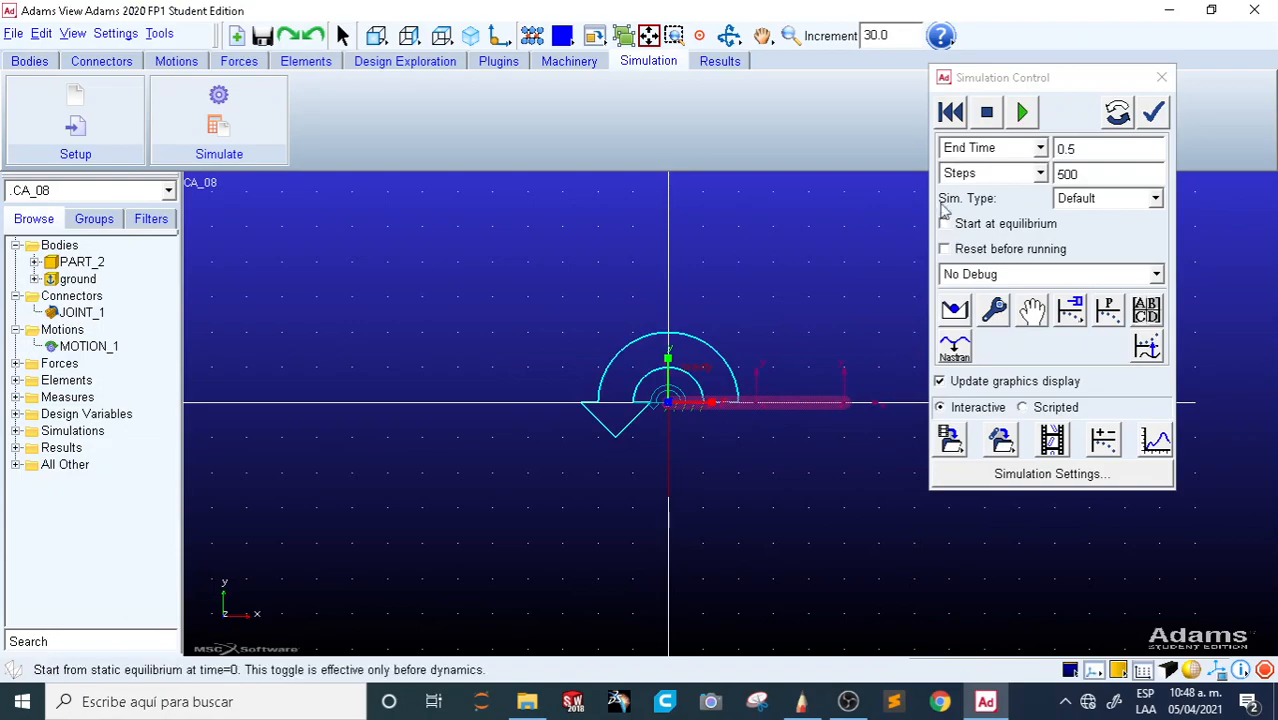
click(954, 112)
click(1027, 115)
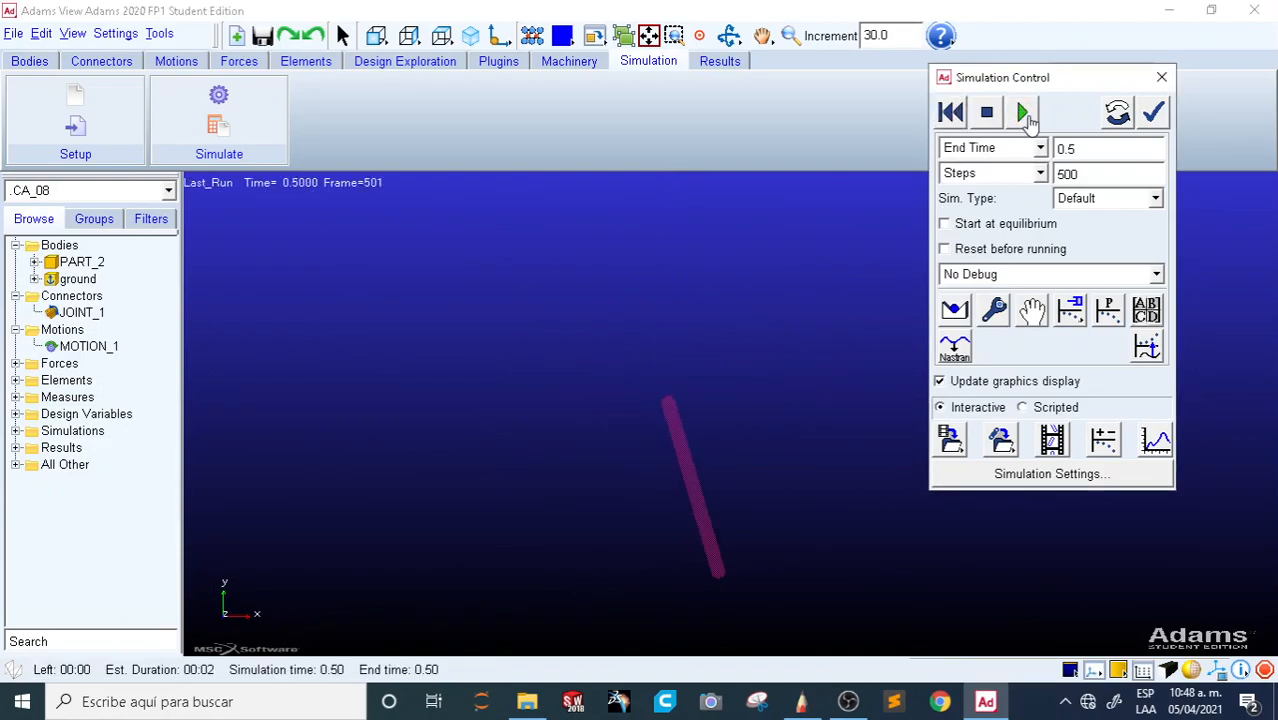
Step: Switch to Autodesk SketchBook, draw a vertical divider beside the circled result and handwrite ω = 10 rad/s to its right
key(alt+Tab)
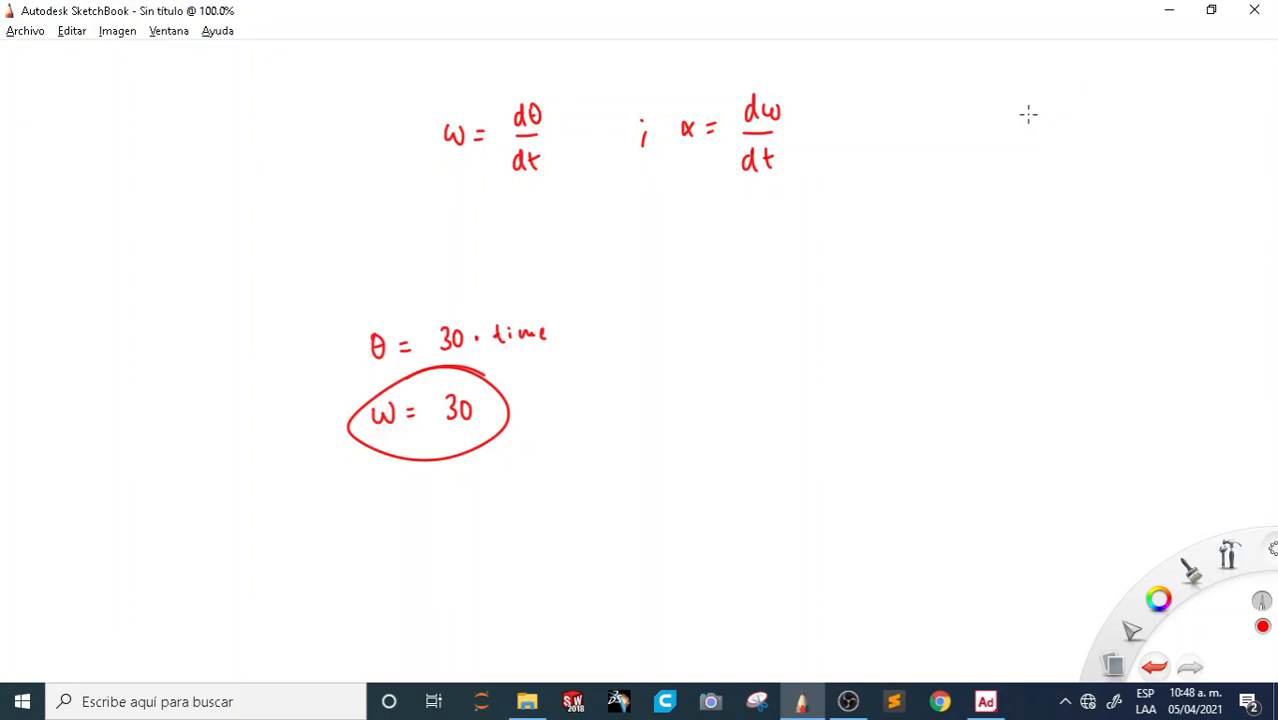
drag(626, 288, 616, 553)
drag(697, 309, 878, 326)
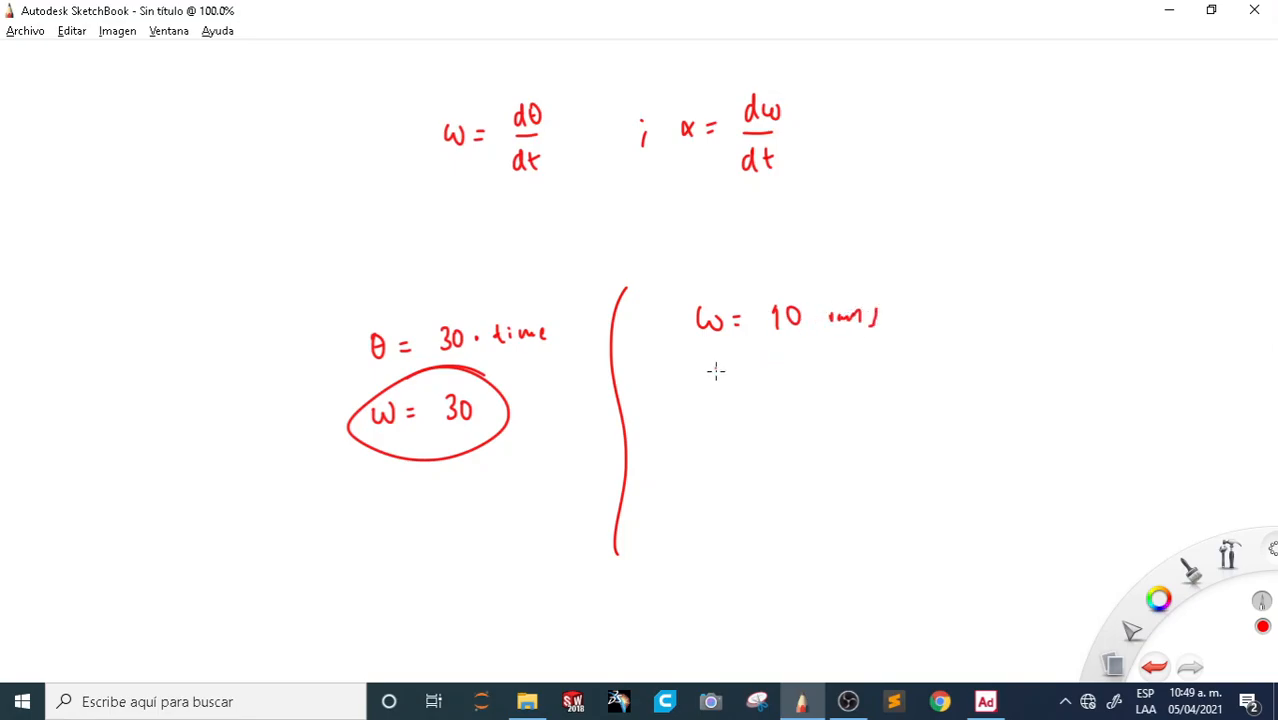
Step: Handwrite θ = 10·t beneath the ω = 10 rad/s line and circle both expressions and the ω = dθ/dt formula
drag(705, 392, 773, 398)
drag(792, 381, 826, 398)
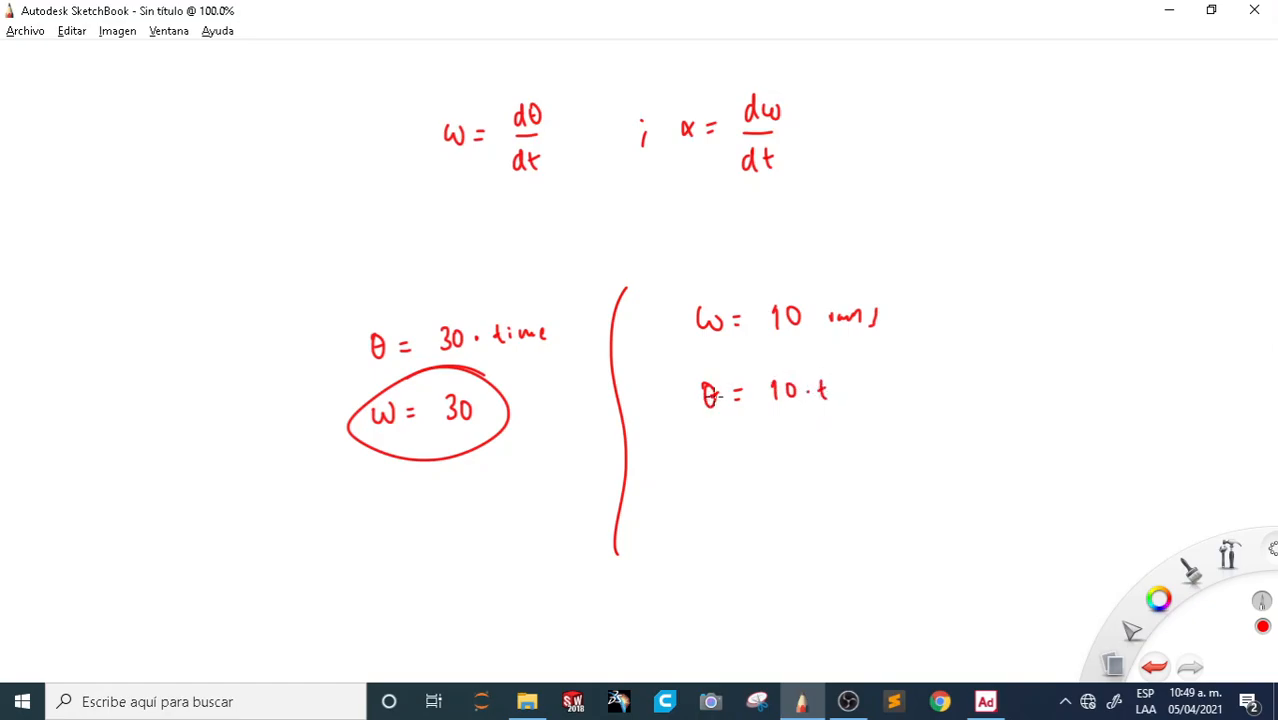
mouse_move(840, 278)
mouse_down()
mouse_move(664, 318)
mouse_move(770, 272)
mouse_up()
mouse_move(845, 355)
mouse_down()
mouse_move(856, 360)
mouse_move(765, 348)
mouse_up()
mouse_move(450, 92)
mouse_down()
mouse_move(571, 77)
mouse_move(452, 98)
mouse_up()
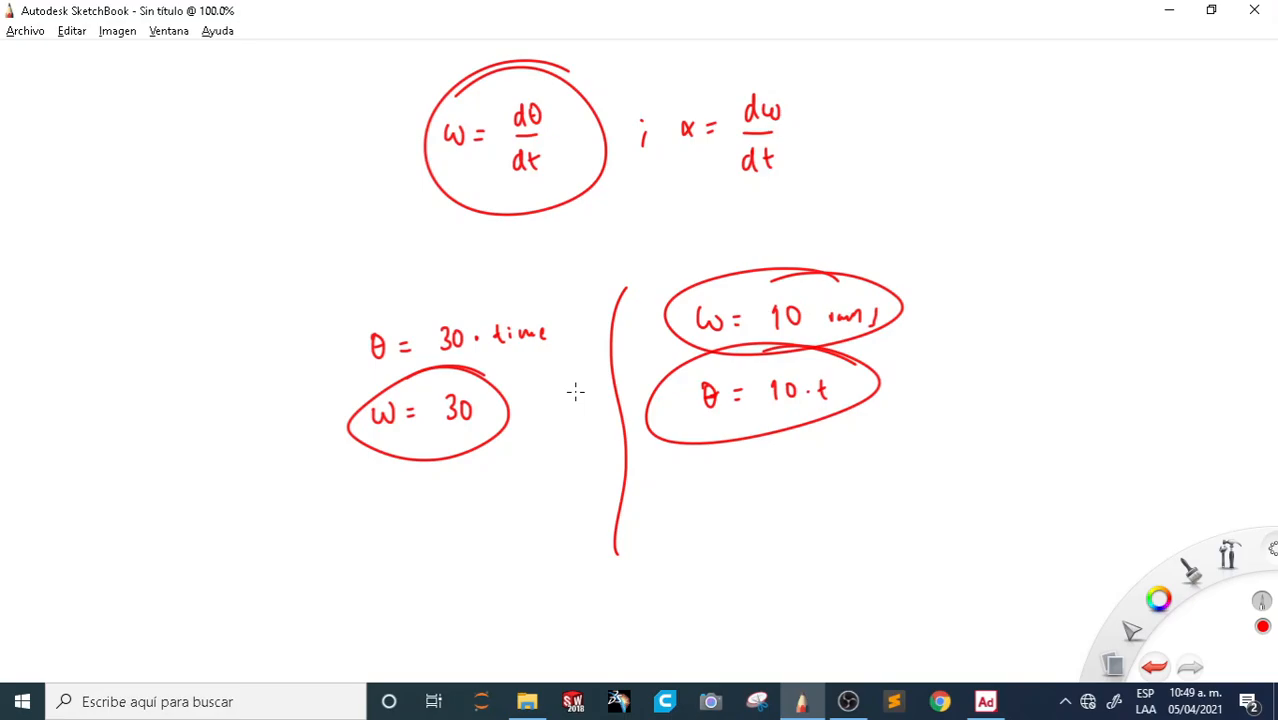
Step: Switch to Adams View, reset the model and set the revolute joint motion's type to Velocity
key(alt+Tab)
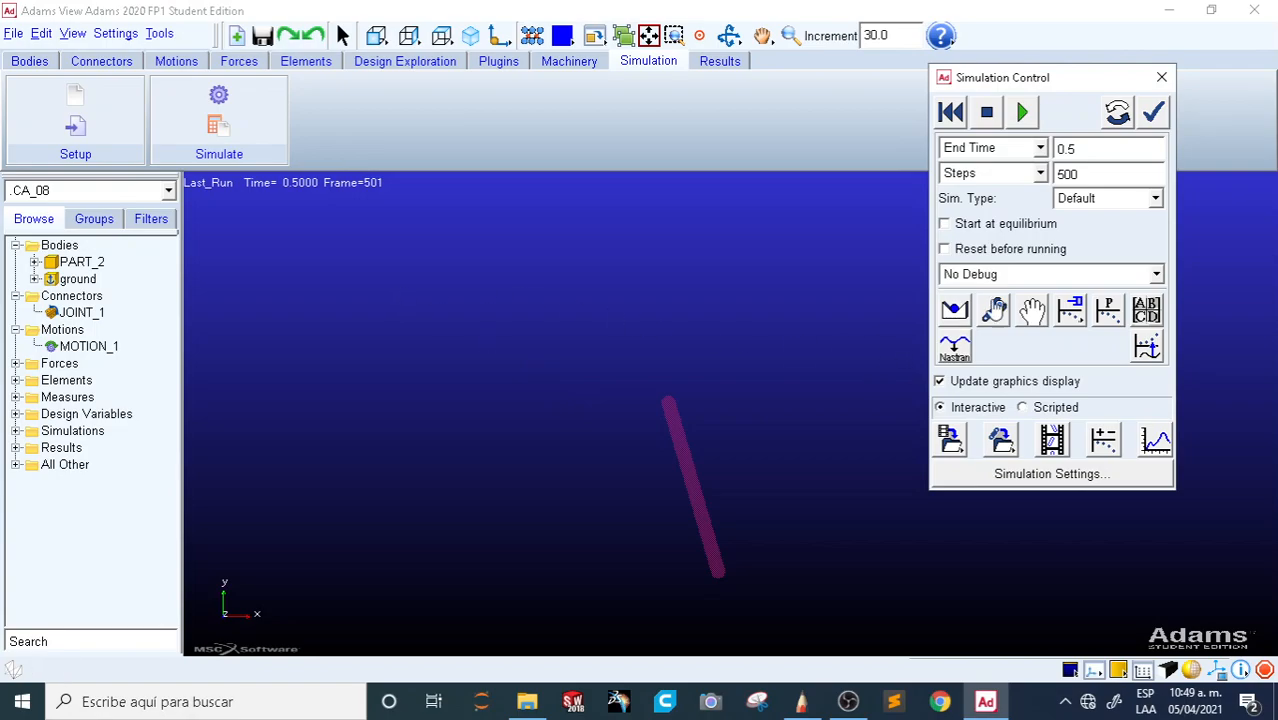
click(951, 113)
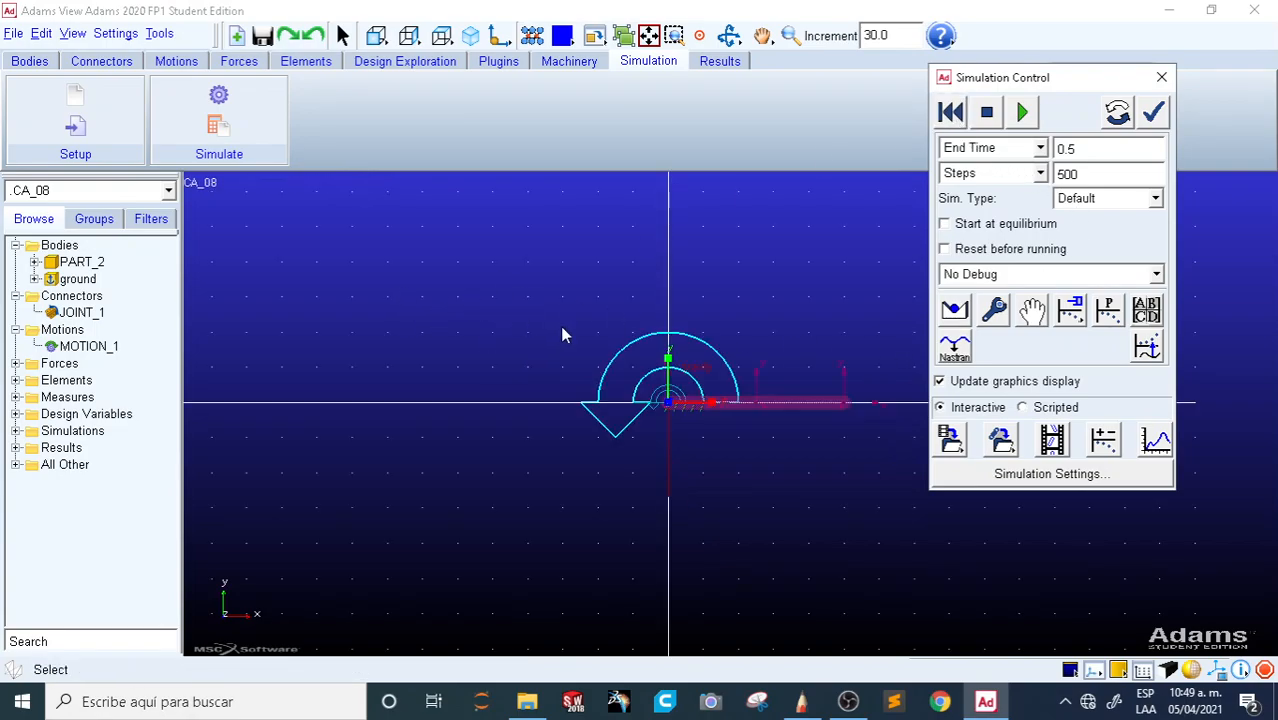
double_click(614, 371)
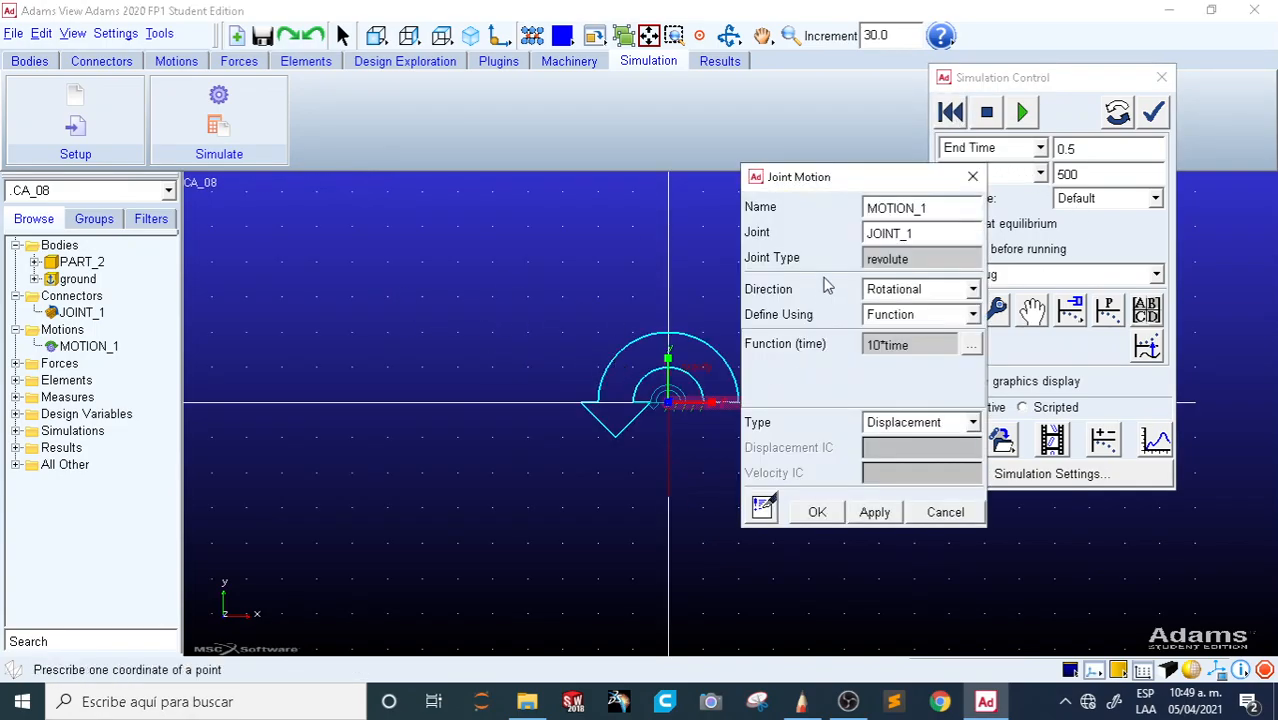
drag(813, 185, 345, 207)
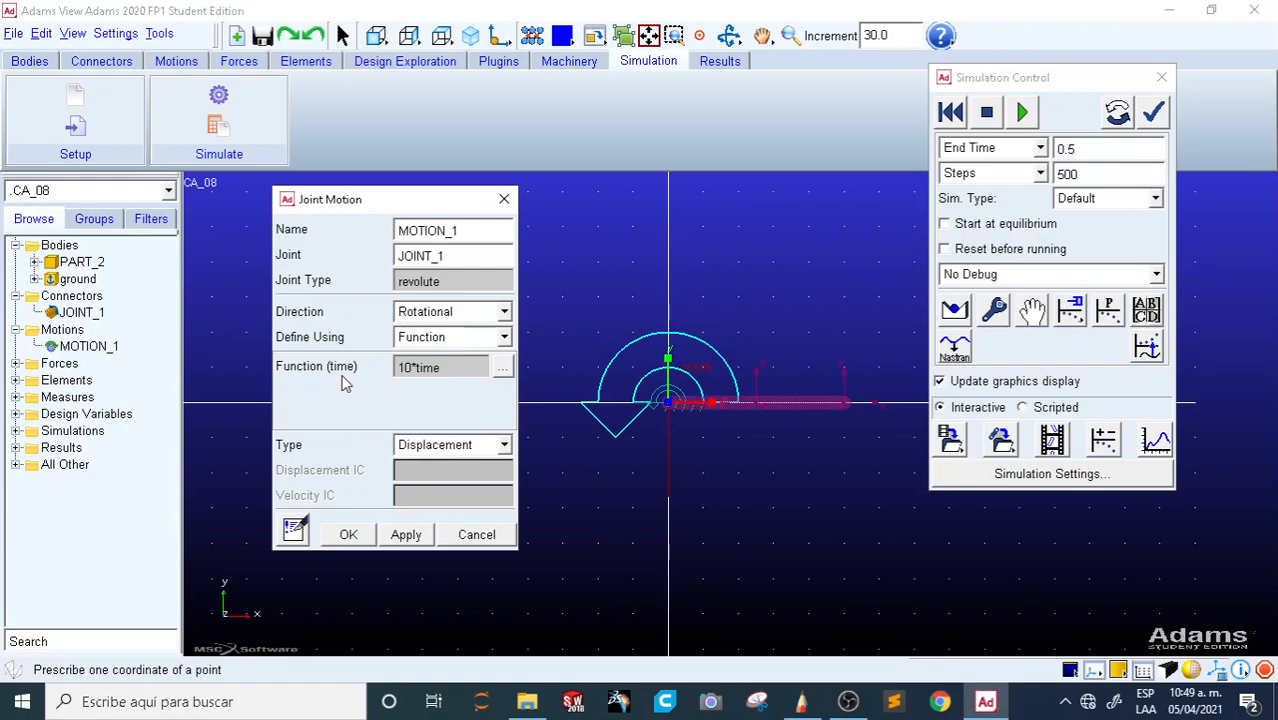
click(428, 445)
click(450, 484)
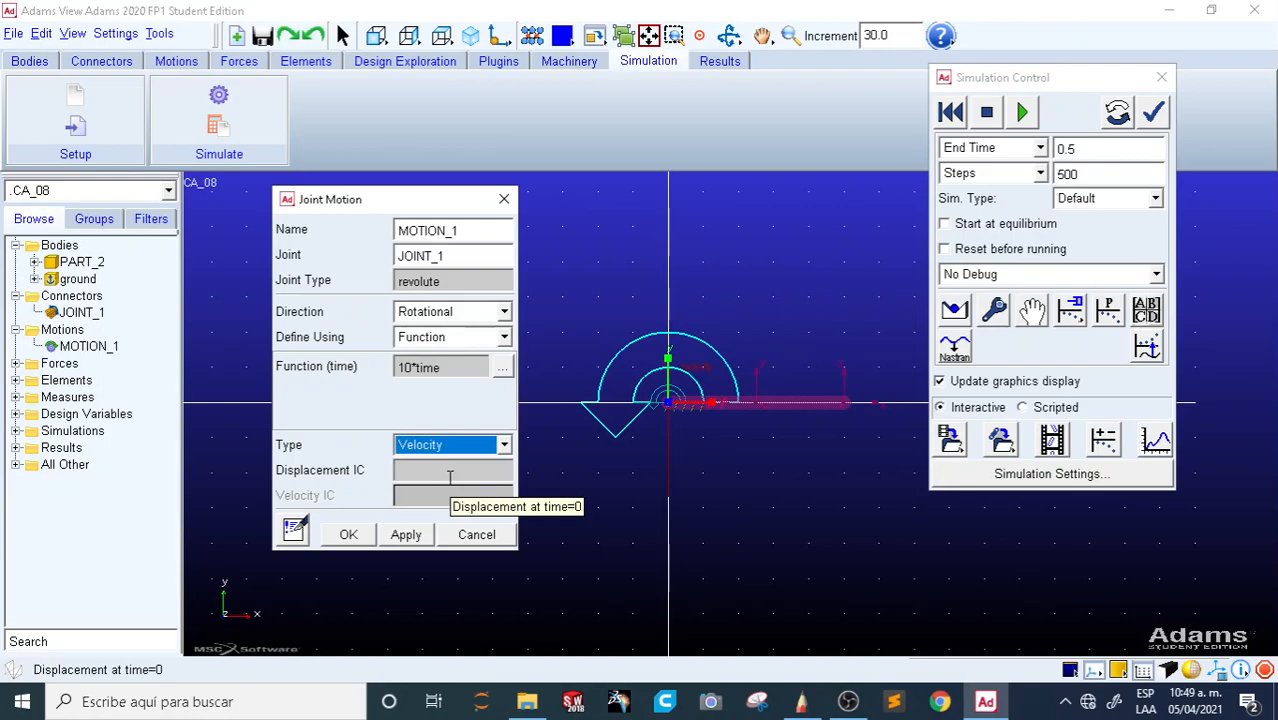
drag(350, 199, 470, 162)
click(620, 407)
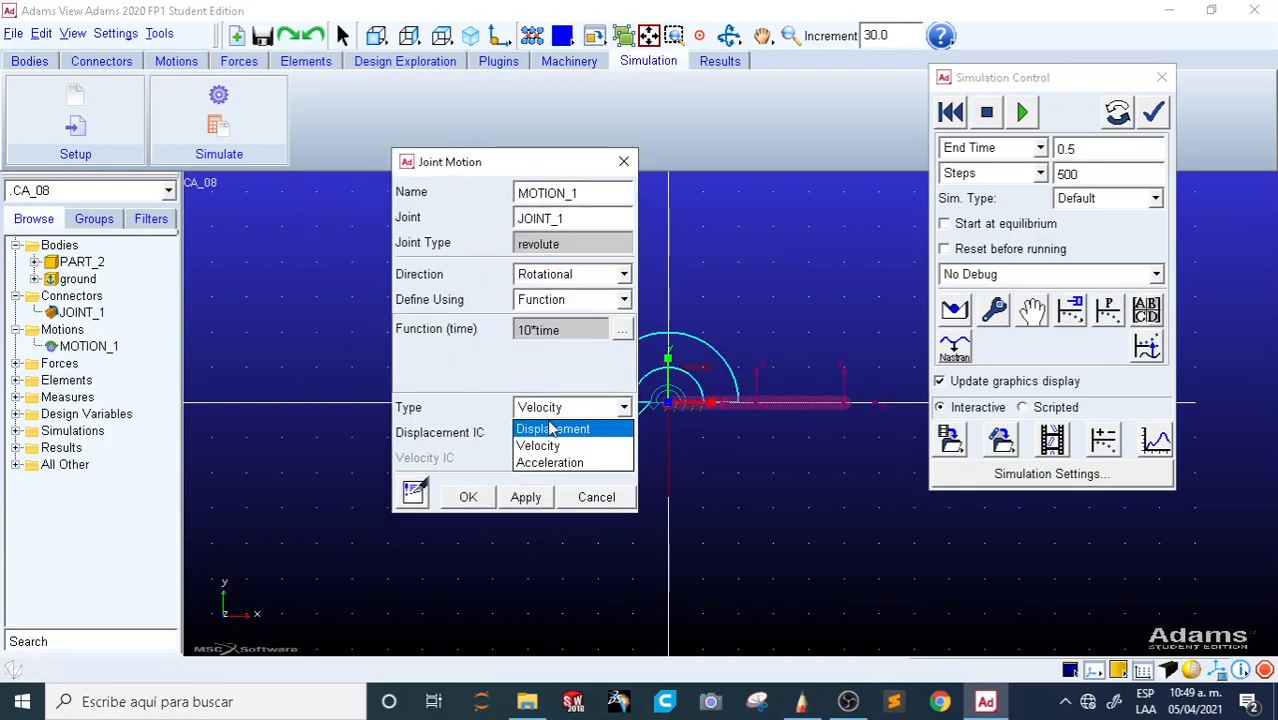
click(549, 428)
click(560, 407)
click(540, 446)
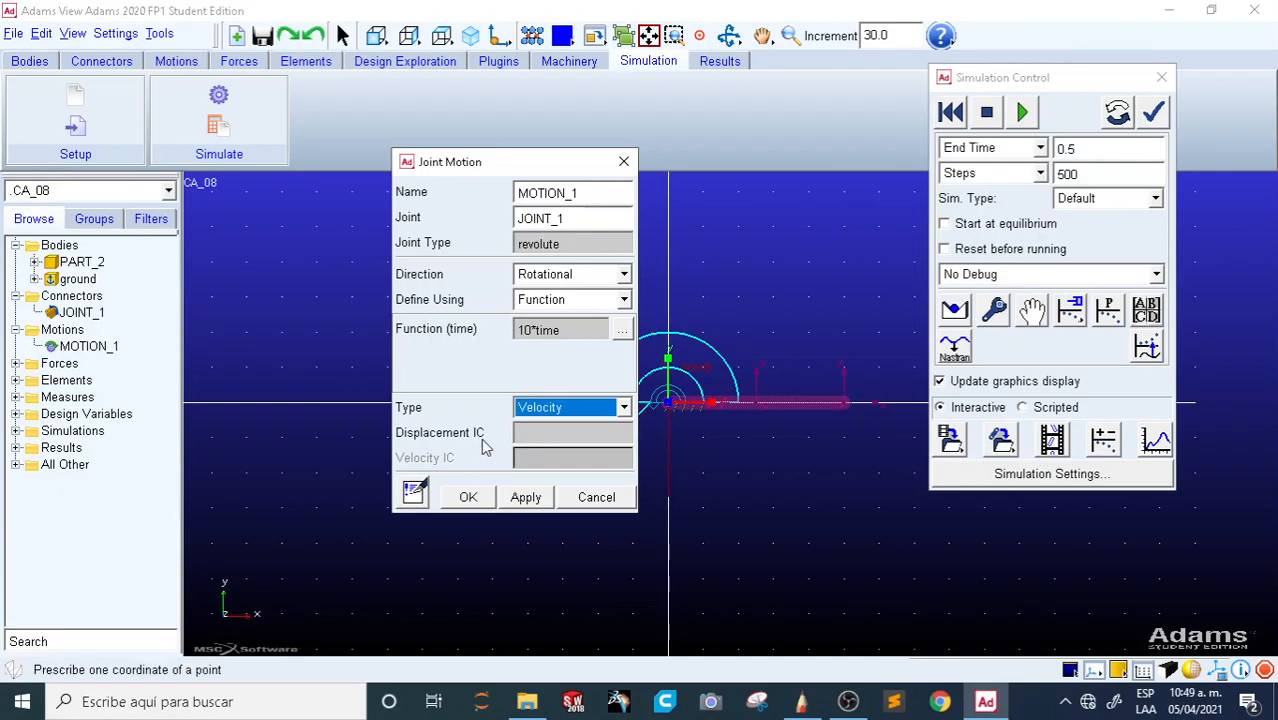
Step: Set the joint motion's time function to 10 with type Velocity and accept the settings
click(528, 432)
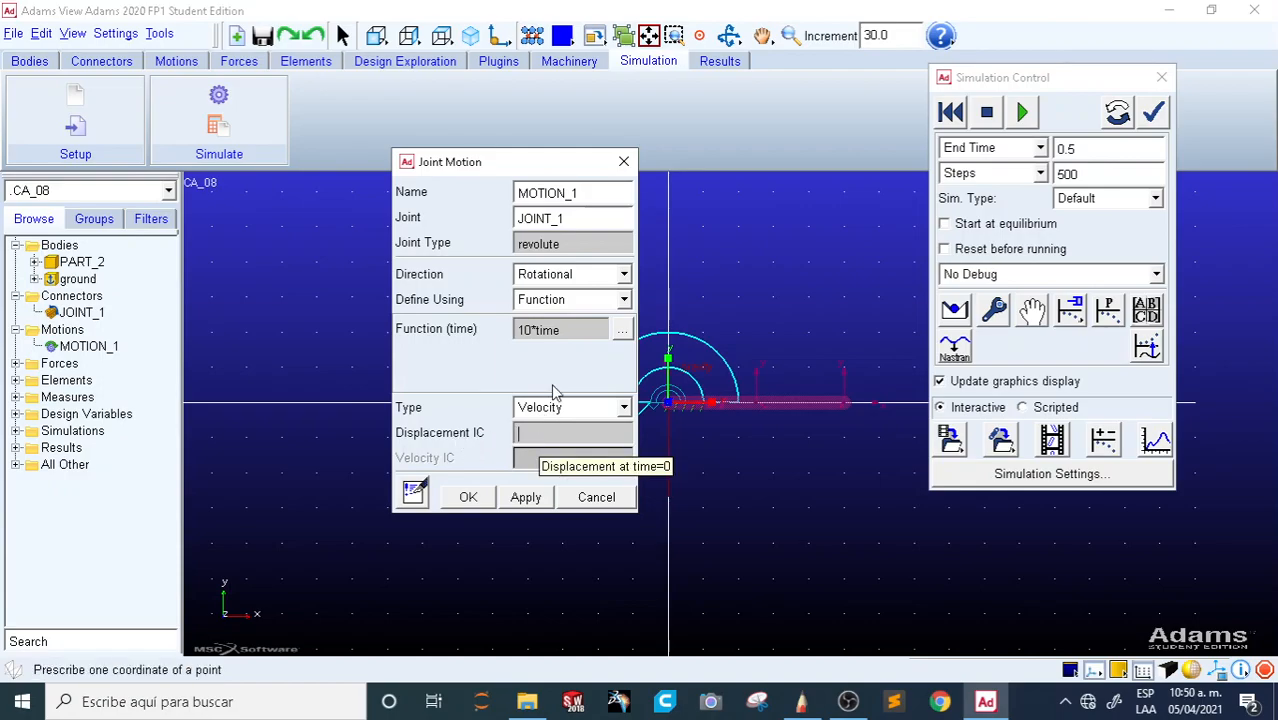
click(566, 330)
text(10)
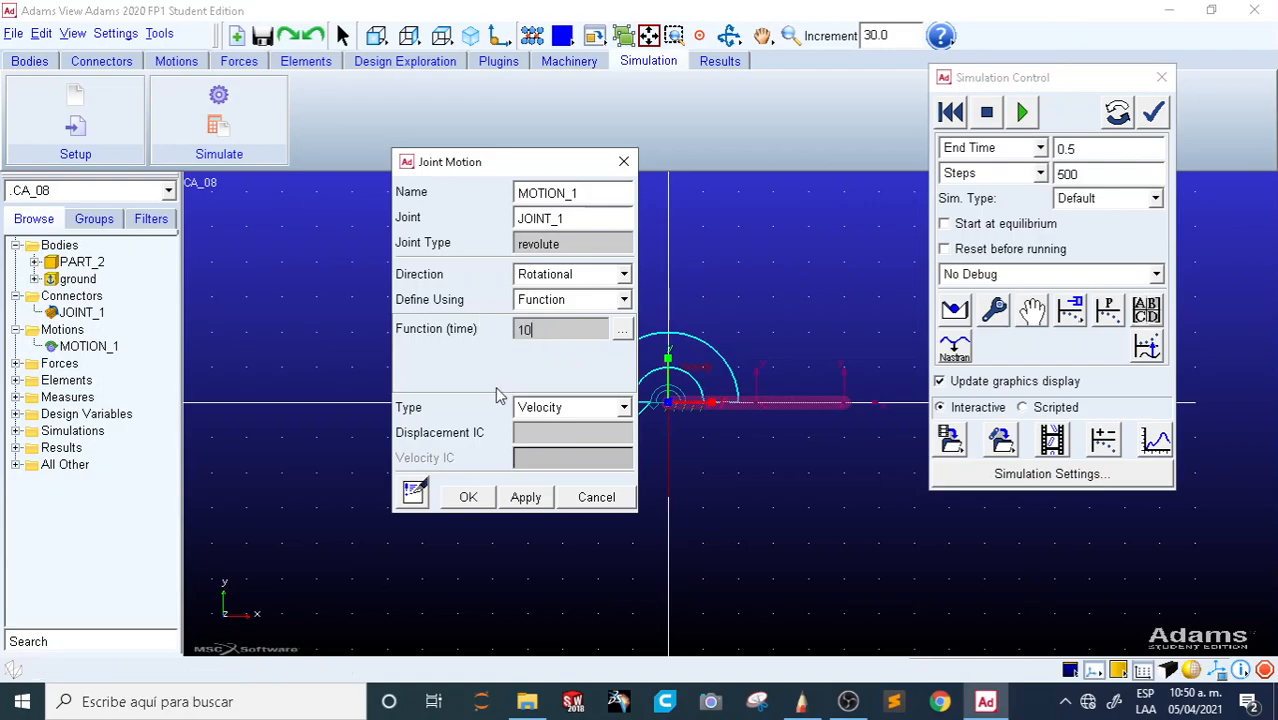
click(565, 407)
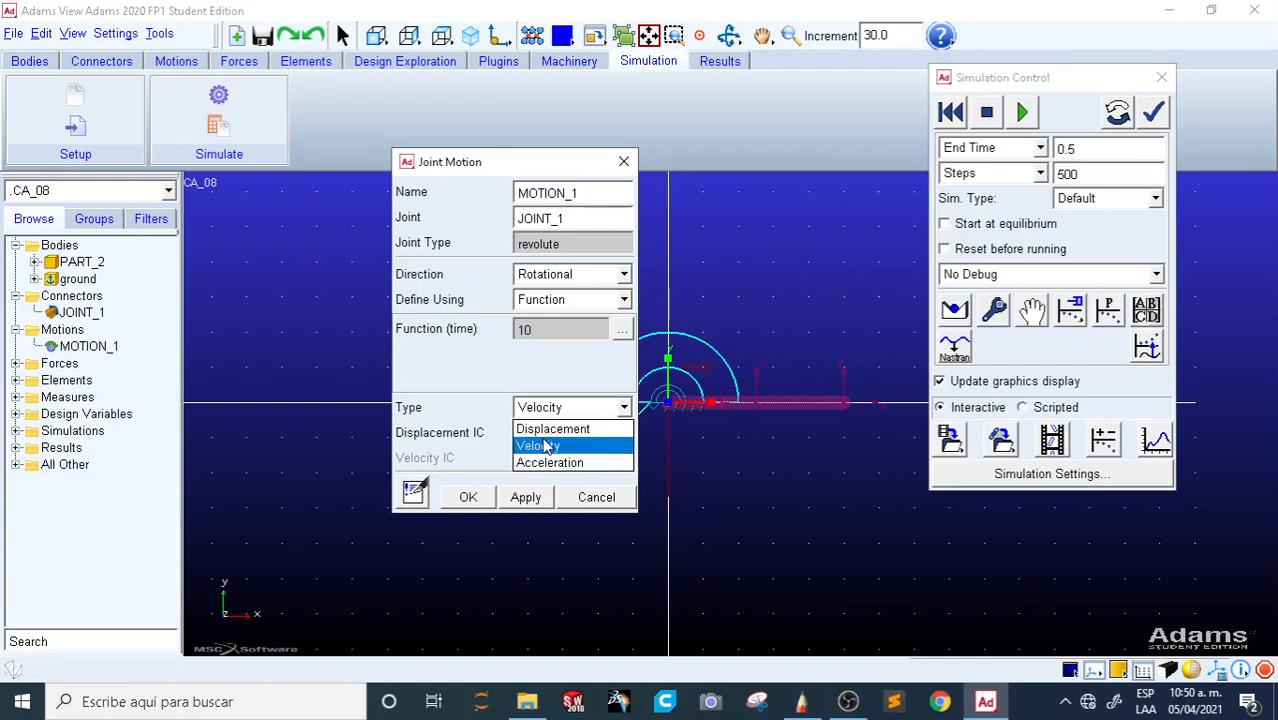
click(548, 442)
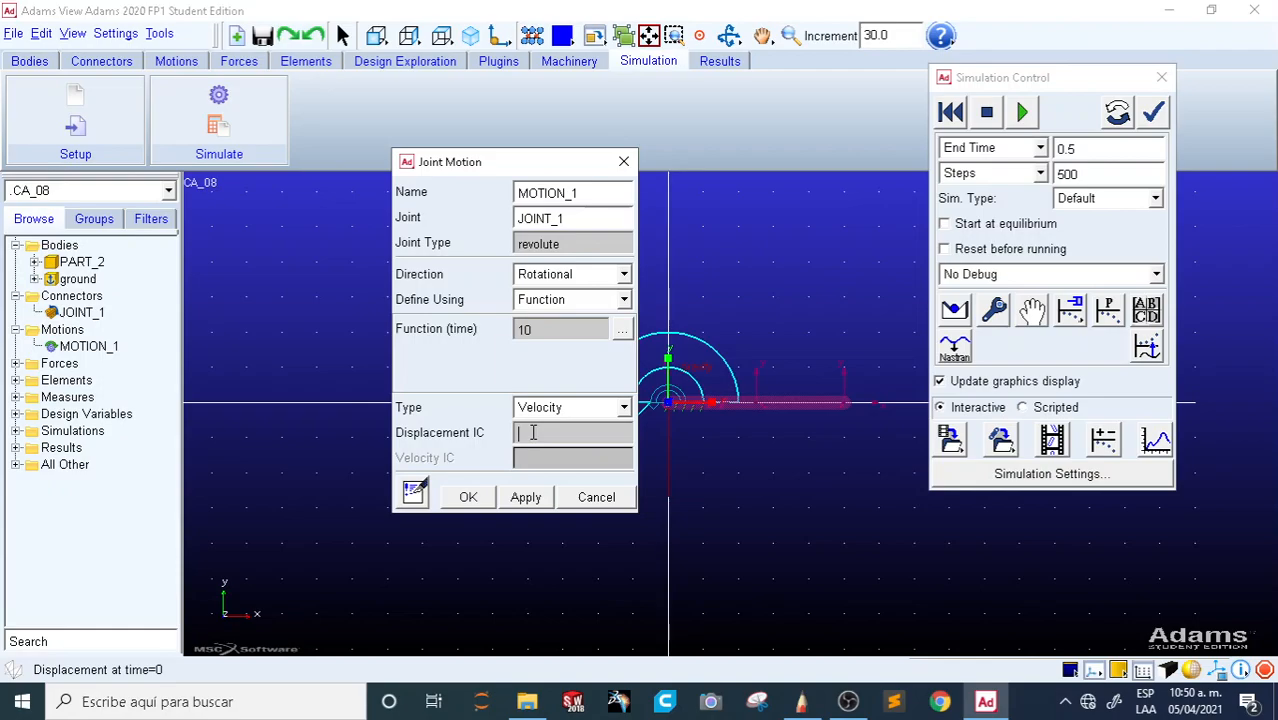
click(466, 497)
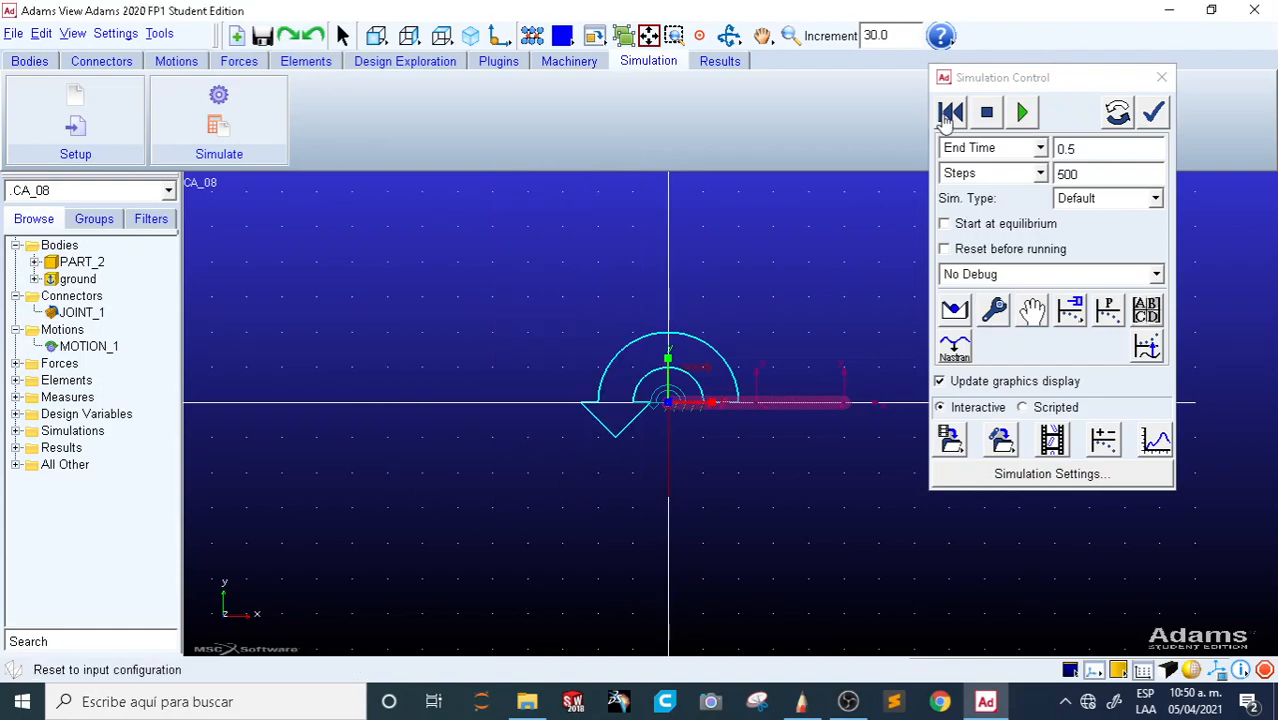
Step: Run the simulation of the constant velocity motion repeatedly with end time 0.5 and 500 steps, ending with a model reset
click(1021, 112)
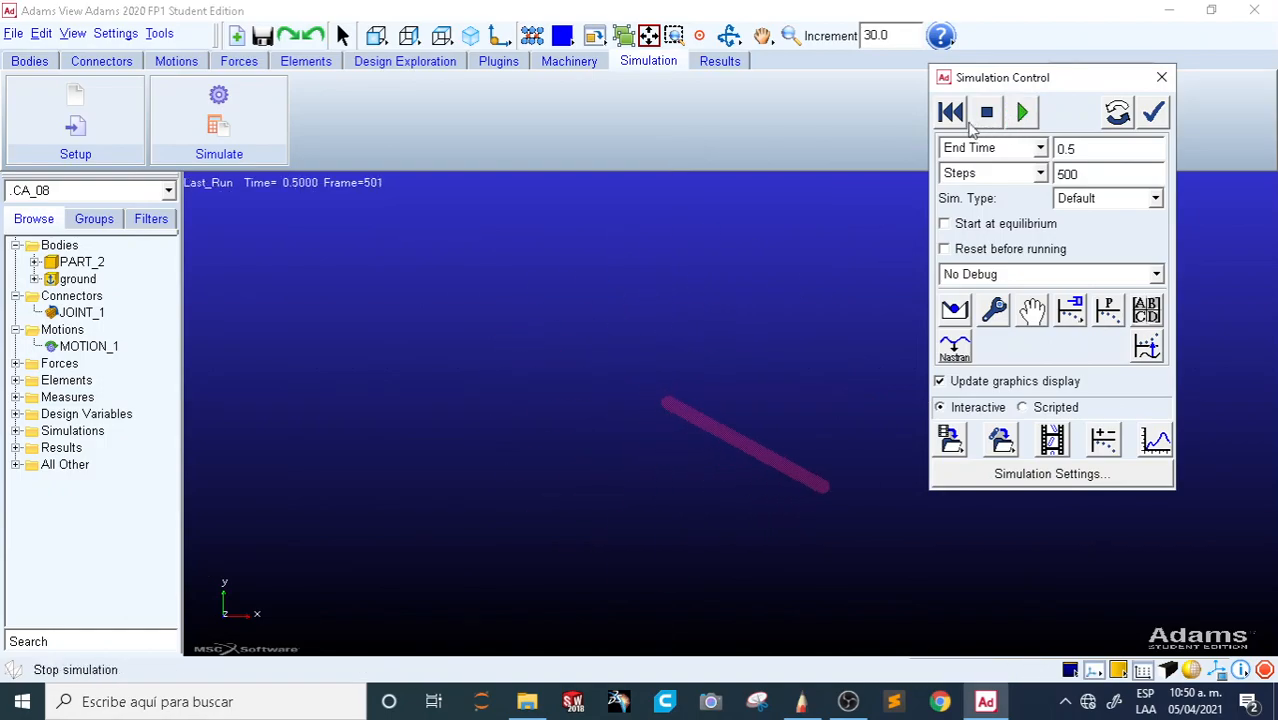
click(986, 112)
click(1021, 112)
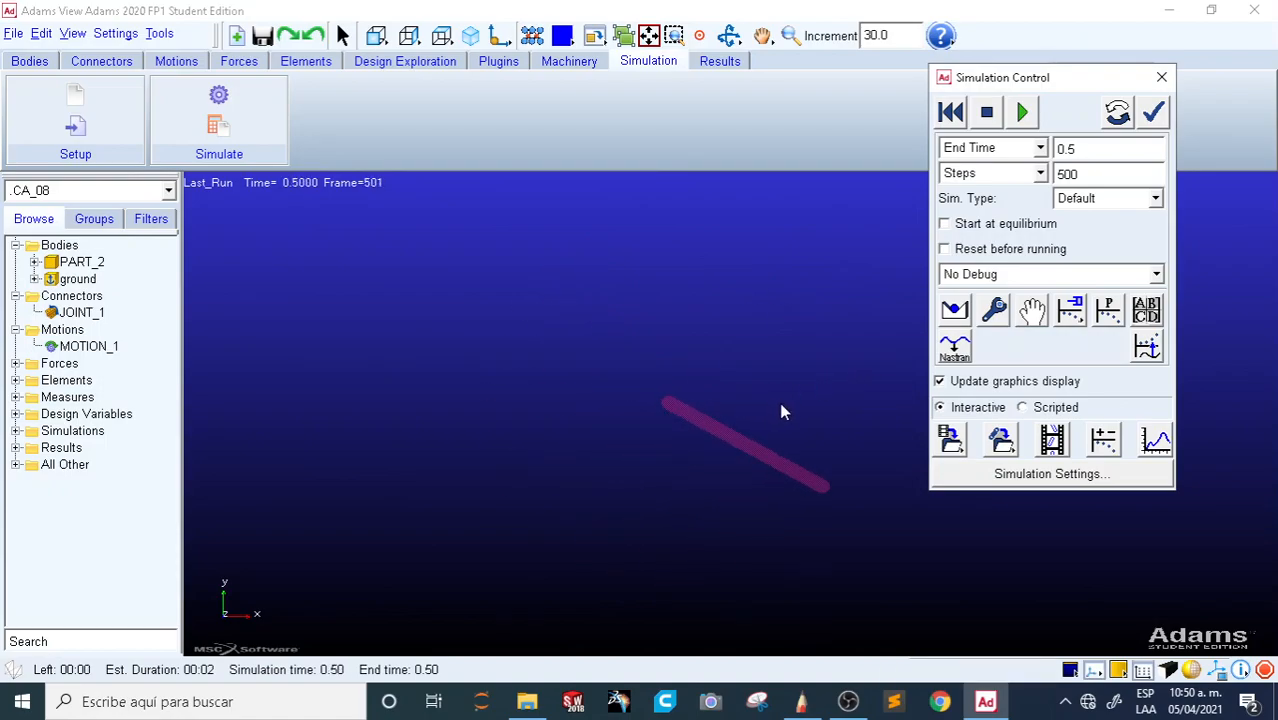
click(951, 112)
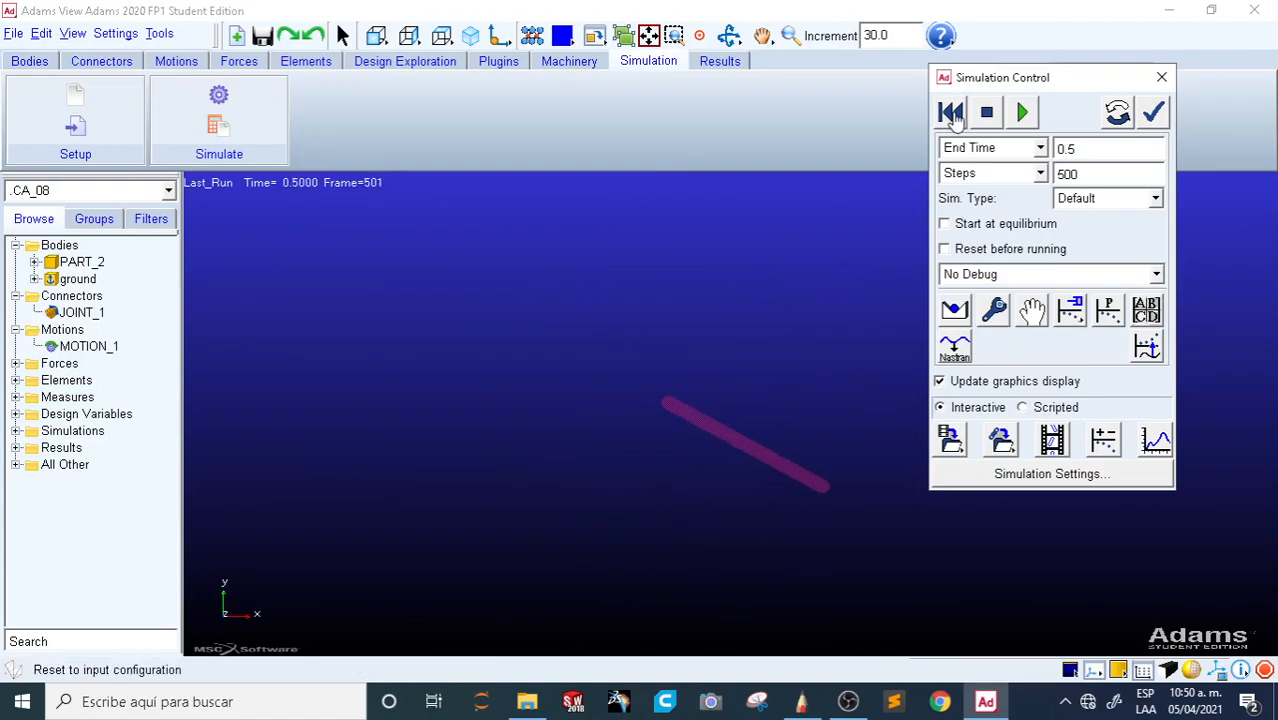
click(1021, 112)
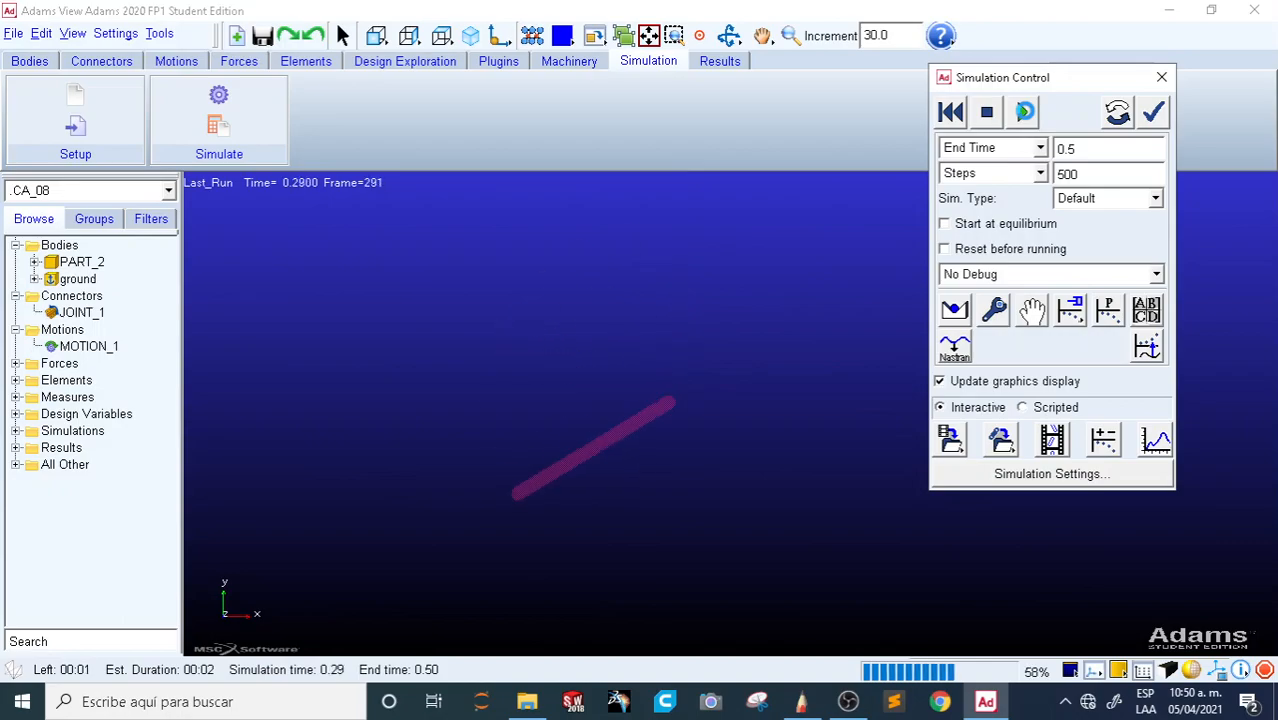
click(951, 112)
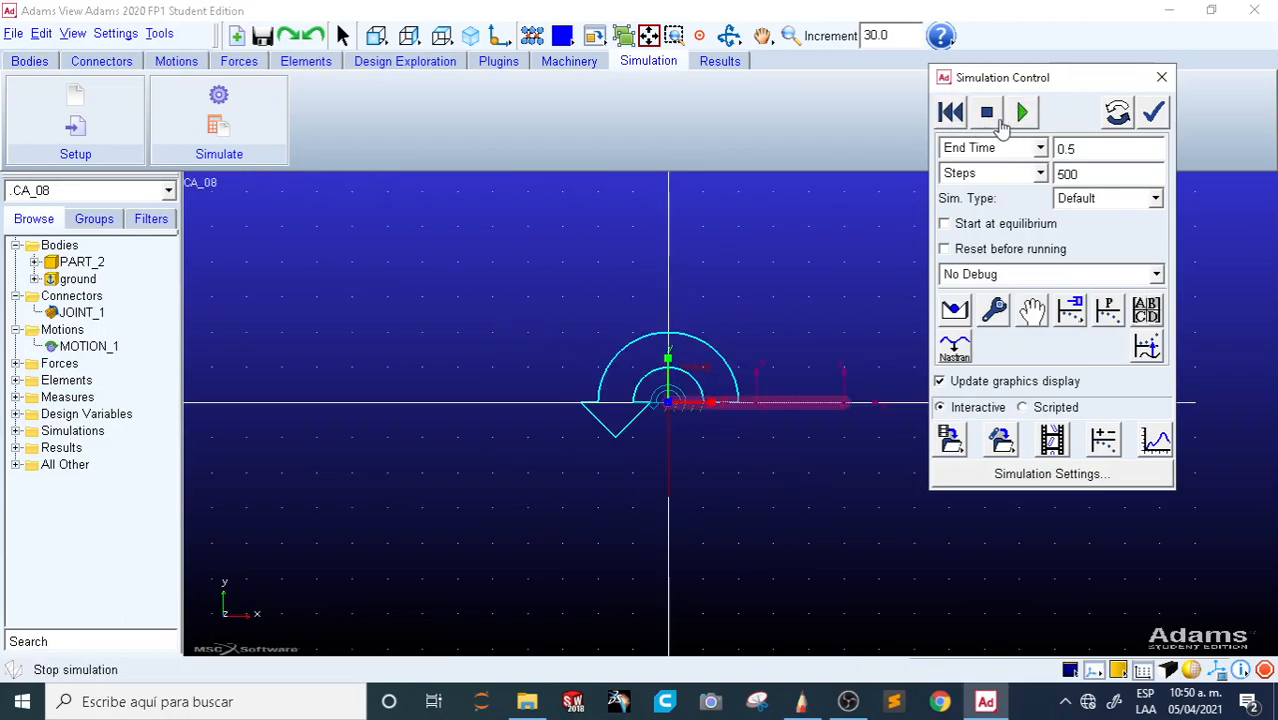
click(1021, 112)
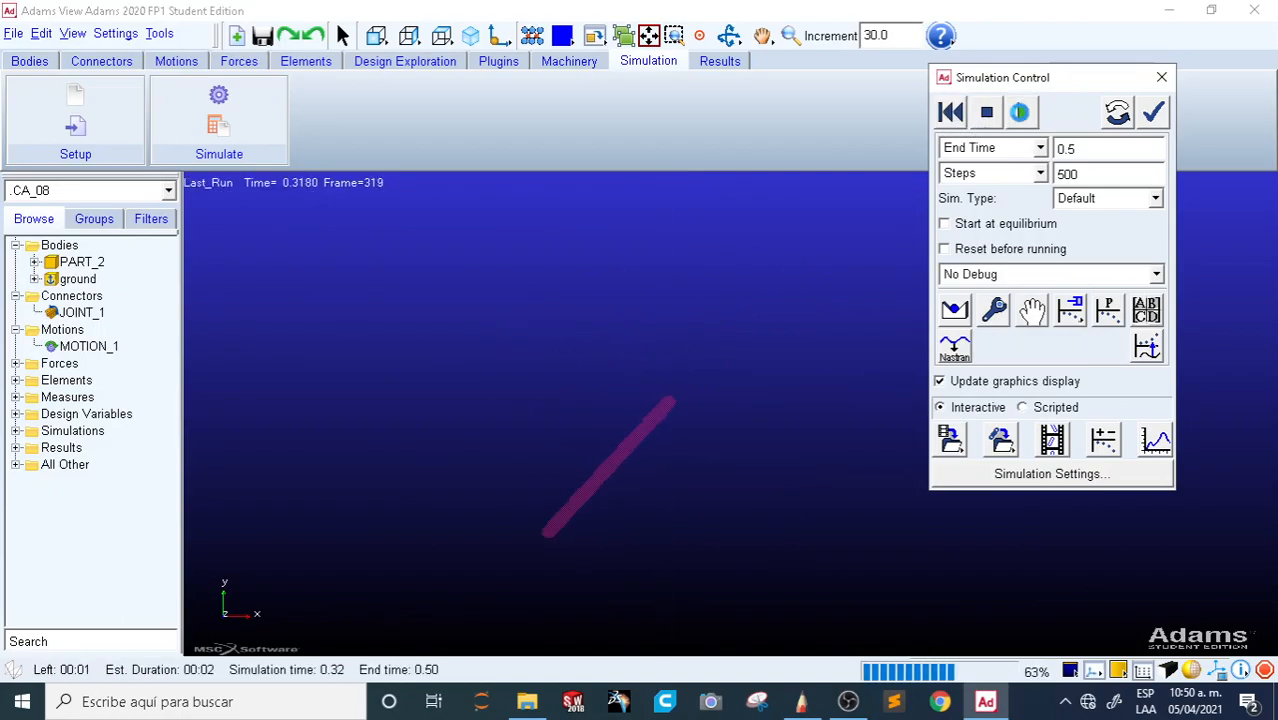
click(951, 112)
Step: Set the simulation's number of steps to 1000, keeping Steps as the output setting
drag(1098, 174, 1052, 175)
text(10000)
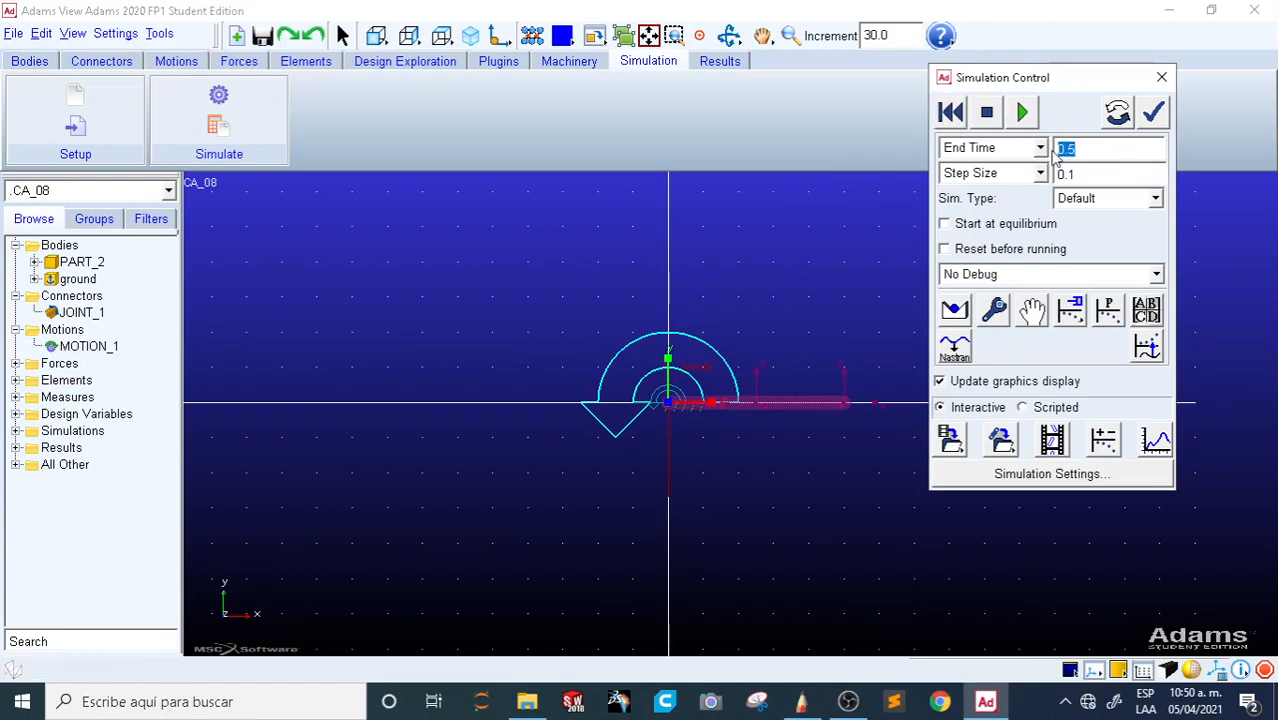
click(1088, 170)
click(1000, 175)
click(998, 210)
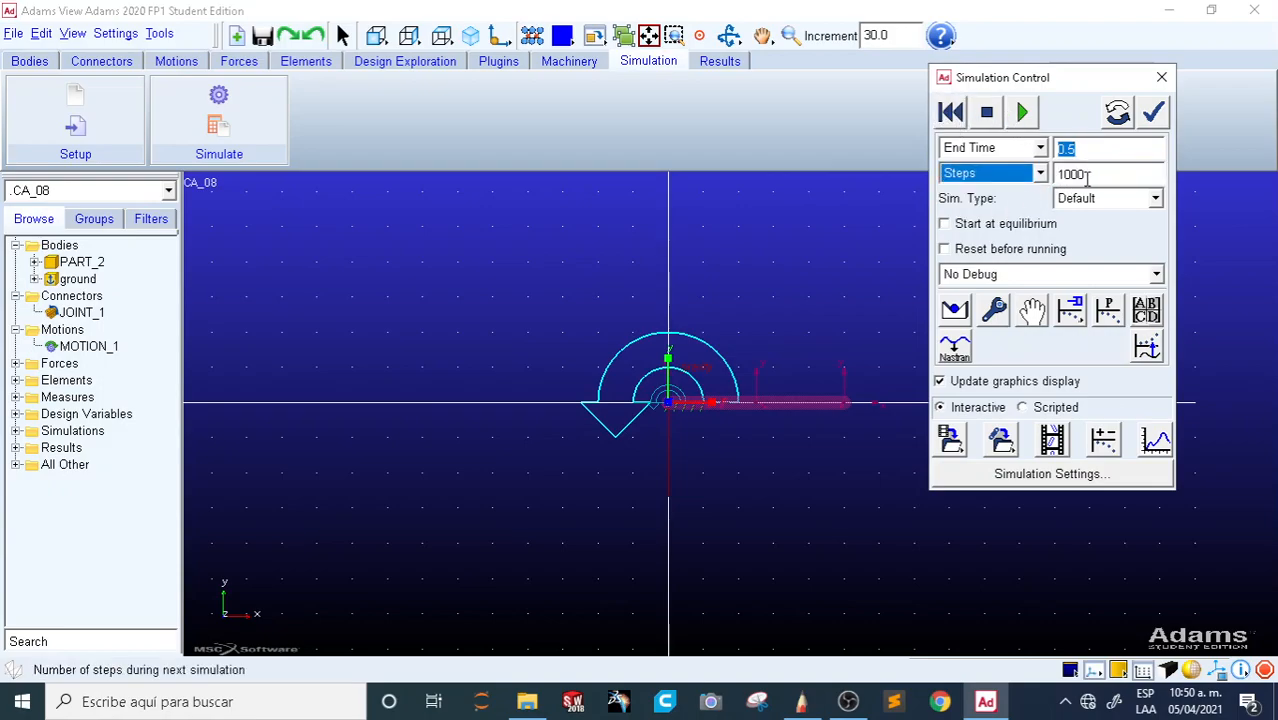
click(1104, 150)
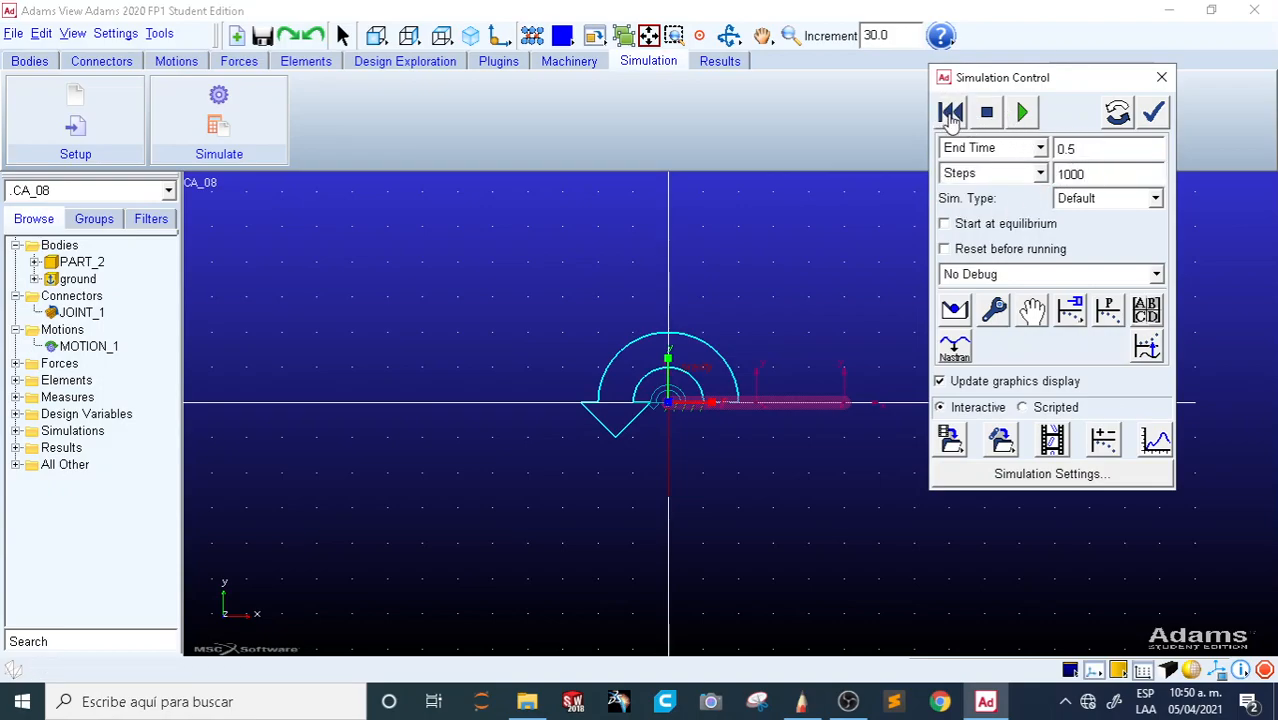
Step: Run the velocity-driven simulation with end time 0.5 and 1000 steps, and reset the model
click(1022, 114)
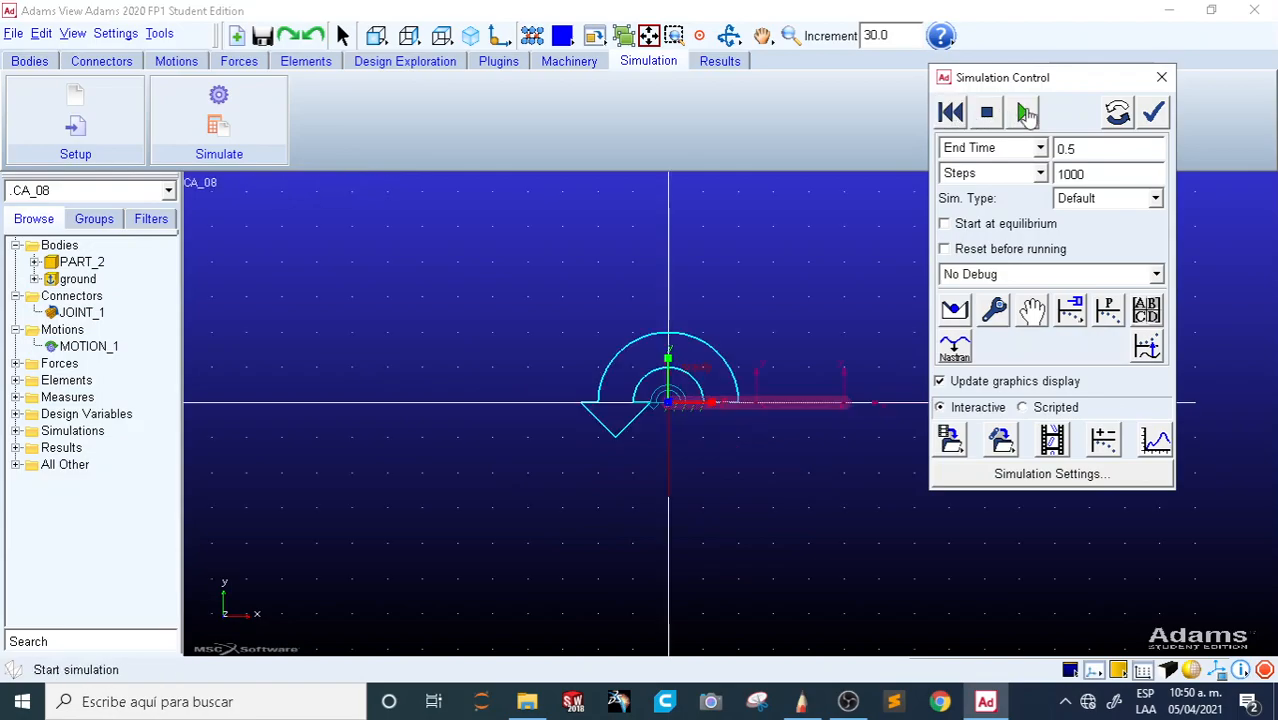
click(1022, 114)
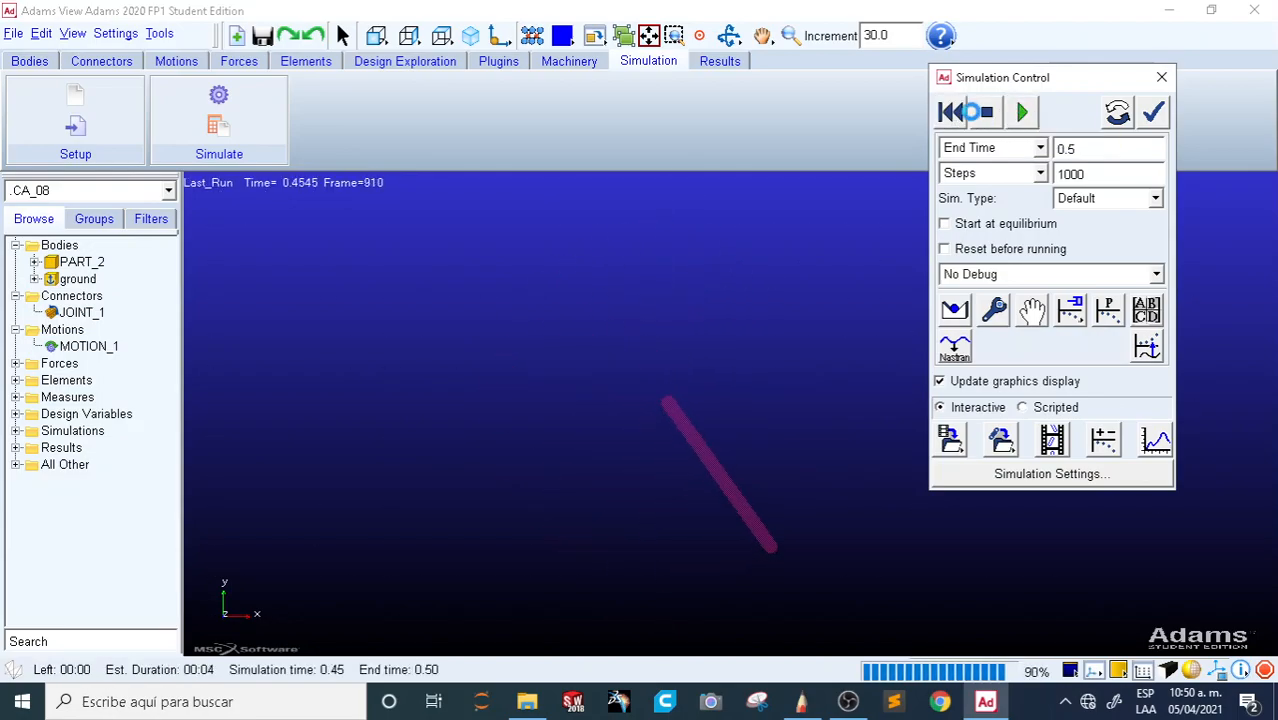
click(951, 114)
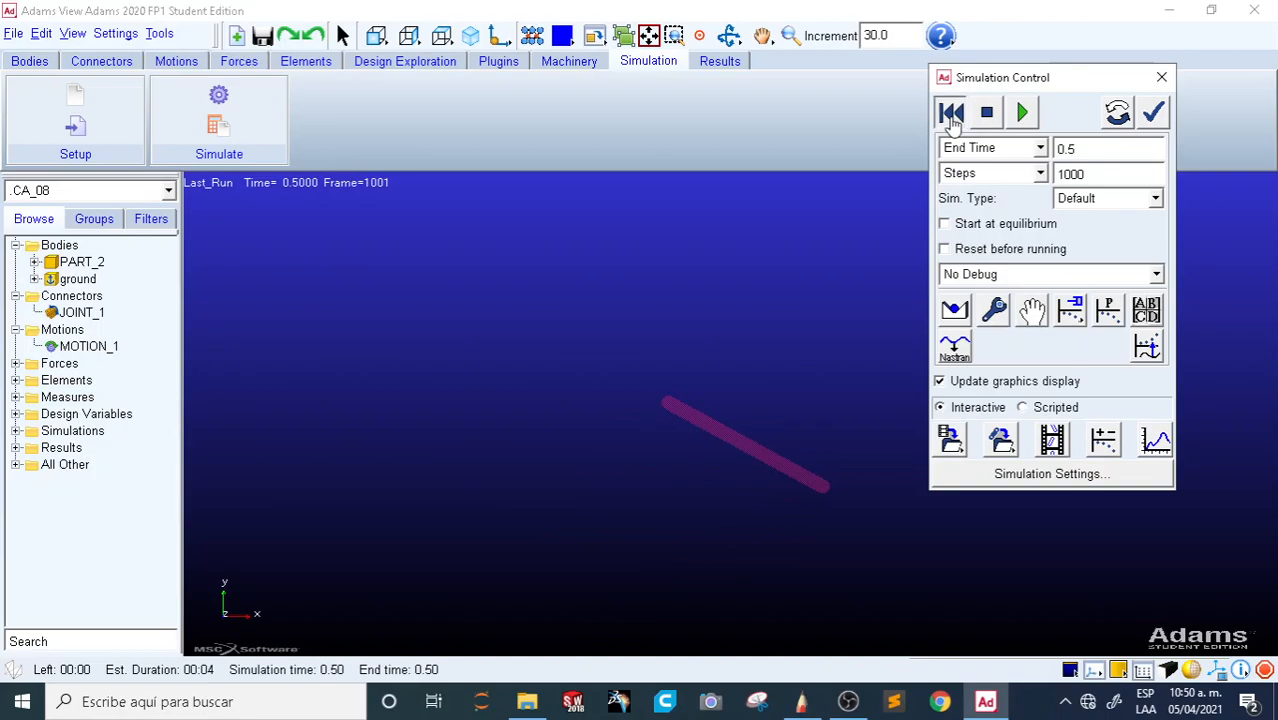
Step: Set the joint motion's initial displacement condition to 180 and accept the settings
double_click(82, 346)
drag(548, 436, 465, 437)
text(180)
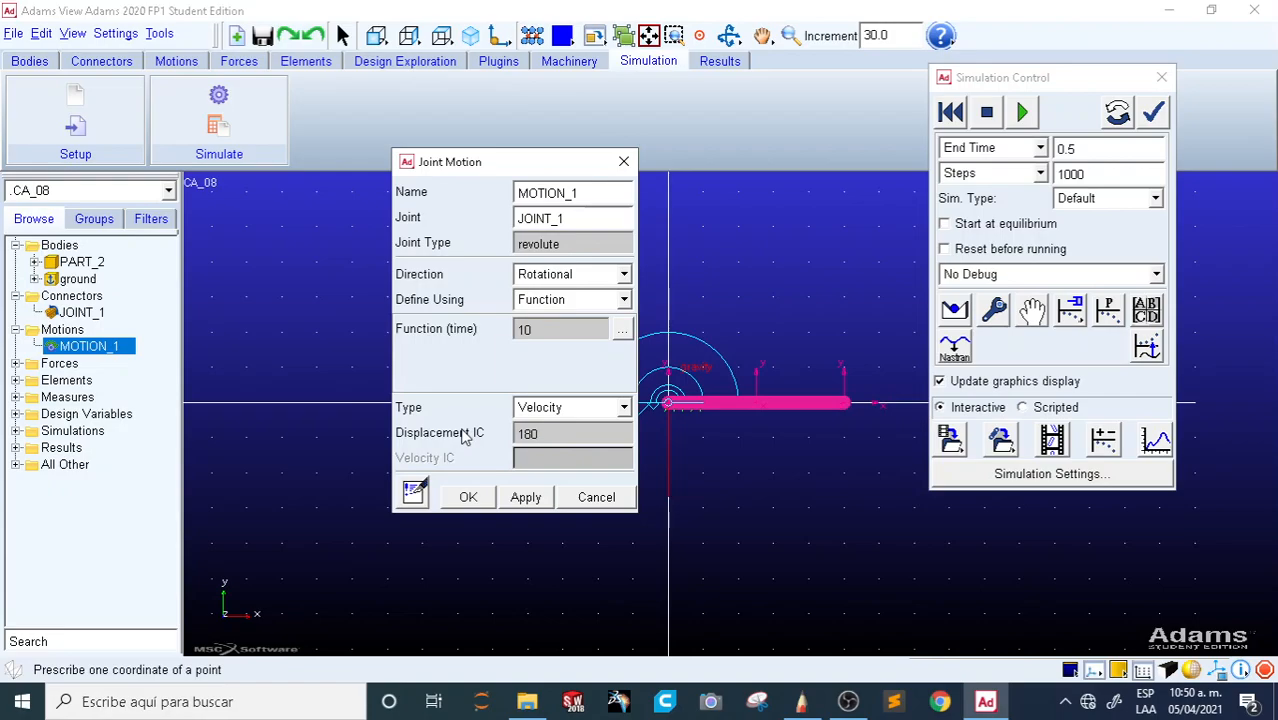
click(468, 497)
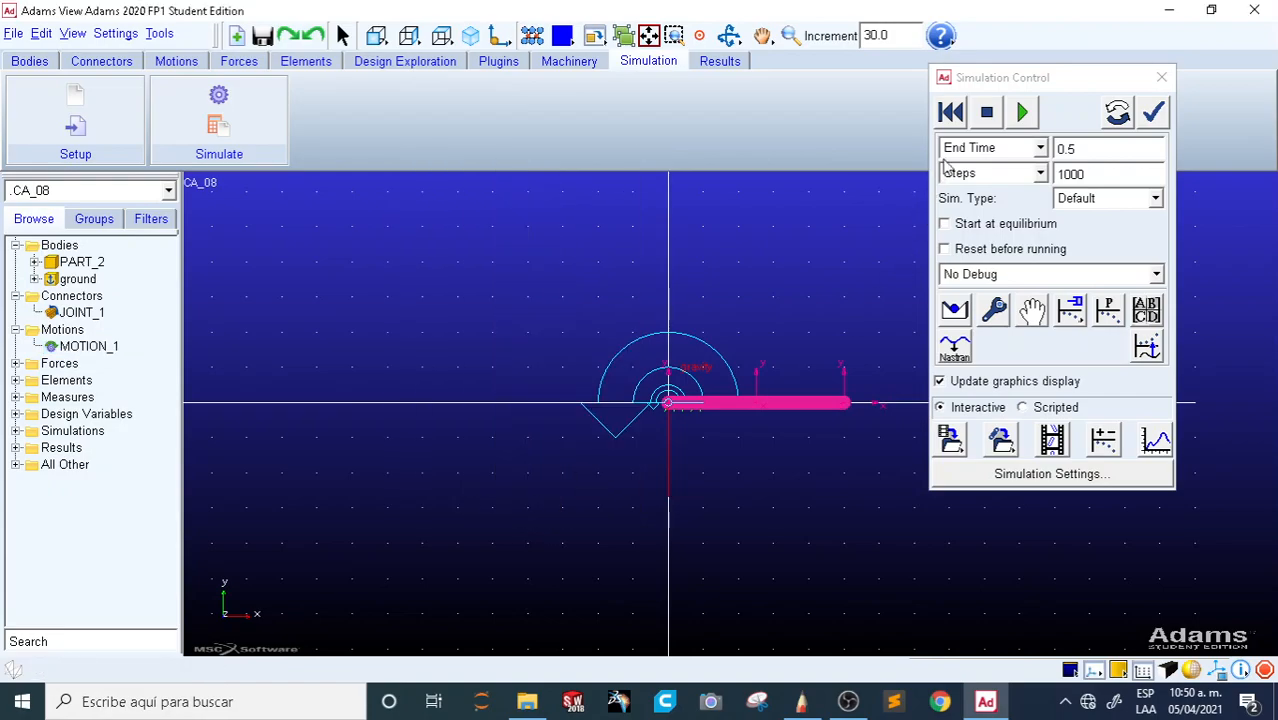
Step: Run the simulation with the 180 initial displacement, reset the model and close the simulation controls
click(1022, 112)
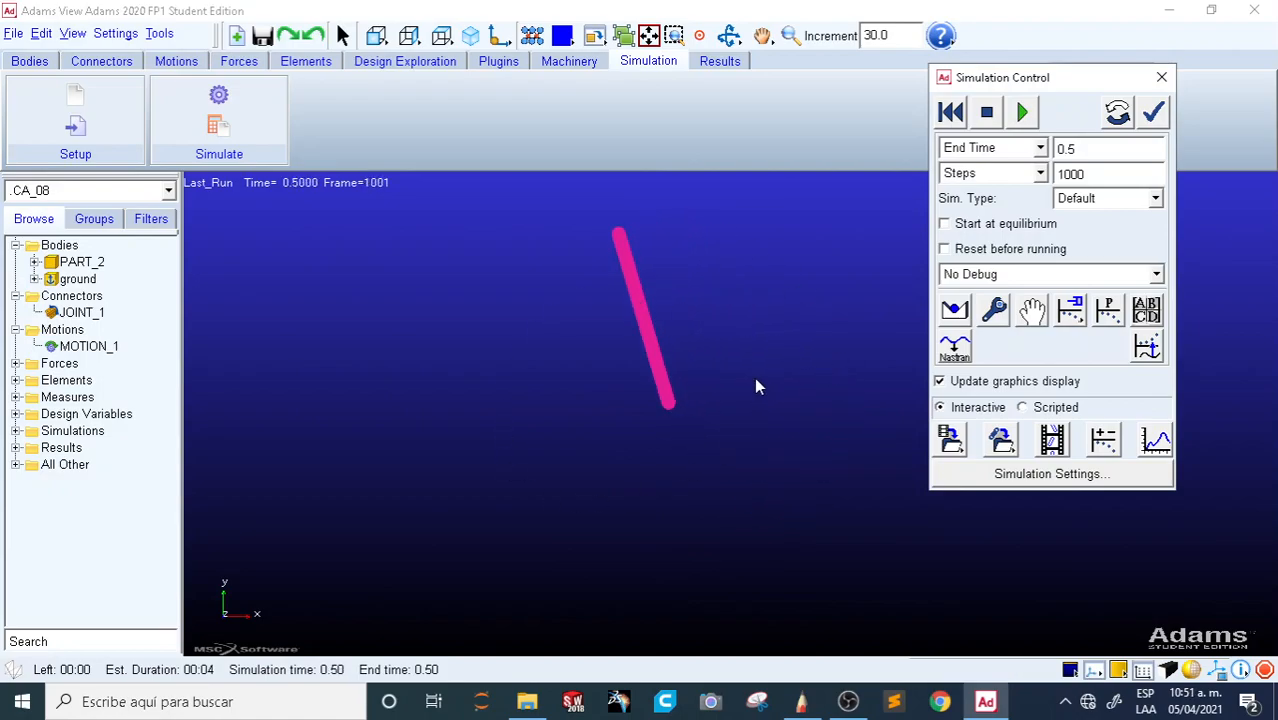
click(955, 112)
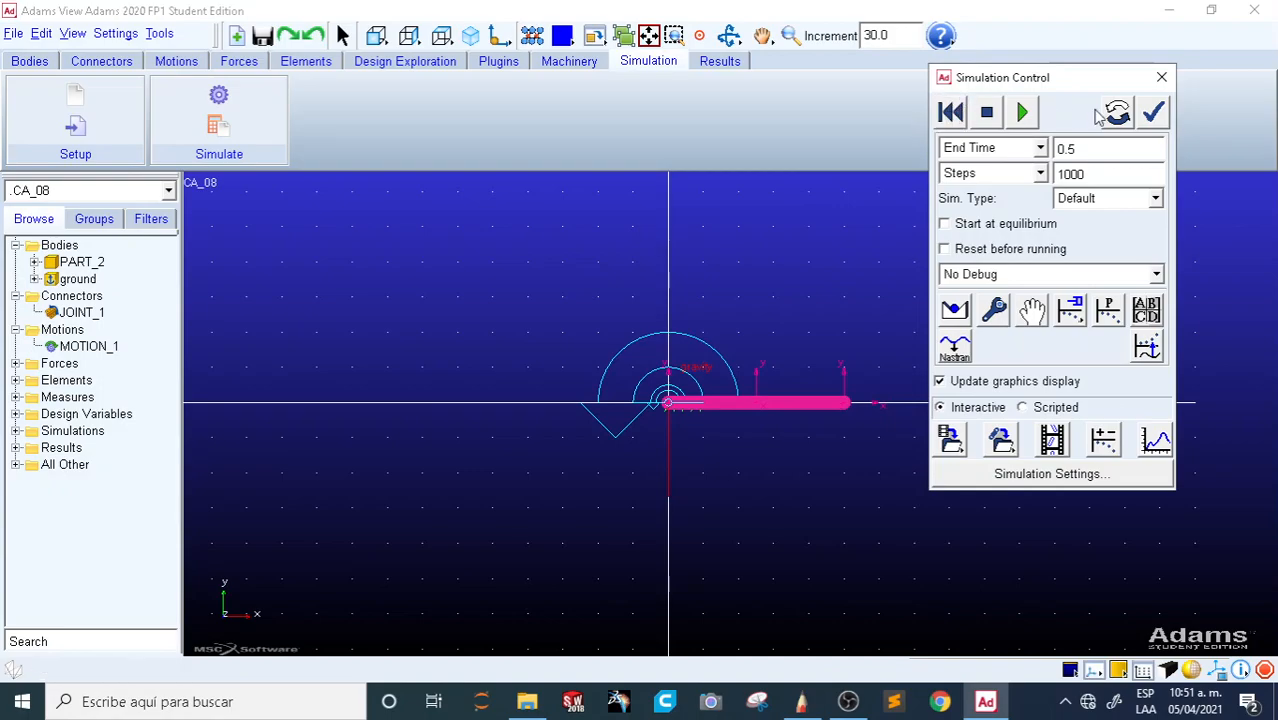
click(1161, 77)
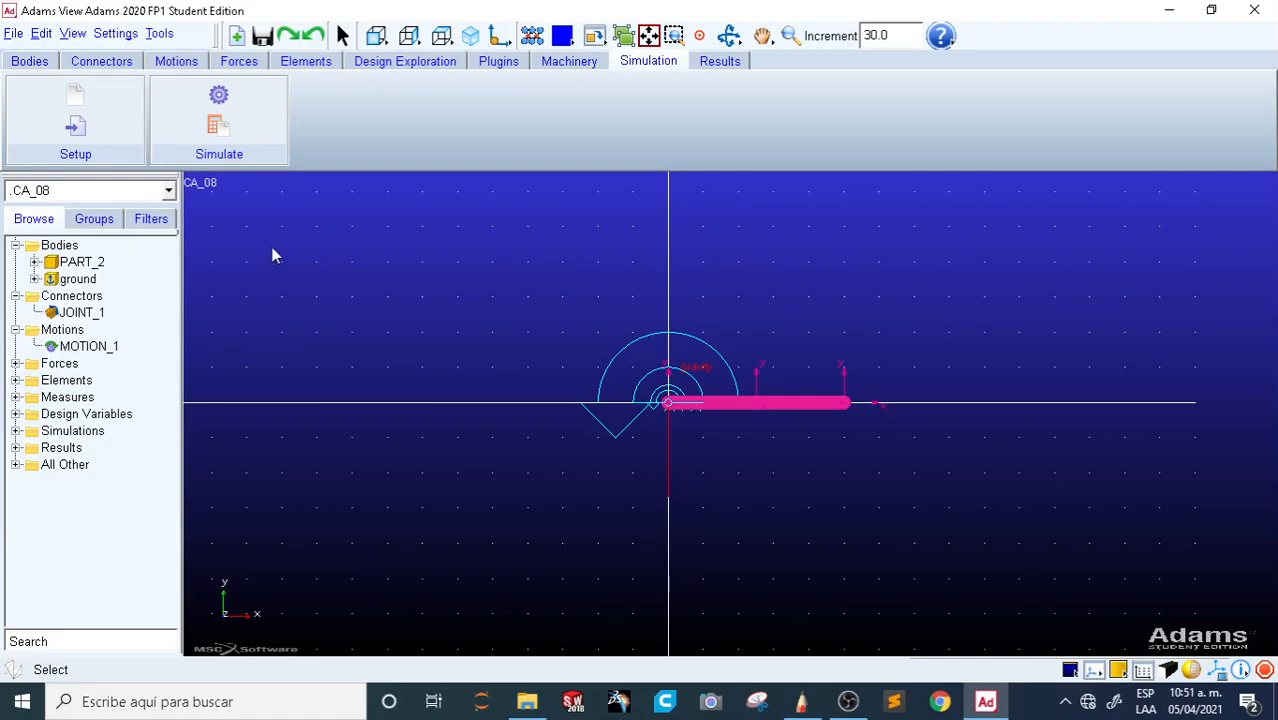
Step: Delete the motion MOTION_1 from the revolute joint
click(176, 62)
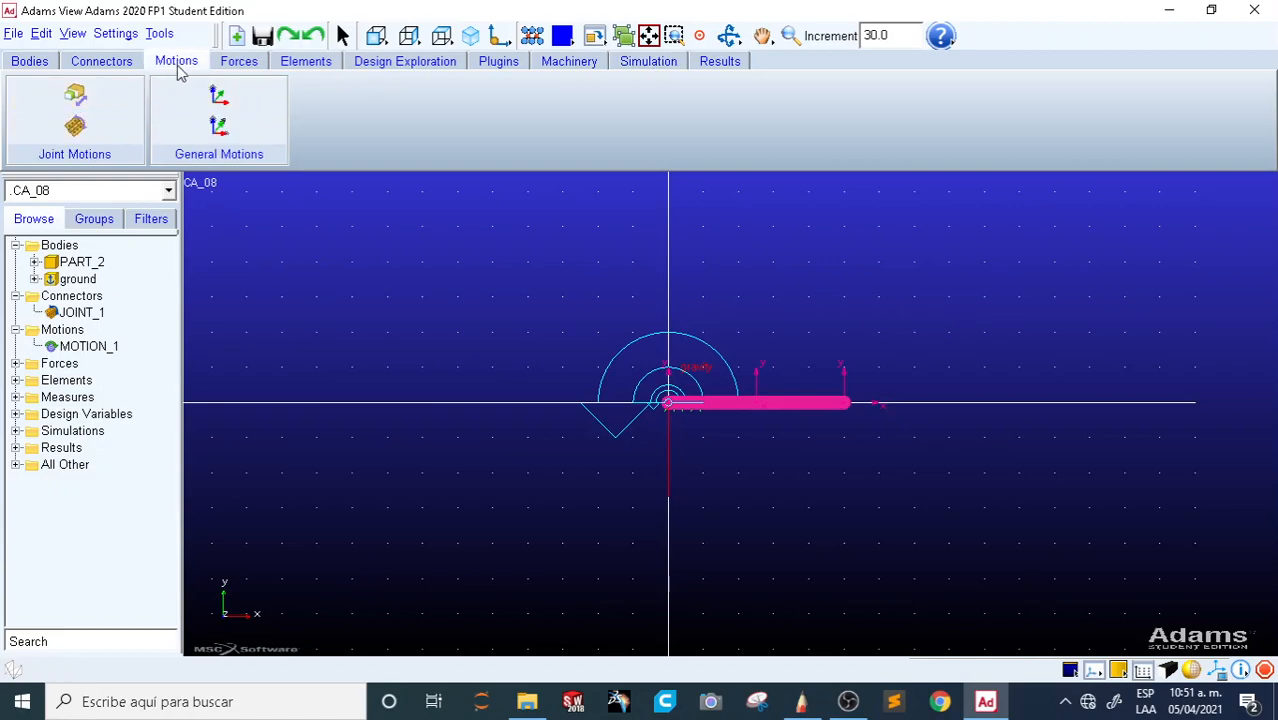
right_click(97, 350)
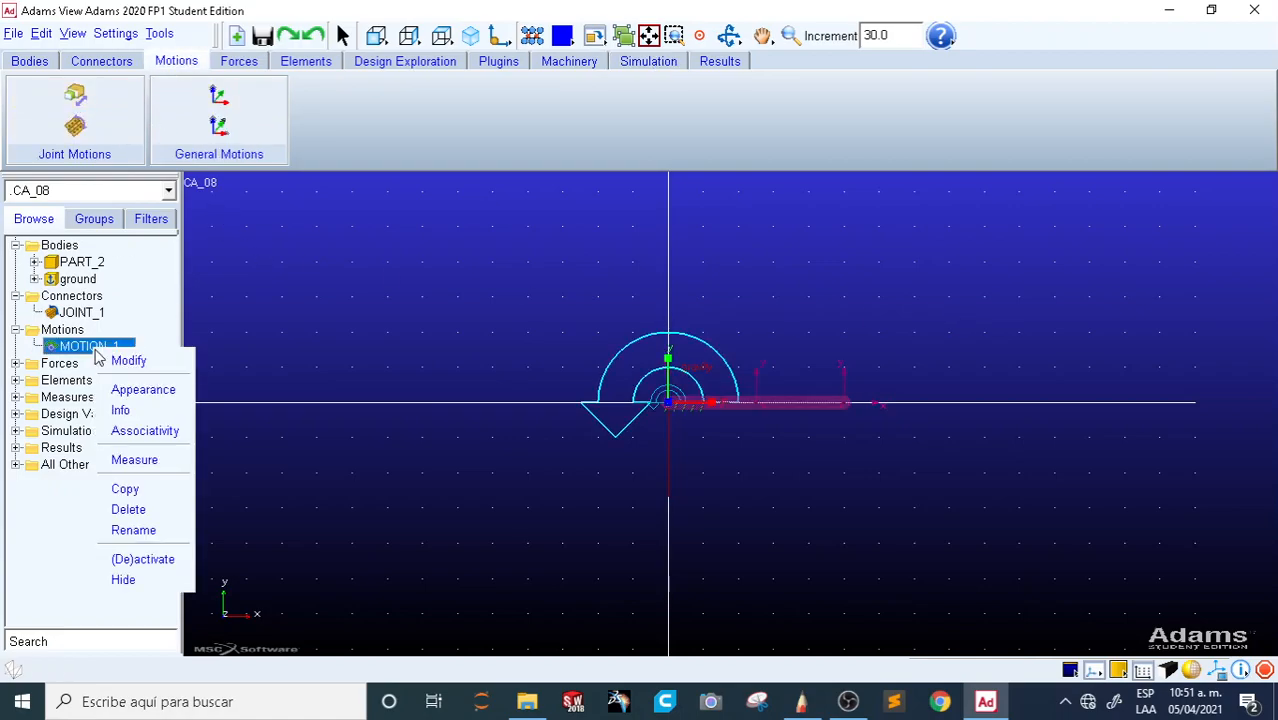
click(130, 509)
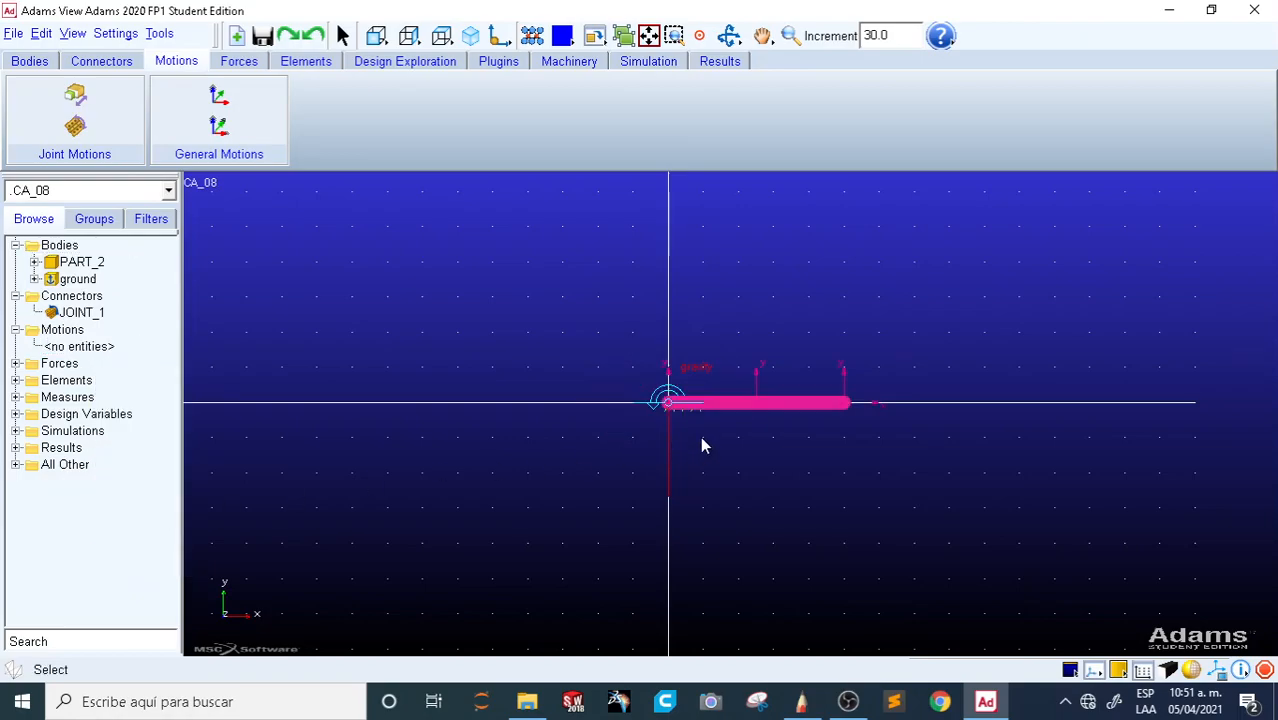
scroll(687, 412, up, 5)
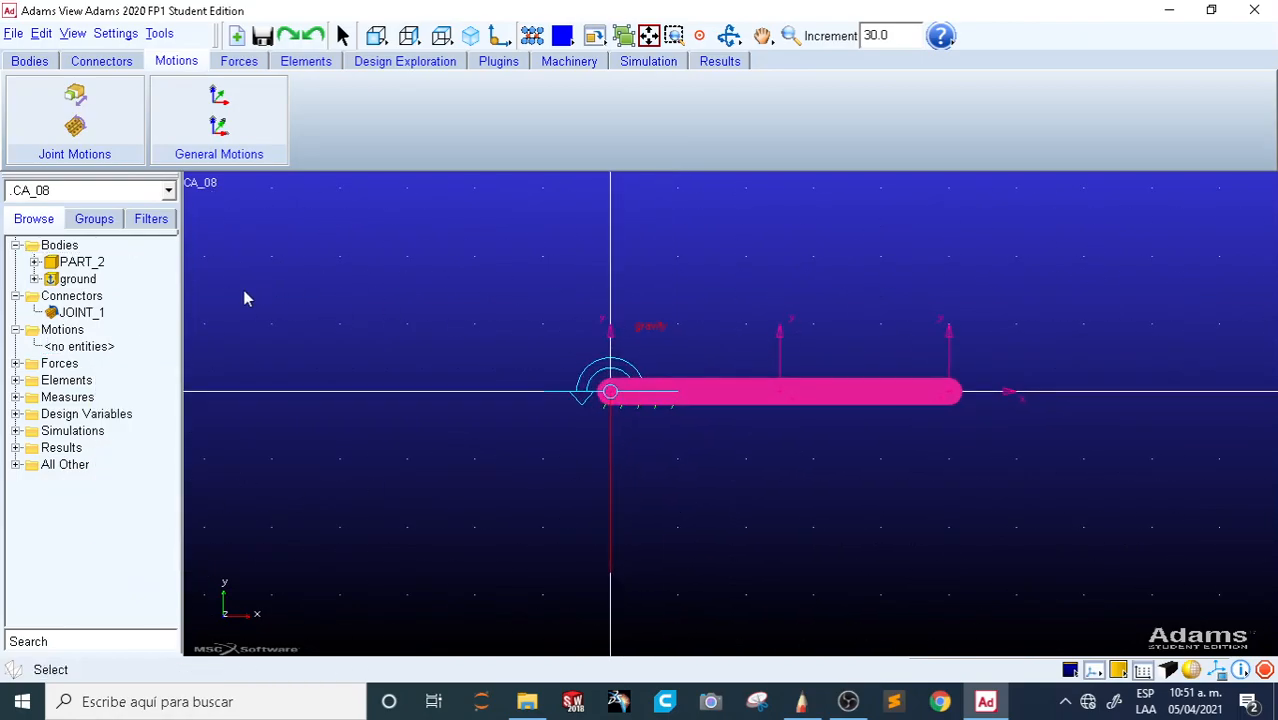
Step: Open the Impose Motion(s) settings for the revolute joint JOINT_1 and place the dialogs clear of each other
click(82, 313)
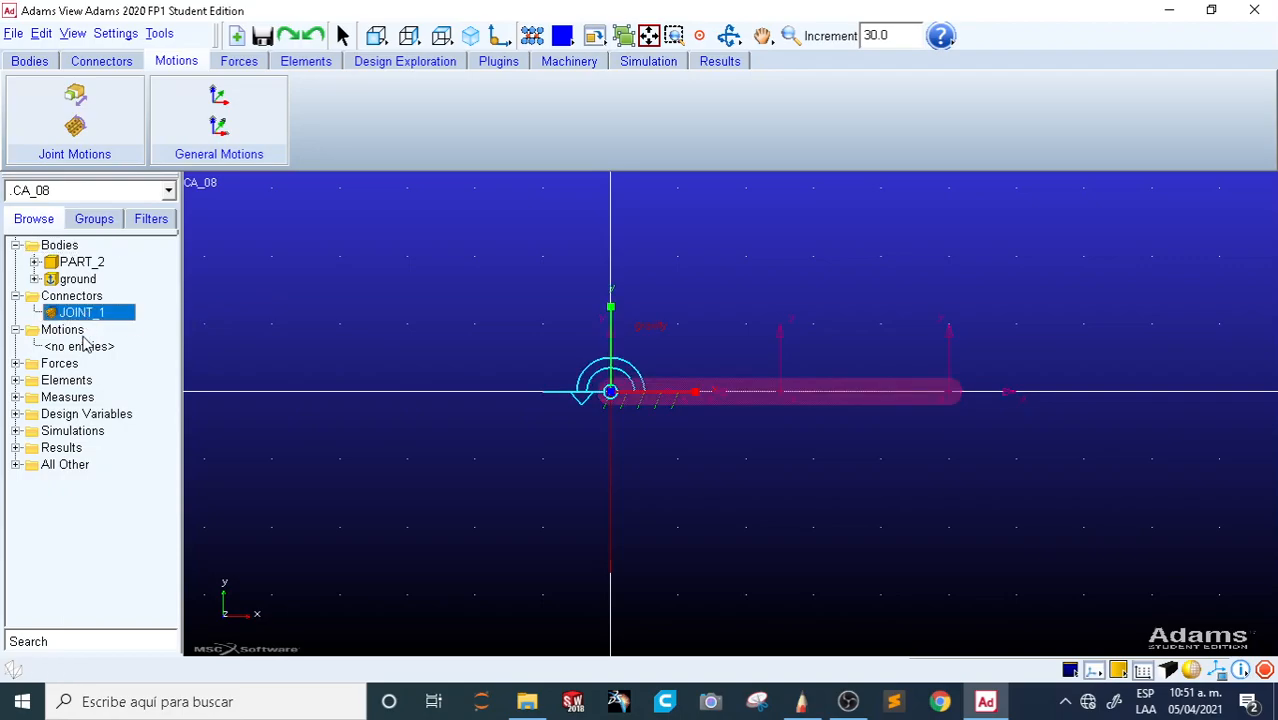
double_click(80, 314)
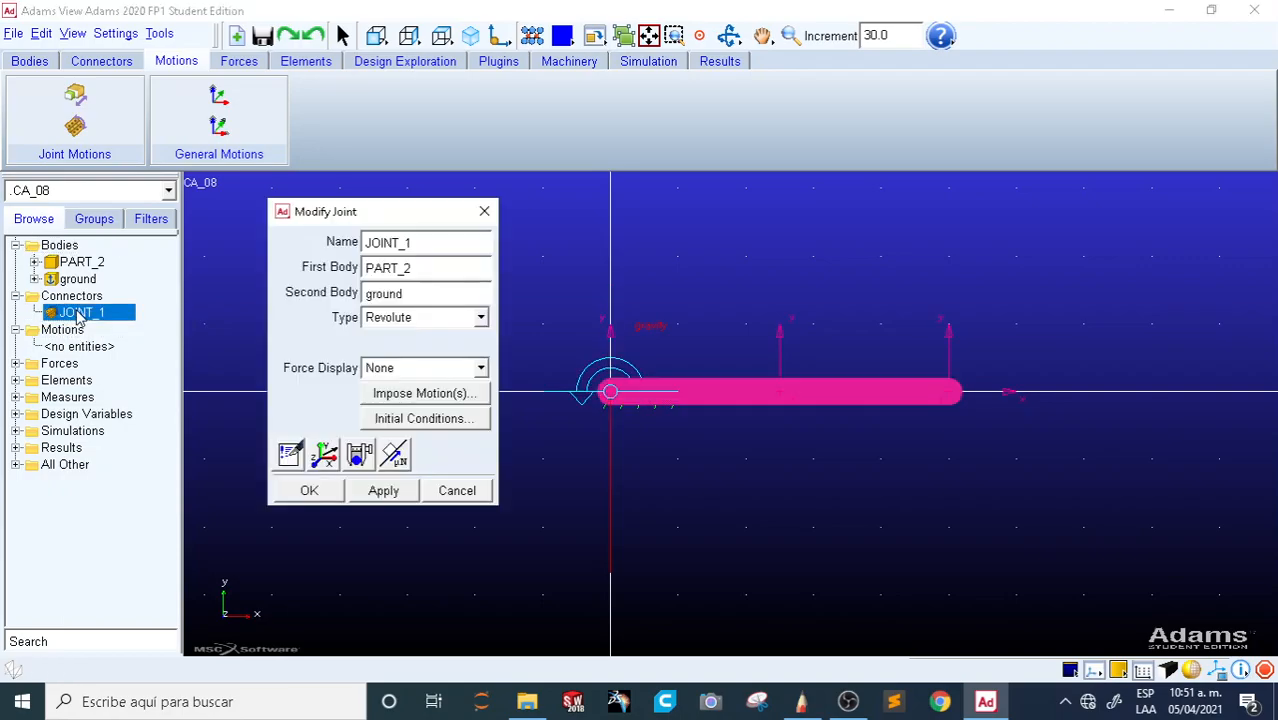
mouse_move(377, 214)
mouse_down()
mouse_move(551, 214)
mouse_move(356, 203)
mouse_up()
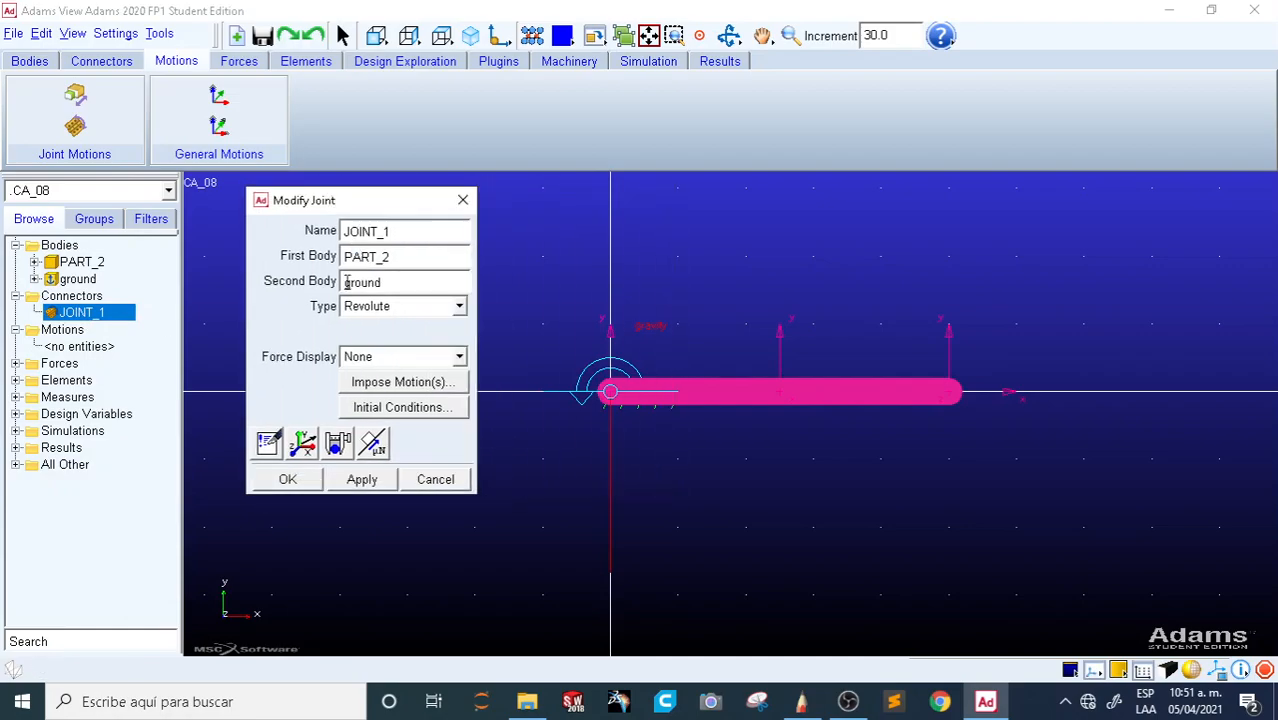
click(365, 388)
drag(300, 82, 825, 136)
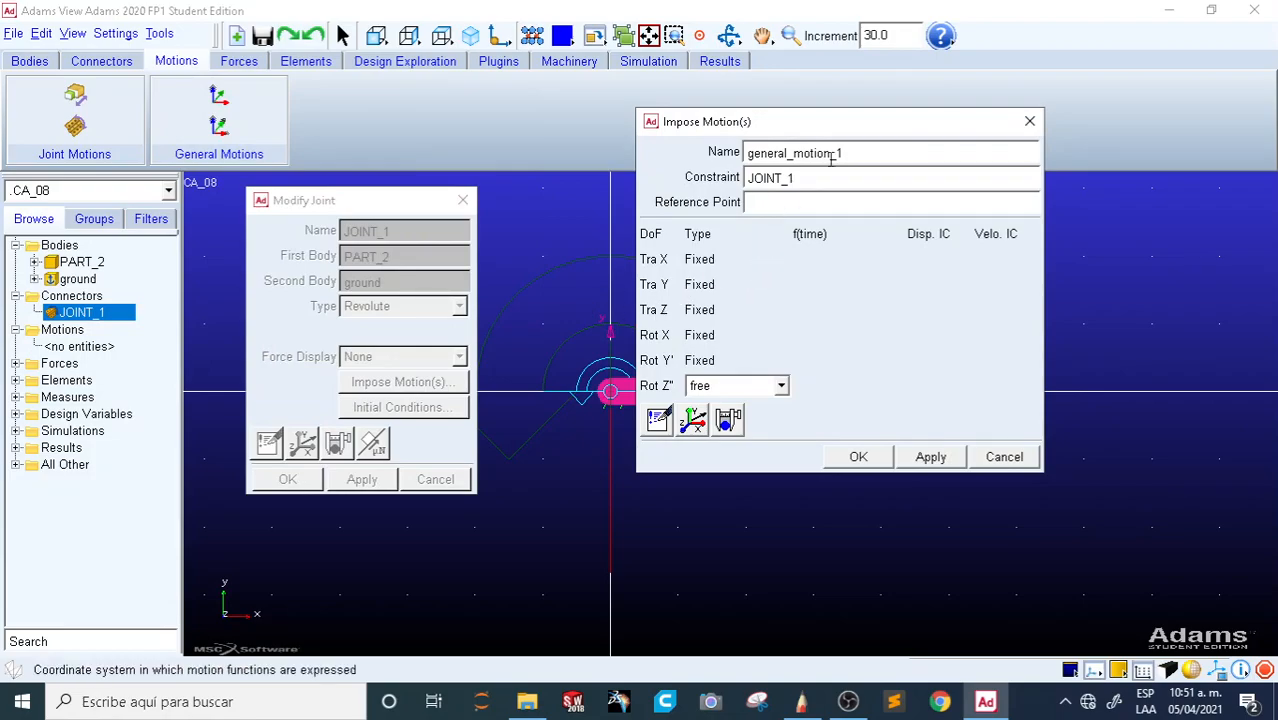
Step: Compare the displacement, velocity and acceleration motion types for the joint's Z rotation and the initial conditions each one offers
click(738, 388)
click(740, 388)
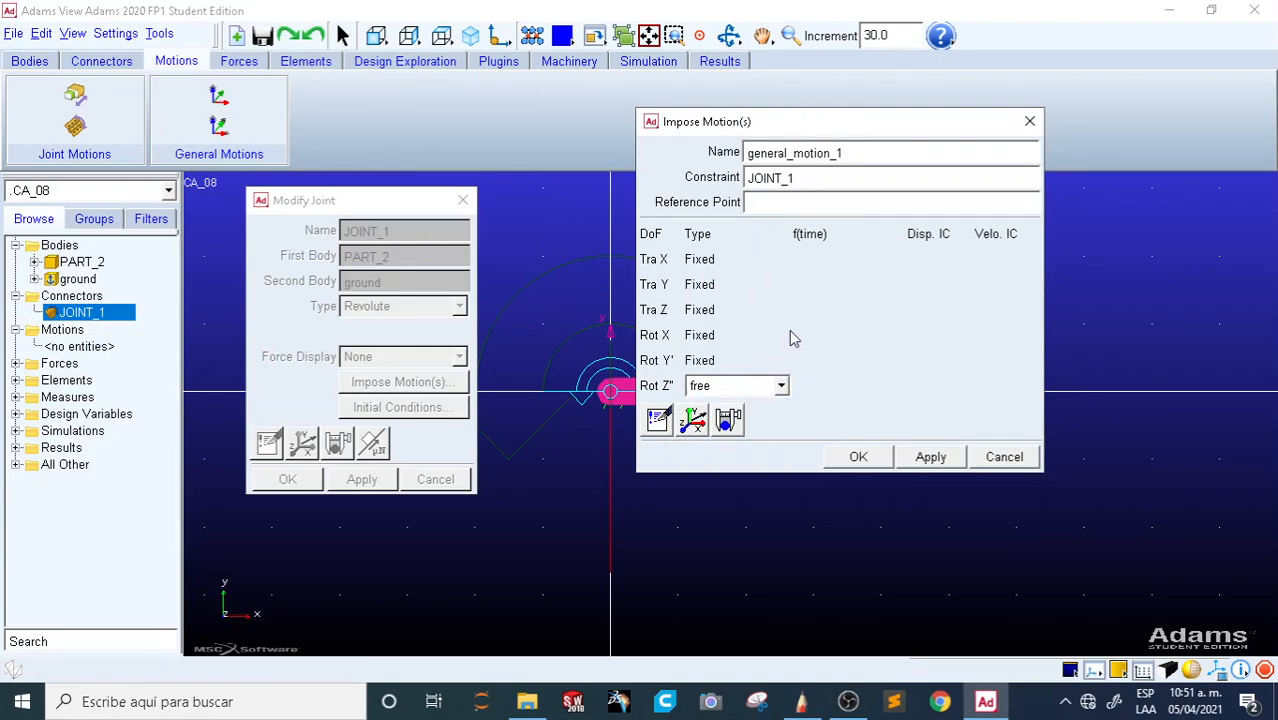
click(752, 388)
click(841, 404)
click(780, 384)
click(735, 421)
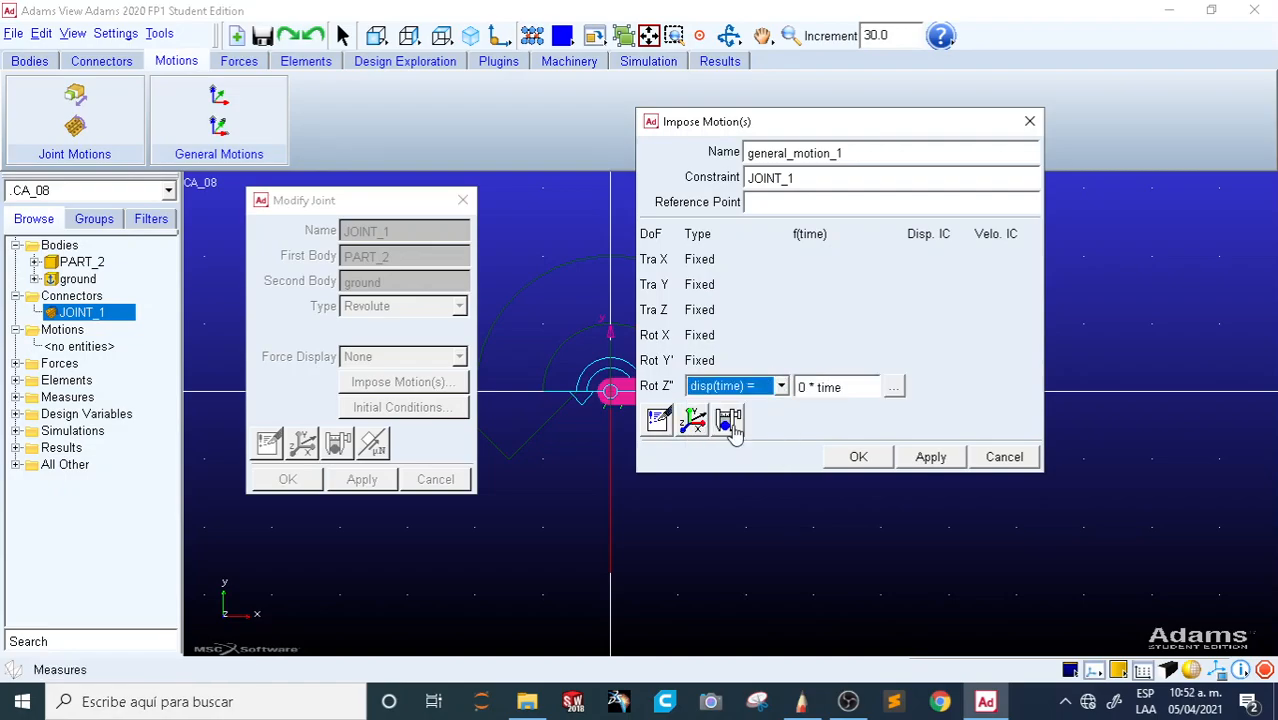
click(772, 390)
click(719, 441)
click(765, 386)
click(740, 459)
click(780, 386)
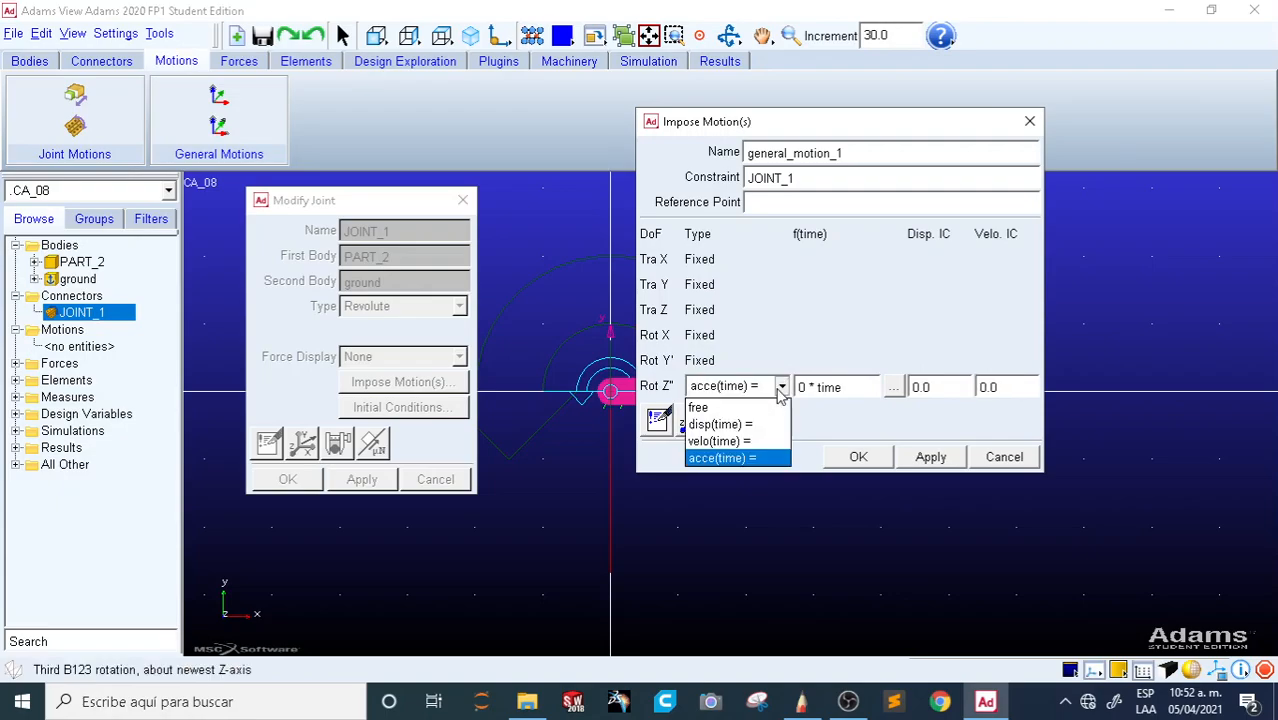
click(745, 424)
Step: Impose a velocity function of 10 on the joint's Z rotation and accept the motion and joint settings
click(780, 386)
click(719, 441)
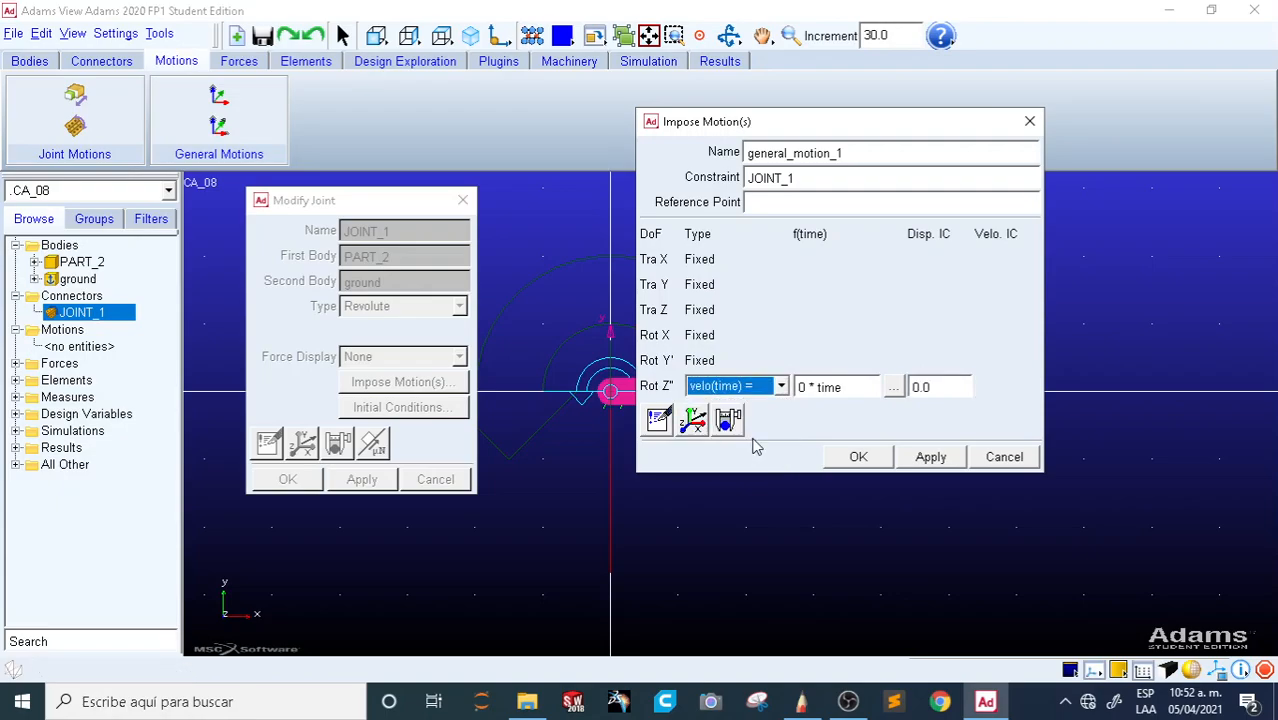
drag(847, 388, 696, 388)
text(10)
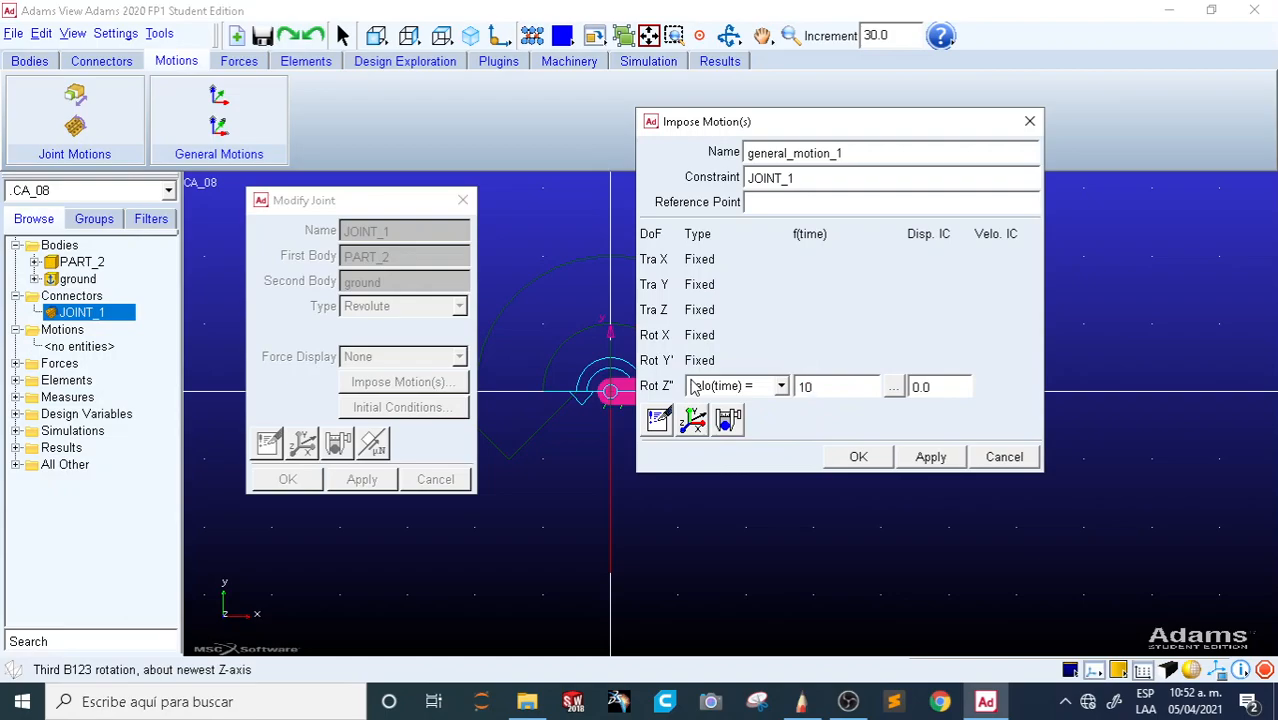
click(858, 456)
click(293, 478)
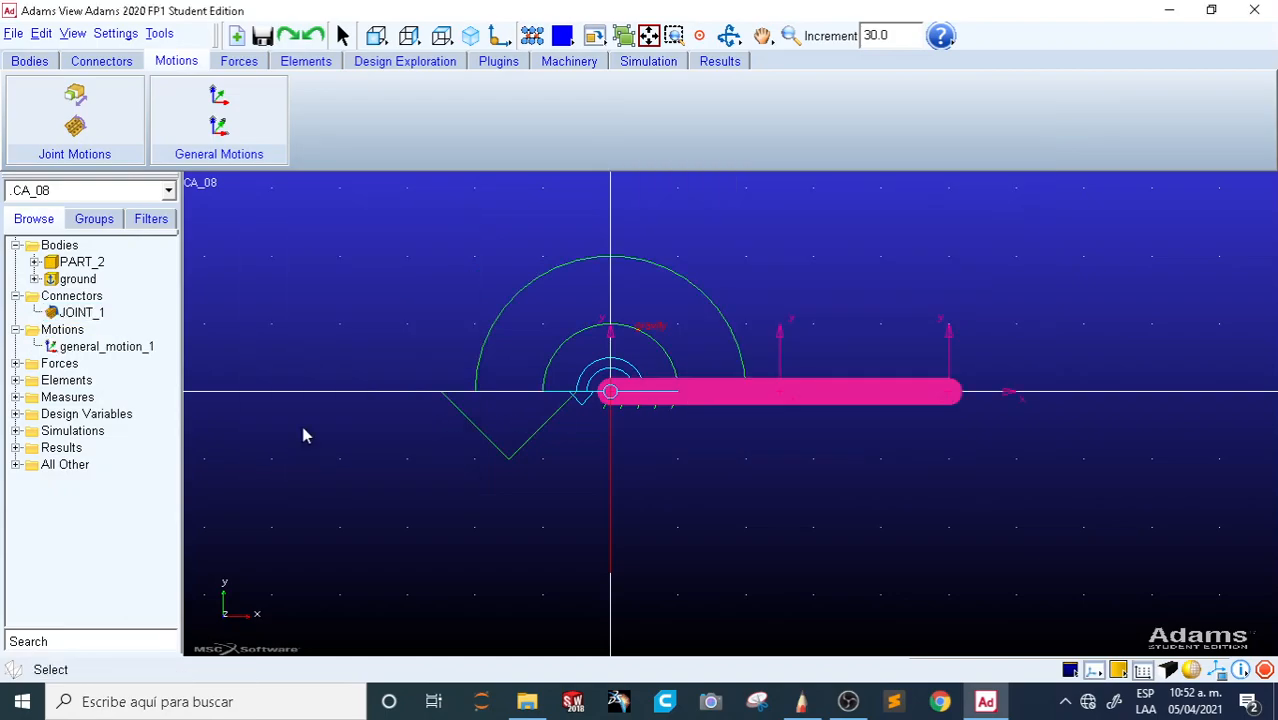
Step: Run the velocity-driven simulation of general_motion_1 with end time 0.5 and 1000 steps, and reset the model
click(648, 61)
click(277, 101)
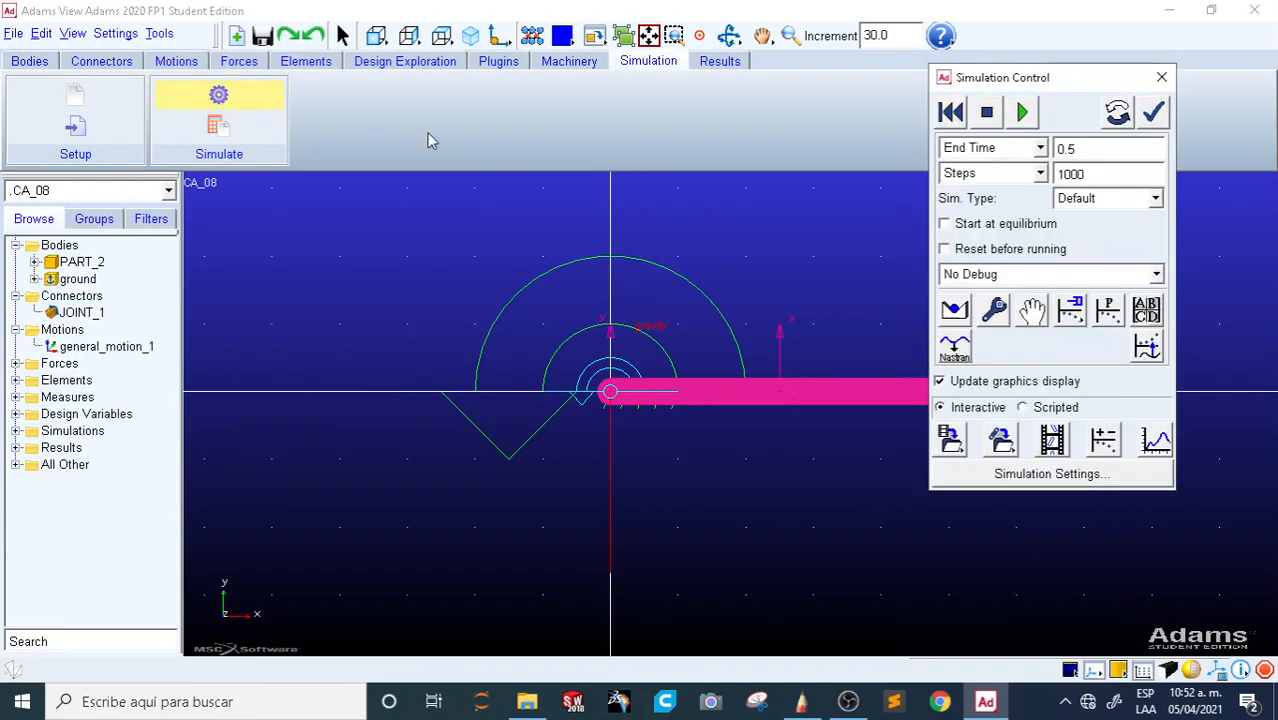
click(1020, 113)
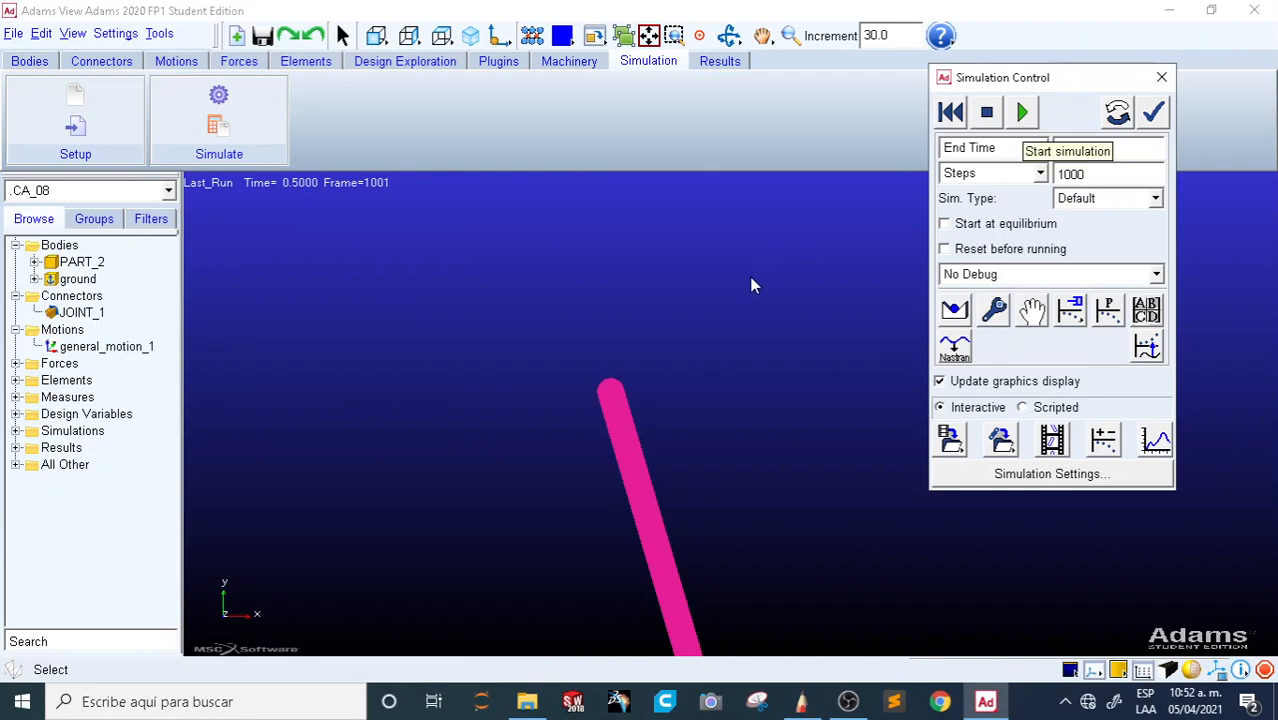
scroll(739, 297, down, 3)
click(952, 114)
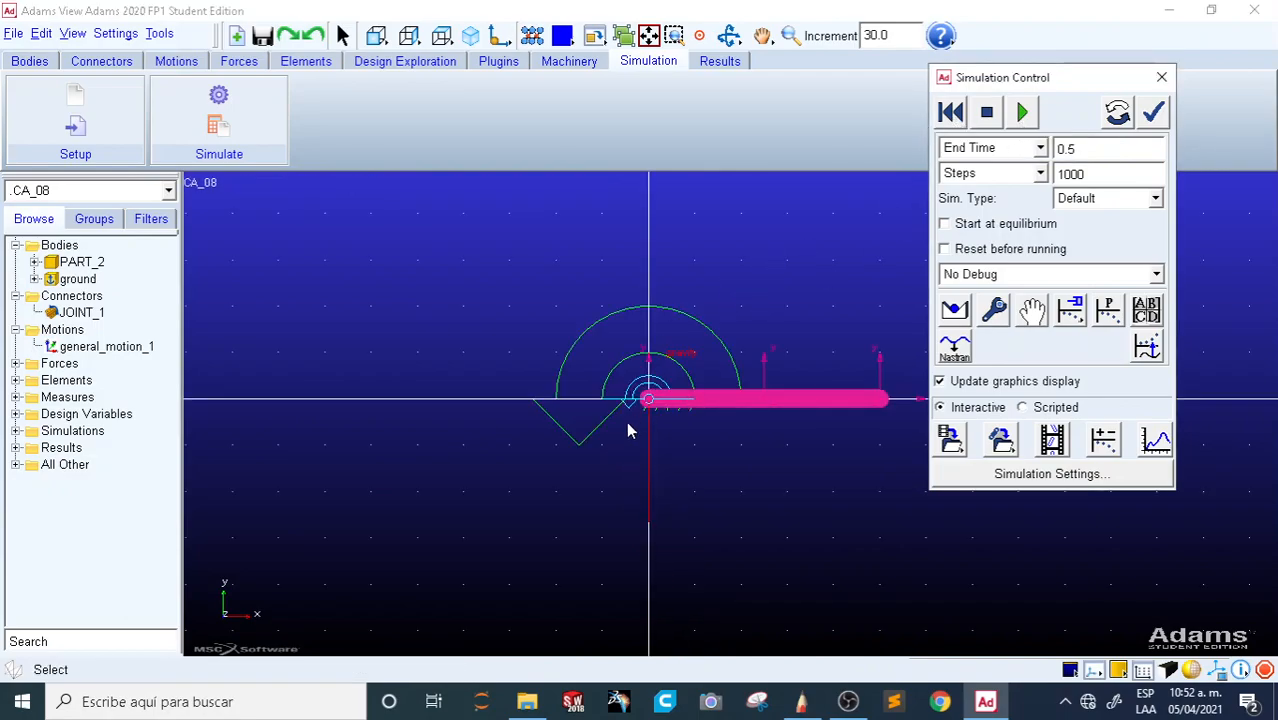
Step: Change the Z rotation of general_motion_1 to the displacement function 10*time, and simulate it before resetting the model
double_click(579, 342)
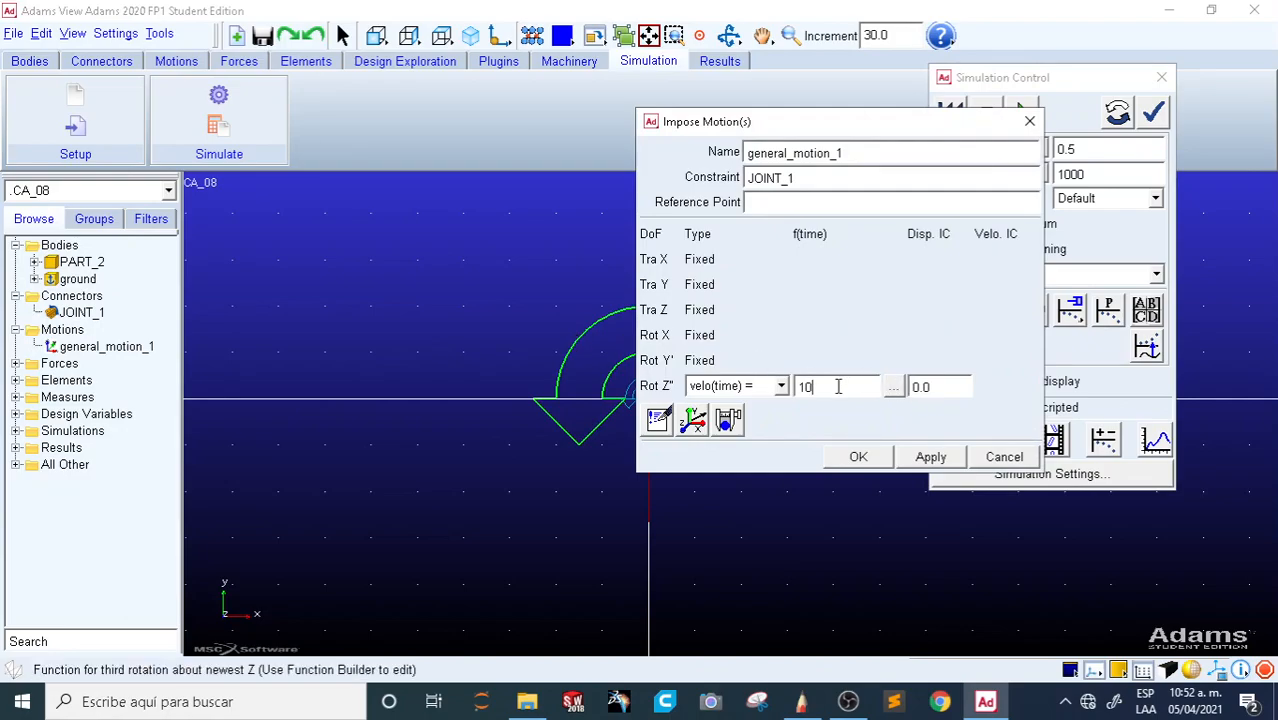
click(781, 386)
click(756, 423)
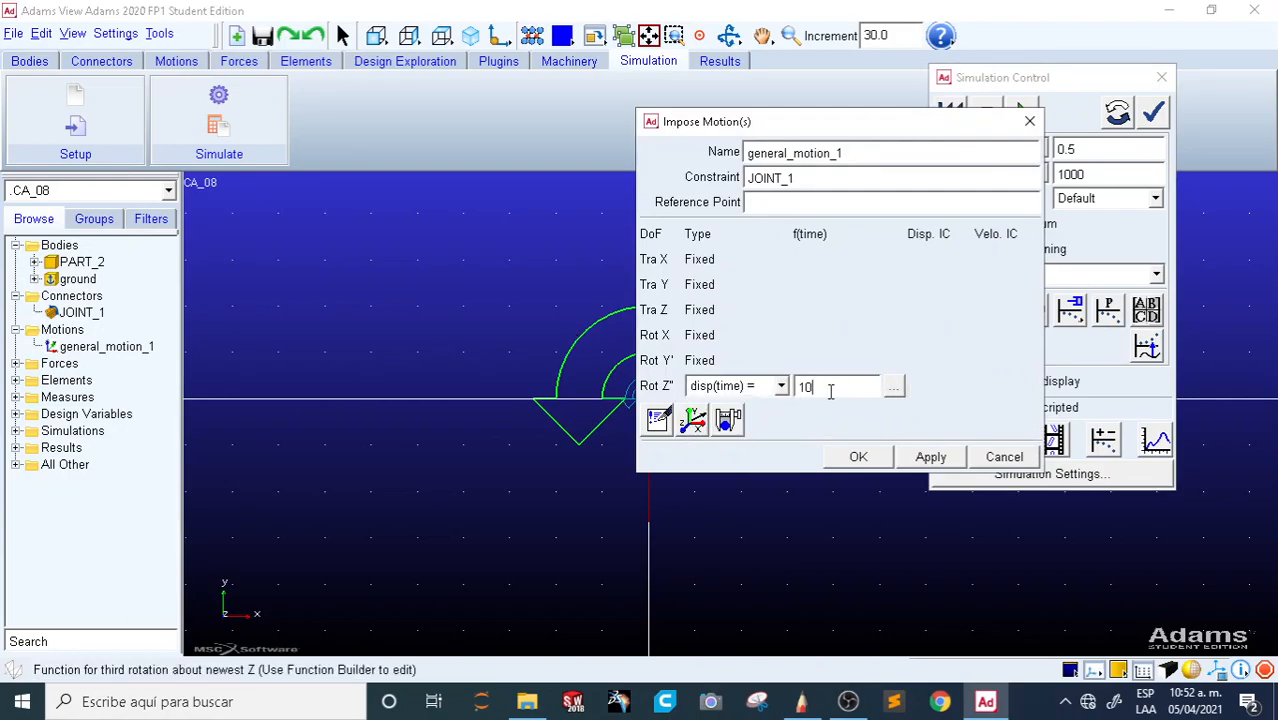
click(858, 456)
click(1022, 112)
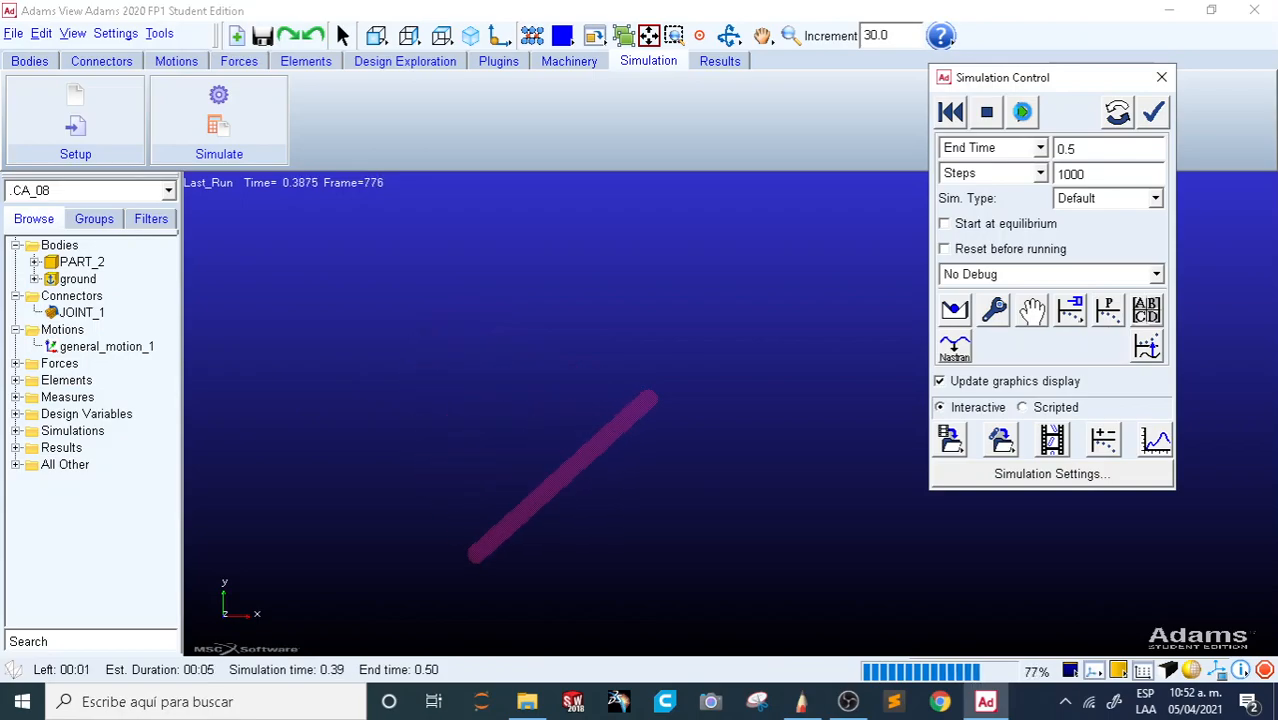
click(951, 112)
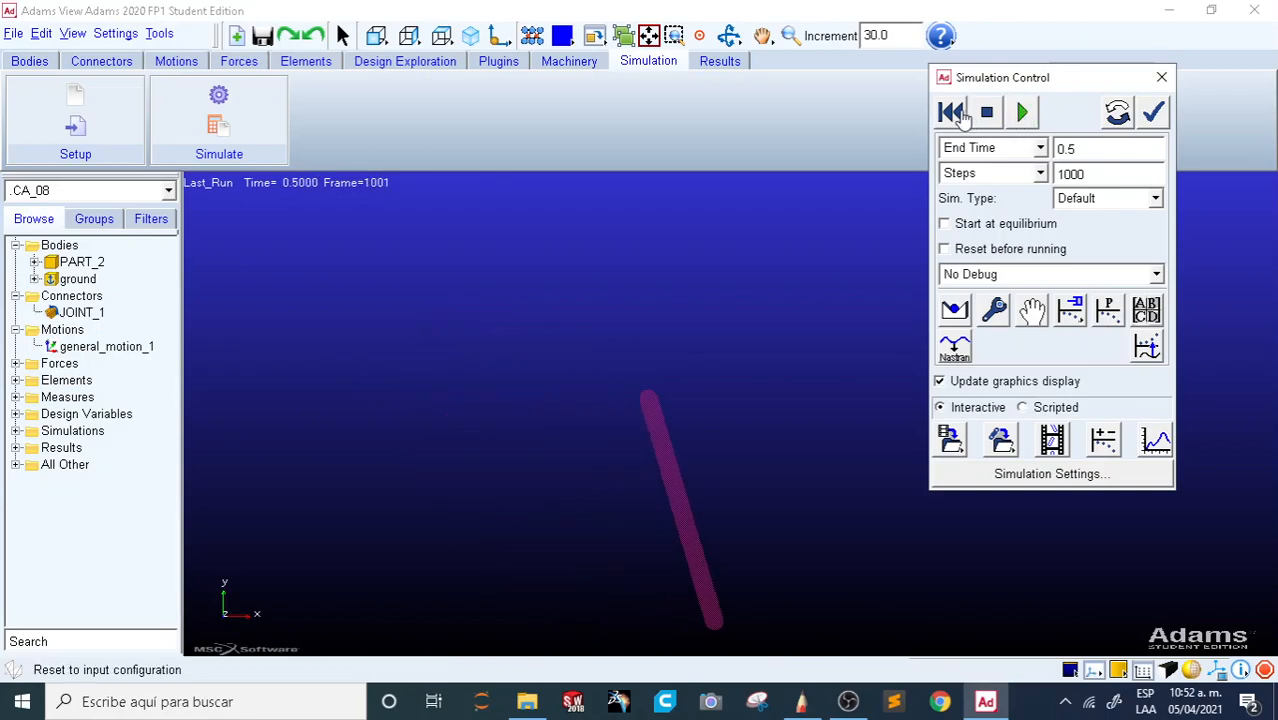
Step: Switch general_motion_1 back to a velocity function of 10 with an initial displacement condition, and accept the settings
double_click(108, 346)
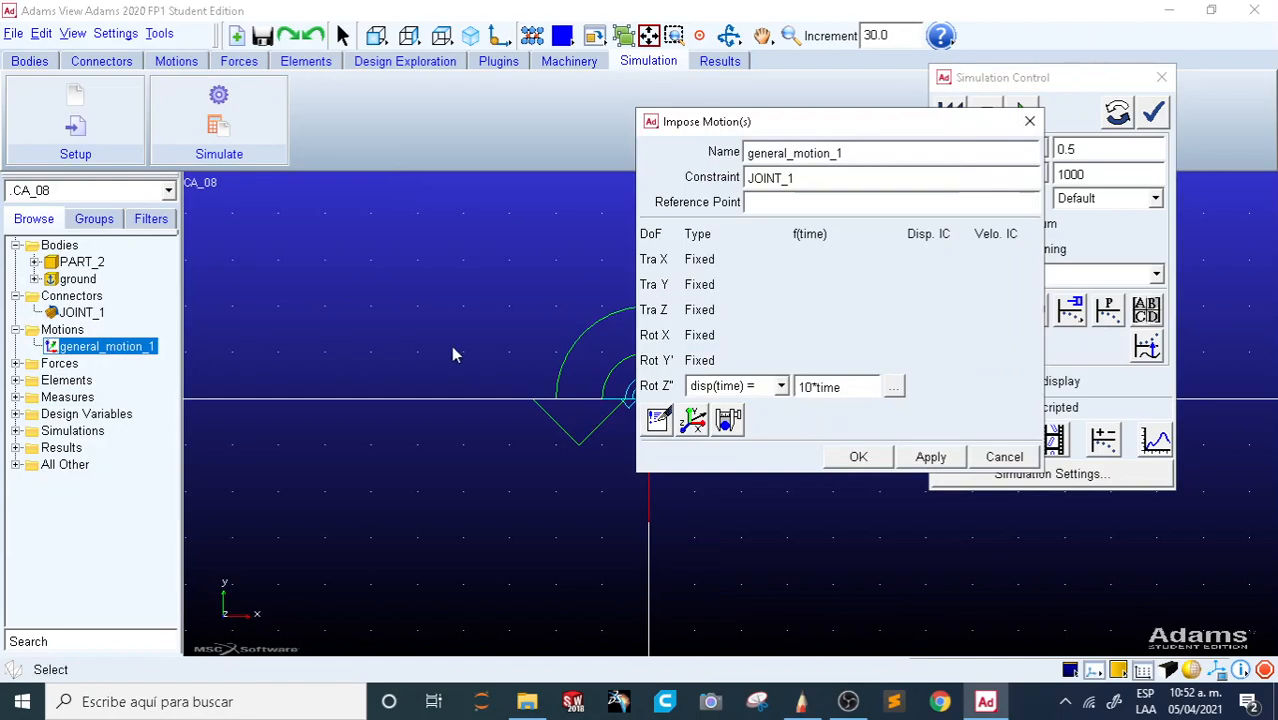
click(772, 392)
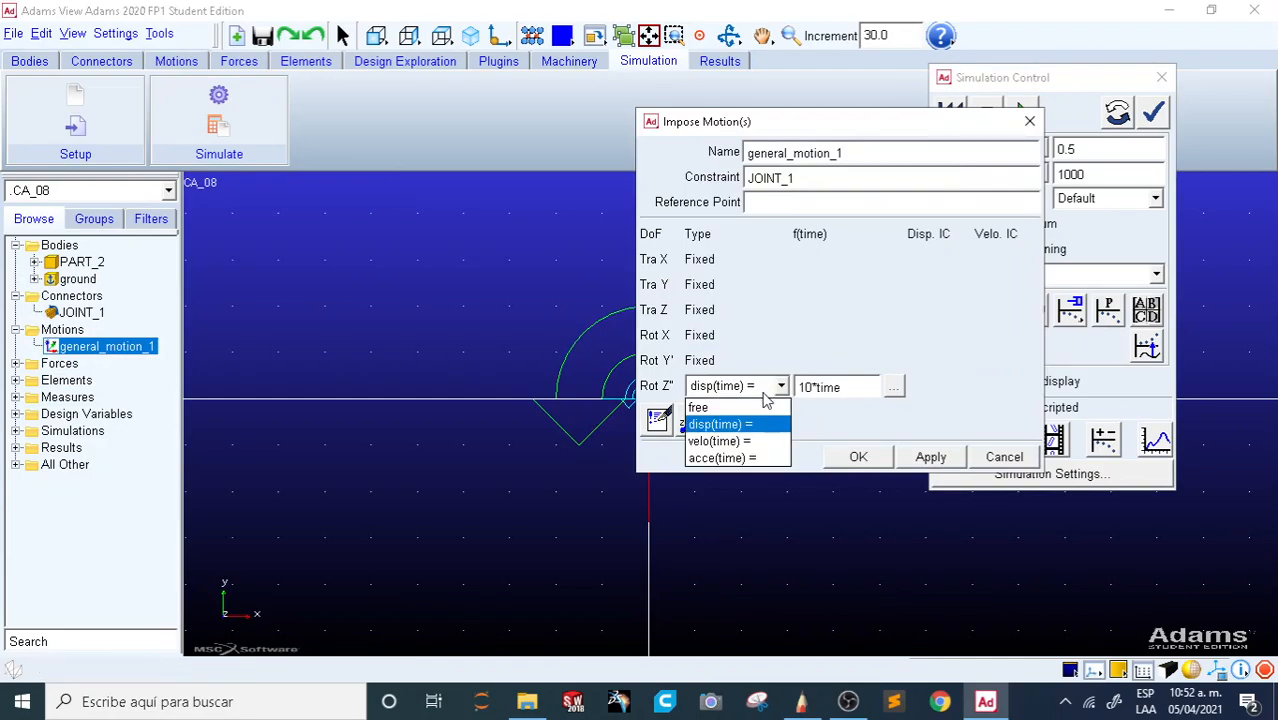
click(750, 437)
click(861, 387)
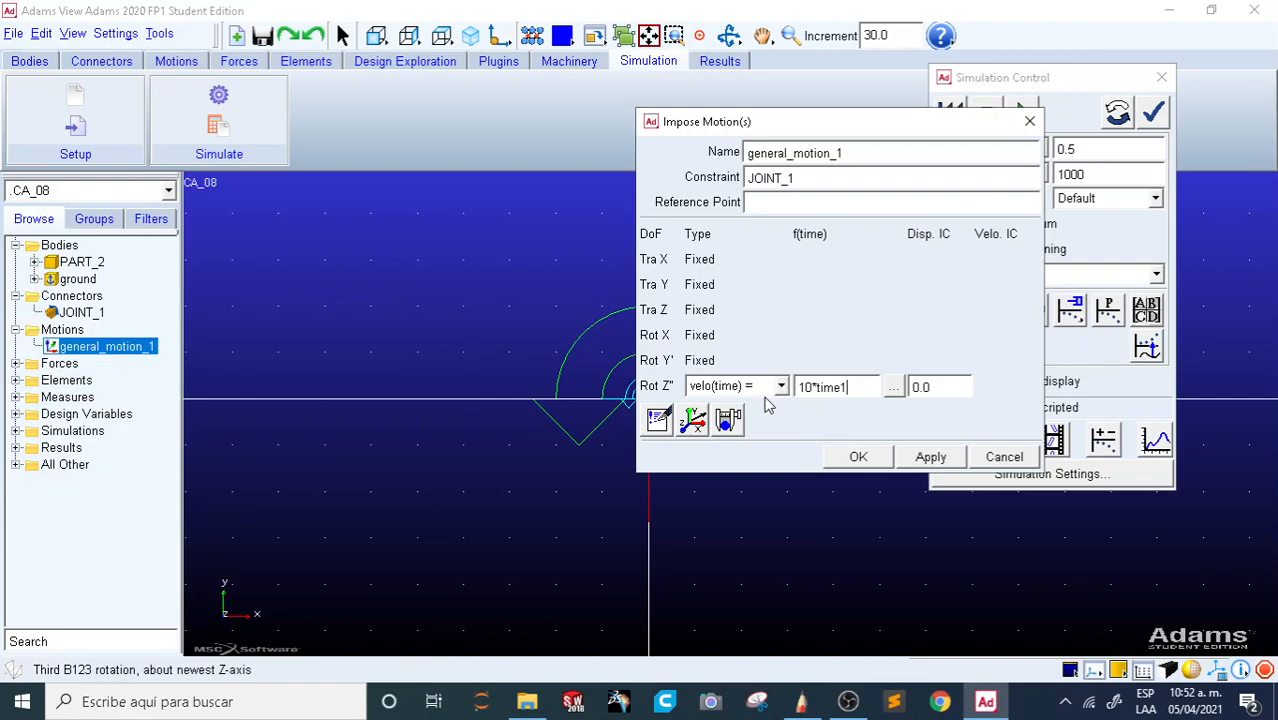
key(ctrl+a)
text(10)
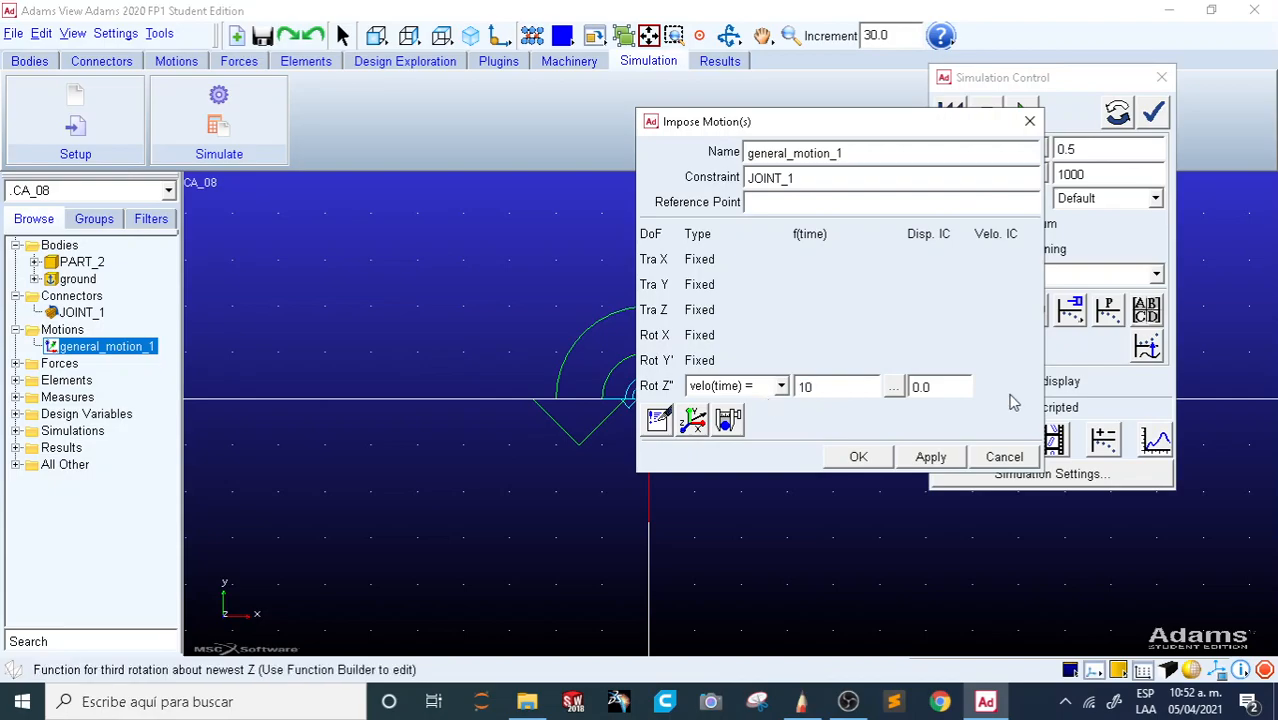
key(Tab)
click(858, 456)
Step: Simulate the velocity motion with its initial displacement, reset the model and close the simulation controls
click(1016, 113)
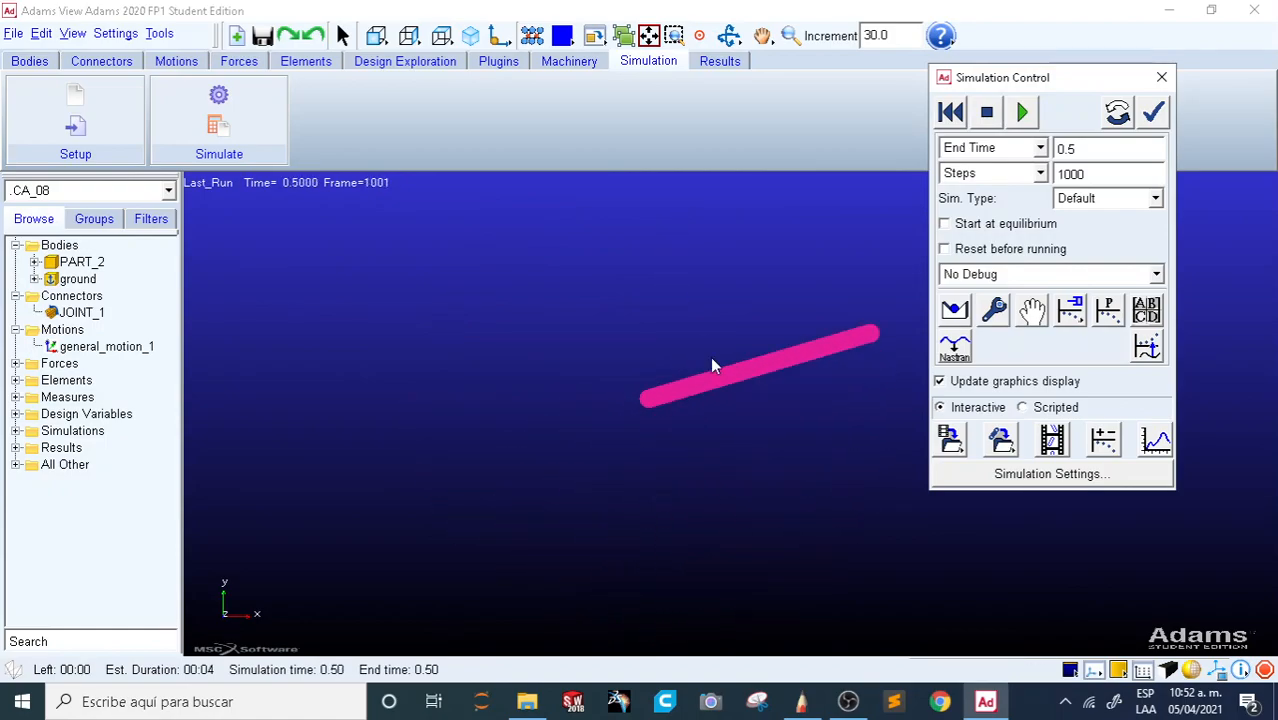
click(952, 114)
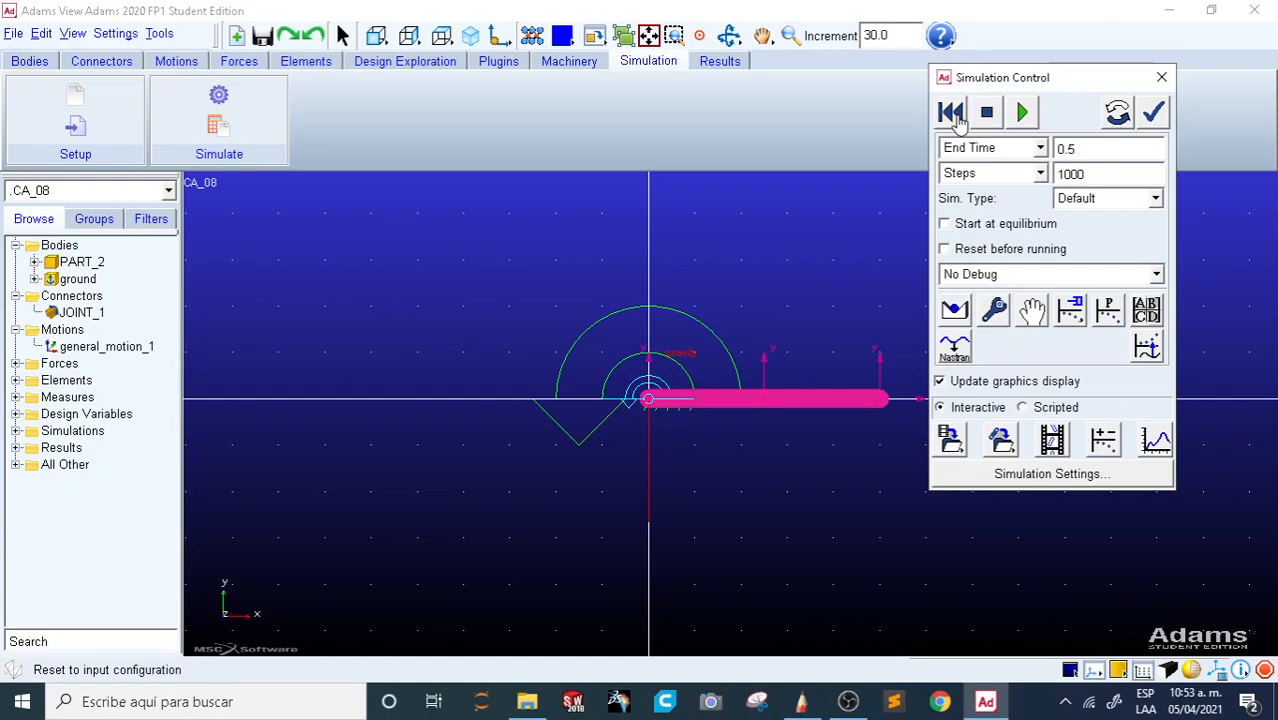
click(1160, 78)
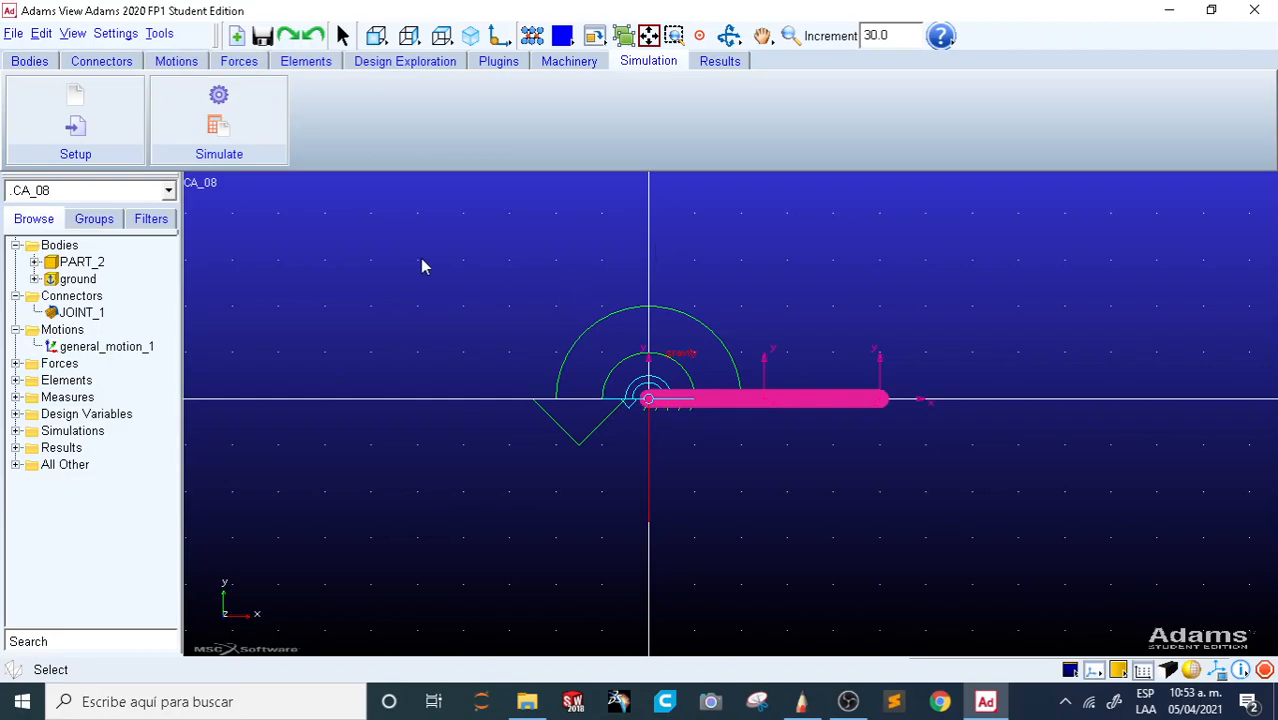
Step: Create a small square box as a new part above and beyond the link's free end
click(104, 63)
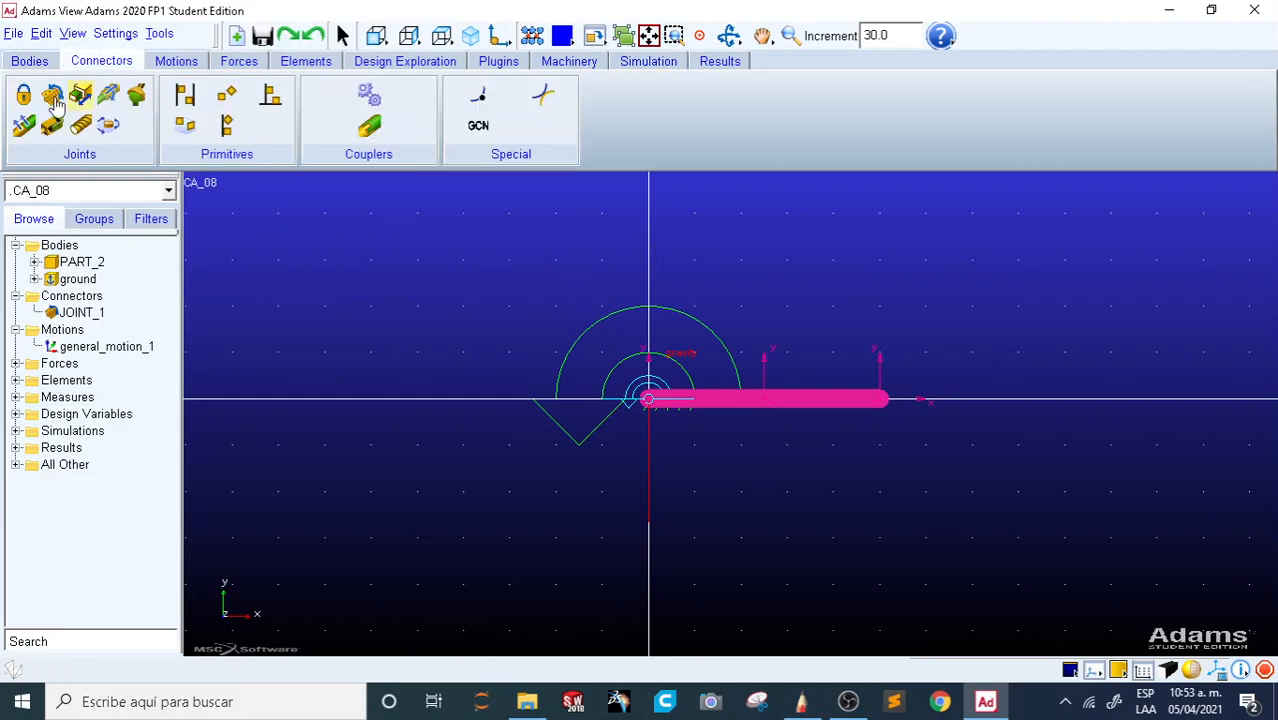
click(36, 64)
click(24, 94)
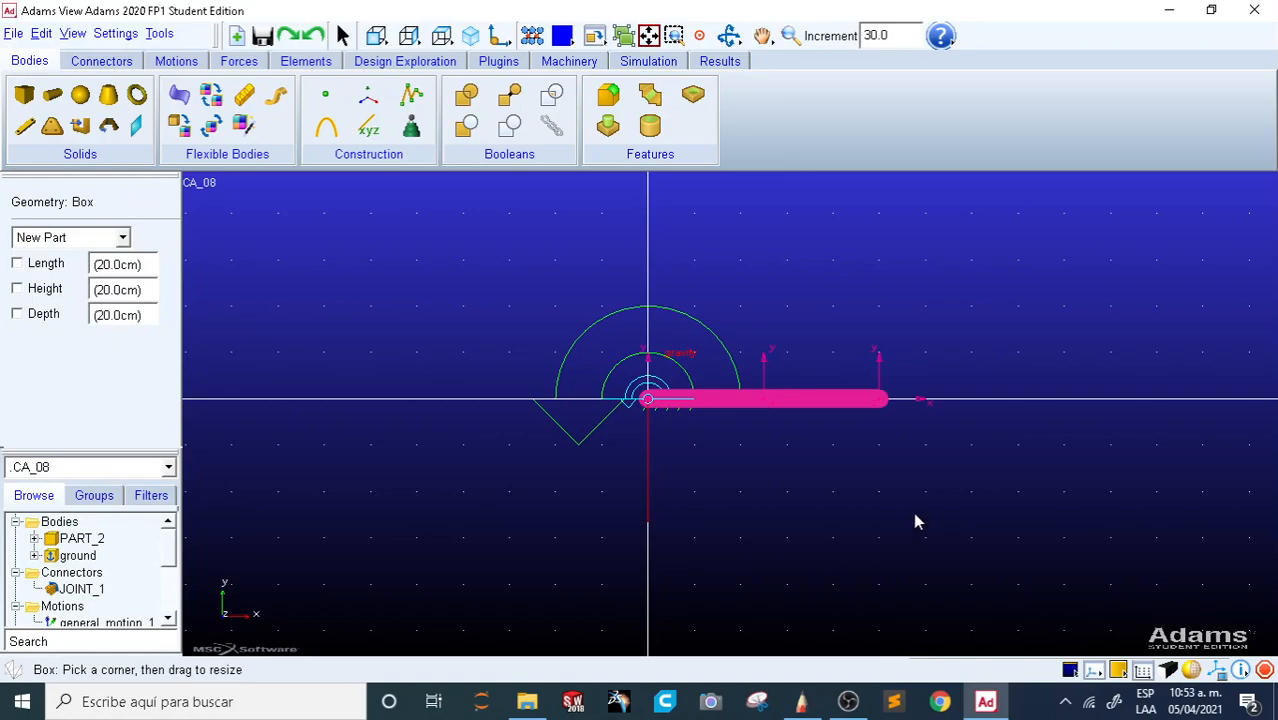
drag(970, 308, 1019, 261)
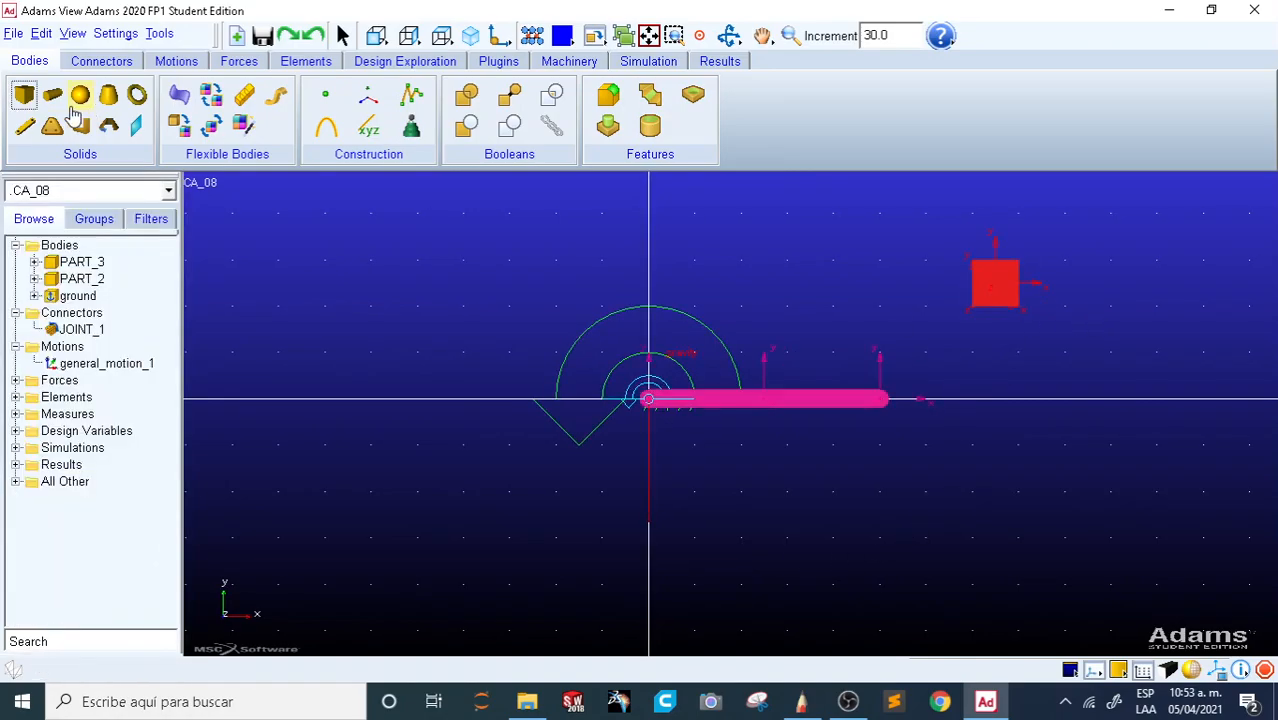
click(24, 95)
click(1066, 322)
key(r)
drag(1074, 304, 1032, 324)
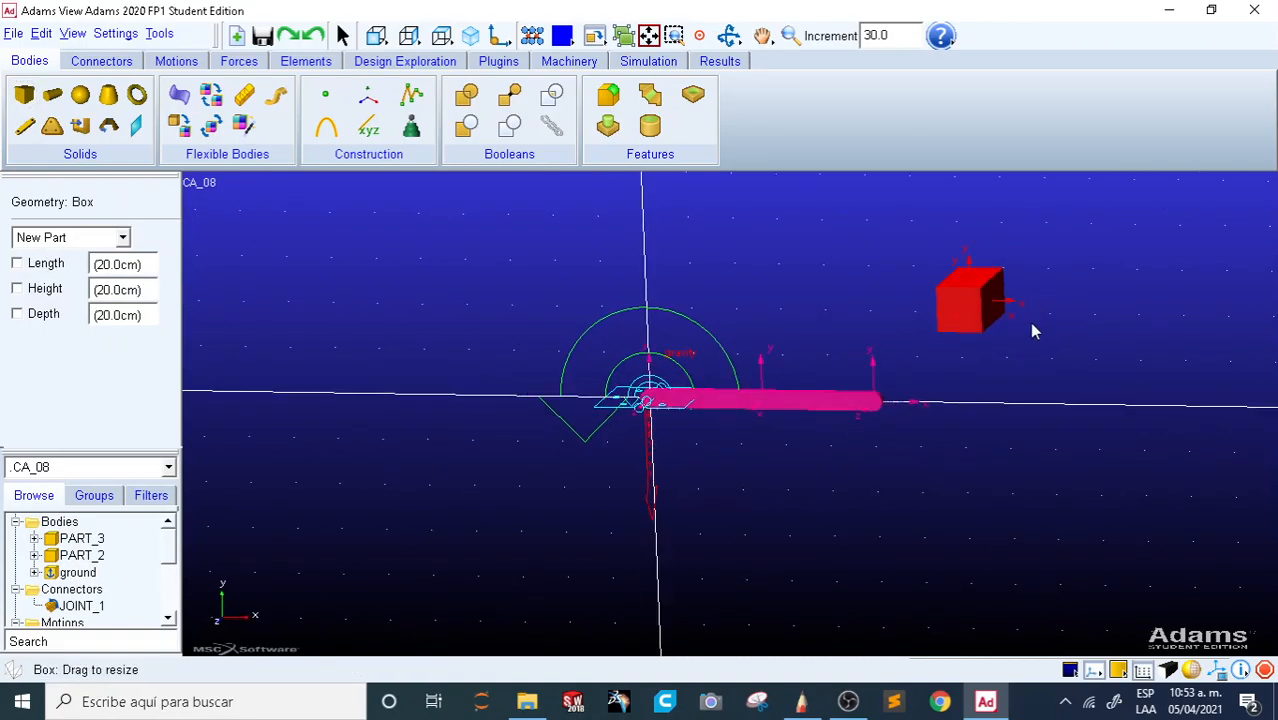
key(shift+f)
click(1066, 340)
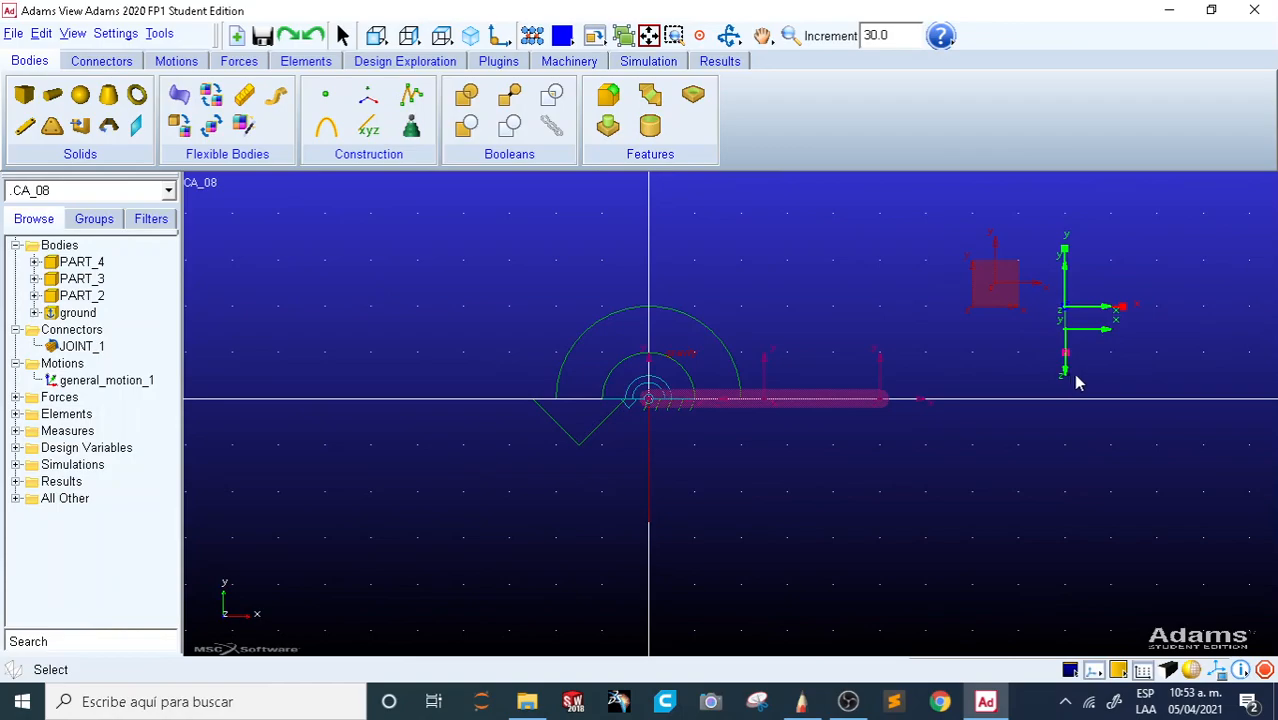
key(ctrl+z)
Step: Add a translational joint between the box and ground at the box's centre of mass, directed along its X axis
click(101, 61)
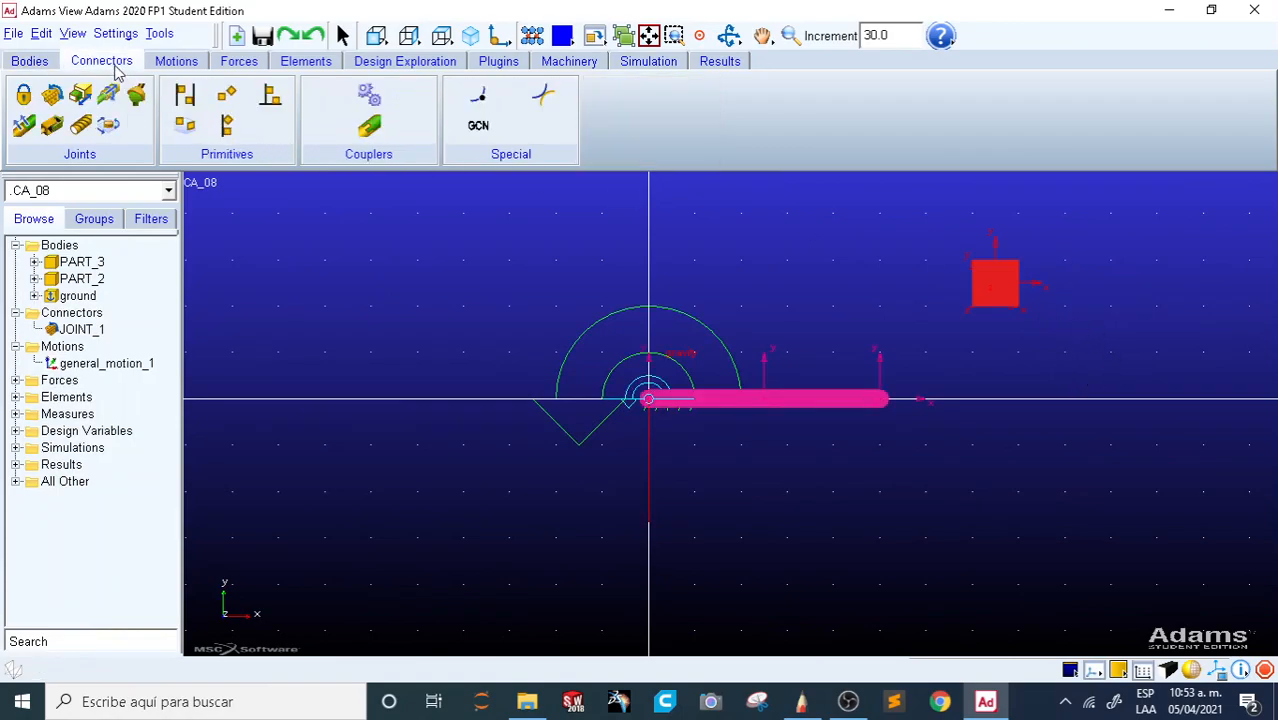
click(53, 95)
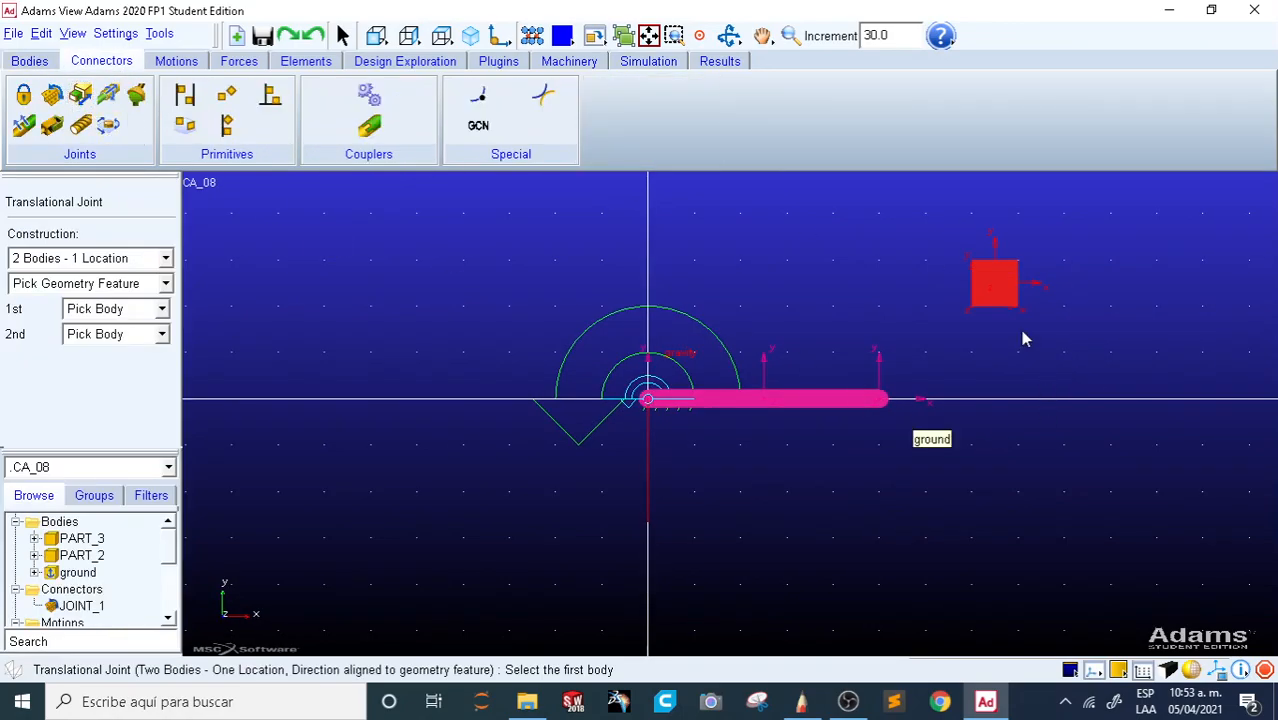
click(994, 287)
click(1134, 355)
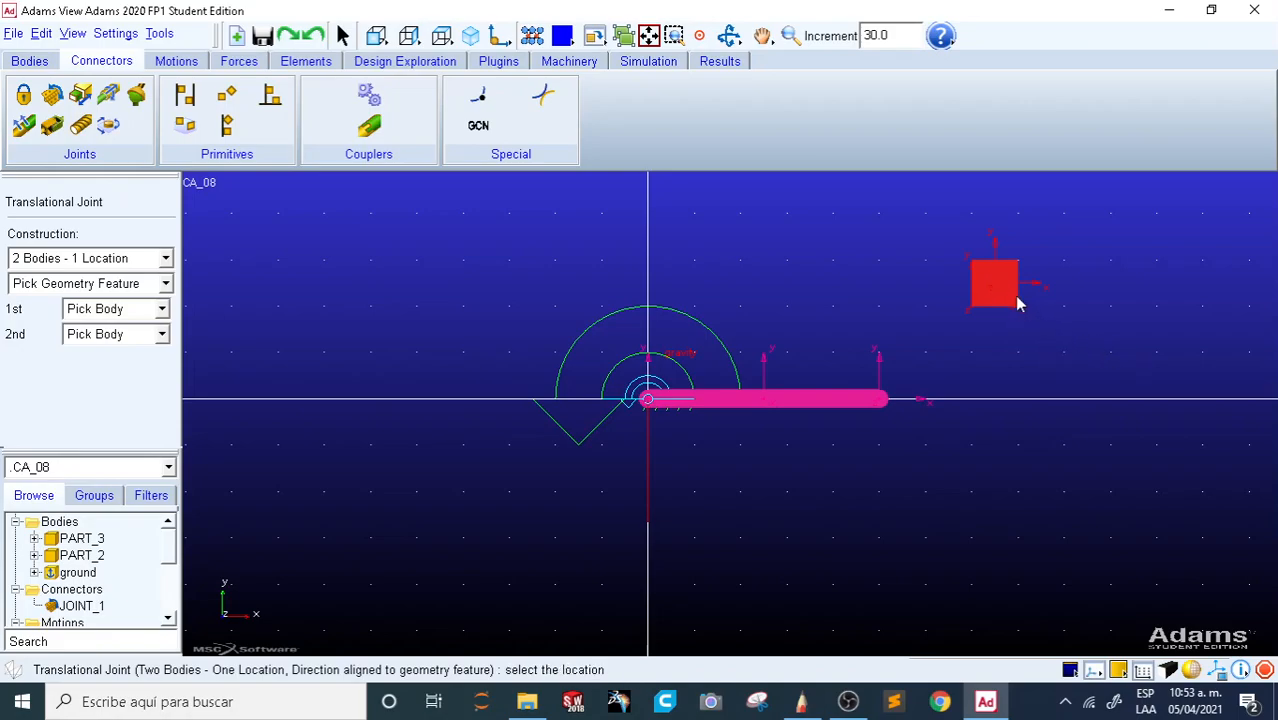
click(995, 287)
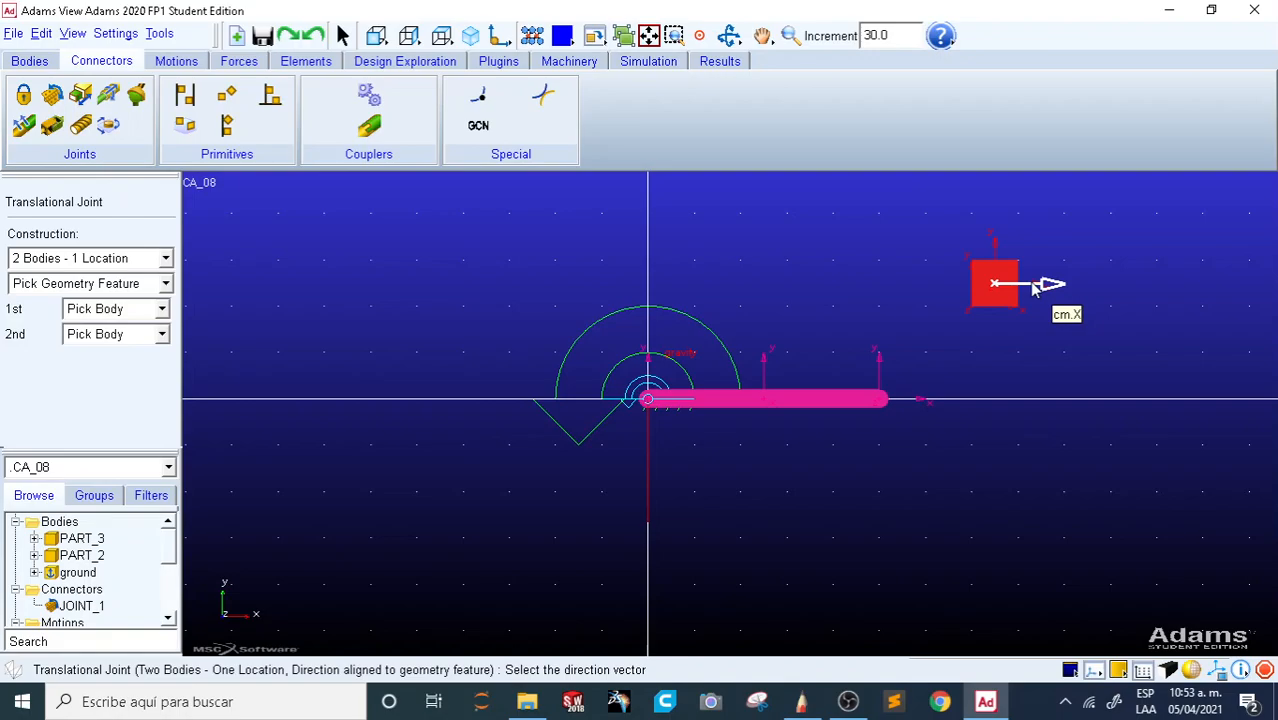
click(1038, 290)
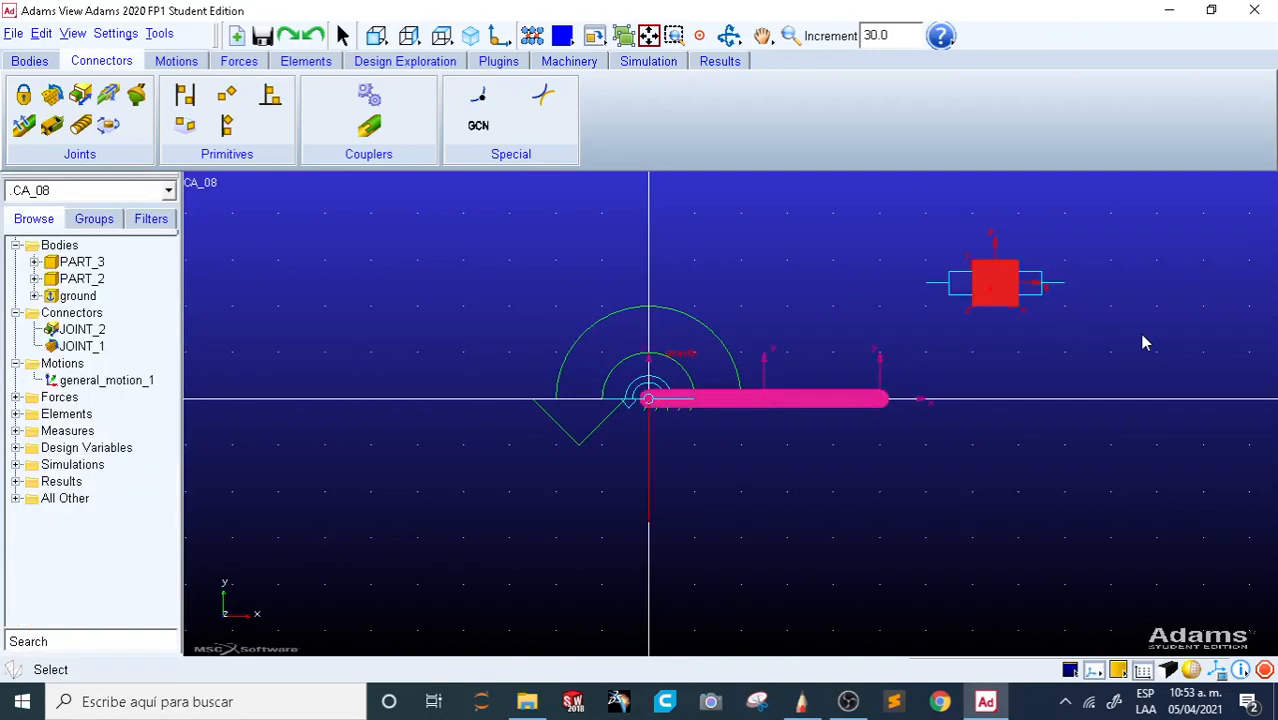
key(z)
key(r)
drag(1115, 380, 1134, 425)
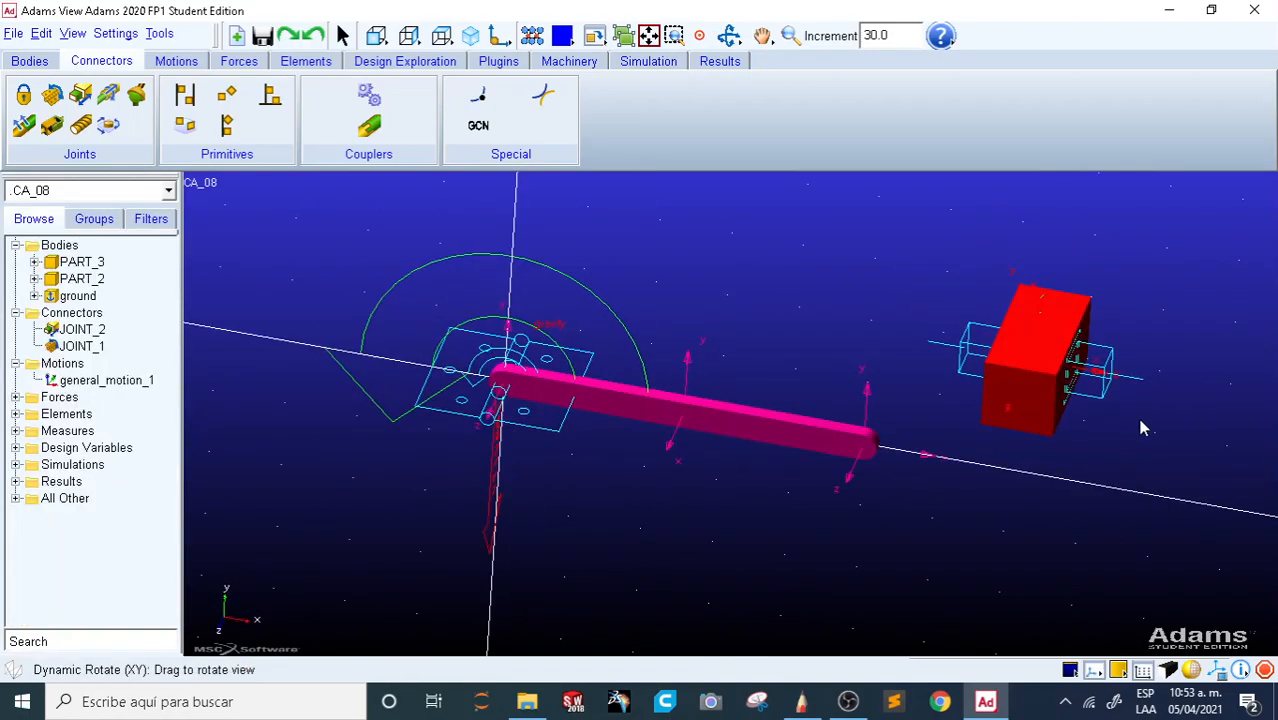
Step: Add a translational joint motion with a speed of 10.0 to the box's translational joint
key(shift+f)
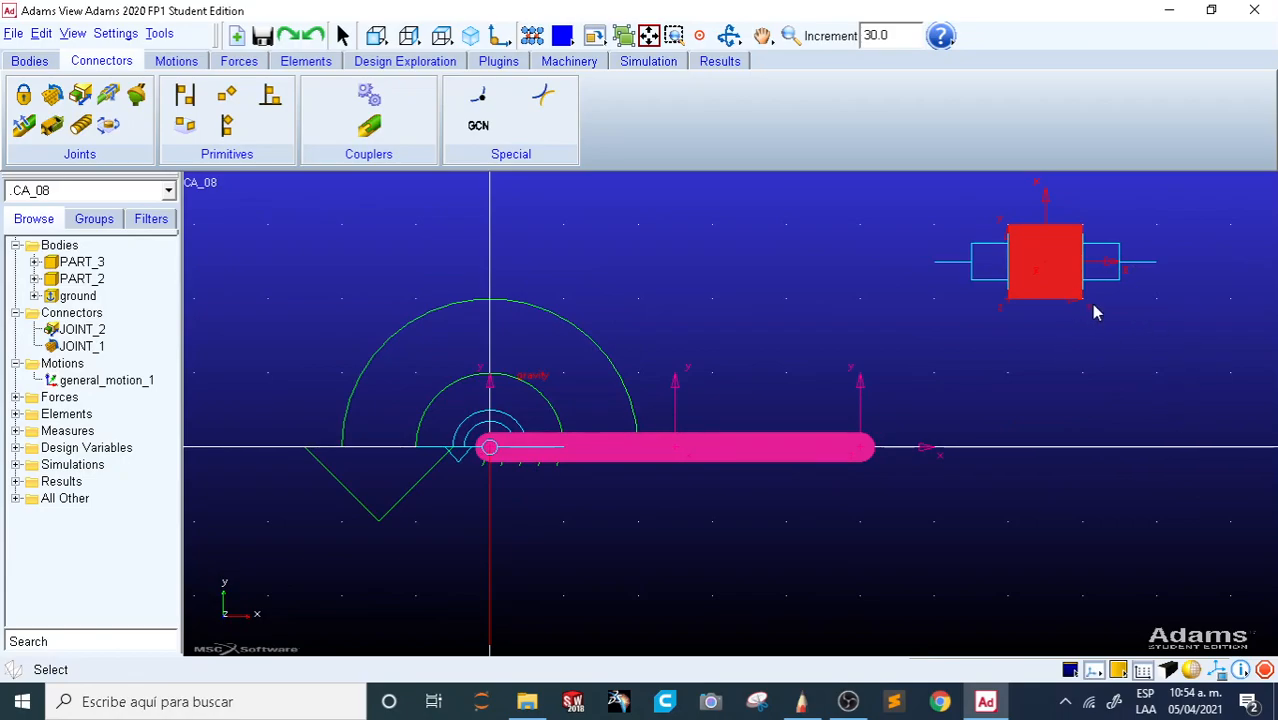
click(178, 63)
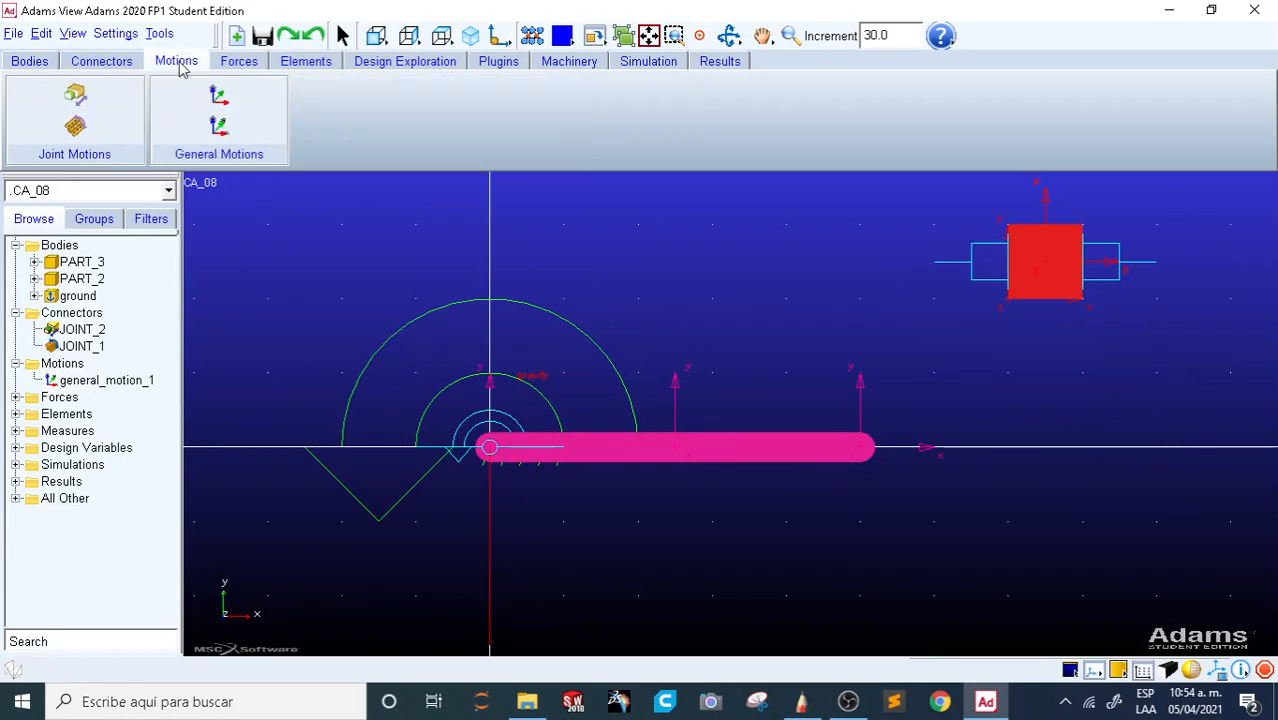
click(78, 107)
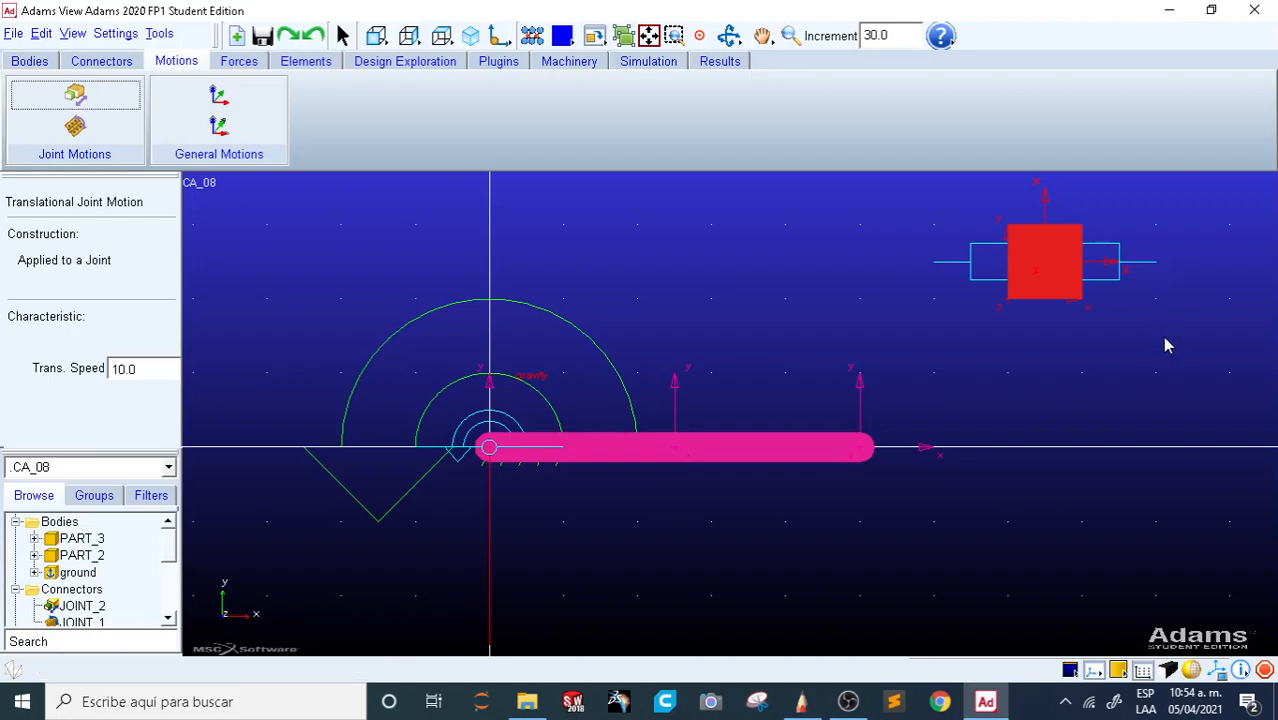
click(1085, 264)
click(1186, 367)
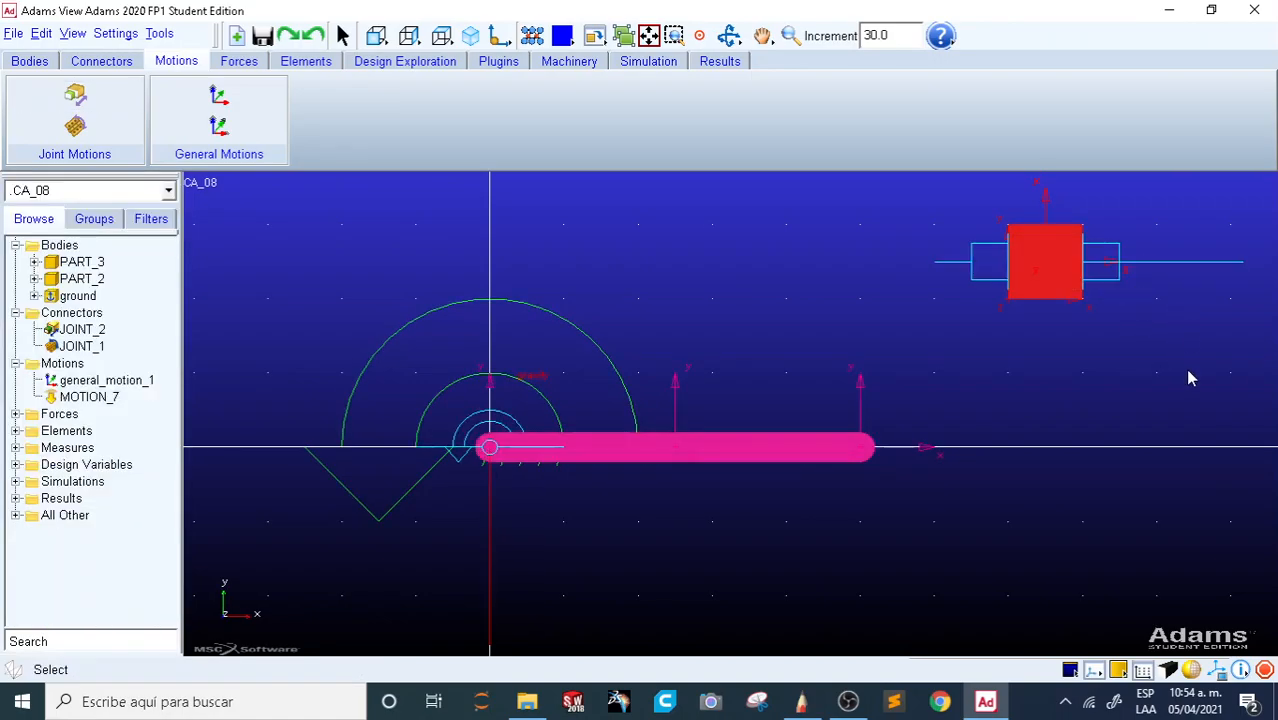
Step: Open the box's joint motion settings and try the Velocity type before returning the type to Displacement
key(shift+i)
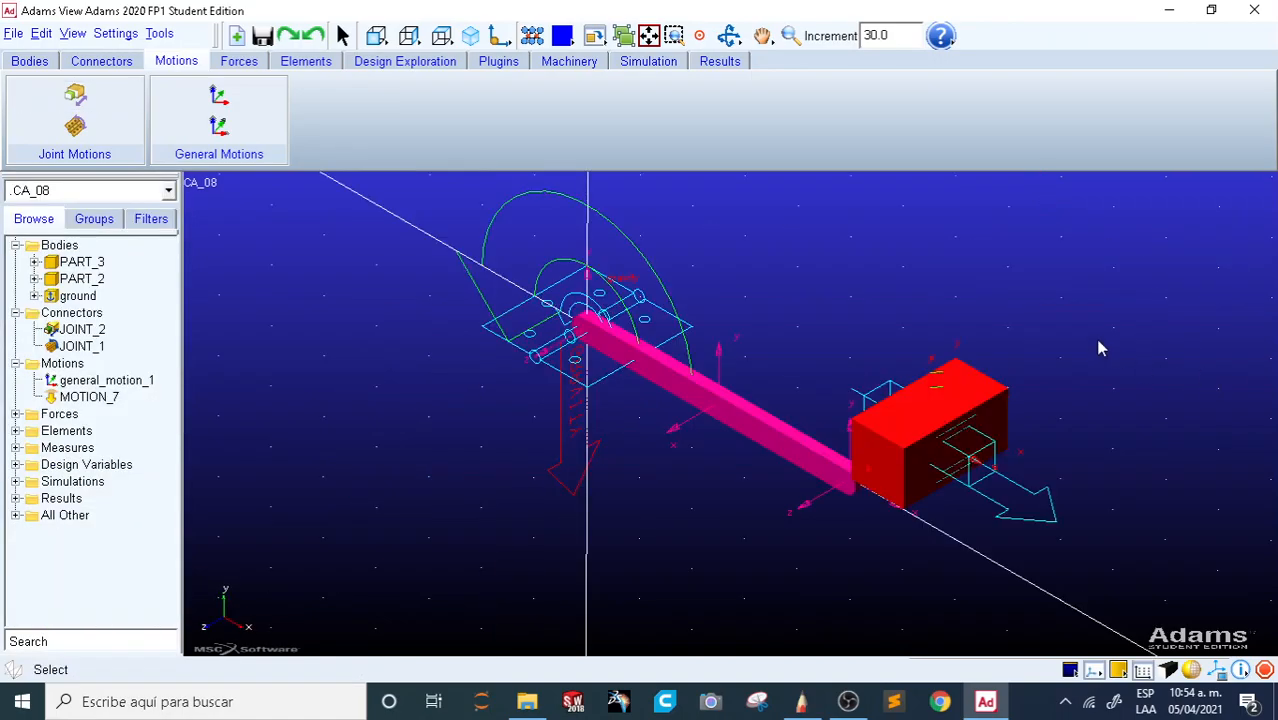
click(1049, 515)
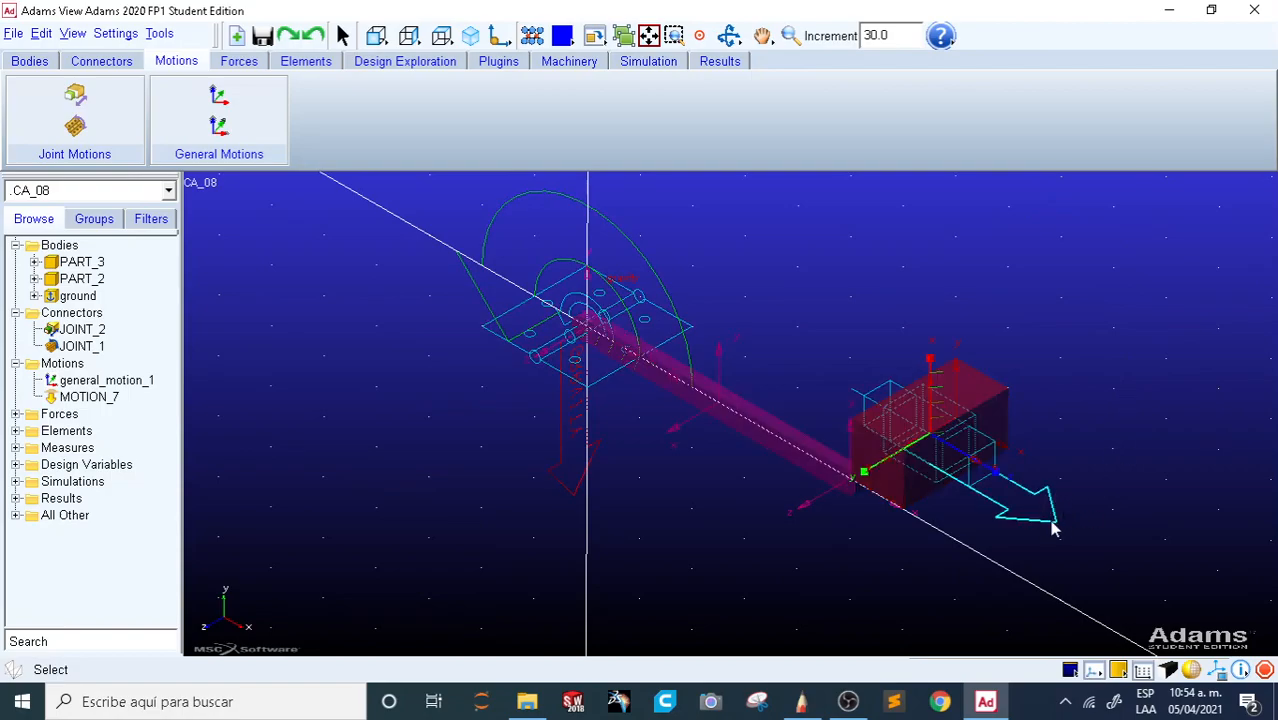
double_click(1051, 528)
drag(469, 161, 318, 196)
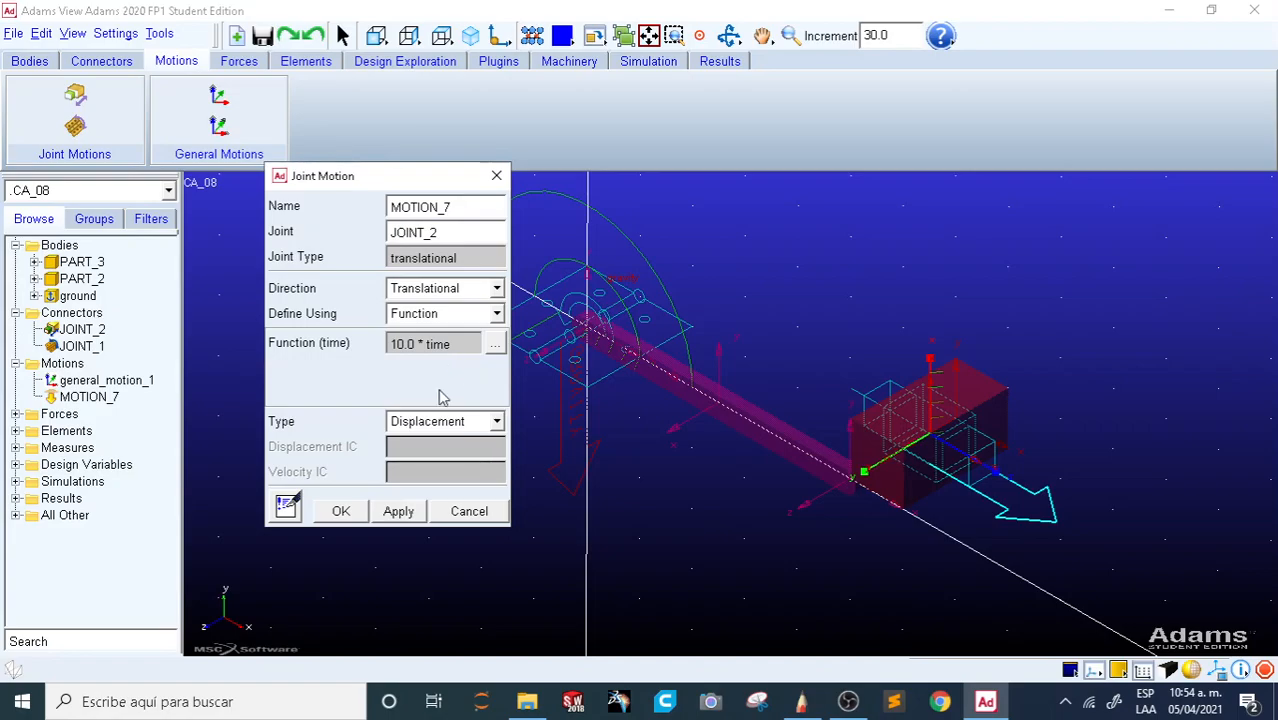
click(430, 422)
click(413, 462)
click(440, 421)
click(425, 442)
click(466, 341)
Step: Switch to Autodesk SketchBook, clear the canvas, and handwrite the formula v = ds/dt with a circle around it
key(alt+Tab)
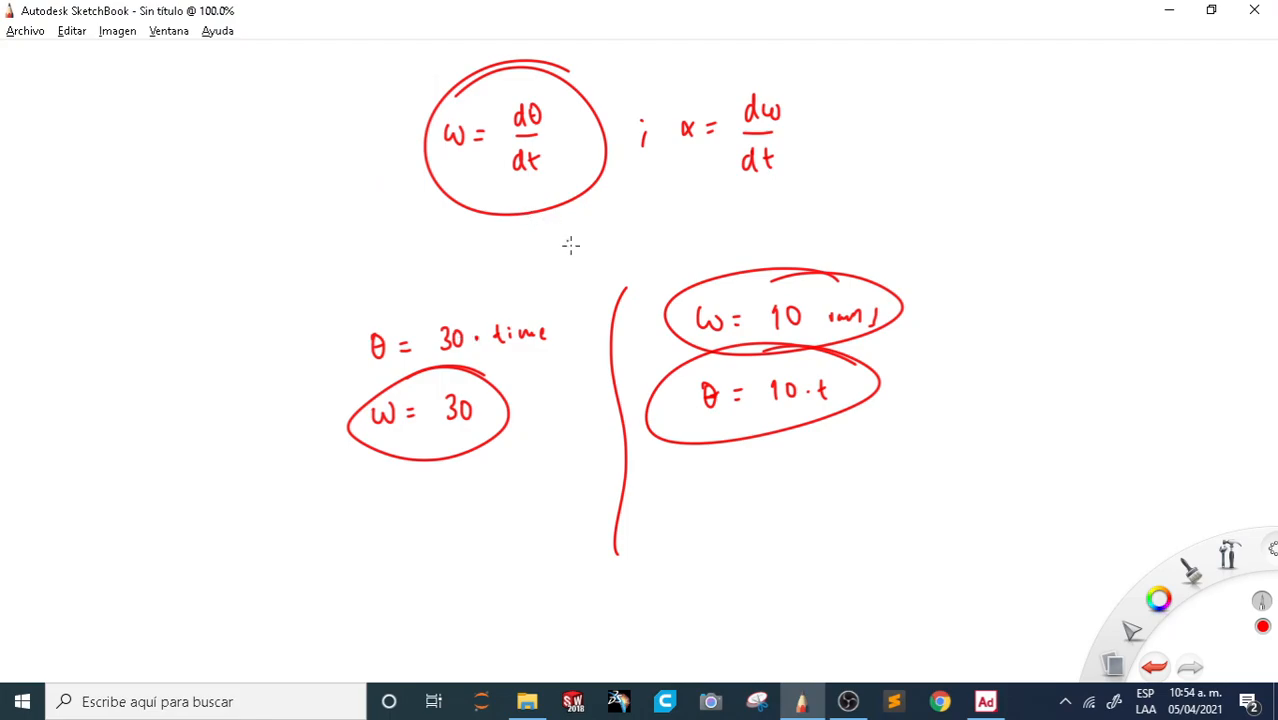
key(Delete)
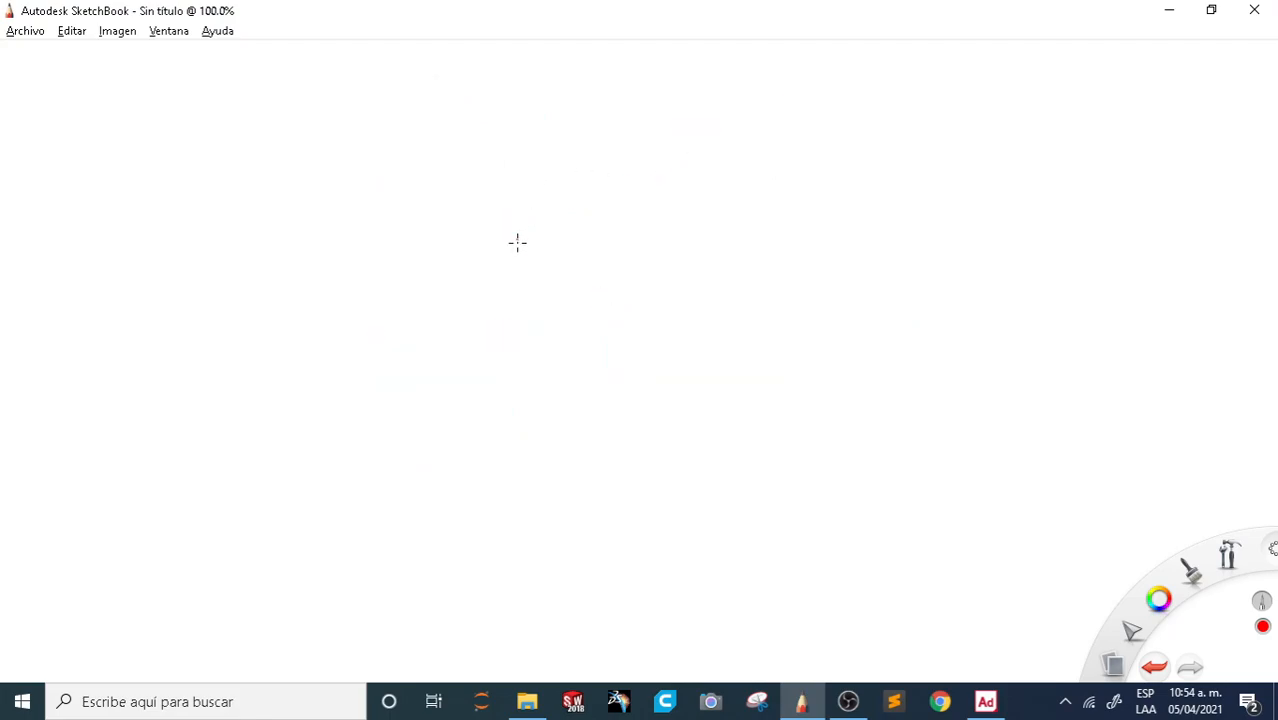
mouse_move(386, 136)
mouse_down()
mouse_move(485, 112)
mouse_move(498, 131)
mouse_move(492, 170)
mouse_up()
key(ctrl+z)
key(ctrl+z)
drag(482, 157, 498, 156)
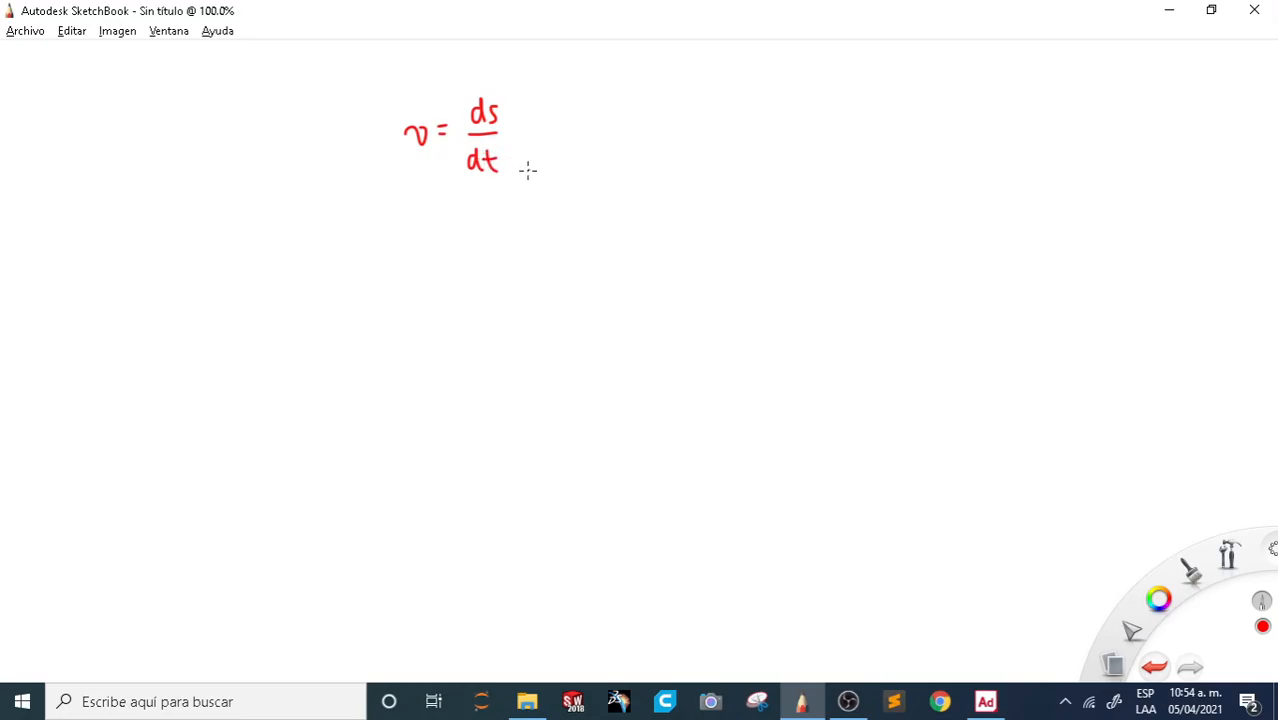
drag(499, 69, 430, 211)
drag(443, 84, 540, 158)
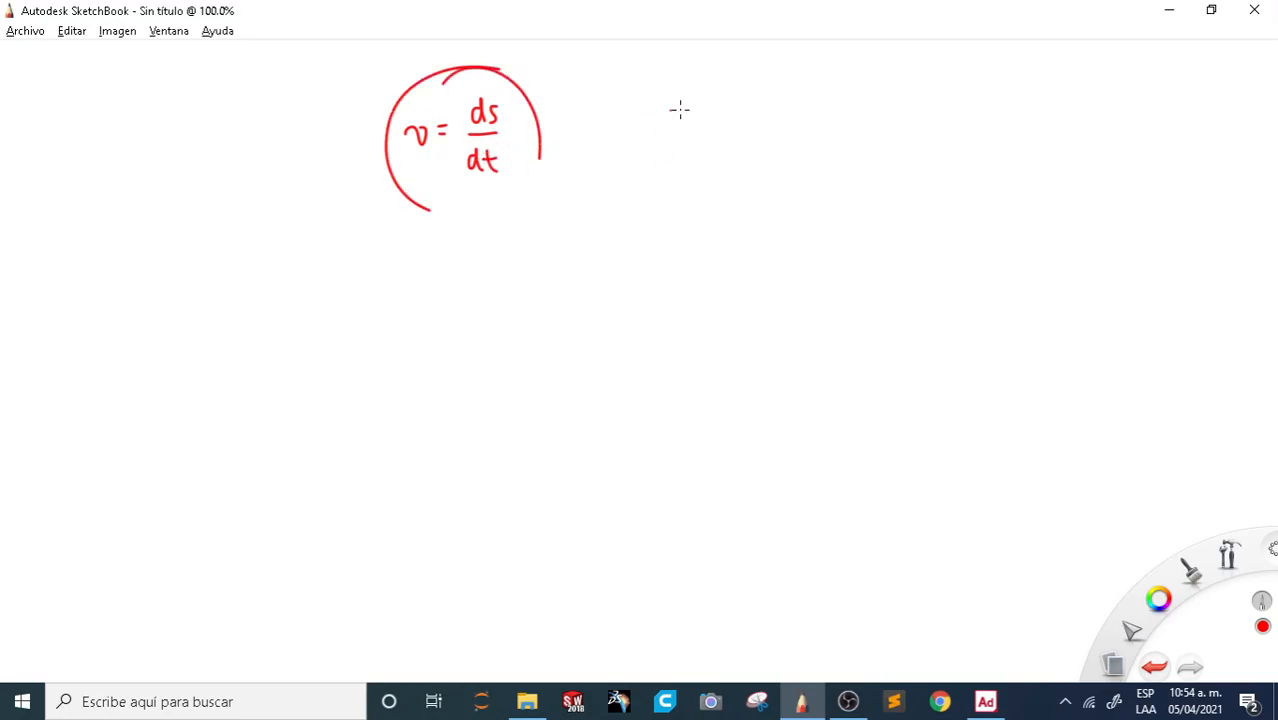
Step: Handwrite the equivalent functions s = 10t and v = 10 beside the circled formula
mouse_move(708, 104)
mouse_down()
mouse_move(700, 128)
mouse_move(764, 128)
mouse_up()
drag(778, 111, 805, 127)
drag(798, 115, 813, 115)
drag(692, 188, 782, 184)
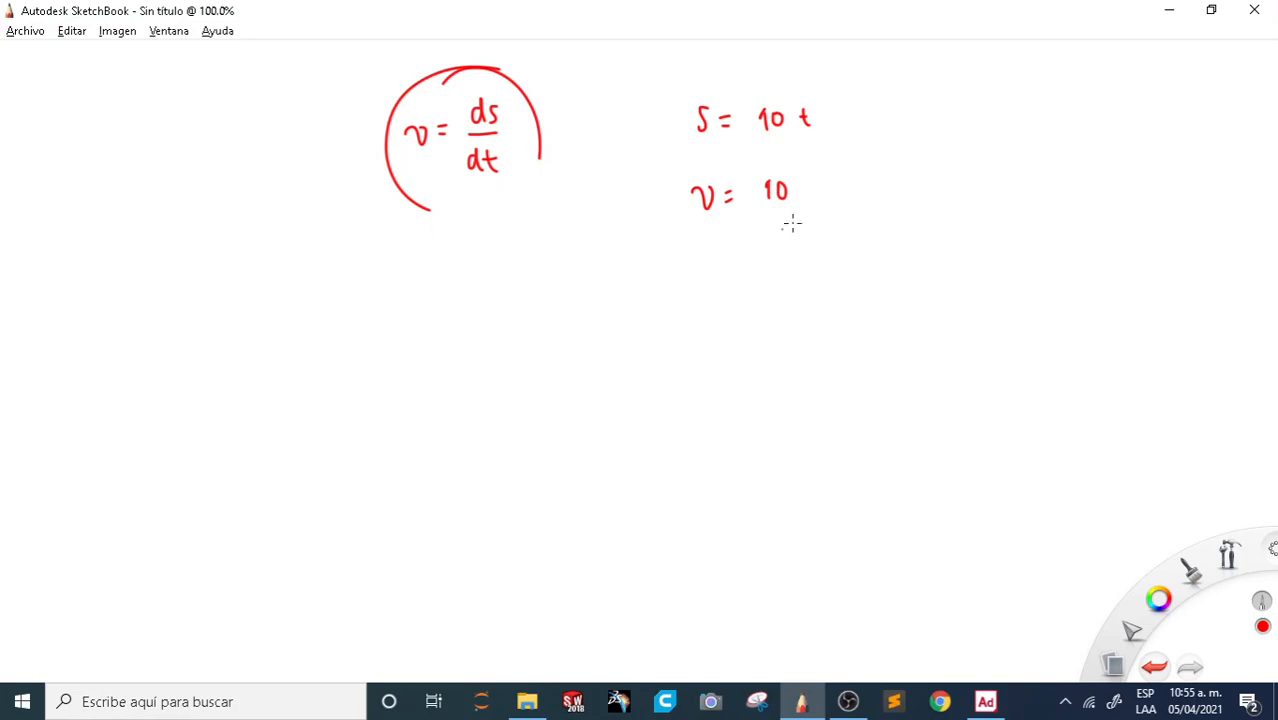
mouse_move(794, 76)
mouse_down()
mouse_move(807, 88)
mouse_move(710, 76)
mouse_up()
key(ctrl+z)
Step: Switch back to Adams View and define the box's joint motion as Velocity type with a function of 10
key(alt+Tab)
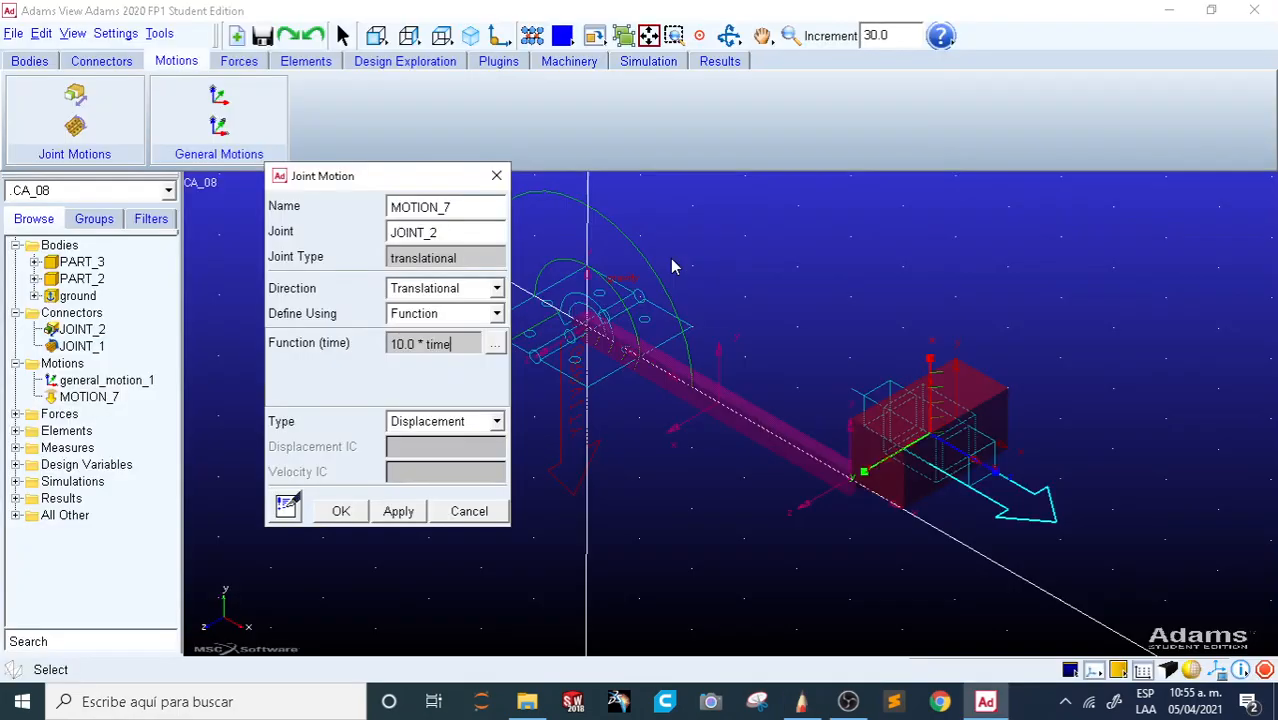
click(470, 421)
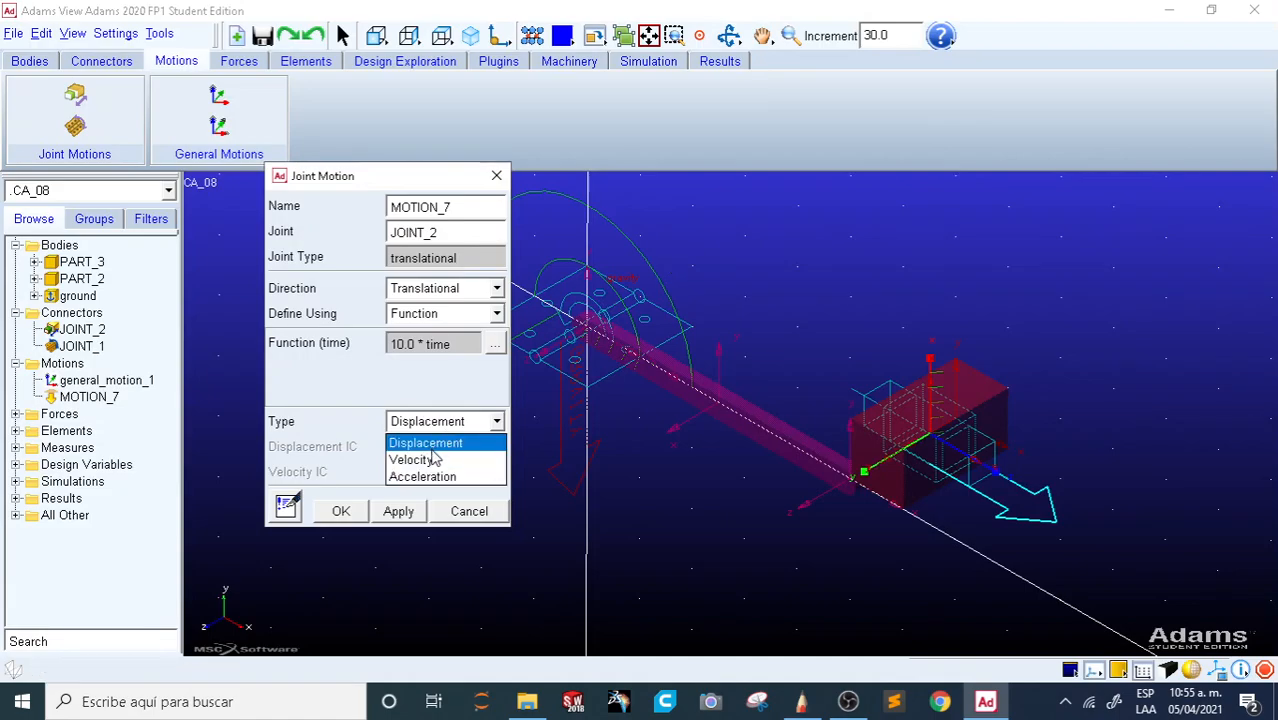
click(440, 457)
triple_click(420, 343)
text(100)
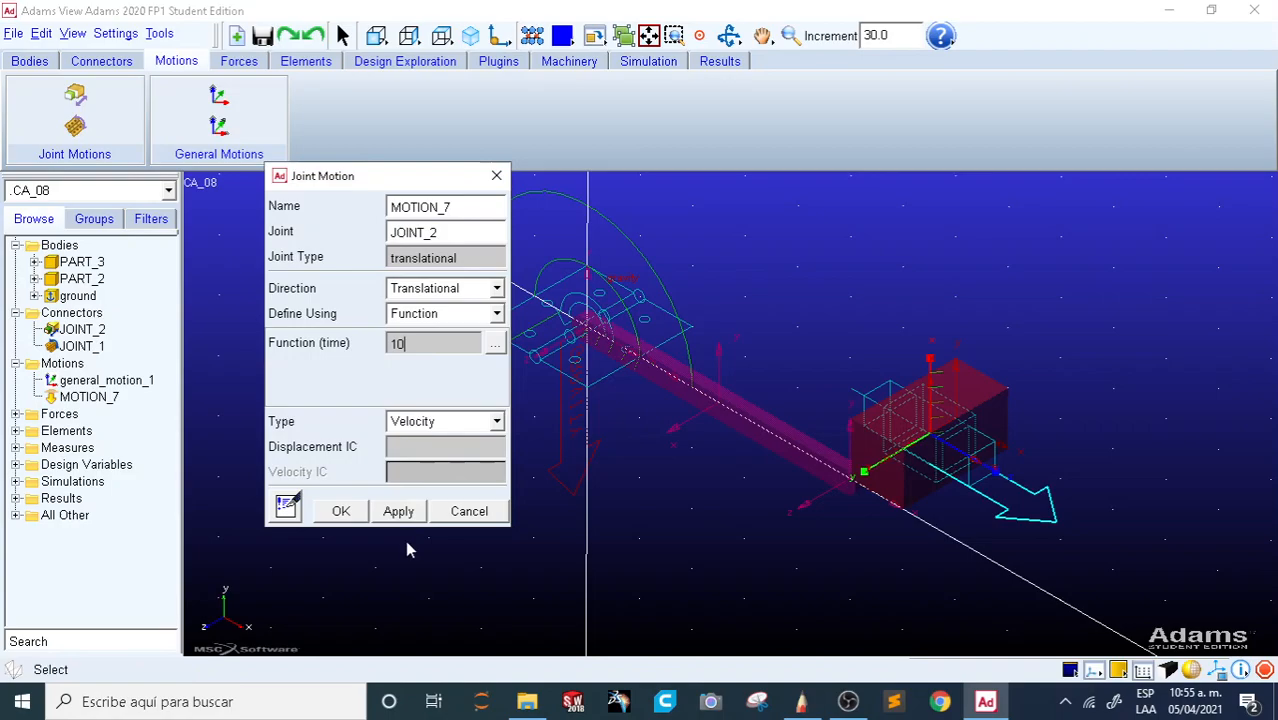
click(341, 511)
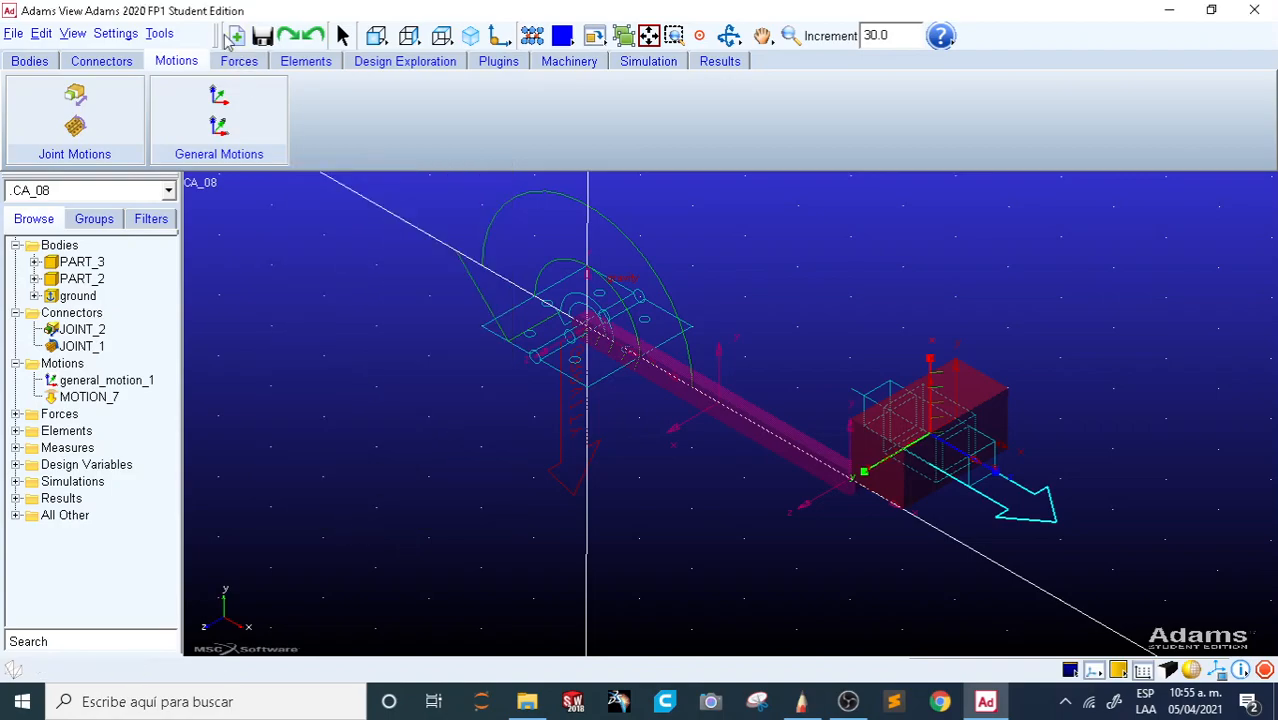
Step: Simulate the box's velocity motion from the front view, reset the model and close the simulation controls
click(648, 62)
key(shift+f)
click(219, 108)
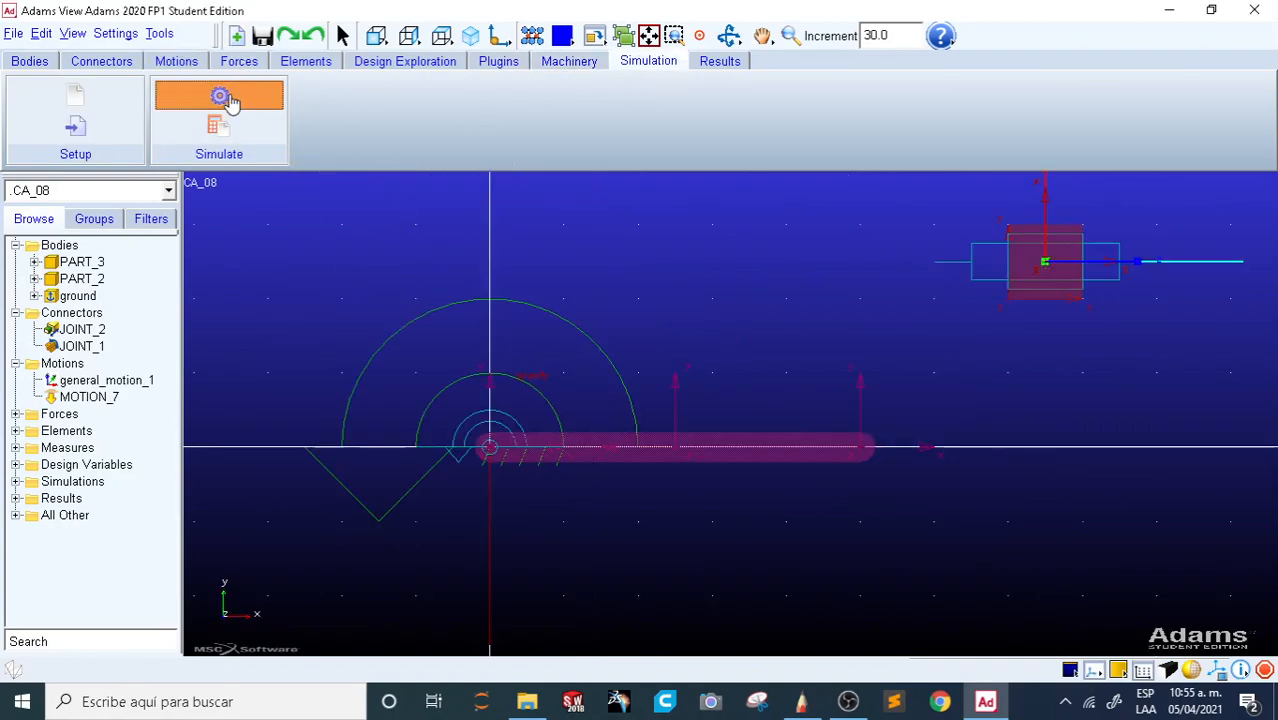
drag(990, 82, 220, 122)
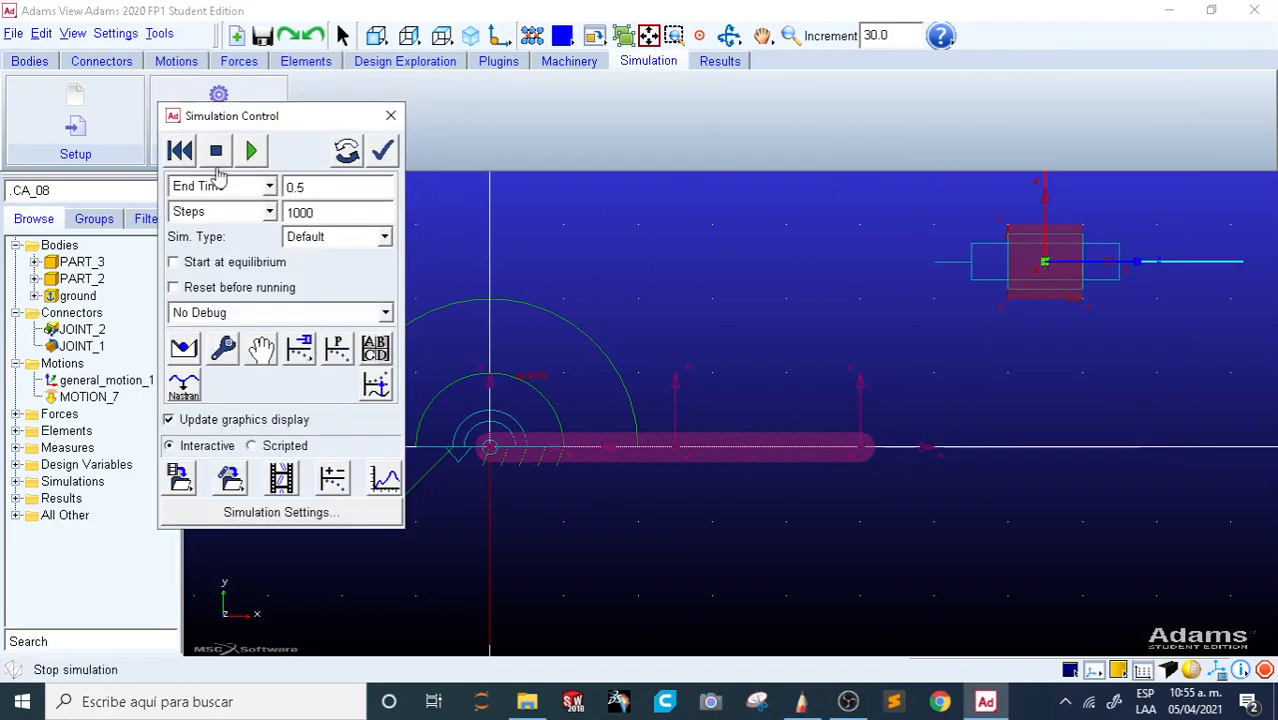
click(249, 151)
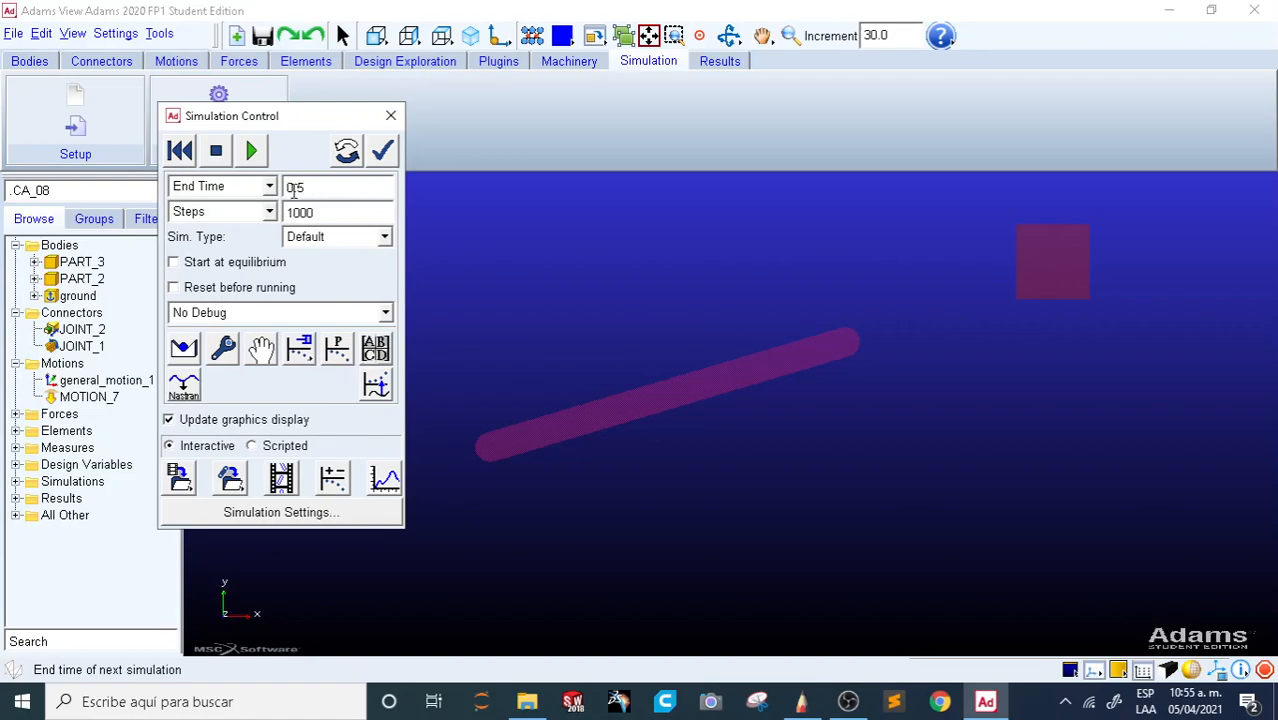
click(180, 150)
click(391, 115)
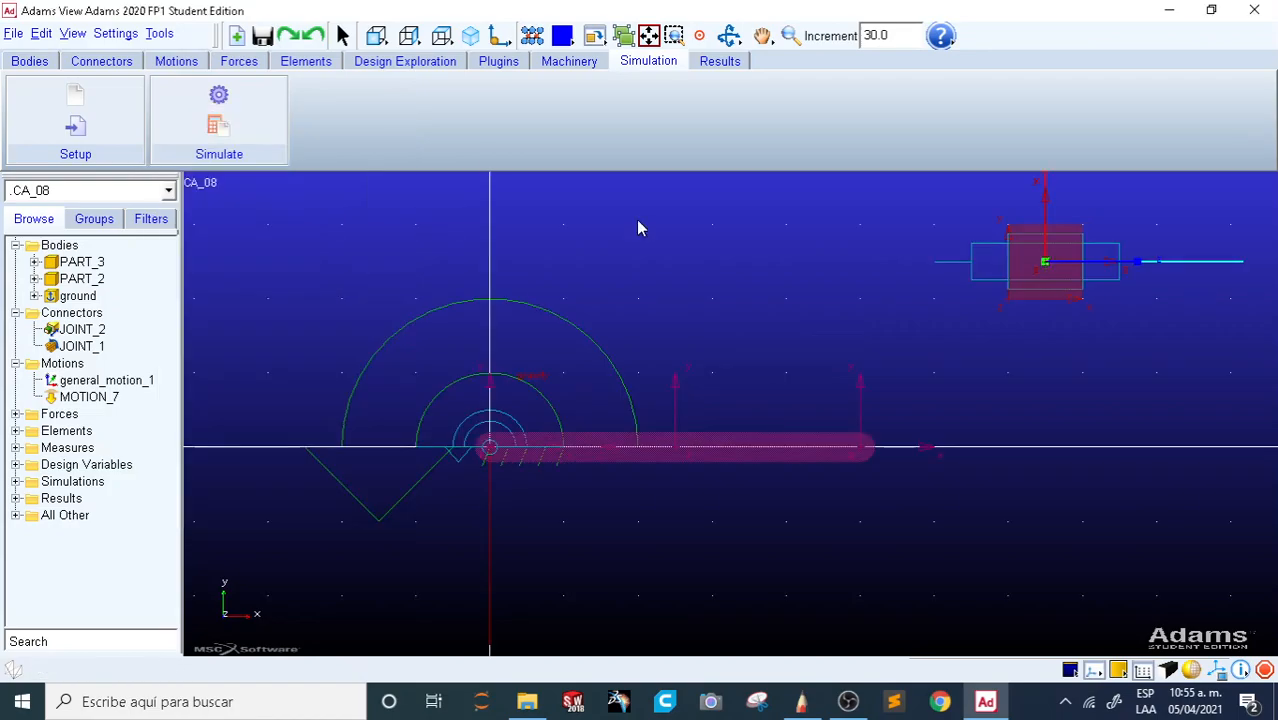
Step: Set the velocity function of MOTION_7 to 100 and apply it
key(r)
drag(1121, 360, 1196, 402)
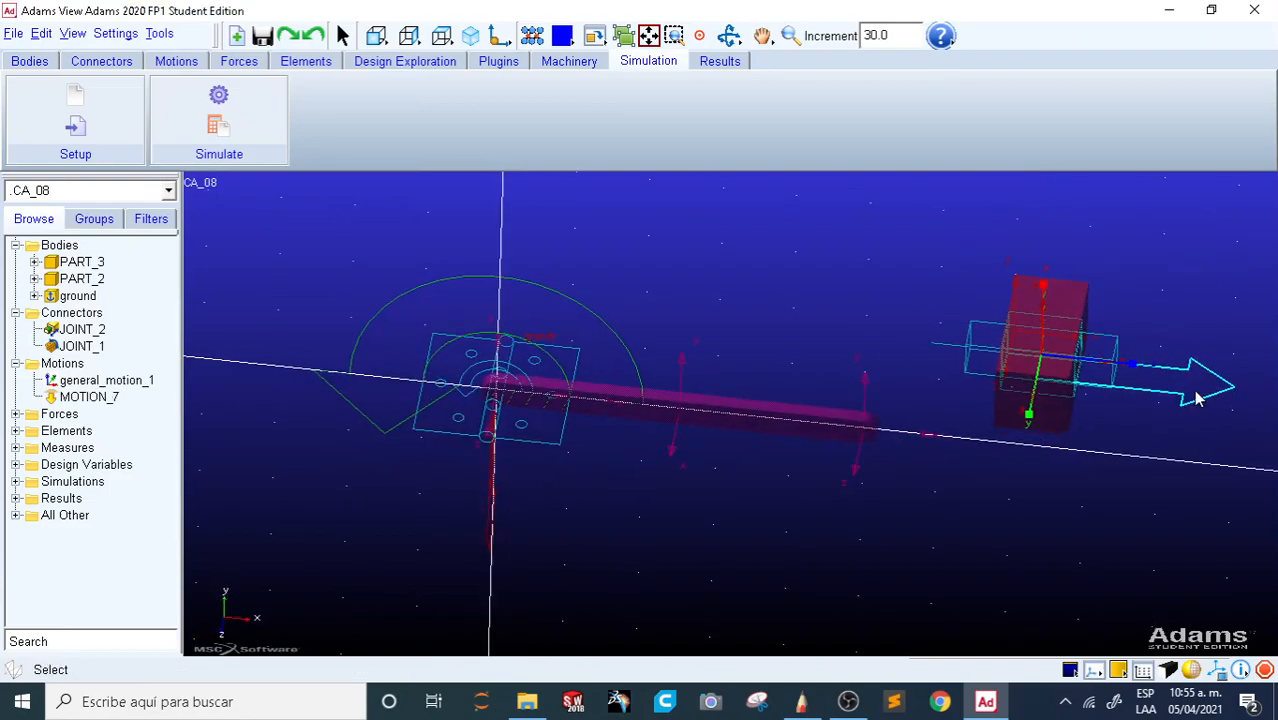
double_click(1203, 404)
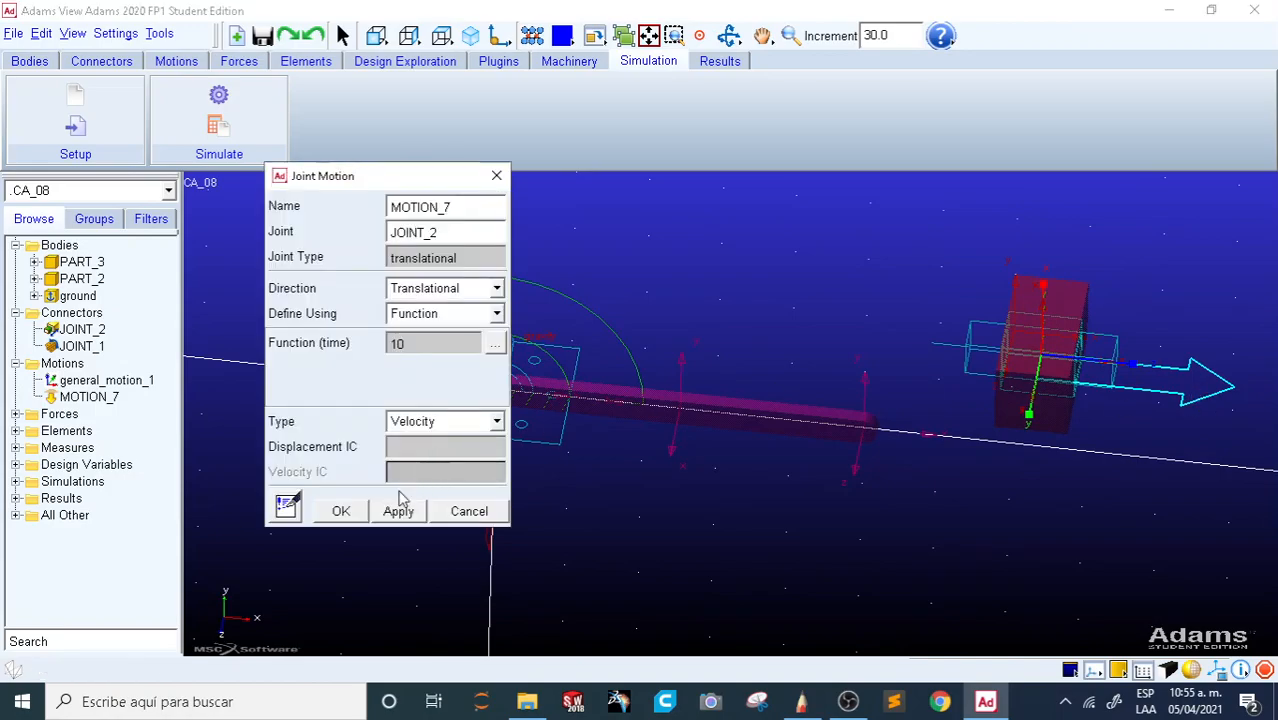
click(358, 509)
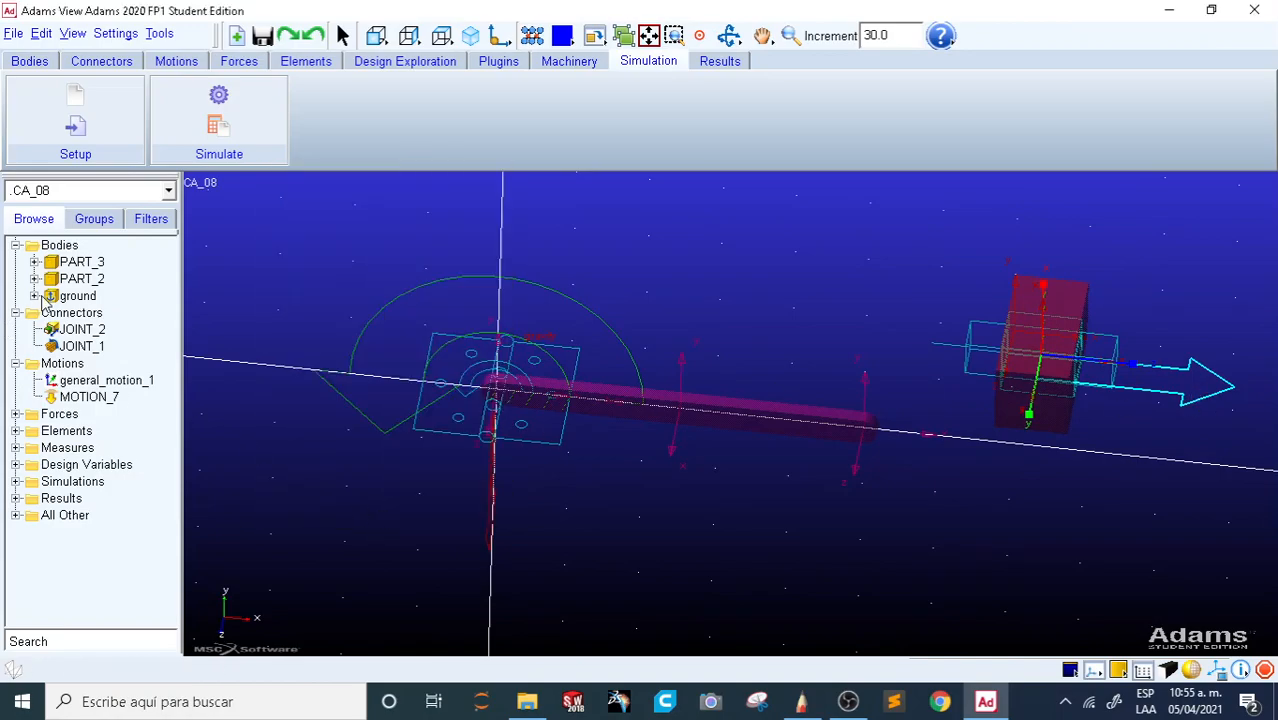
click(92, 398)
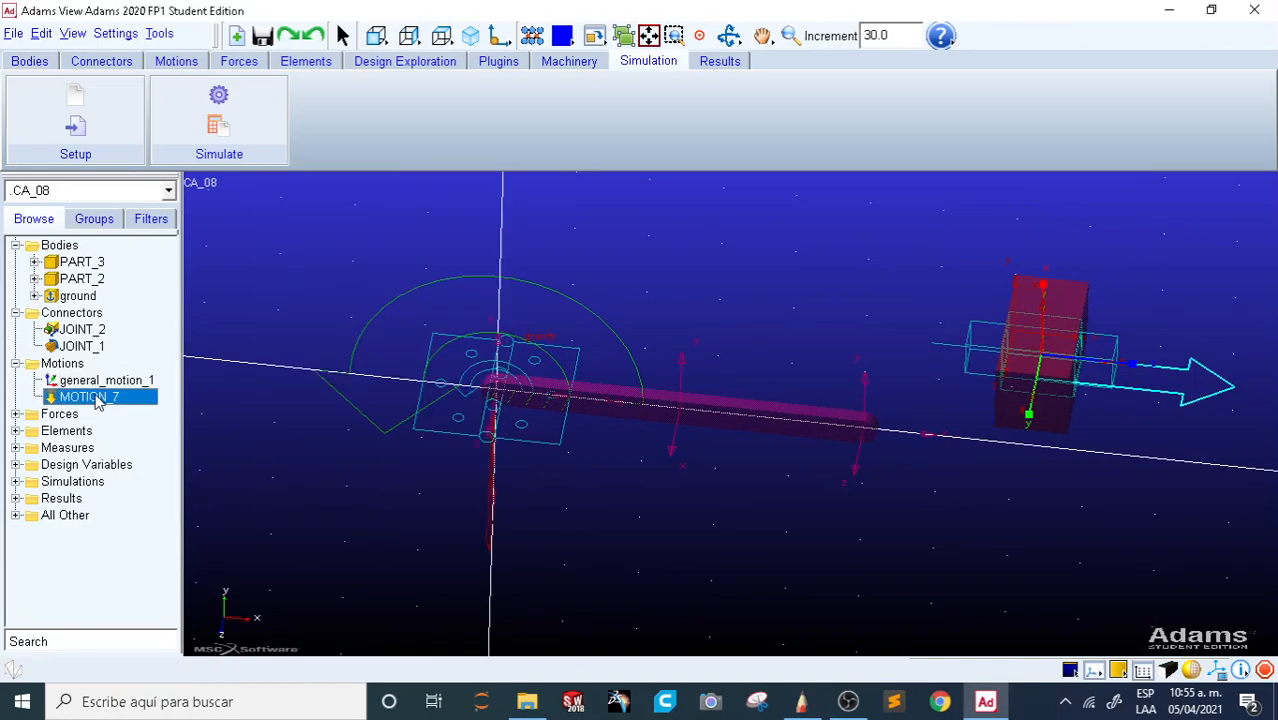
double_click(98, 400)
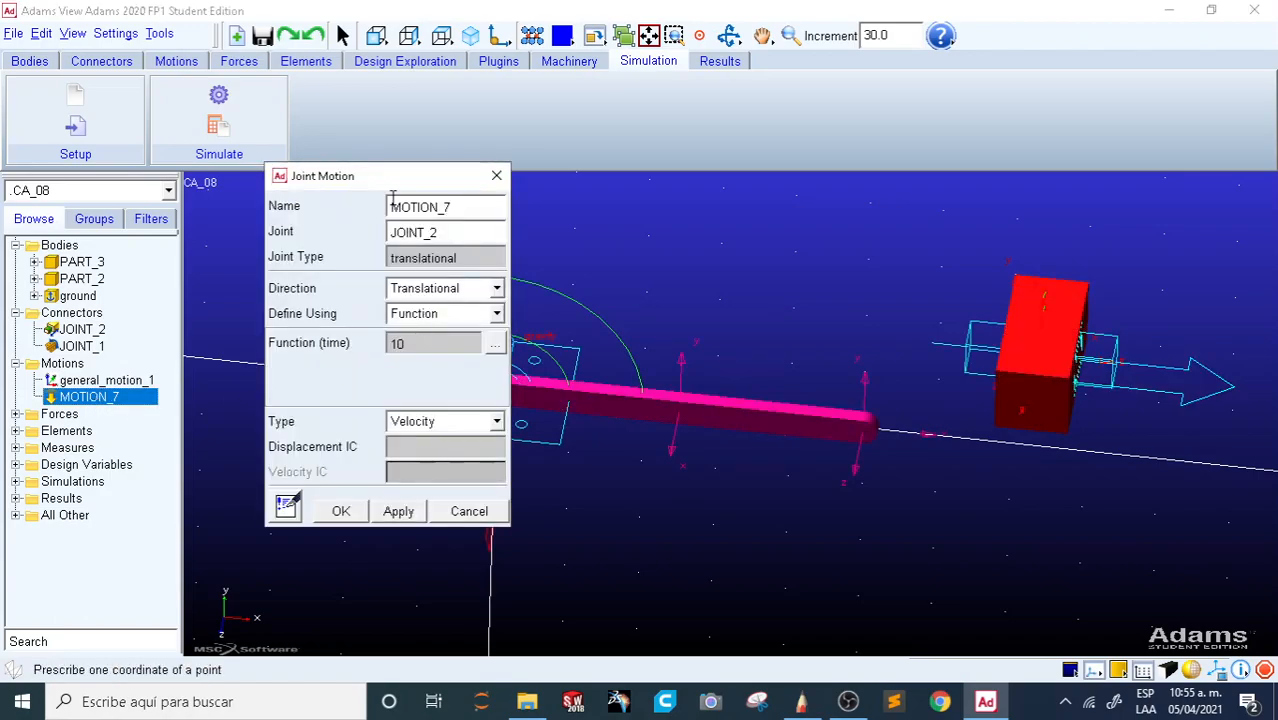
double_click(398, 343)
text(100)
click(412, 513)
click(497, 513)
Step: Run the simulation twice with the faster box motion, resetting the model each time, and close the simulation controls
key(shift+f)
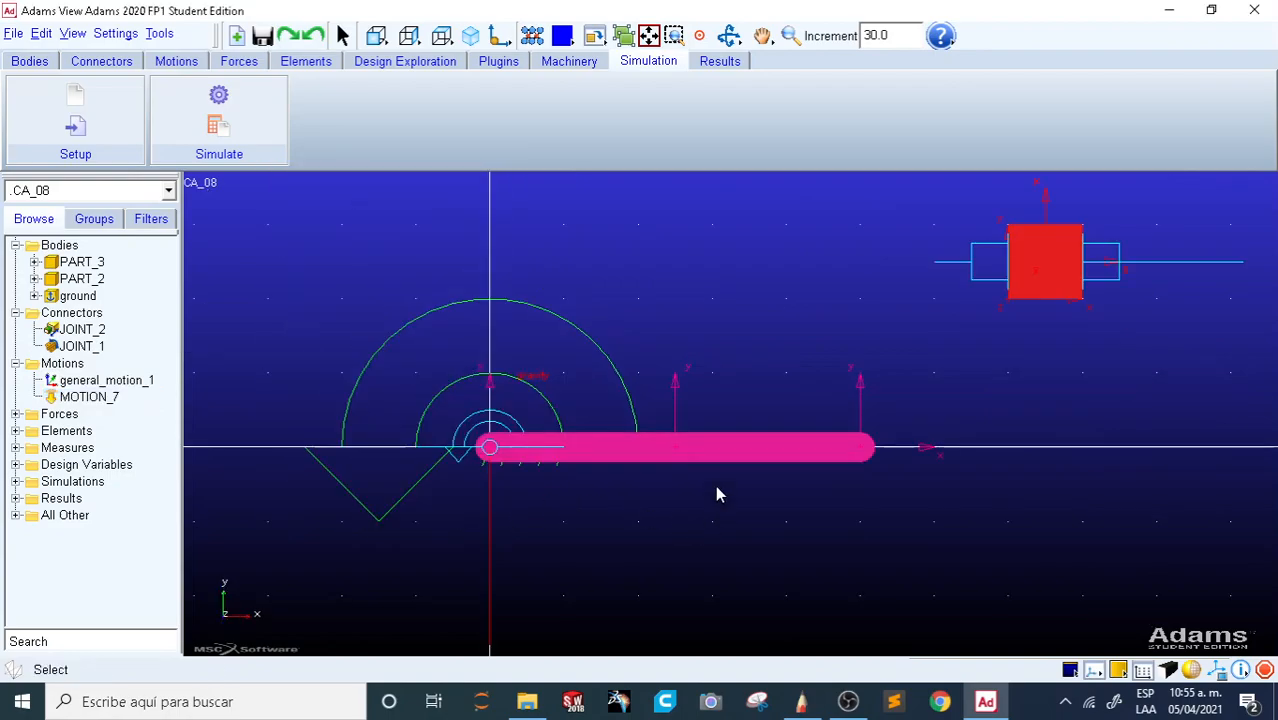
click(265, 89)
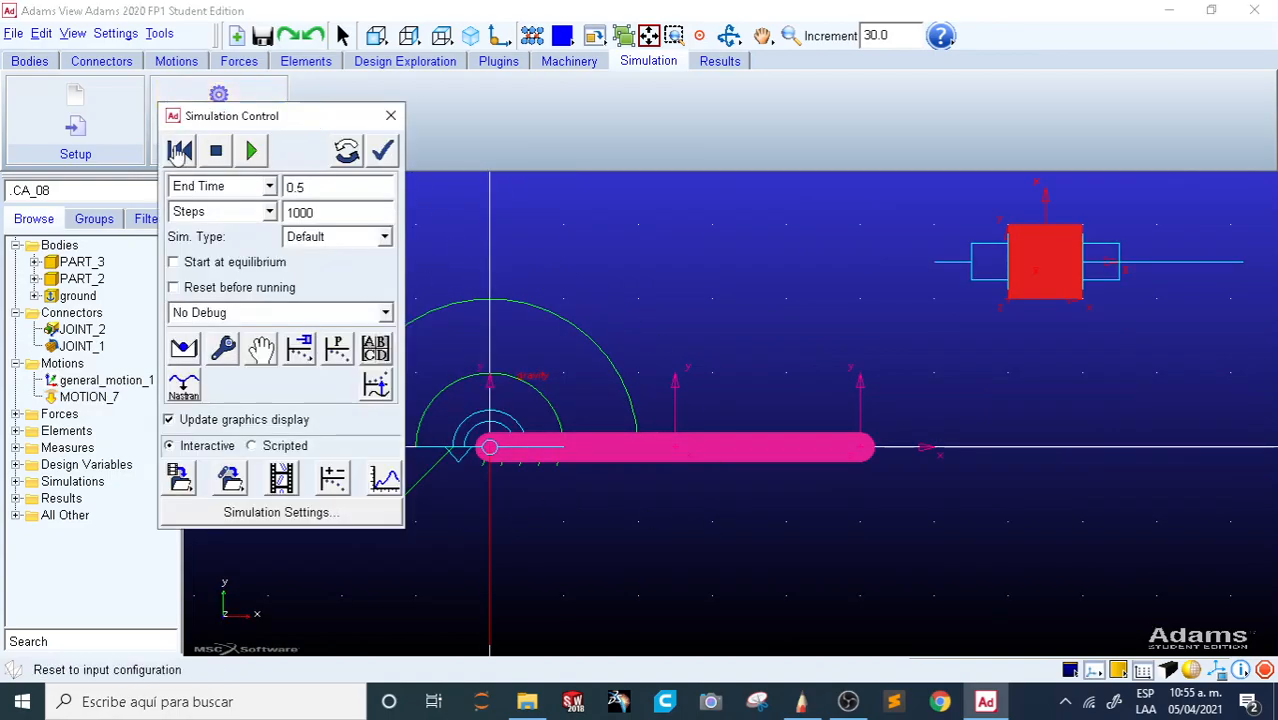
click(246, 151)
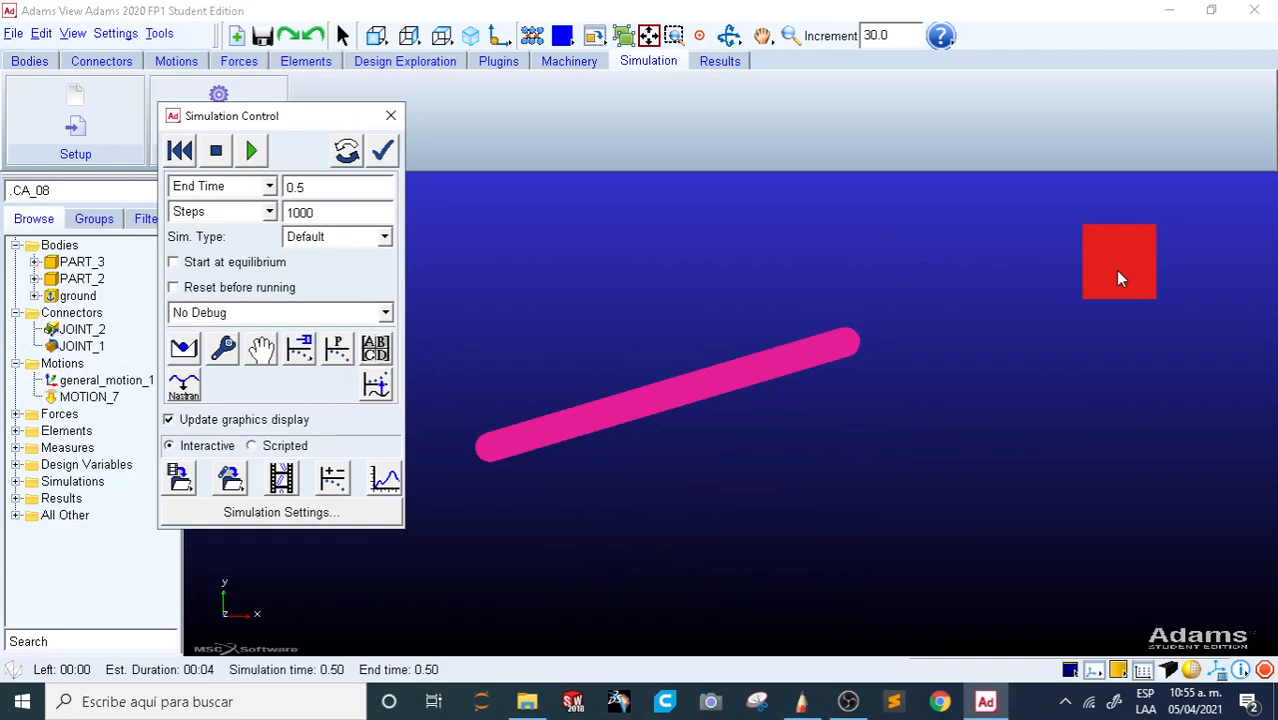
click(180, 151)
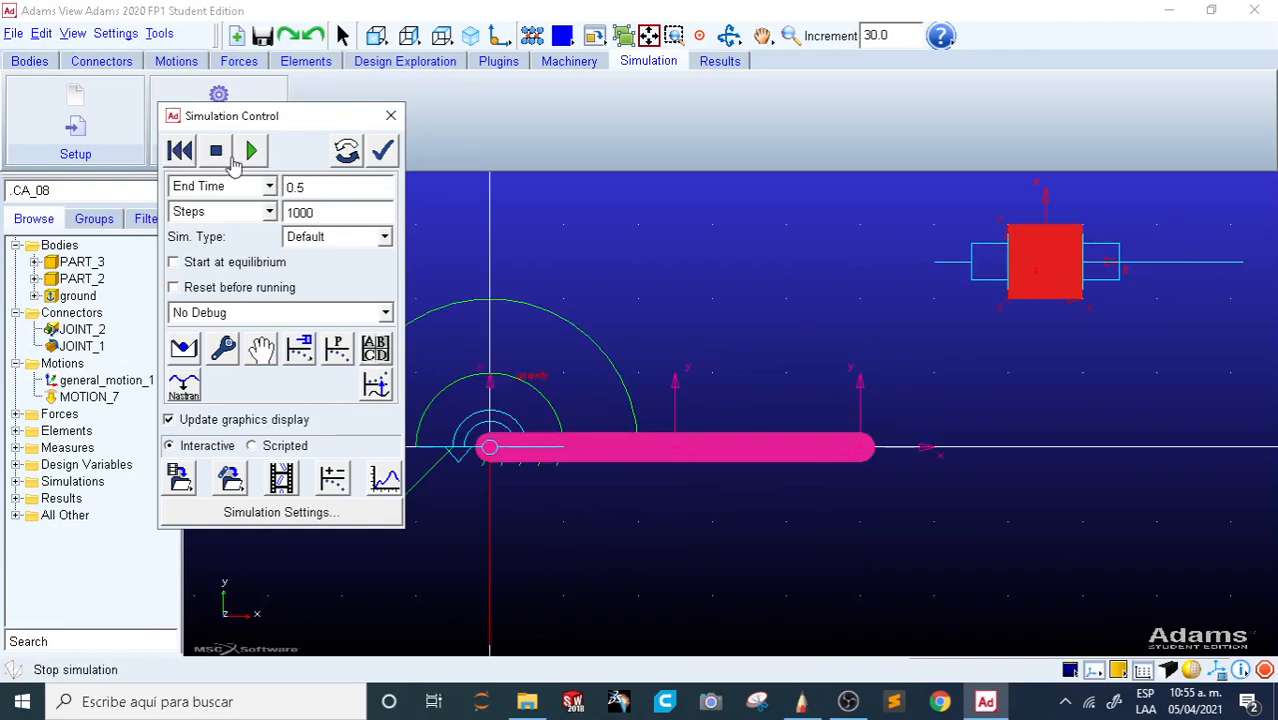
click(251, 151)
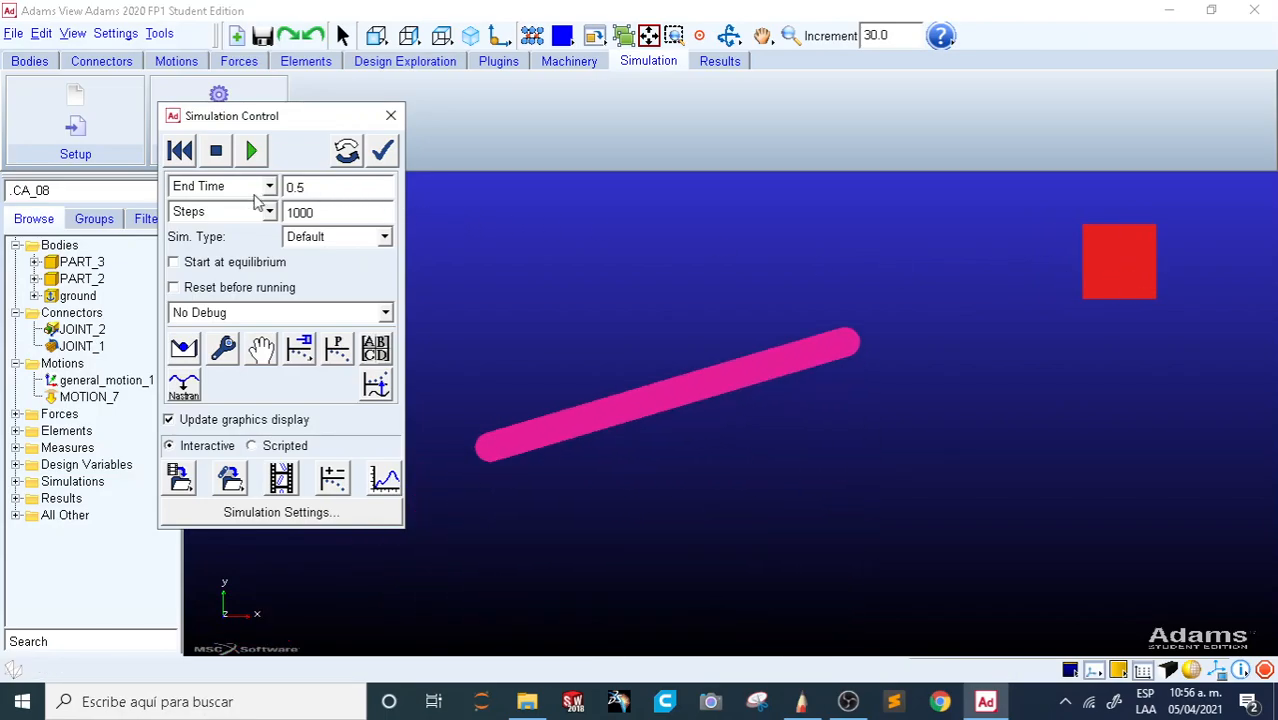
click(181, 151)
click(391, 115)
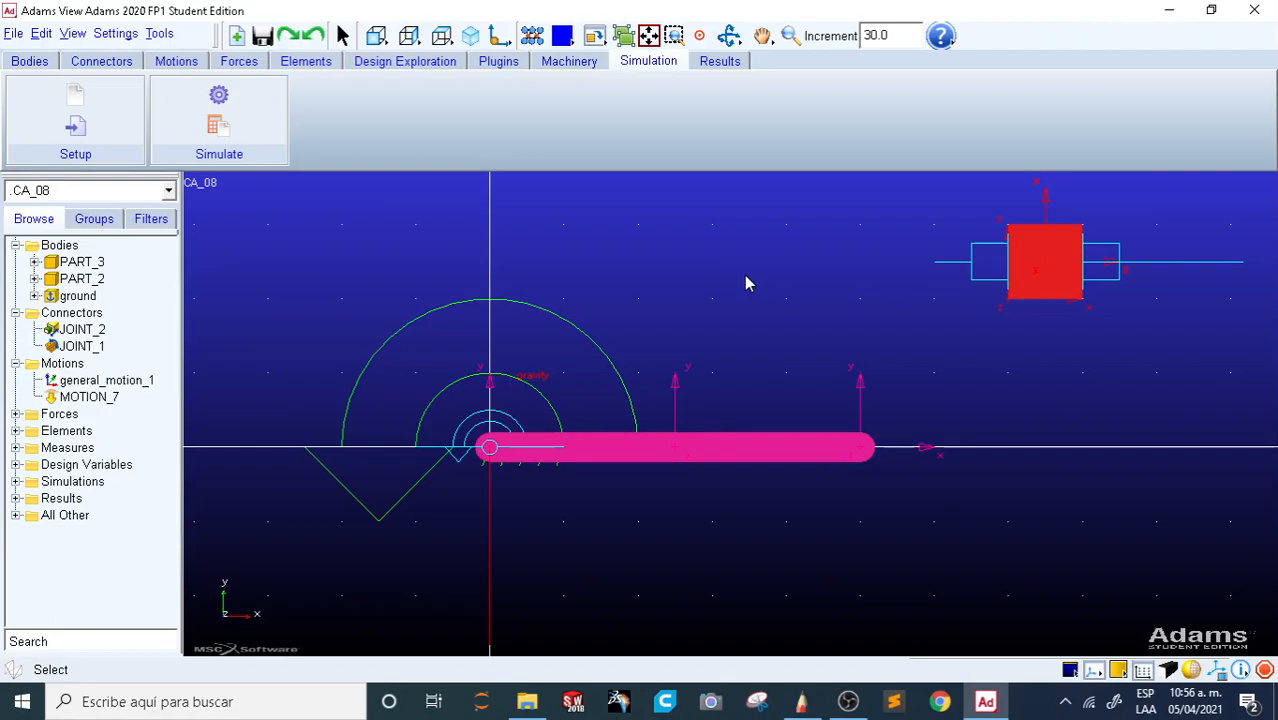
Step: Delete the joint motion MOTION_7 from the model
click(101, 398)
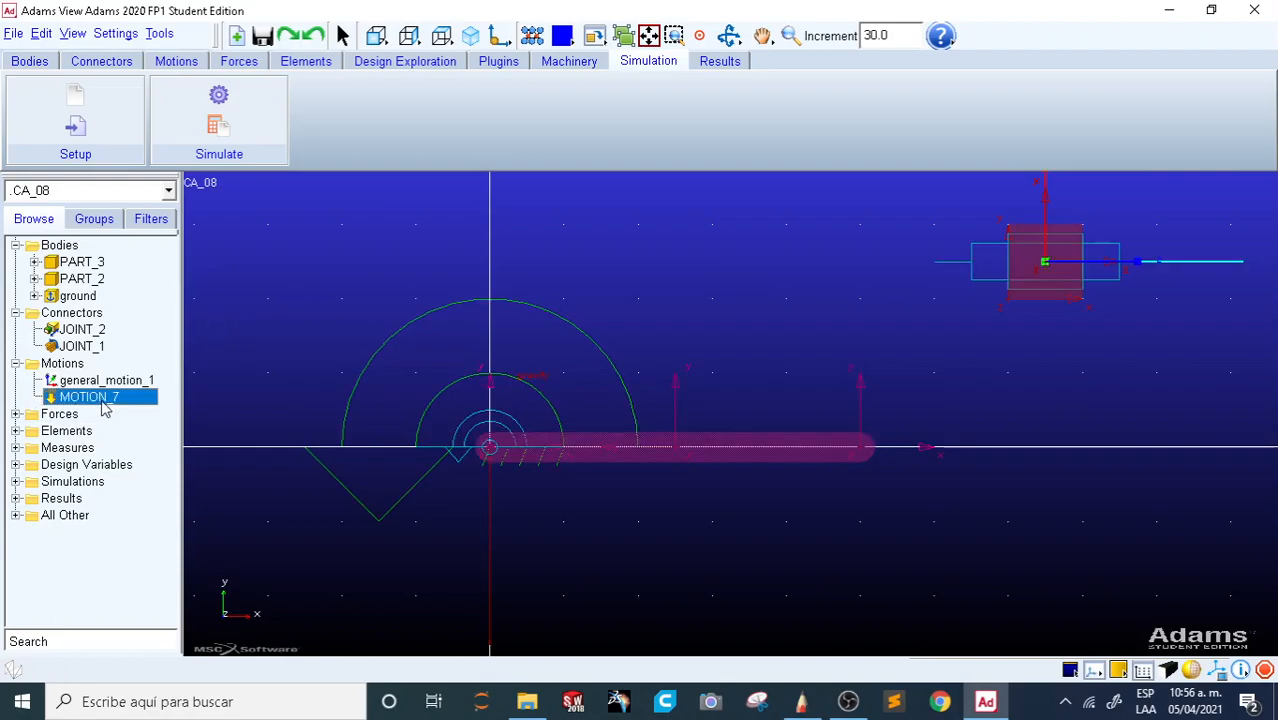
right_click(102, 404)
click(133, 562)
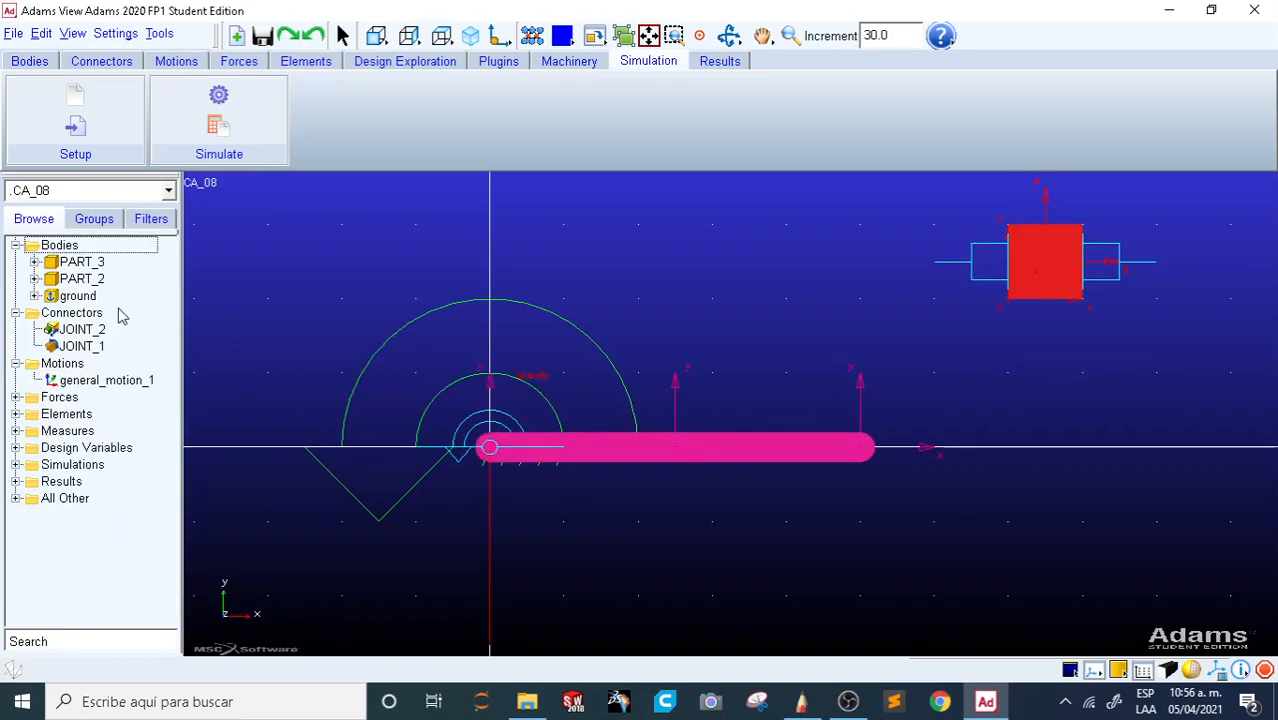
Step: Open the imposed-motion settings of JOINT_2 and try the displacement and velocity types for Tra Z, returning it to free
click(86, 333)
double_click(86, 331)
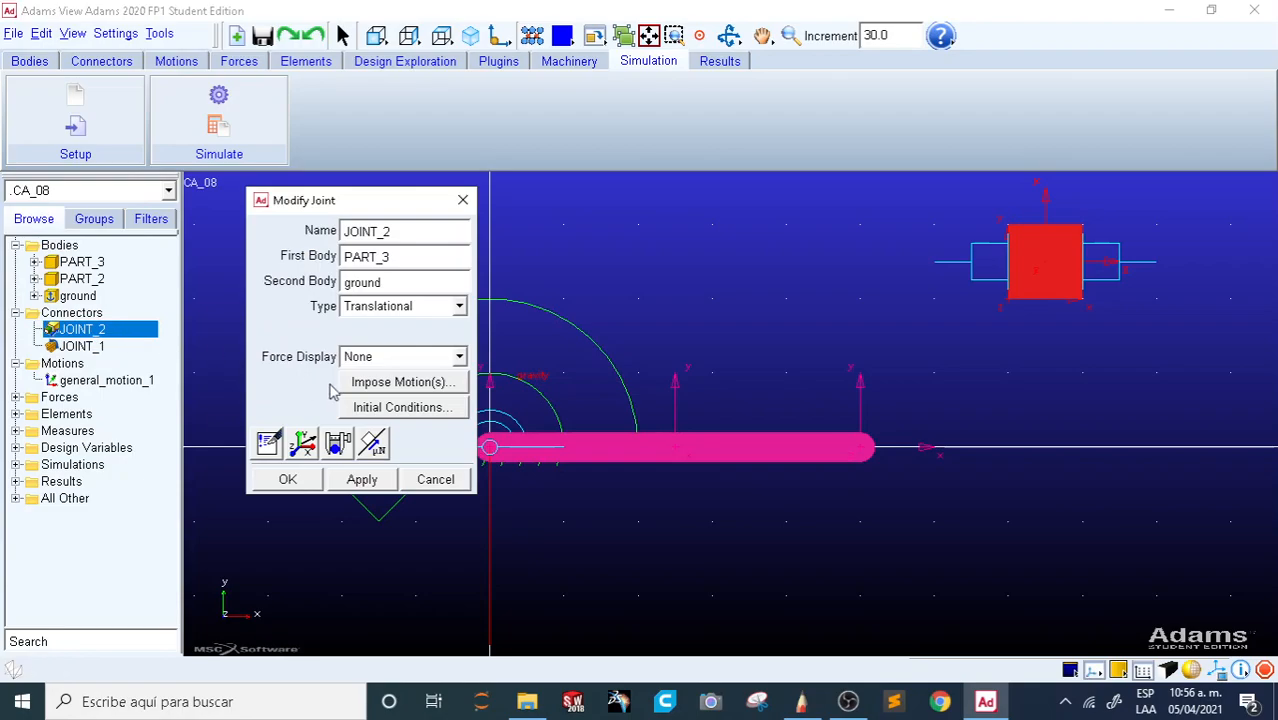
click(372, 381)
drag(770, 132, 781, 125)
click(742, 304)
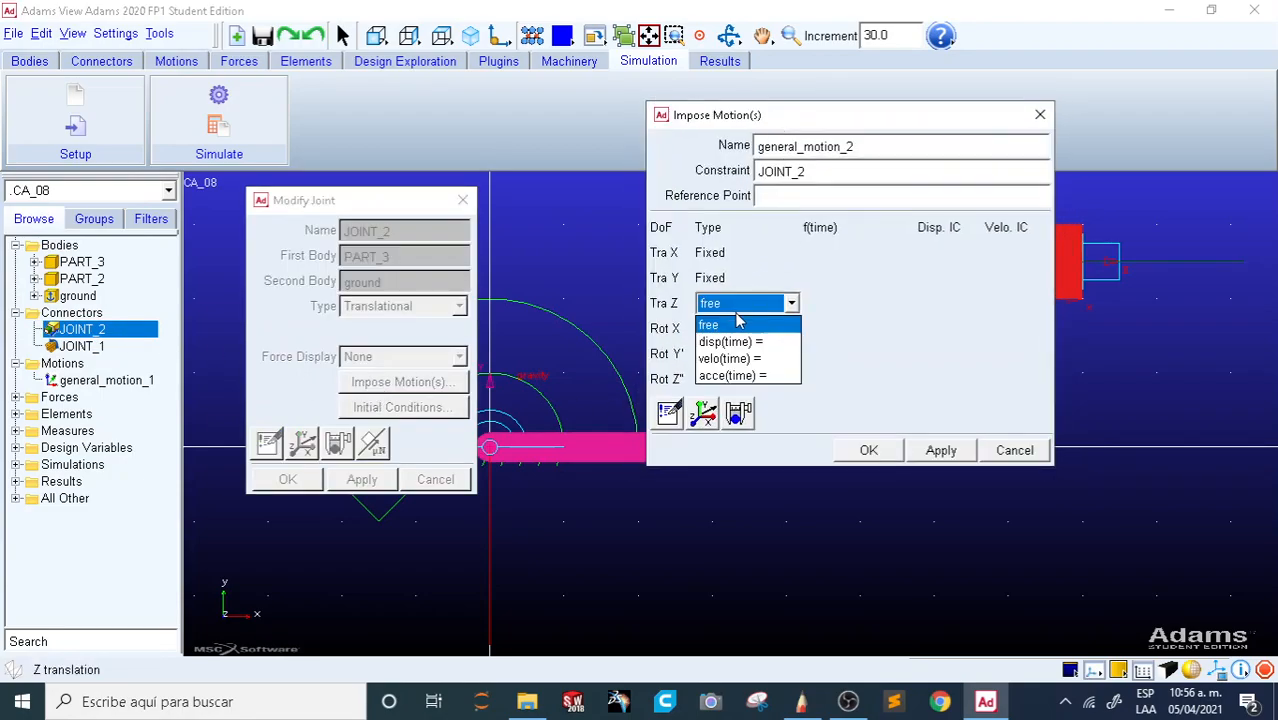
click(740, 342)
click(747, 304)
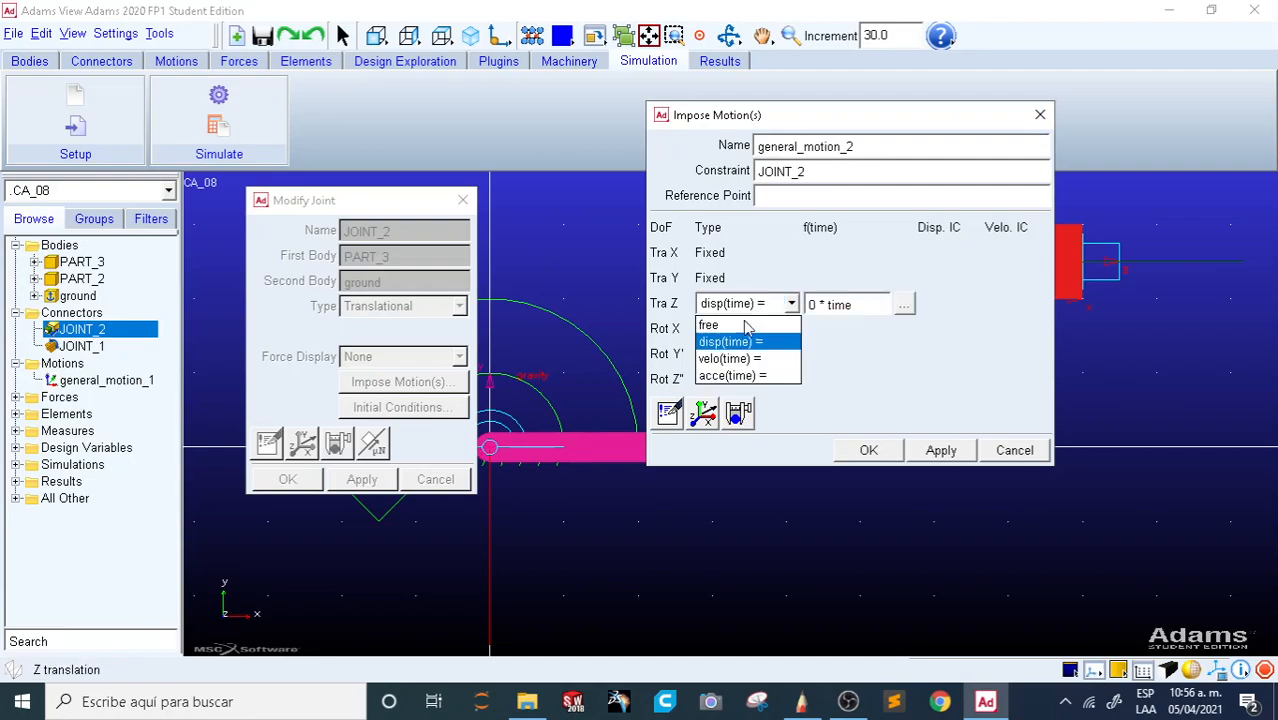
click(745, 358)
click(747, 304)
click(744, 325)
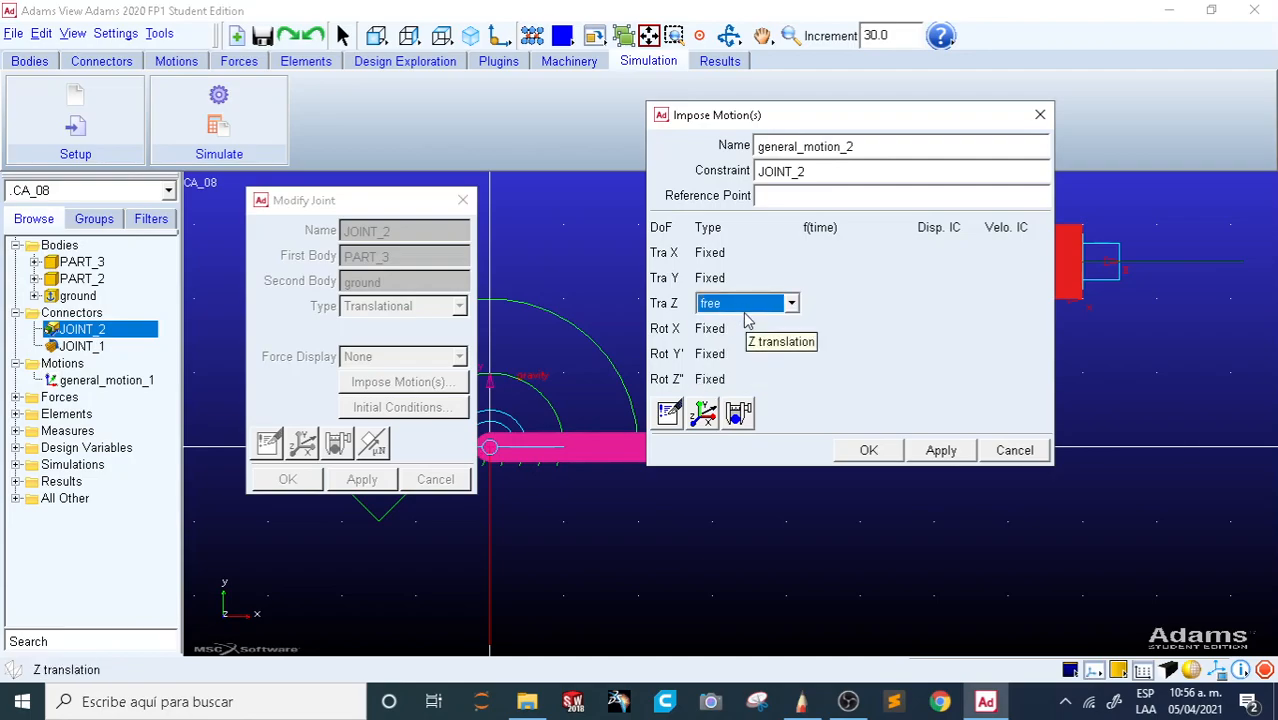
Step: Impose a velocity function of 80 along Tra Z on JOINT_2 and confirm the joint settings
click(745, 310)
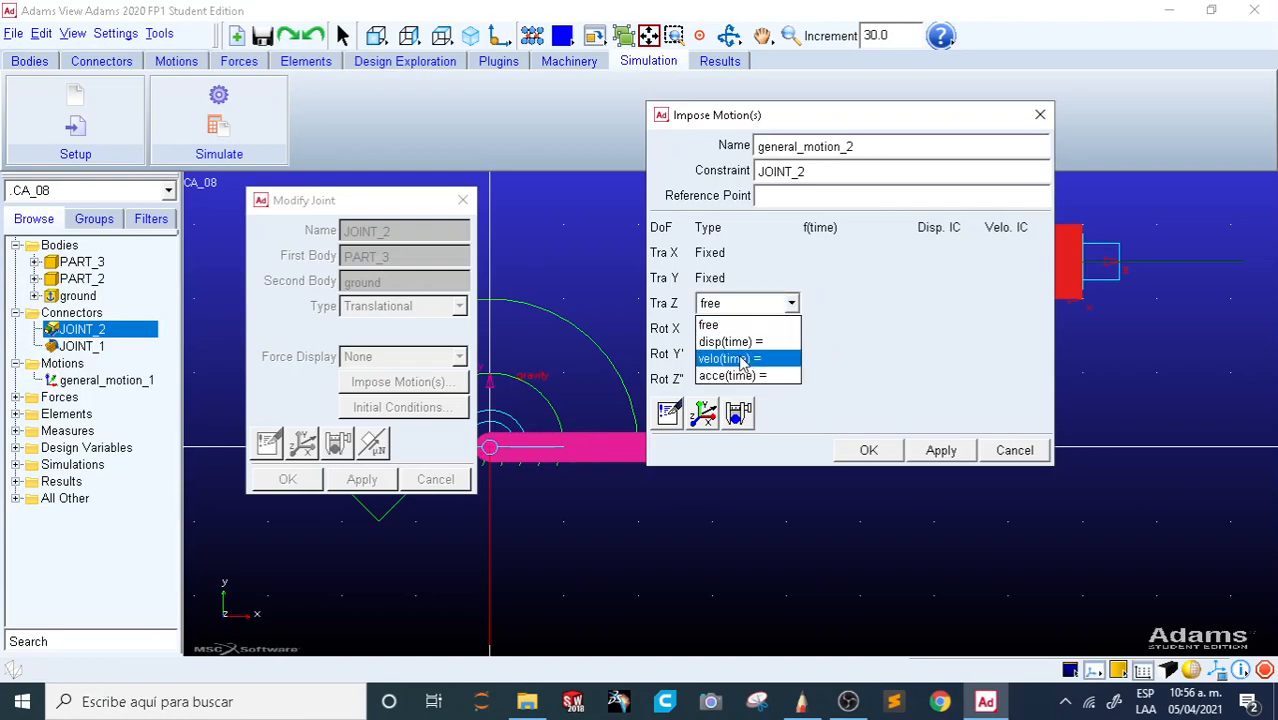
click(745, 358)
drag(852, 304, 775, 312)
text(30)
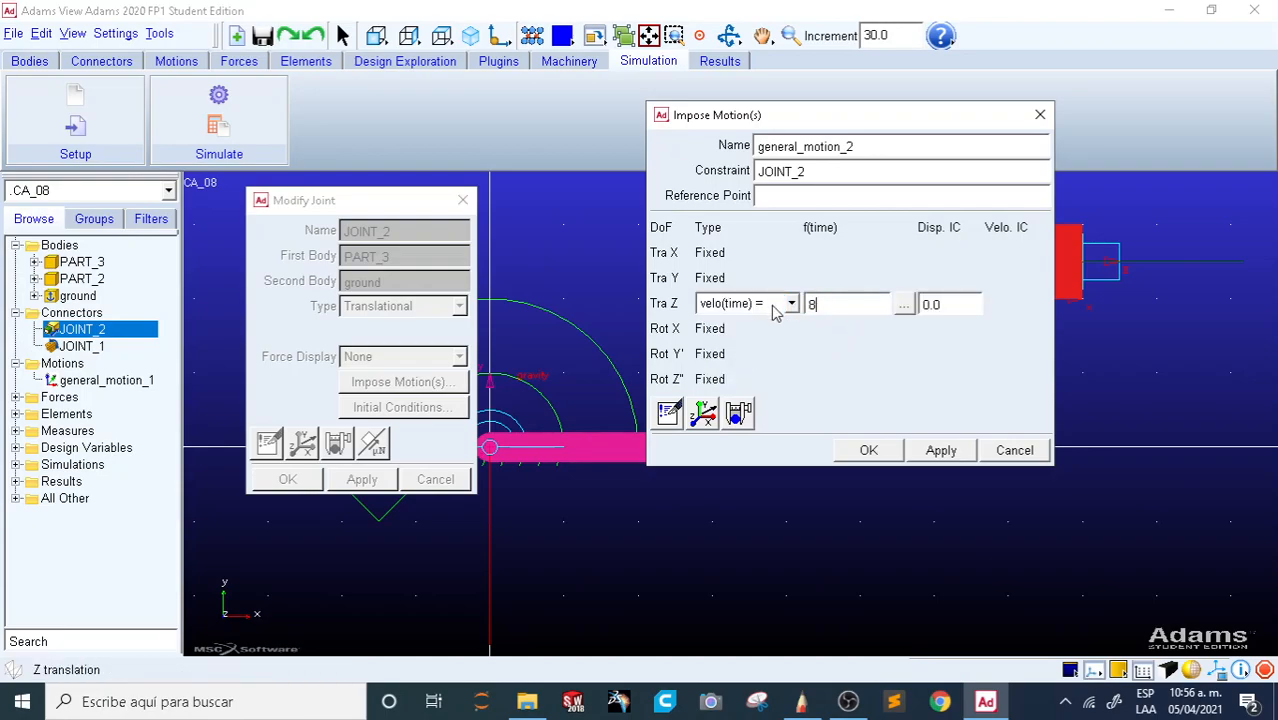
click(868, 450)
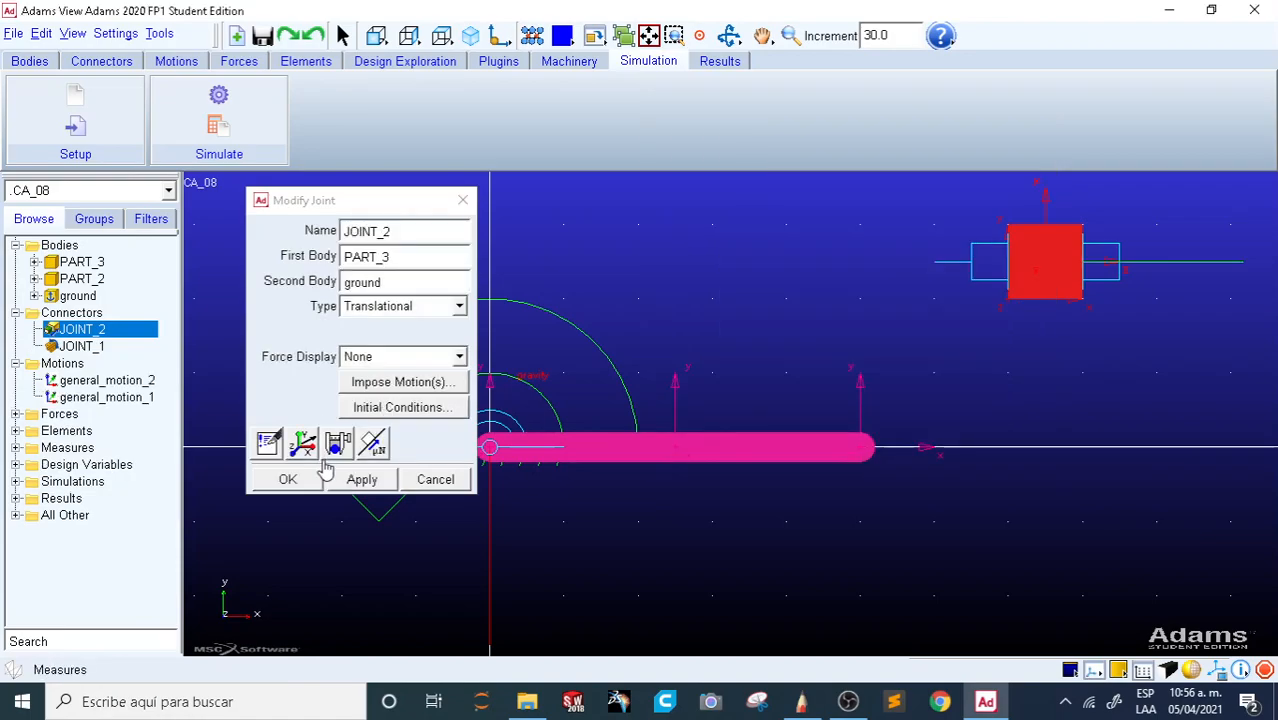
click(293, 478)
Step: Simulate the model twice with the box's imposed velocity, resetting it between runs, and close the simulation controls
click(230, 117)
drag(230, 117, 385, 104)
click(399, 138)
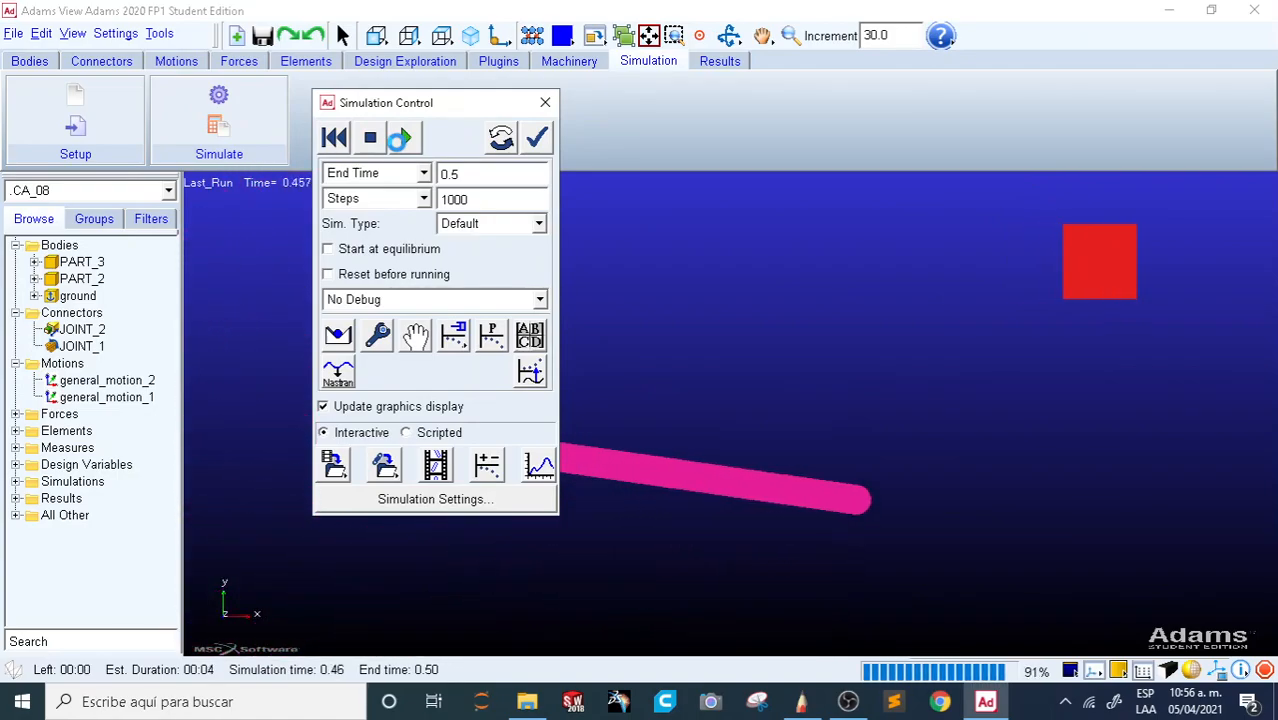
click(344, 143)
click(400, 138)
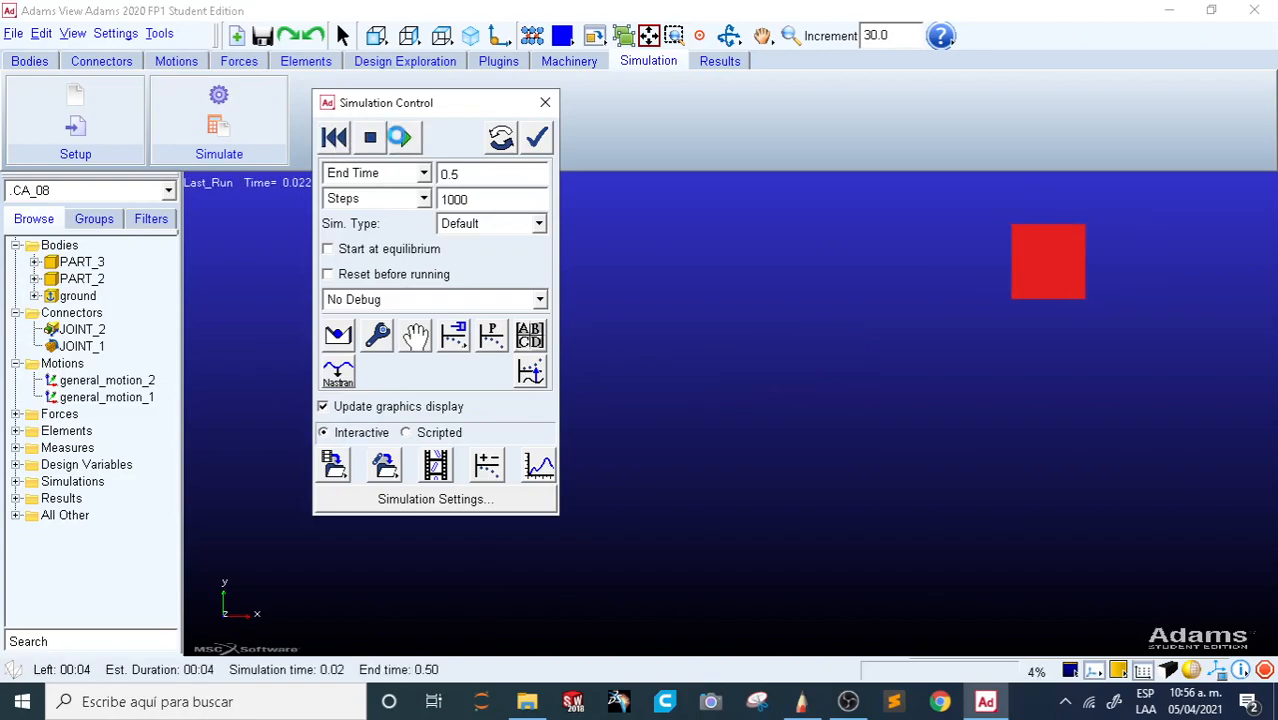
click(545, 106)
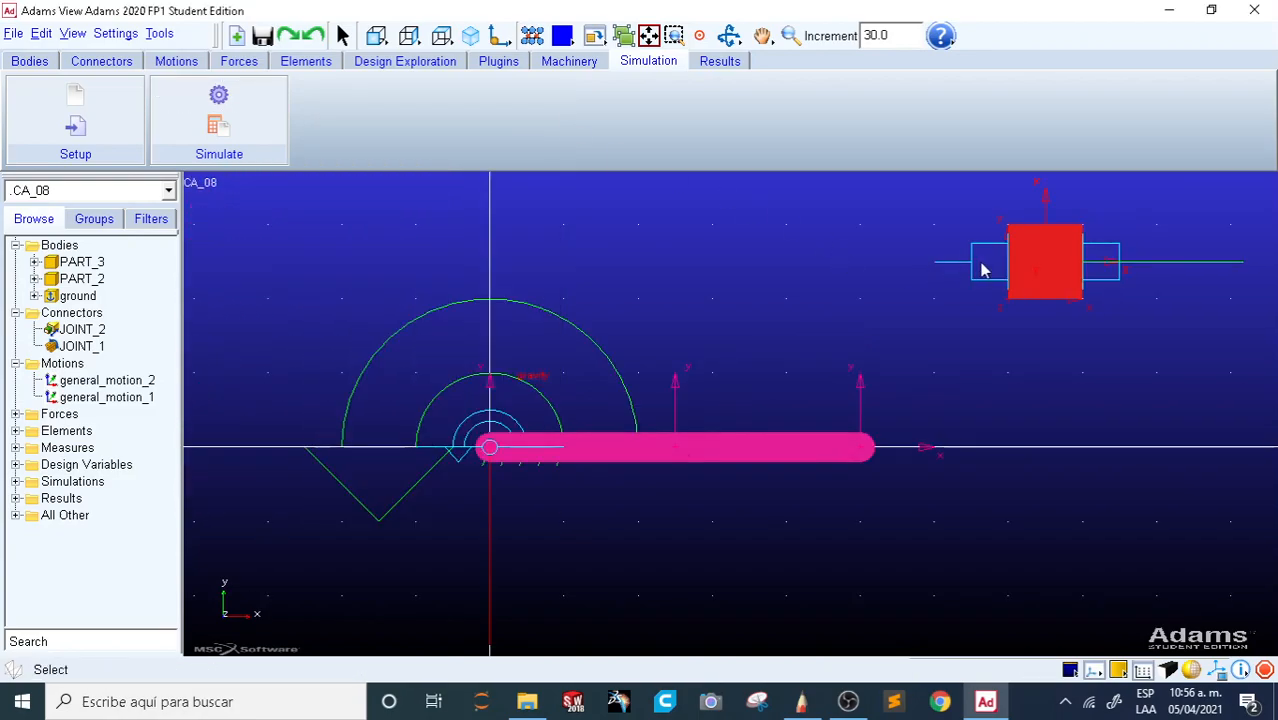
Step: Change the Tra Z velocity function imposed on JOINT_2 to -80 and confirm the joint settings
double_click(90, 331)
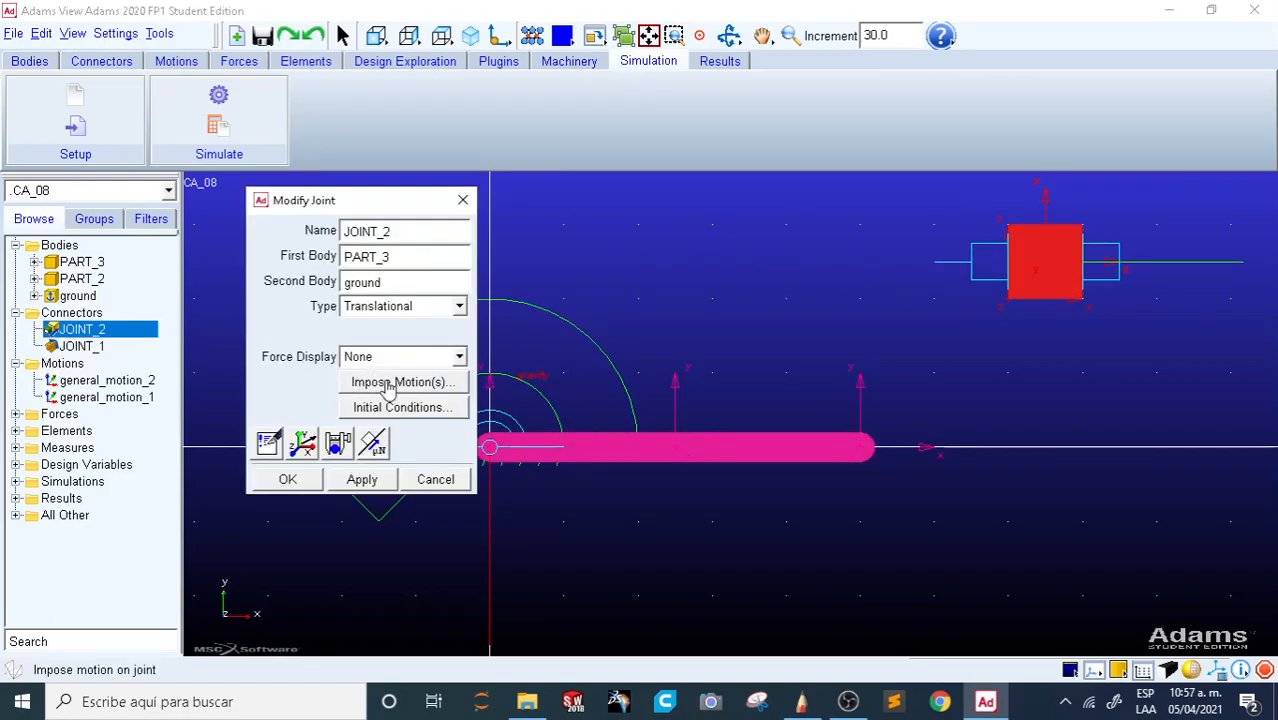
click(389, 384)
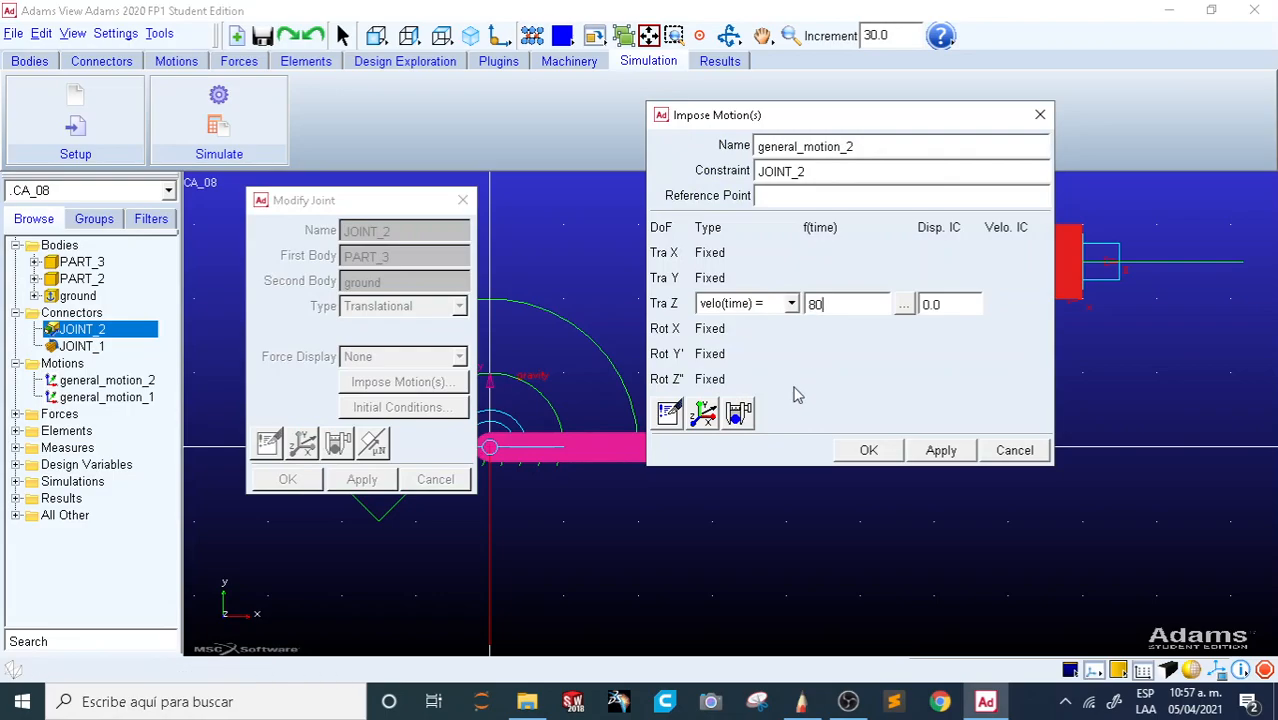
click(864, 450)
click(296, 479)
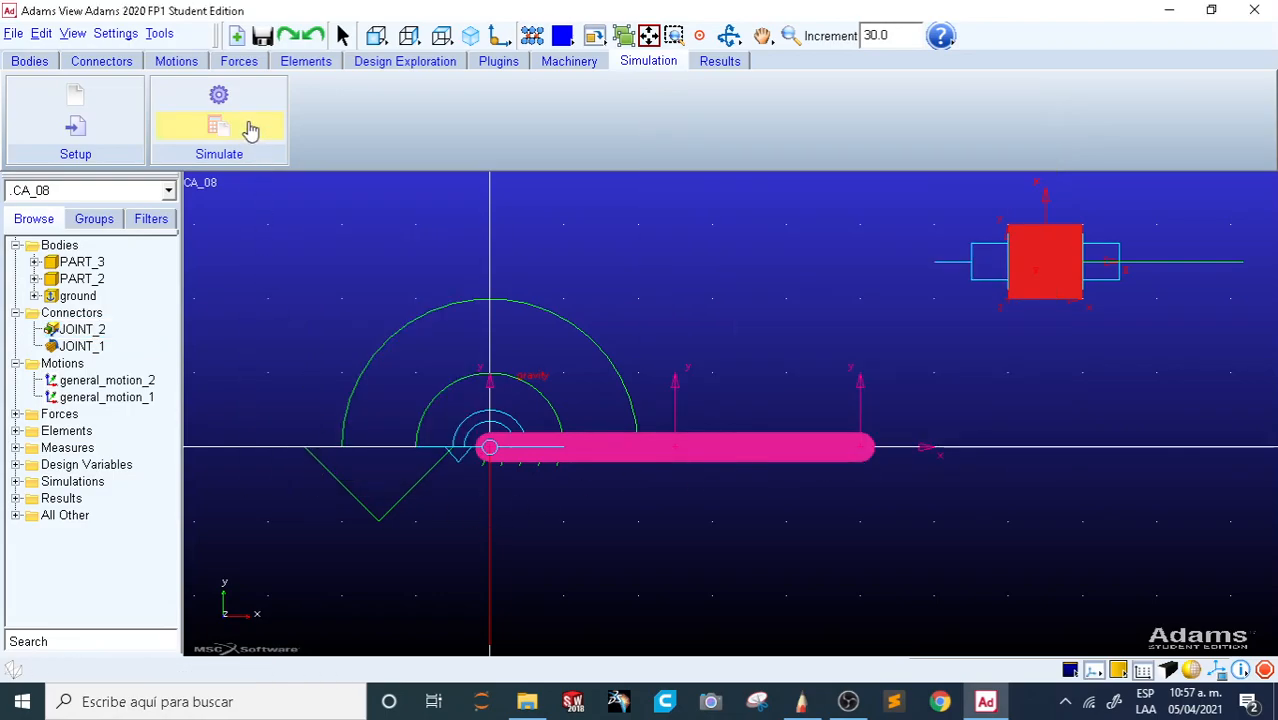
Step: Run the simulation with the reversed box motion, reset the model and close the simulation controls
click(248, 118)
drag(370, 116, 392, 112)
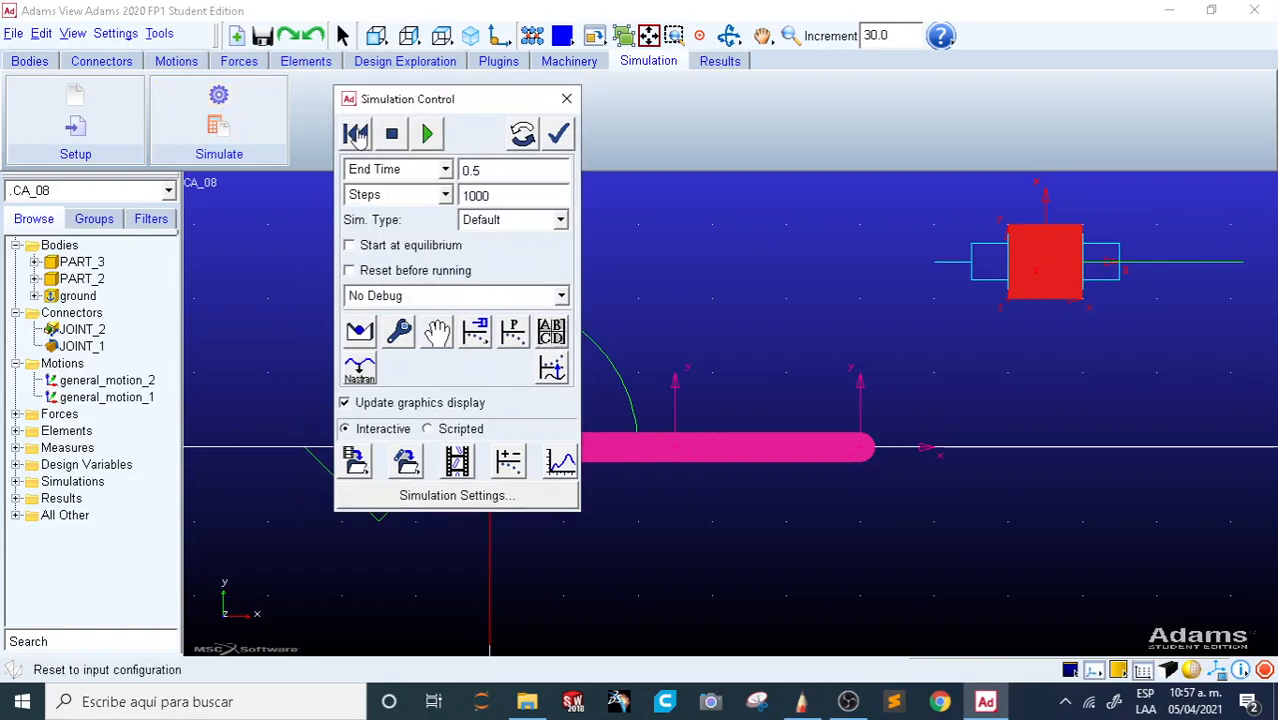
click(425, 134)
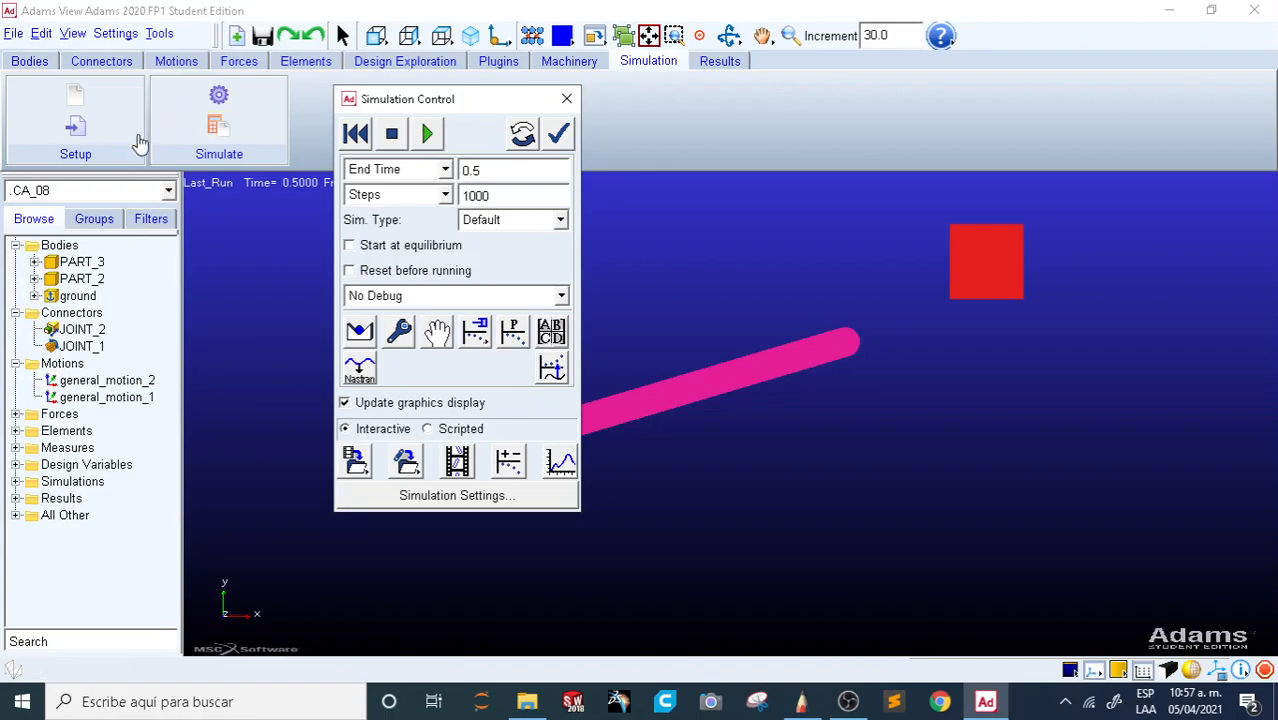
click(356, 133)
click(566, 100)
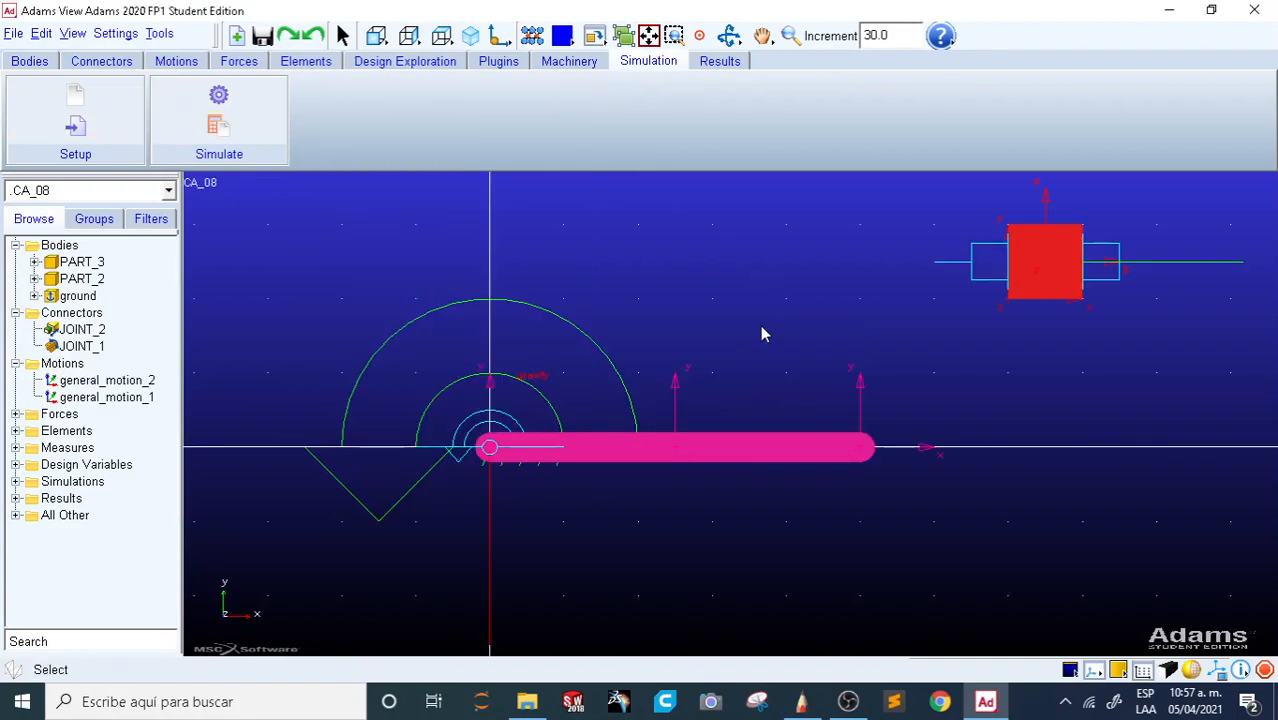
Step: Set the Rot Z'' velocity function of general_motion_1 on the bar's revolute joint to -10
drag(757, 281, 657, 358)
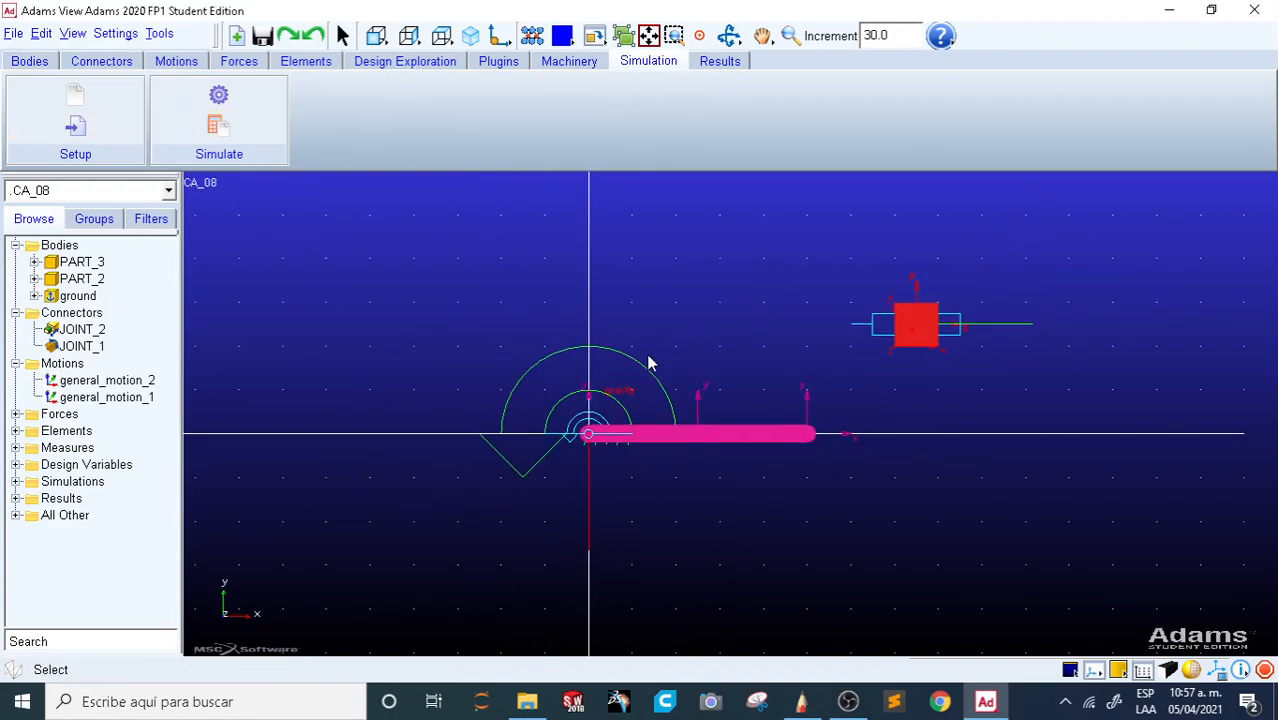
double_click(536, 366)
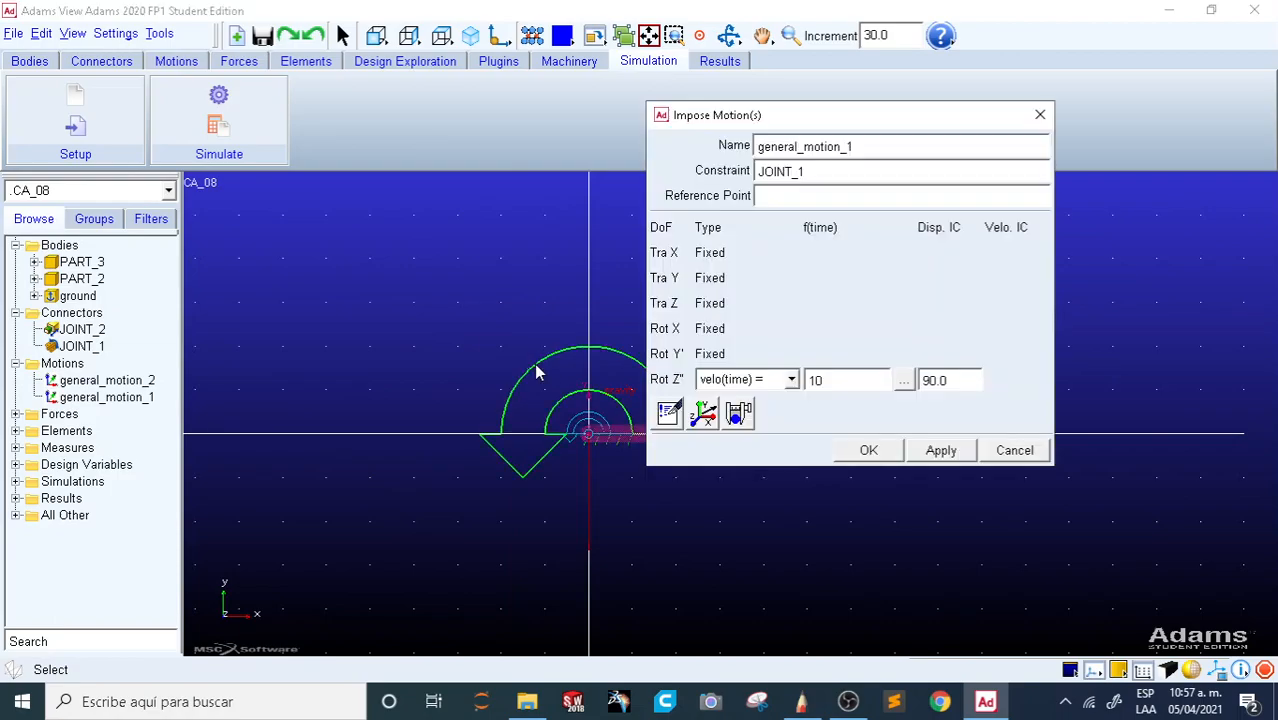
drag(730, 130, 367, 126)
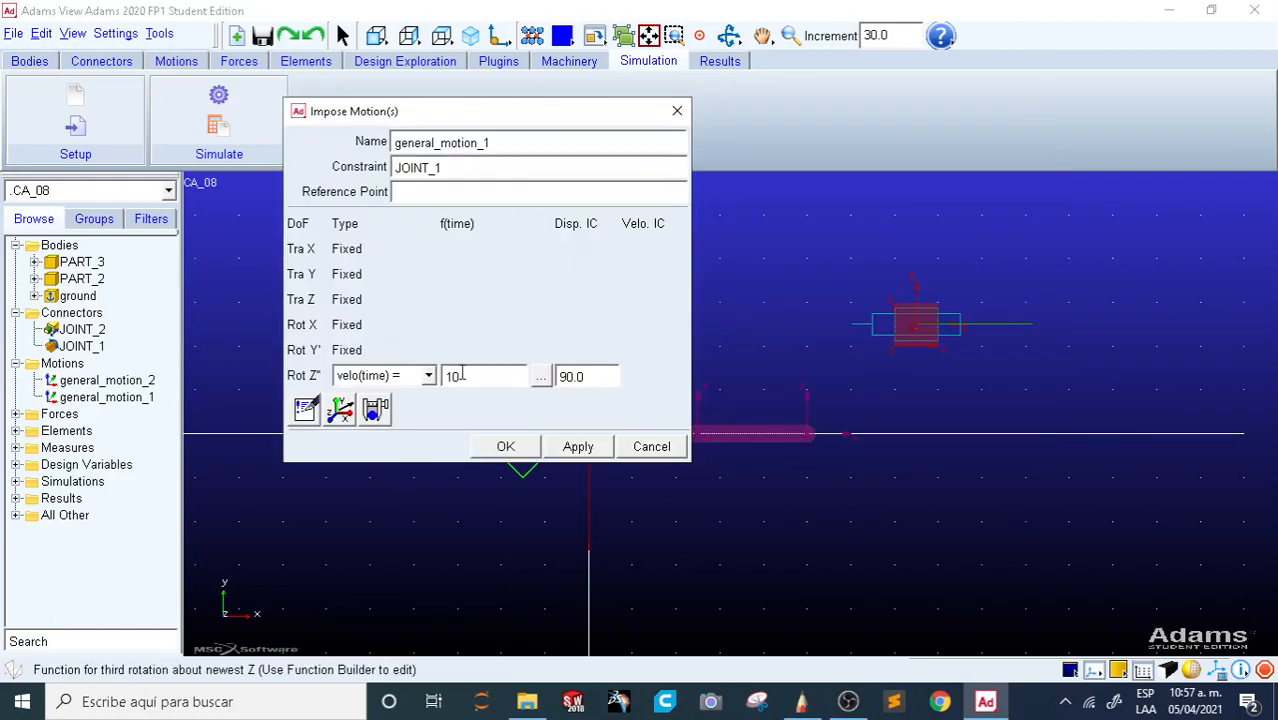
text(-)
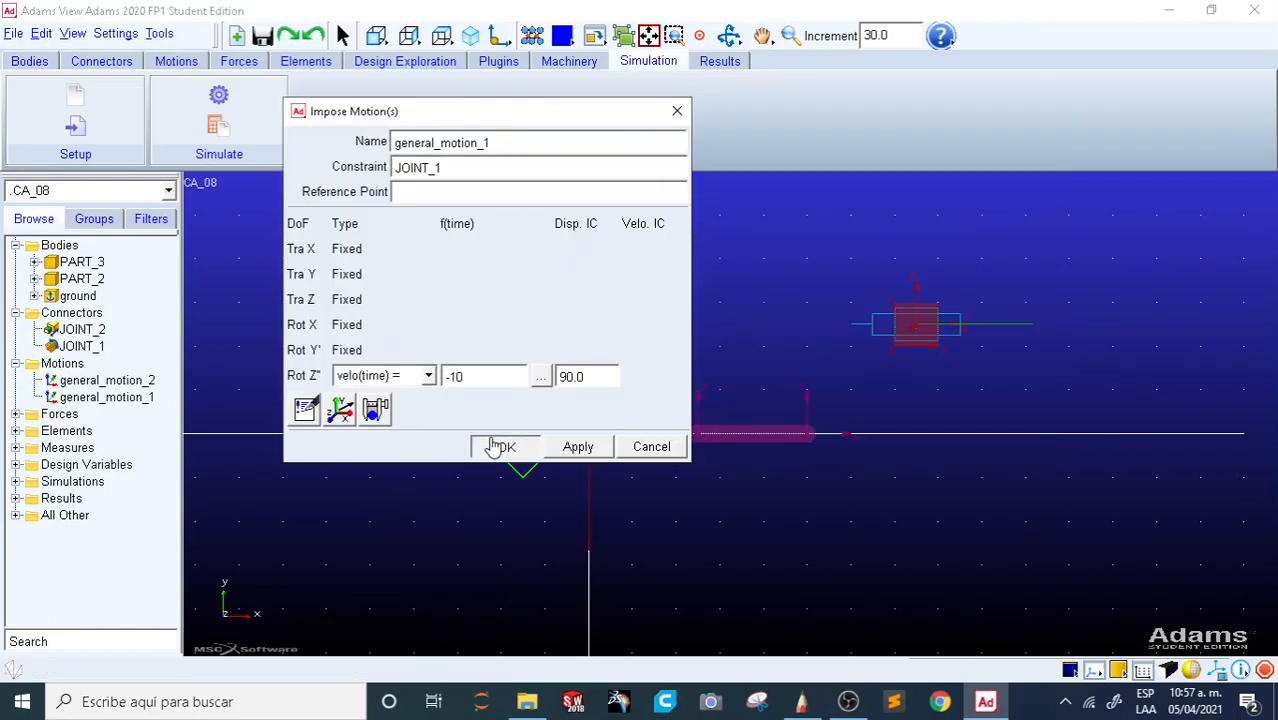
click(499, 446)
Step: Run the simulation with the bar's reversed rotation, reset the model and close the simulation controls
click(232, 95)
drag(455, 99, 978, 71)
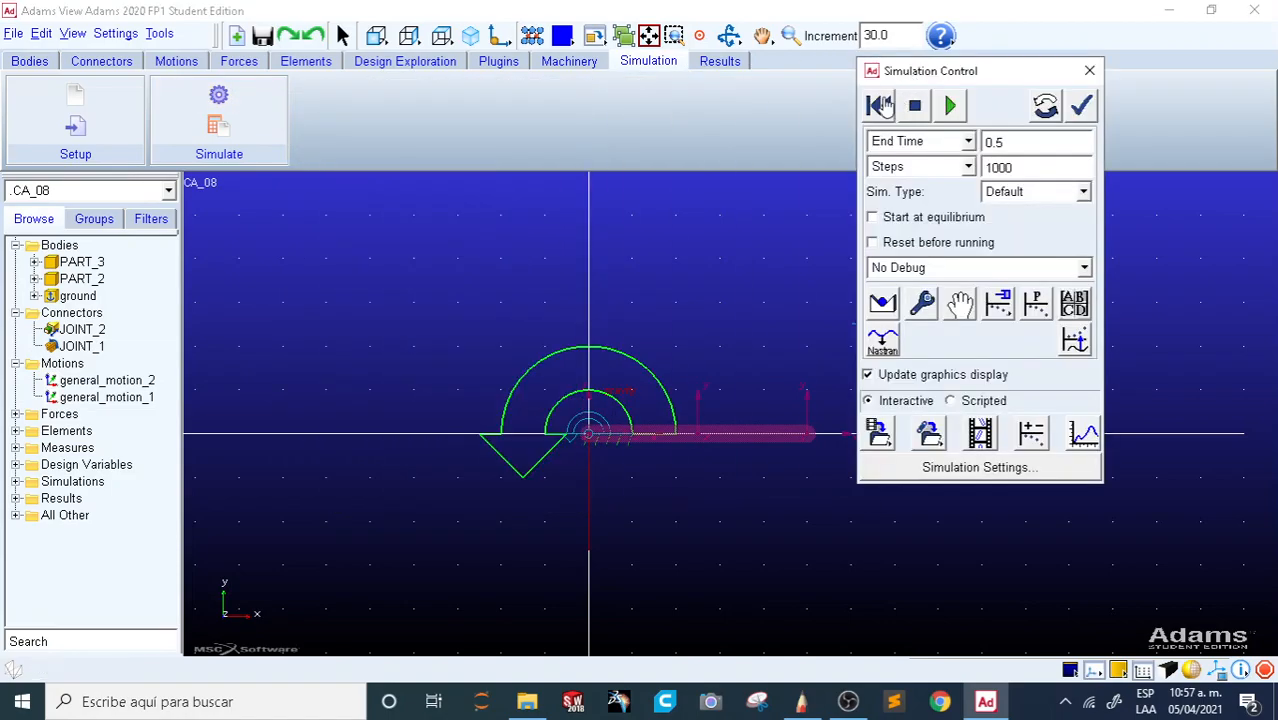
click(952, 106)
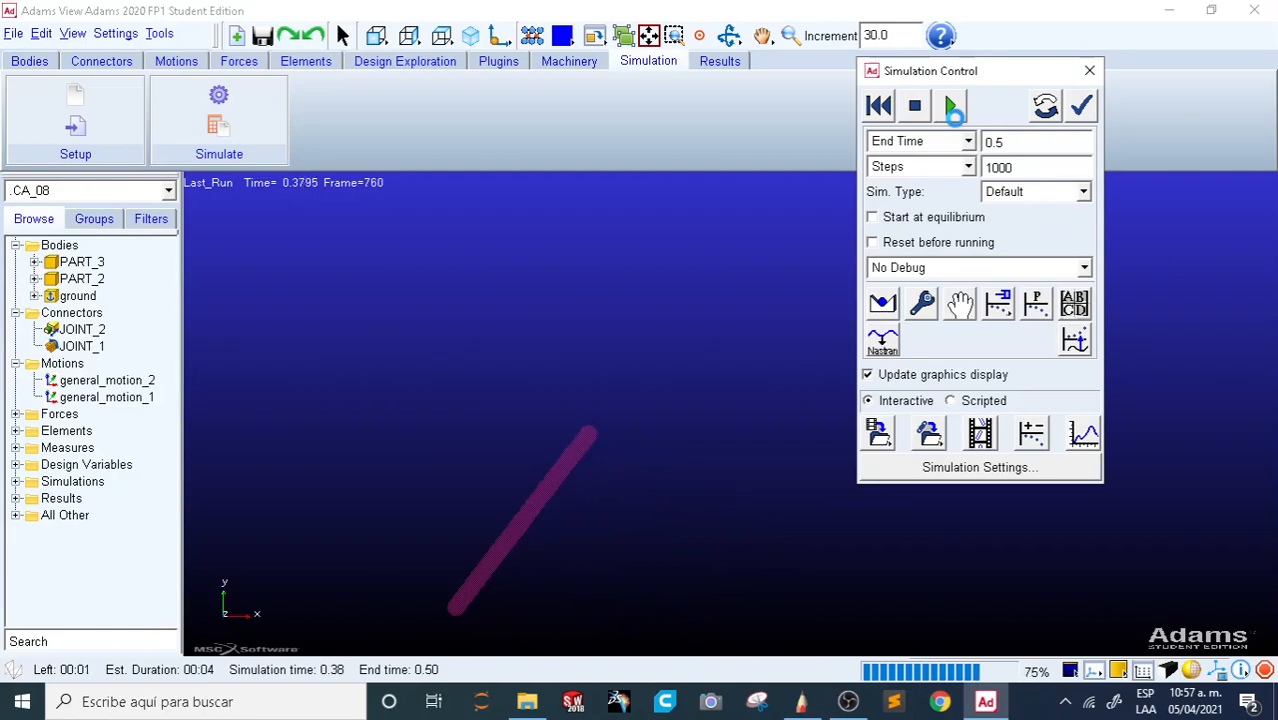
click(879, 106)
click(1089, 70)
Step: Set the Tra Z velocity function of general_motion_2 to -80*cos(time) and apply it
key(f)
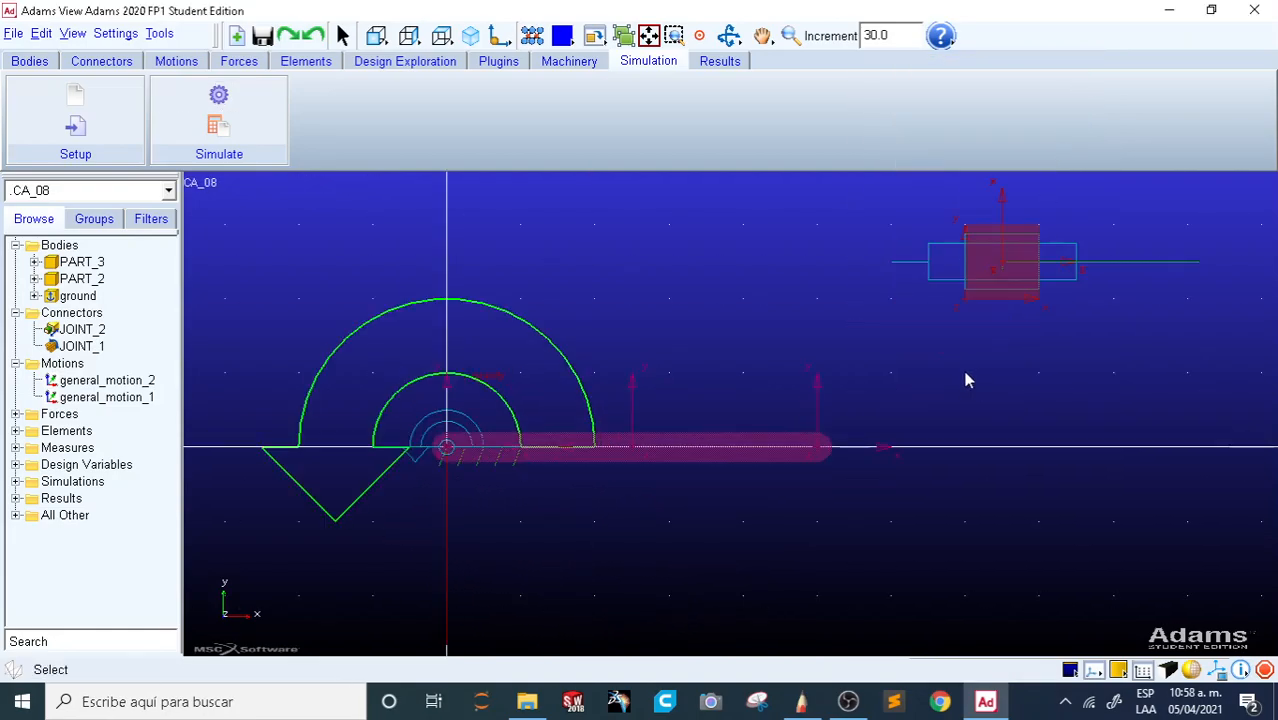
key(z)
drag(880, 361, 887, 378)
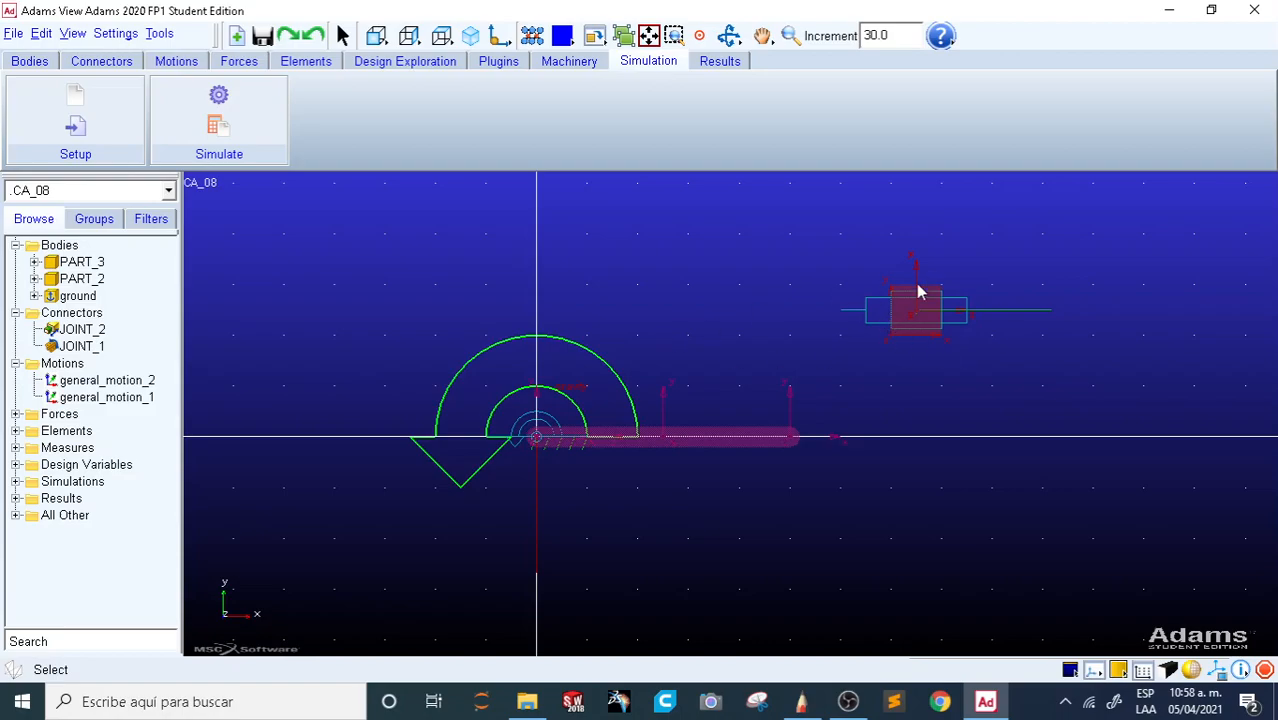
double_click(123, 386)
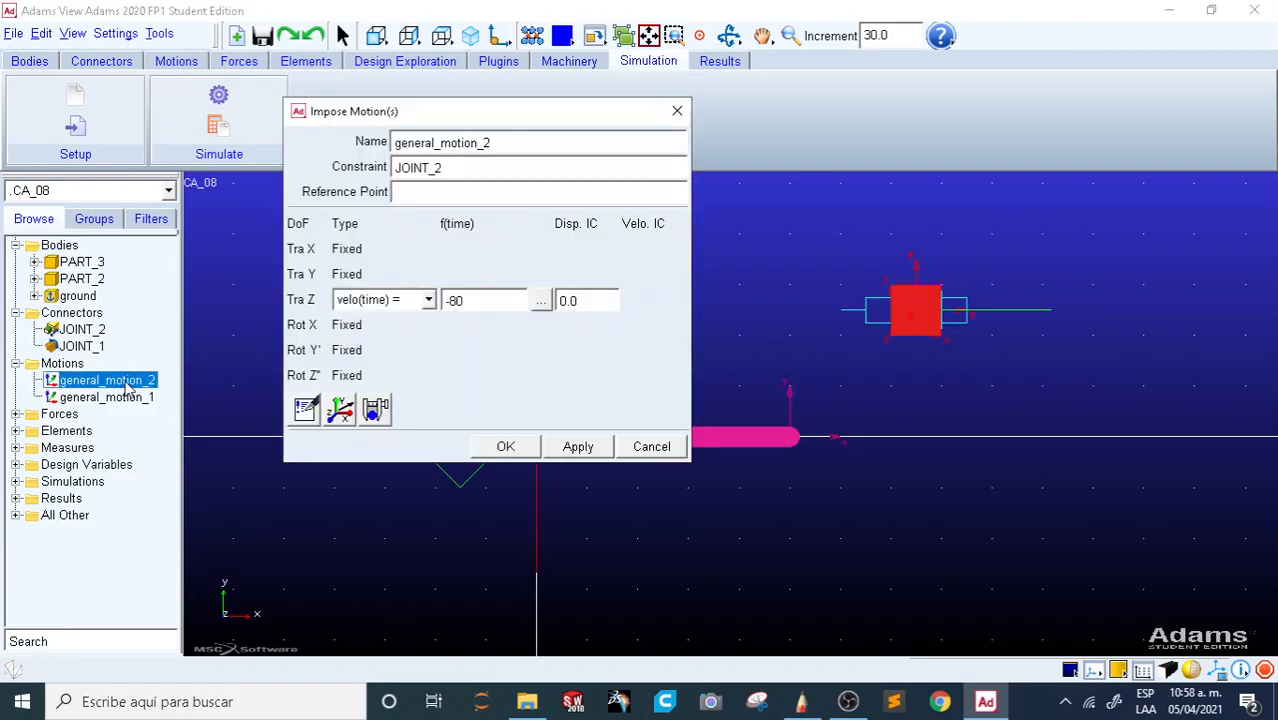
click(652, 447)
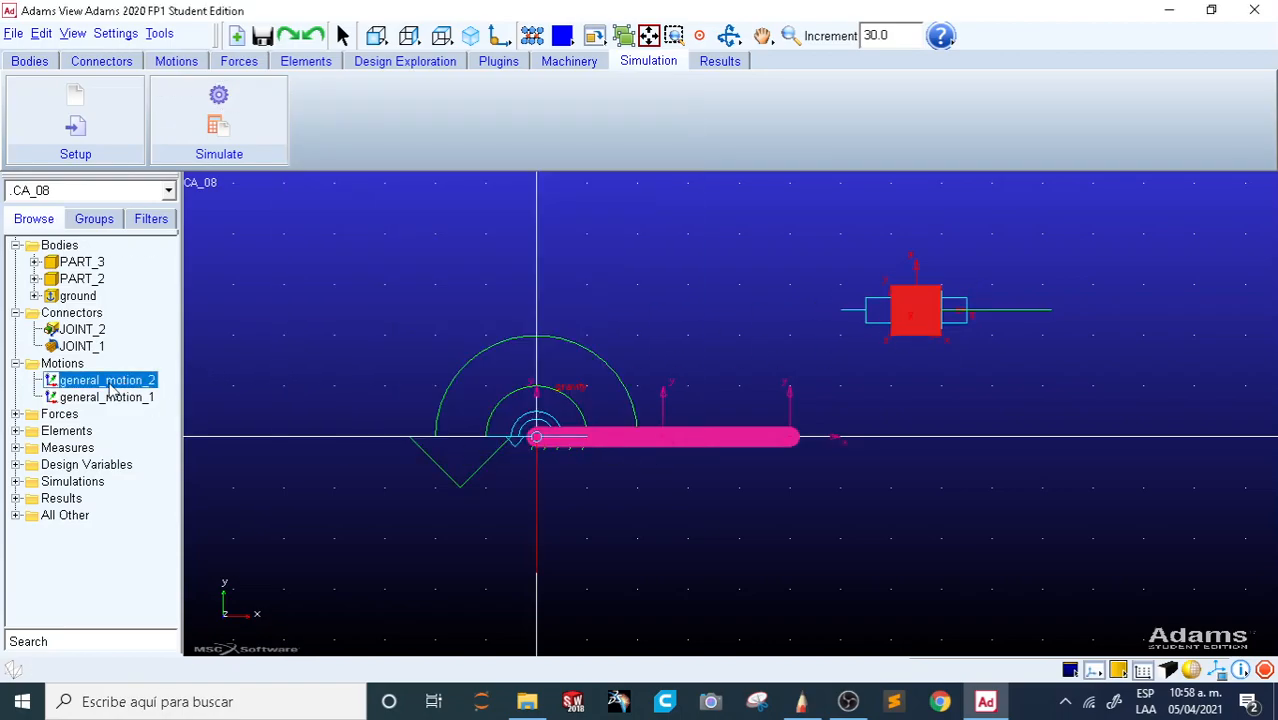
click(109, 393)
click(113, 382)
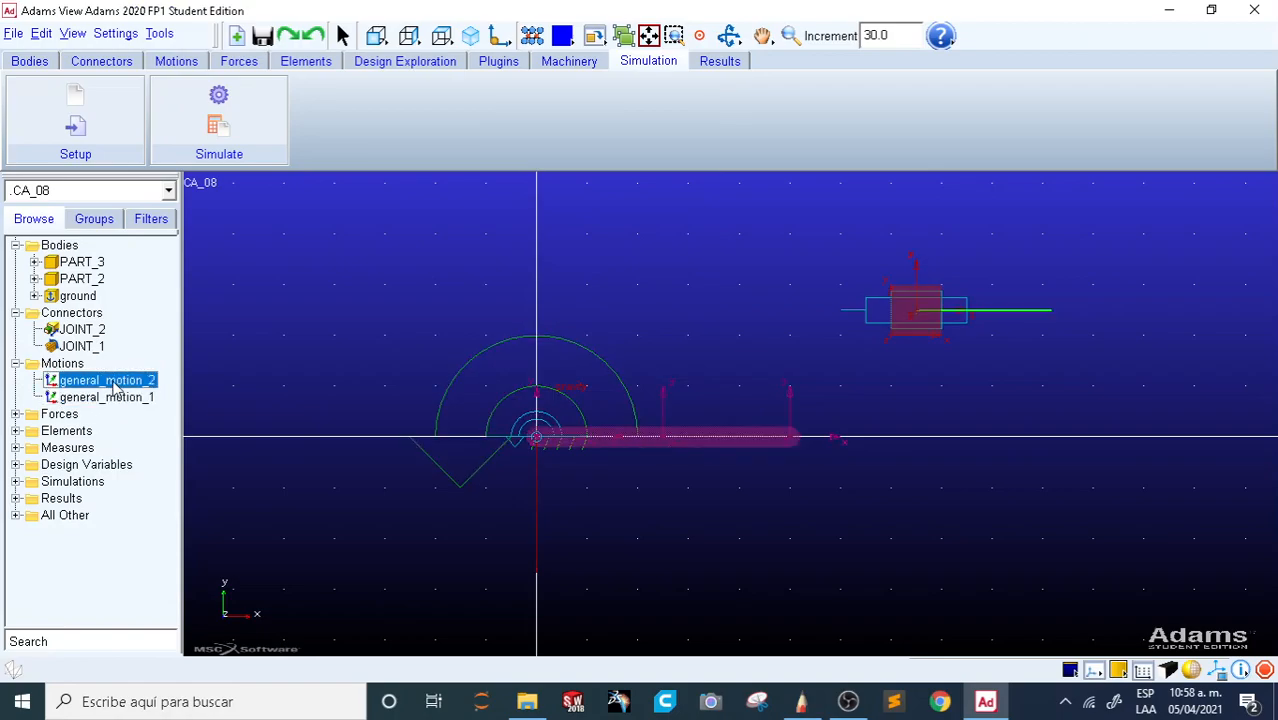
double_click(115, 386)
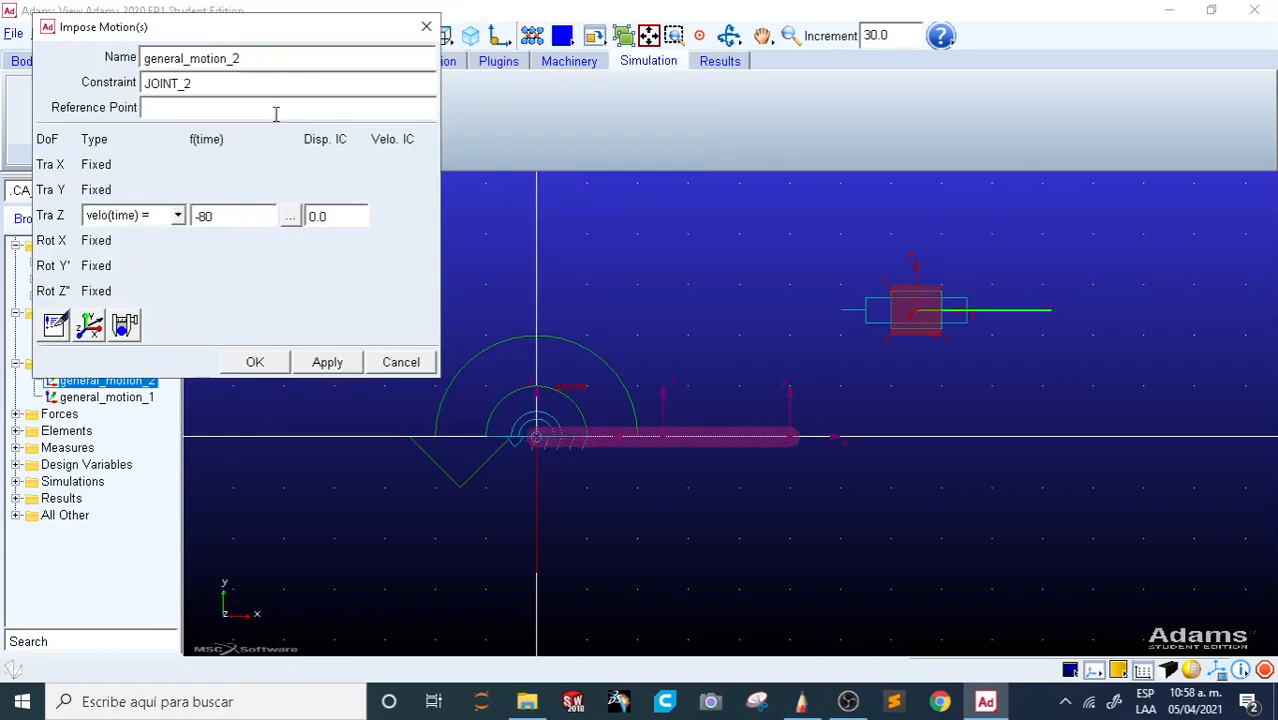
text(*cos(time))
click(327, 362)
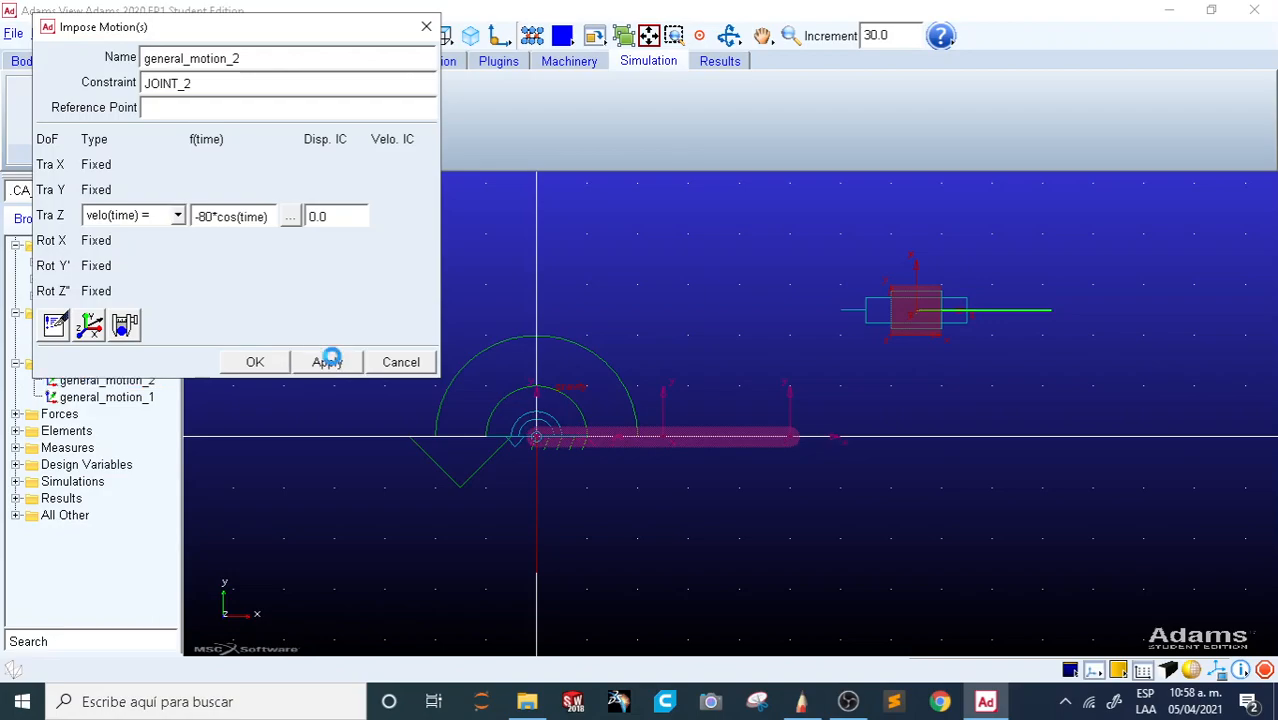
click(255, 362)
Step: Simulate the box's cosine velocity motion, reset the model and close the simulation controls
click(219, 110)
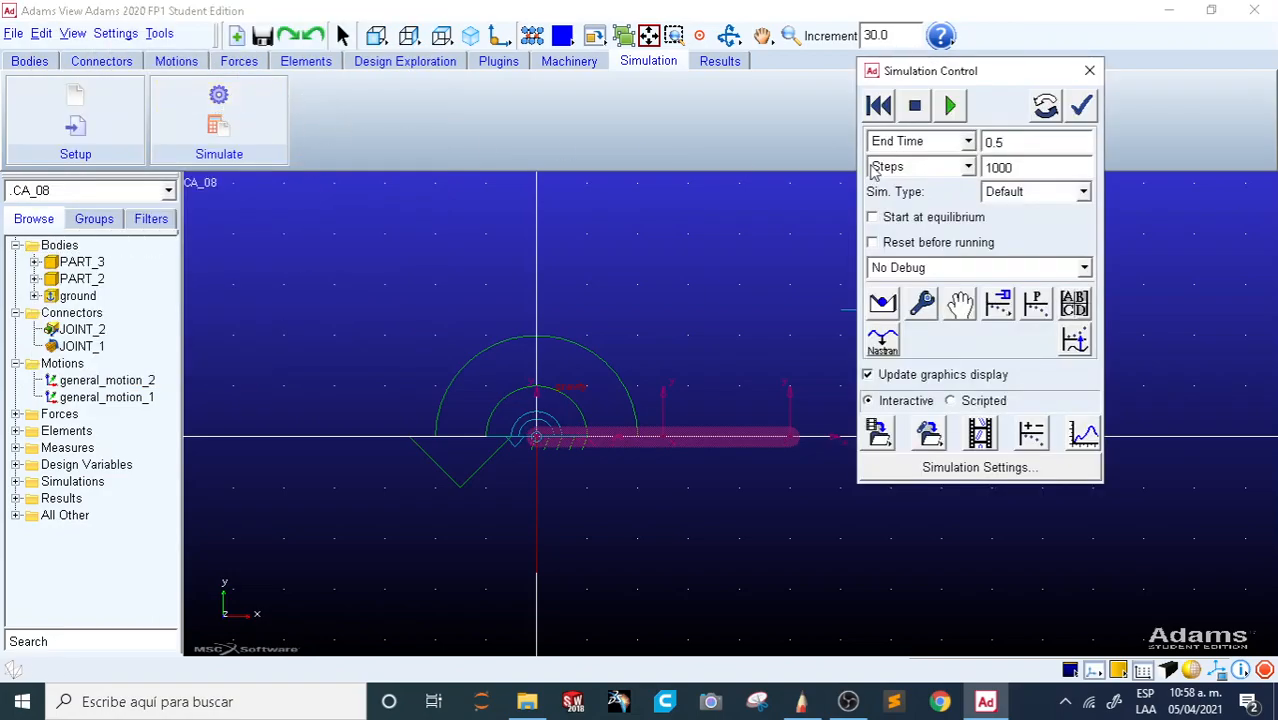
drag(975, 76, 245, 56)
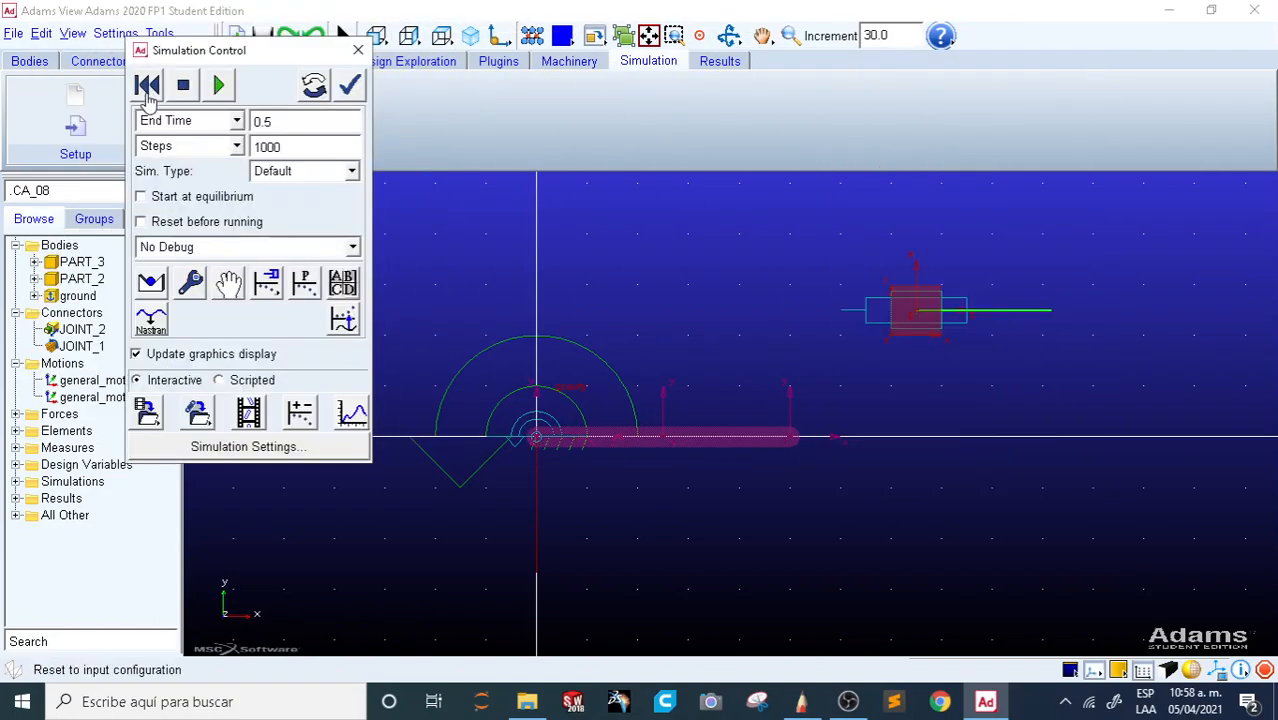
click(223, 85)
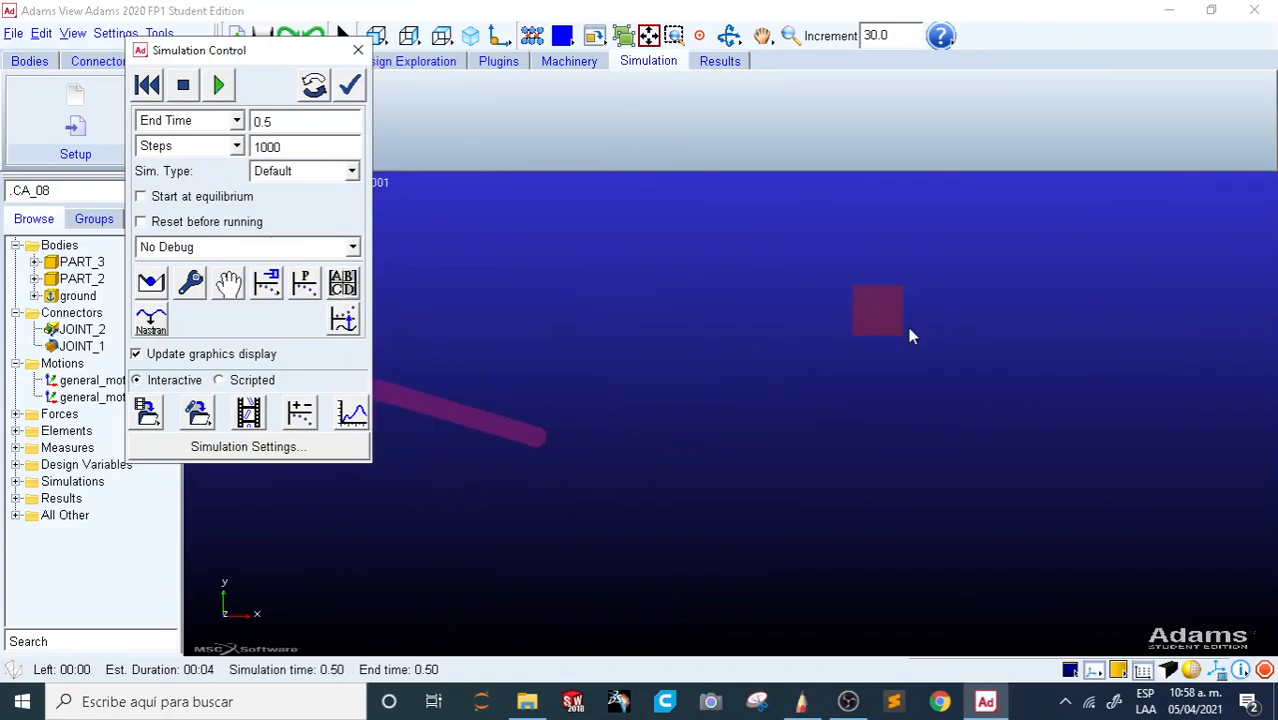
click(150, 90)
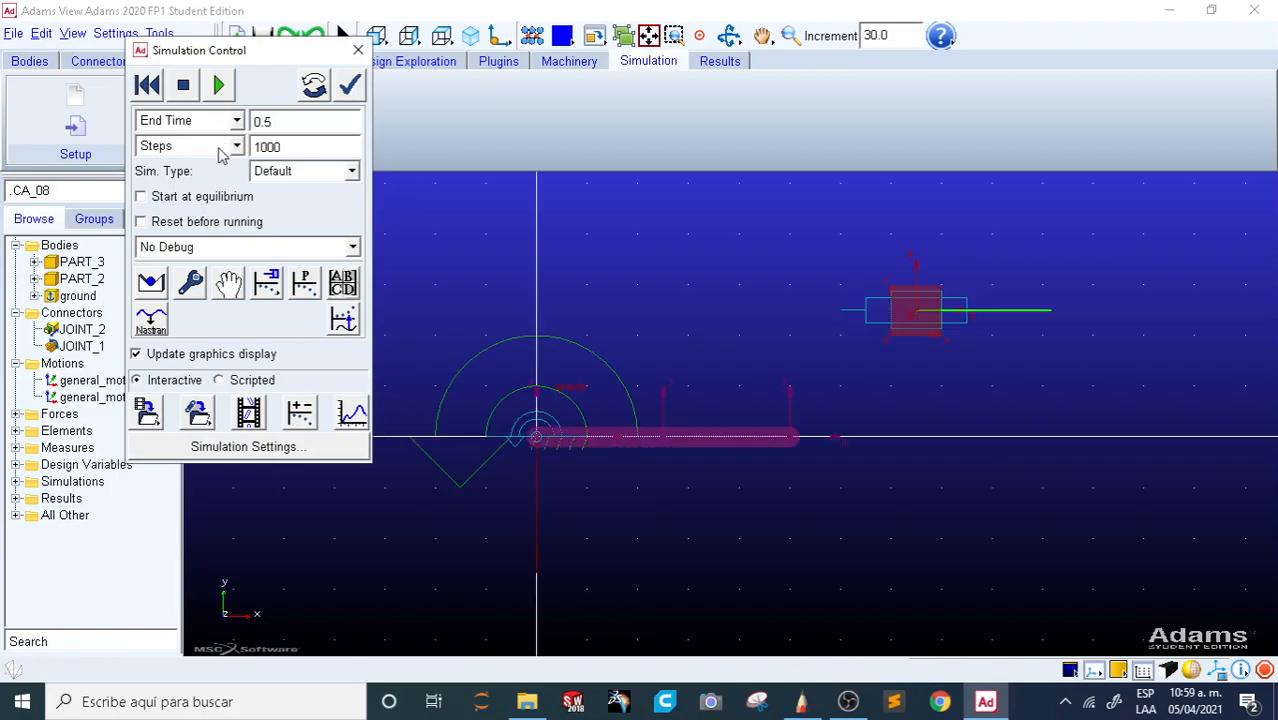
click(358, 49)
Step: Set the Tra Z velocity function of general_motion_2 on the box's translational joint to 80*cos(10*time) and apply it
double_click(97, 331)
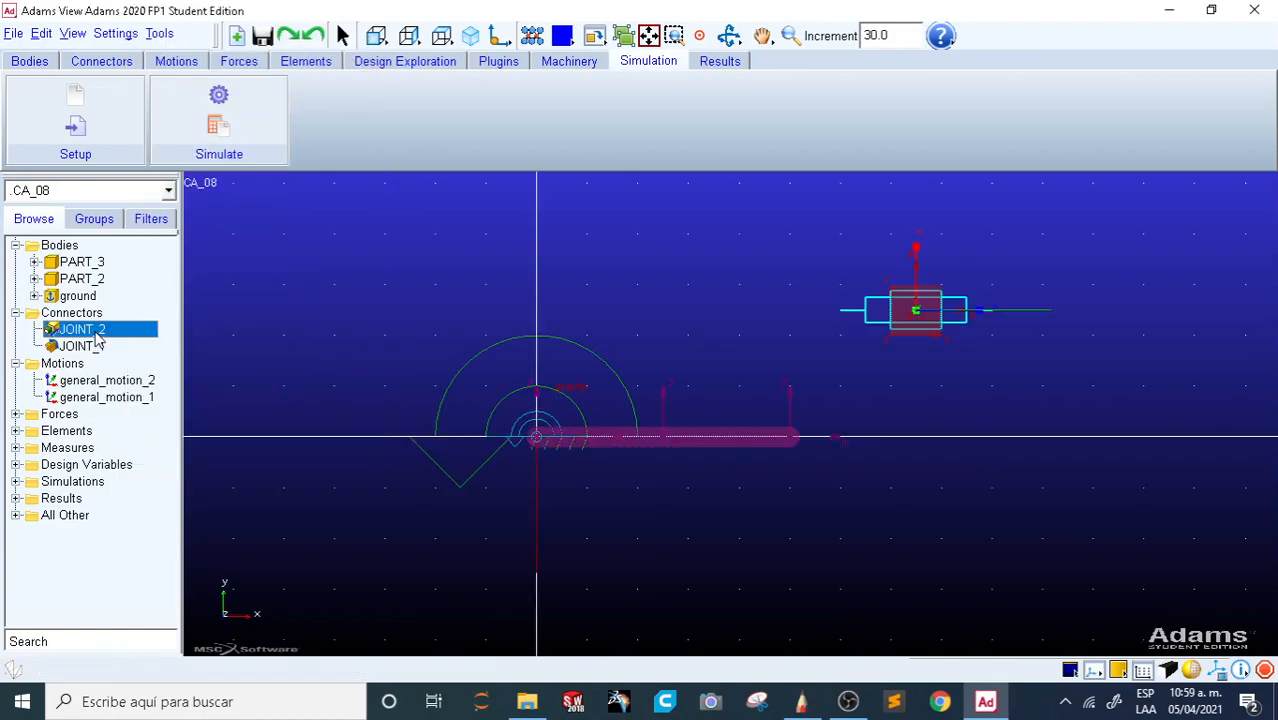
click(377, 378)
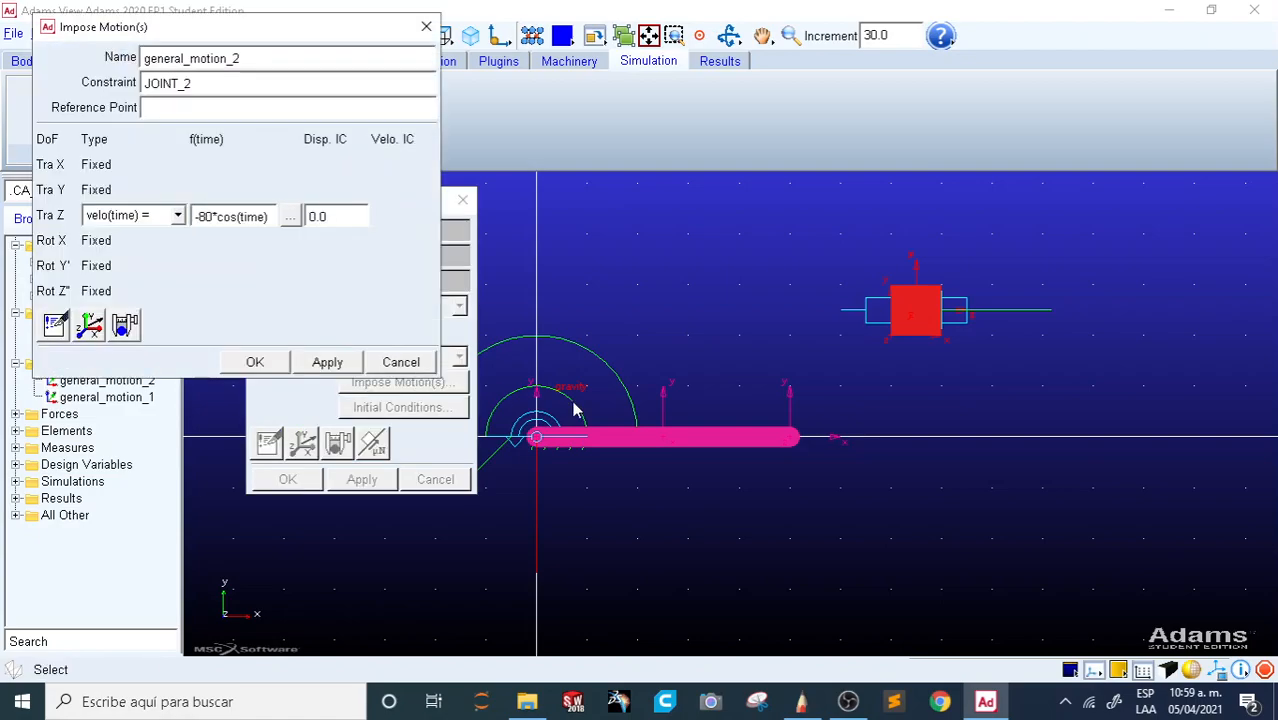
double_click(198, 221)
key(Right)
key(Home)
key(Delete)
key(Right)
key(Right)
key(Right)
key(Right)
key(Right)
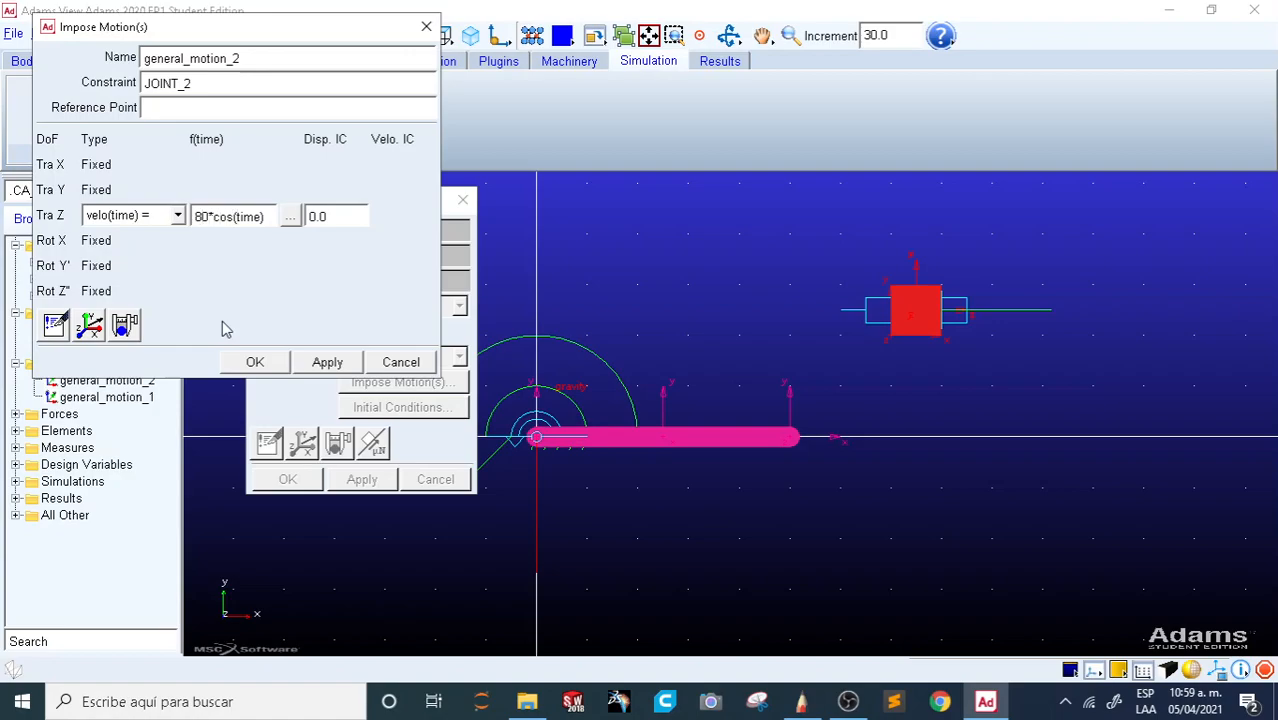
text(10*)
drag(439, 378, 580, 405)
click(394, 389)
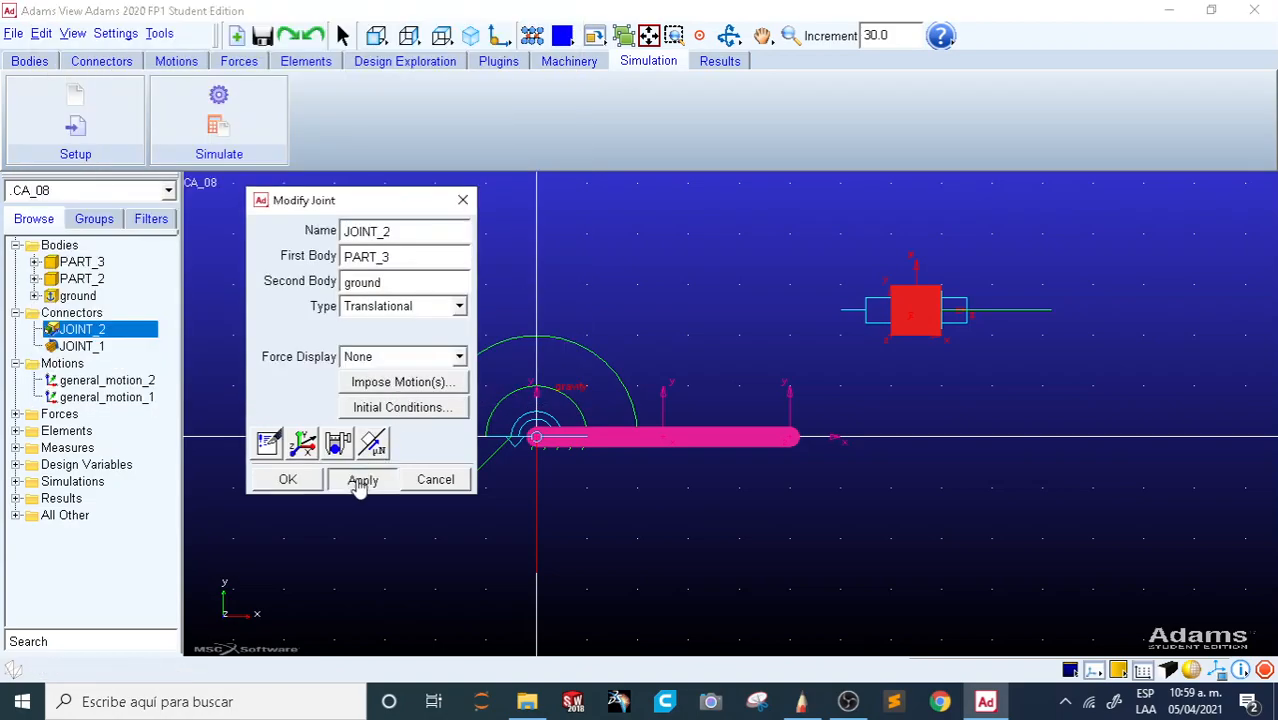
click(310, 479)
Step: Simulate the faster cosine motion for 0.5 s, set the end time to 1 and reset the model
click(248, 115)
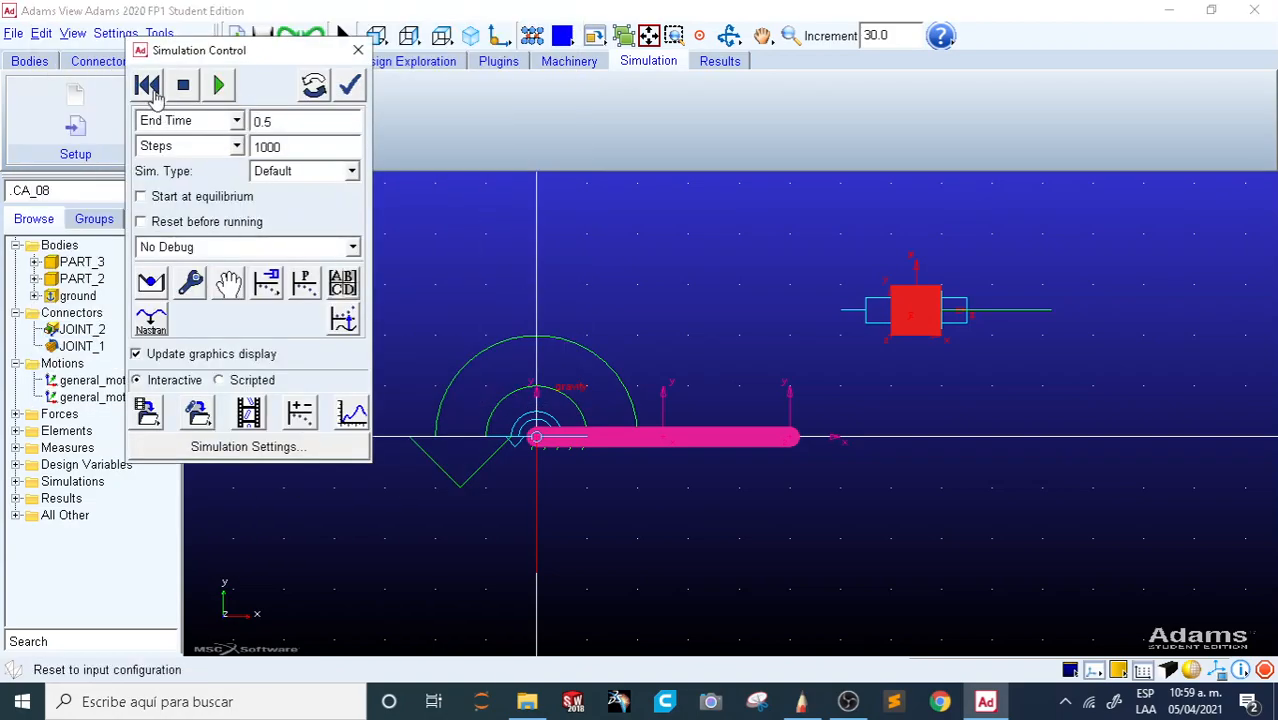
click(218, 86)
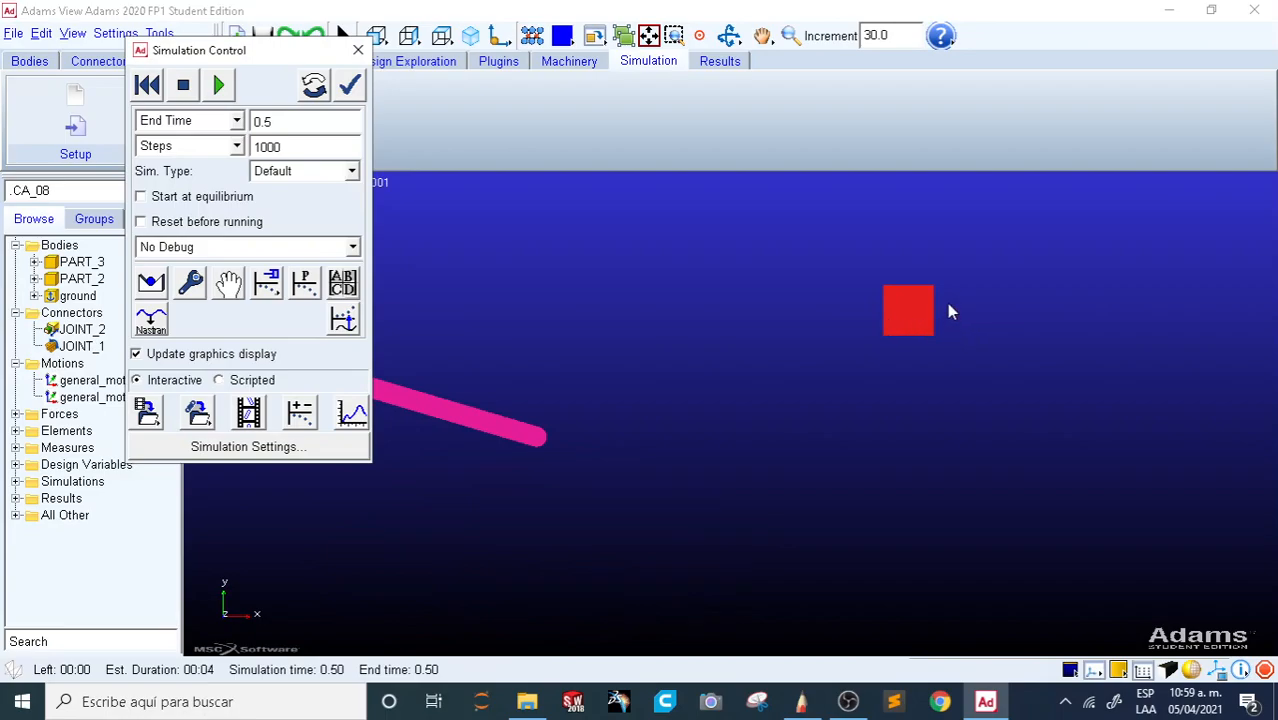
double_click(262, 121)
text(1)
click(147, 85)
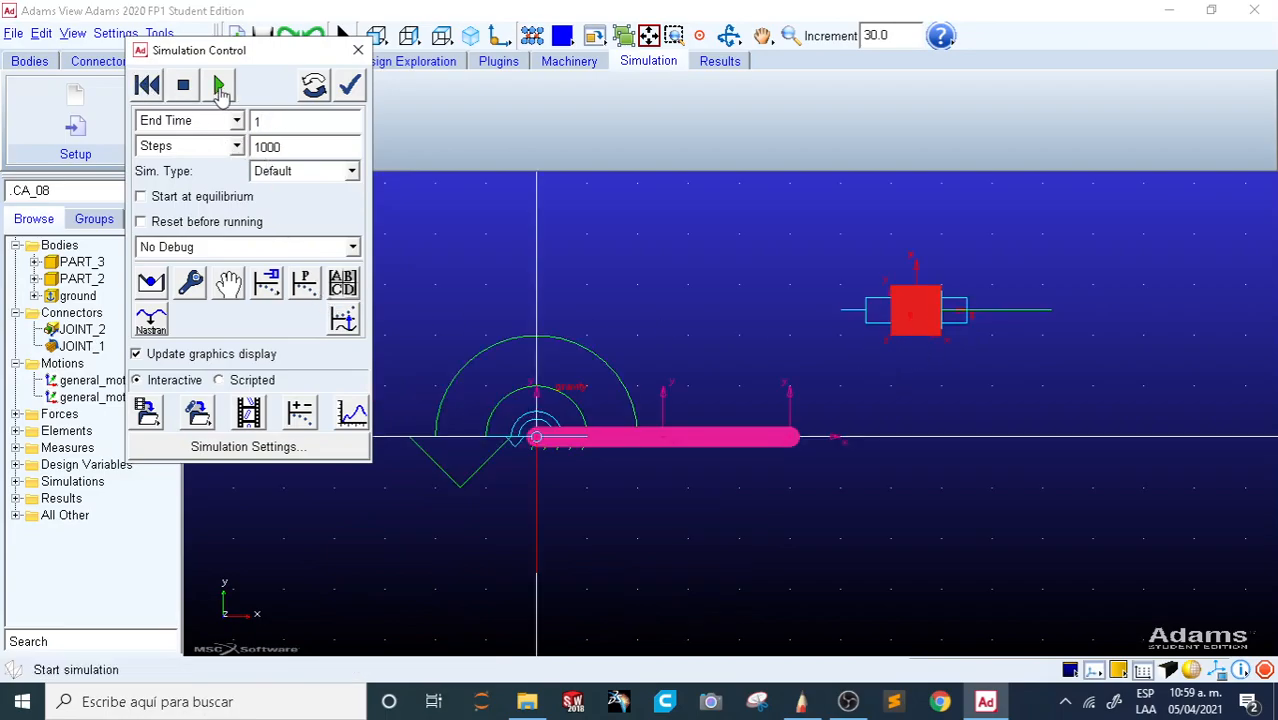
Step: Run the simulation with the 1 s end time, reset the model and close the simulation controls
click(220, 87)
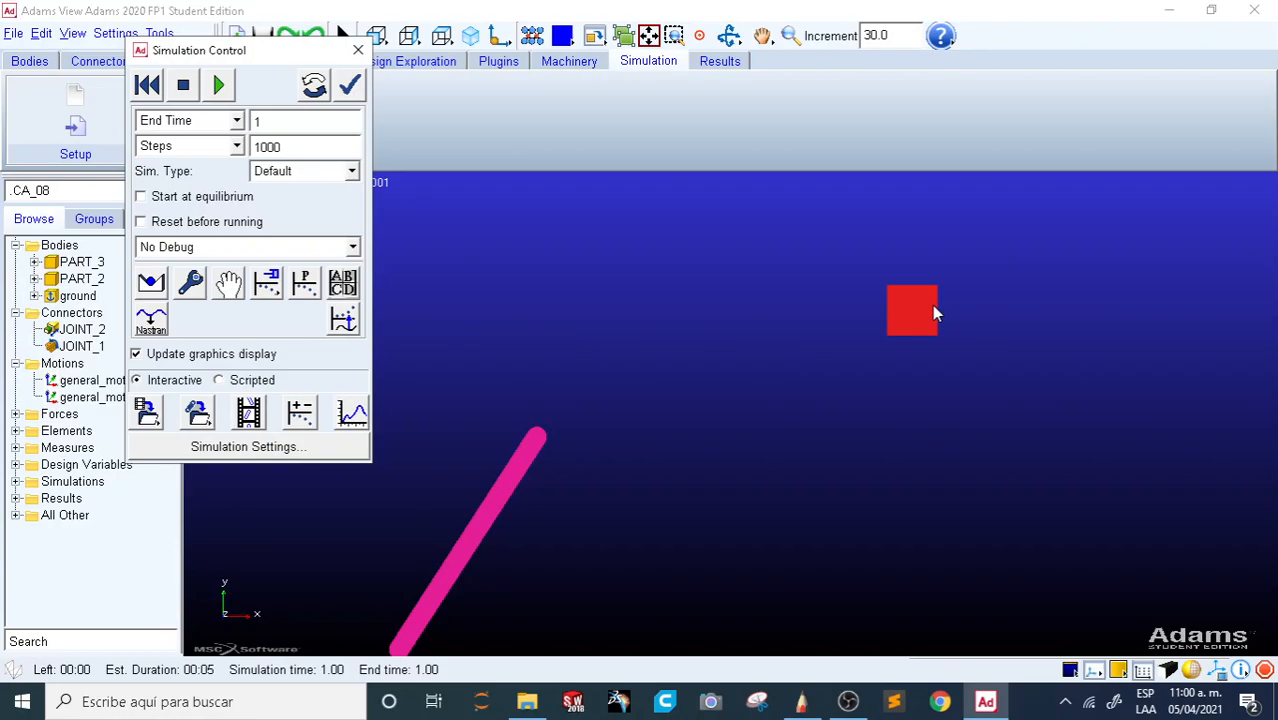
click(147, 84)
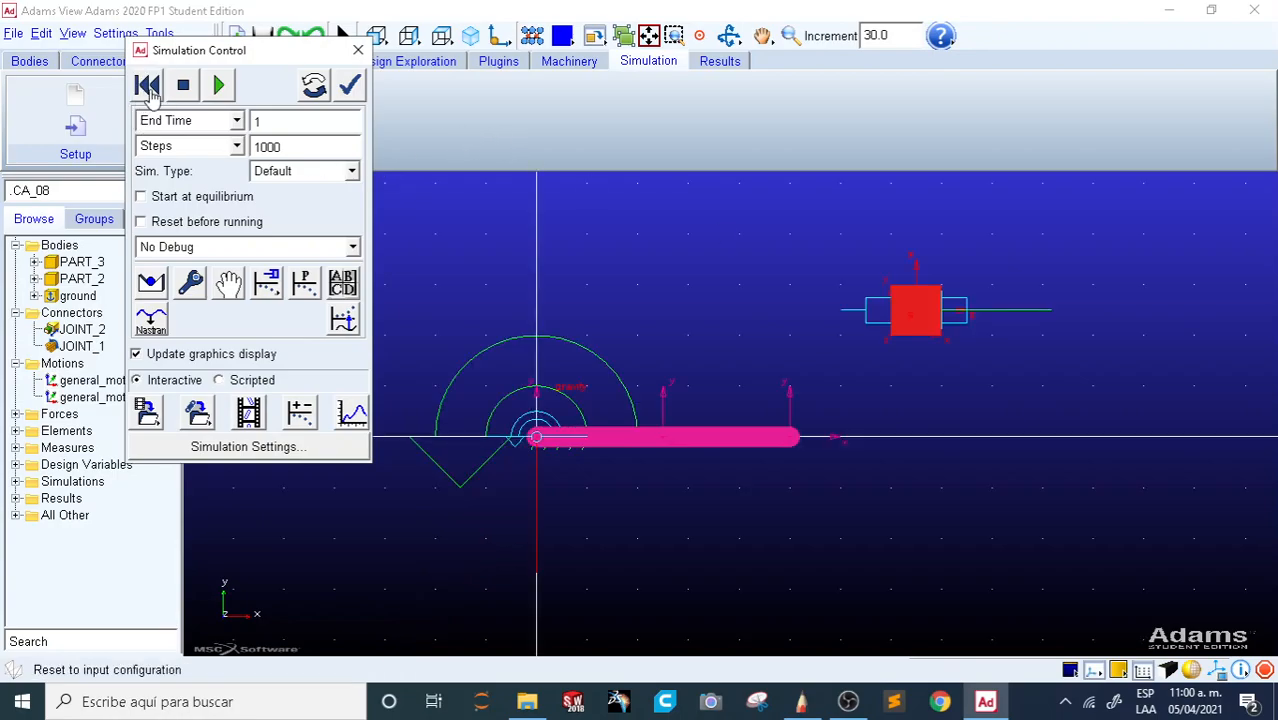
click(358, 50)
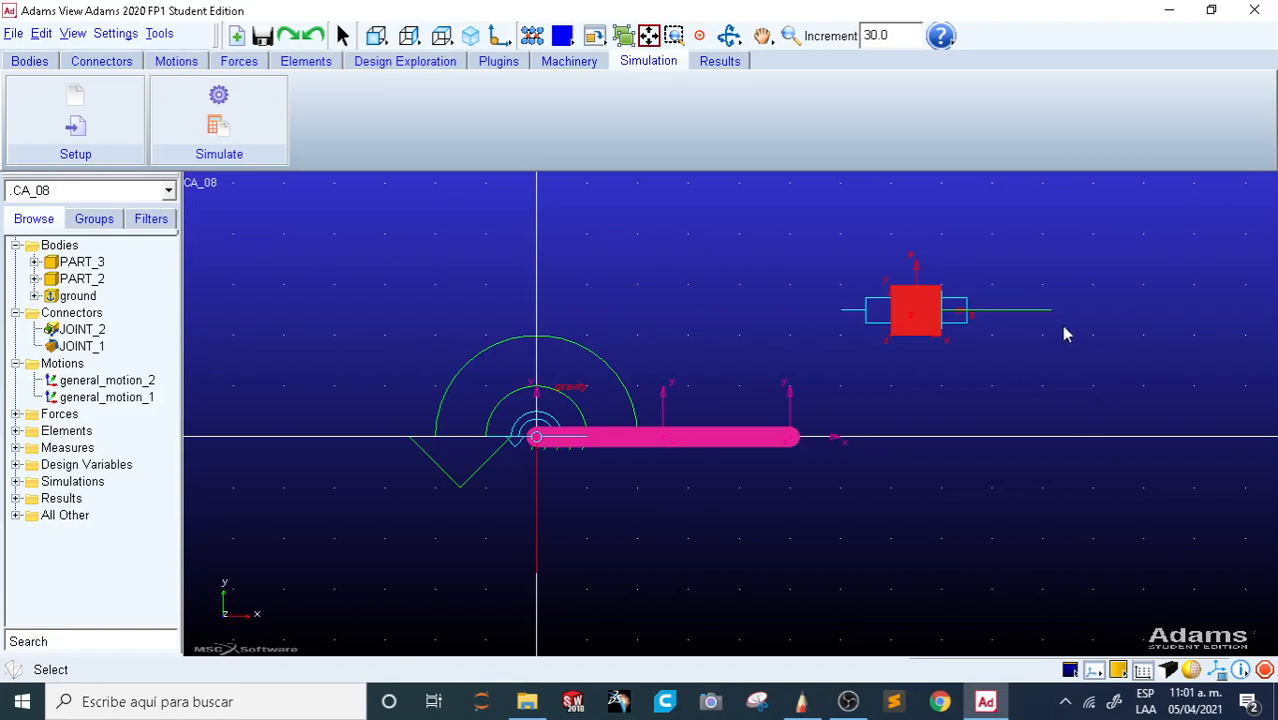
Step: Delete general_motion_1 and general_motion_2 from the model
click(80, 398)
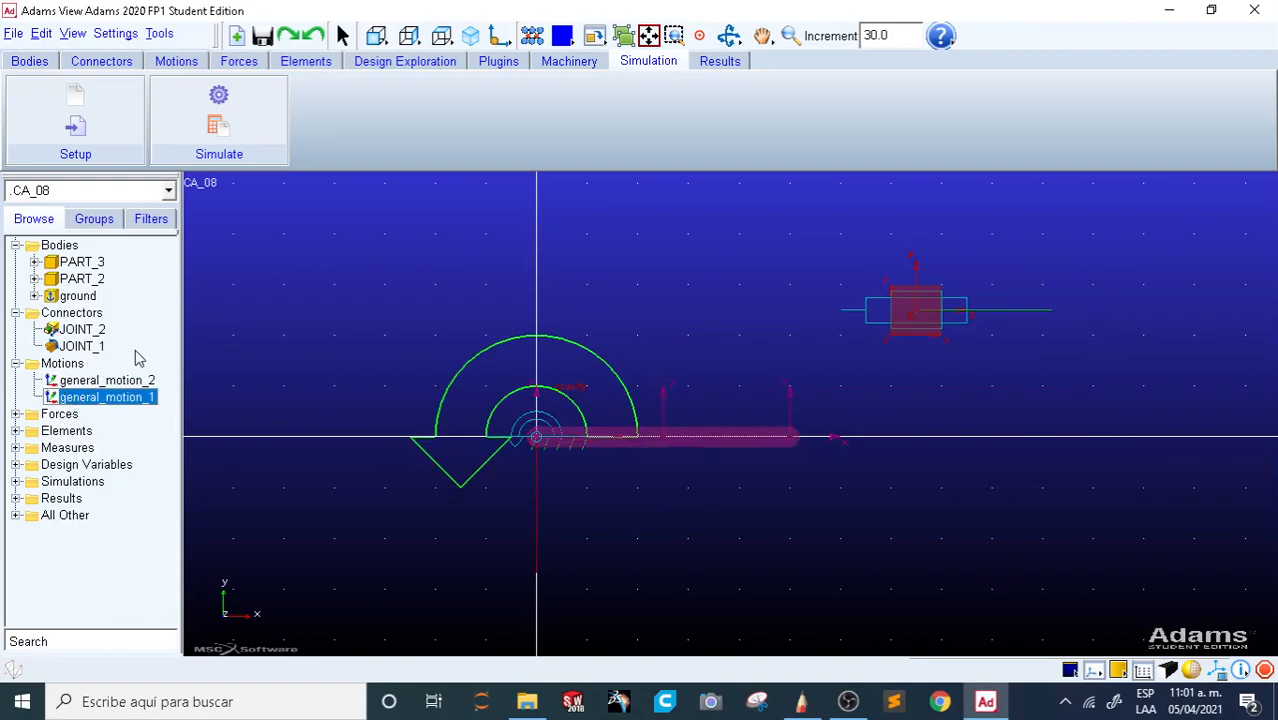
click(83, 382)
click(104, 400)
right_click(104, 400)
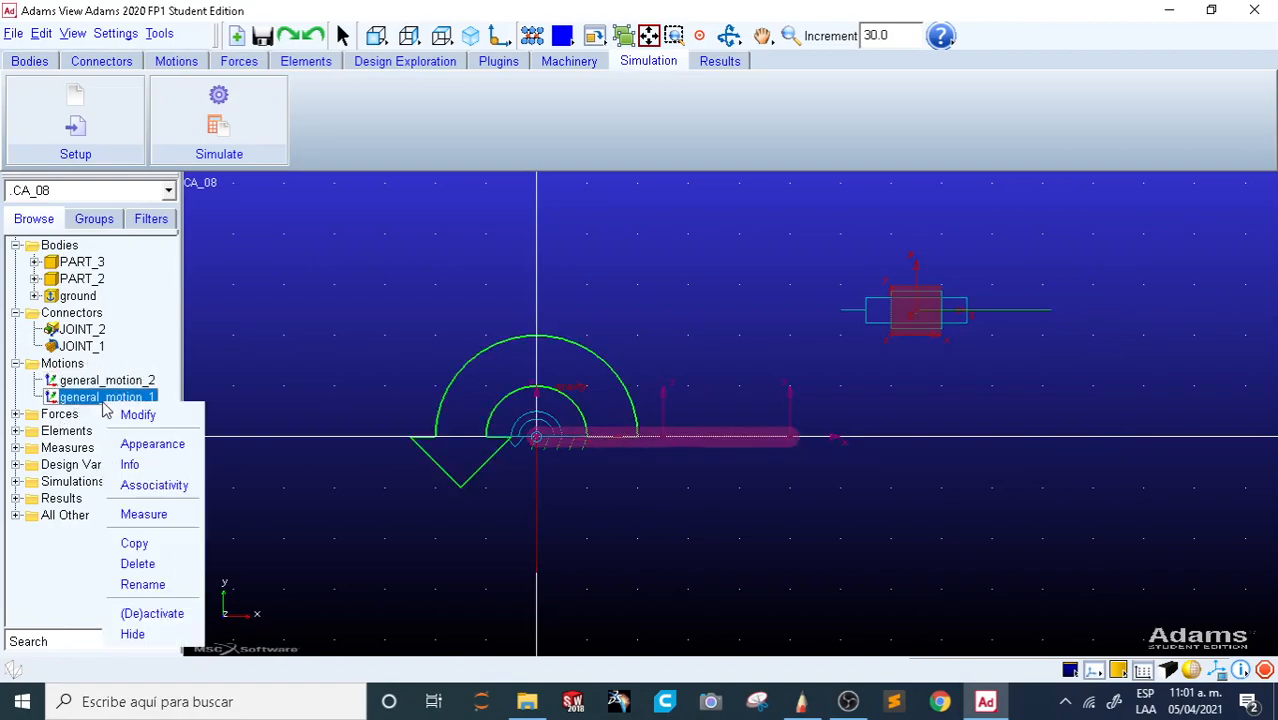
click(157, 566)
right_click(124, 386)
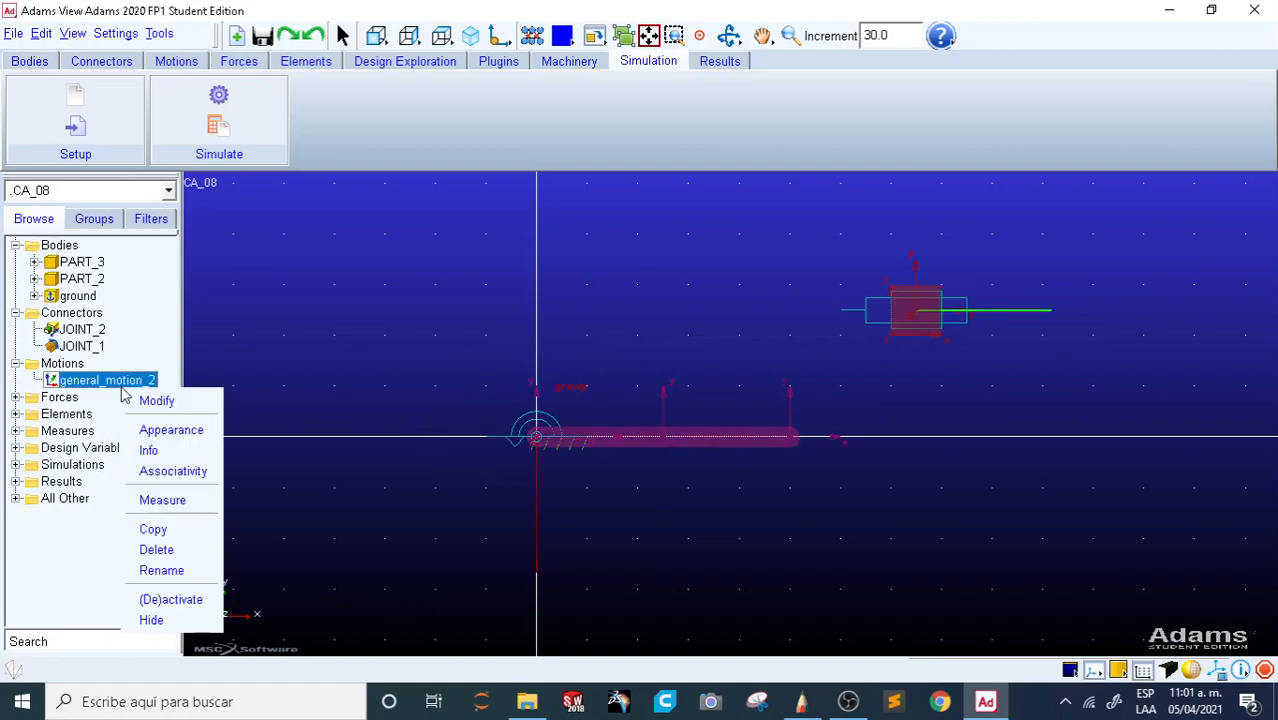
click(163, 556)
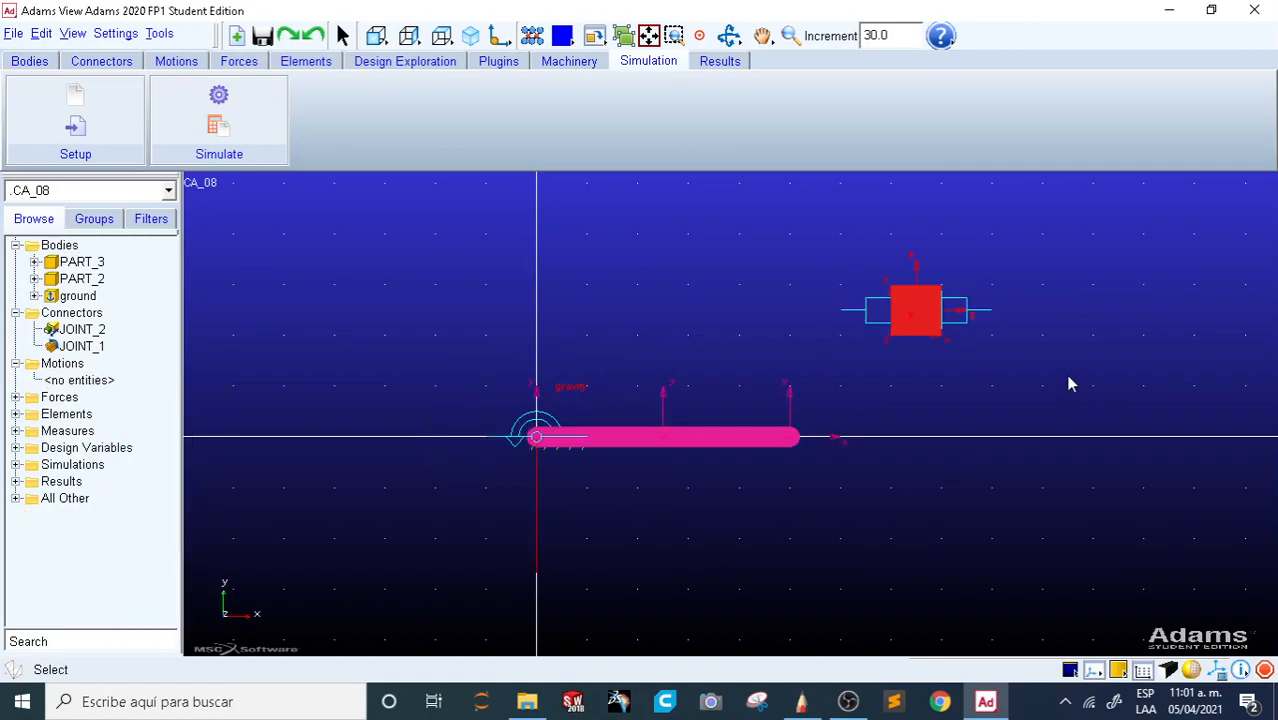
Step: Examine the Rot Z'' motion types offered when imposing motion on the bar's revolute joint JOINT_1, cancelling without a selection
key(r)
drag(1141, 382, 1076, 427)
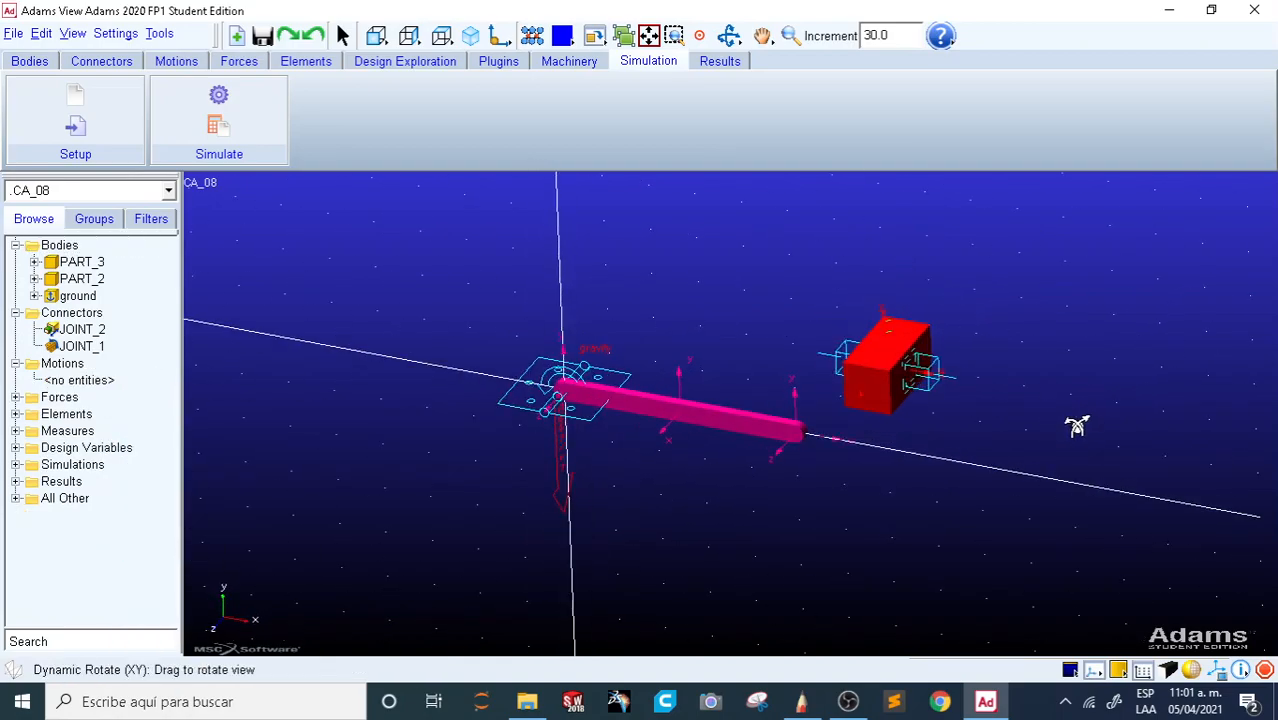
double_click(84, 346)
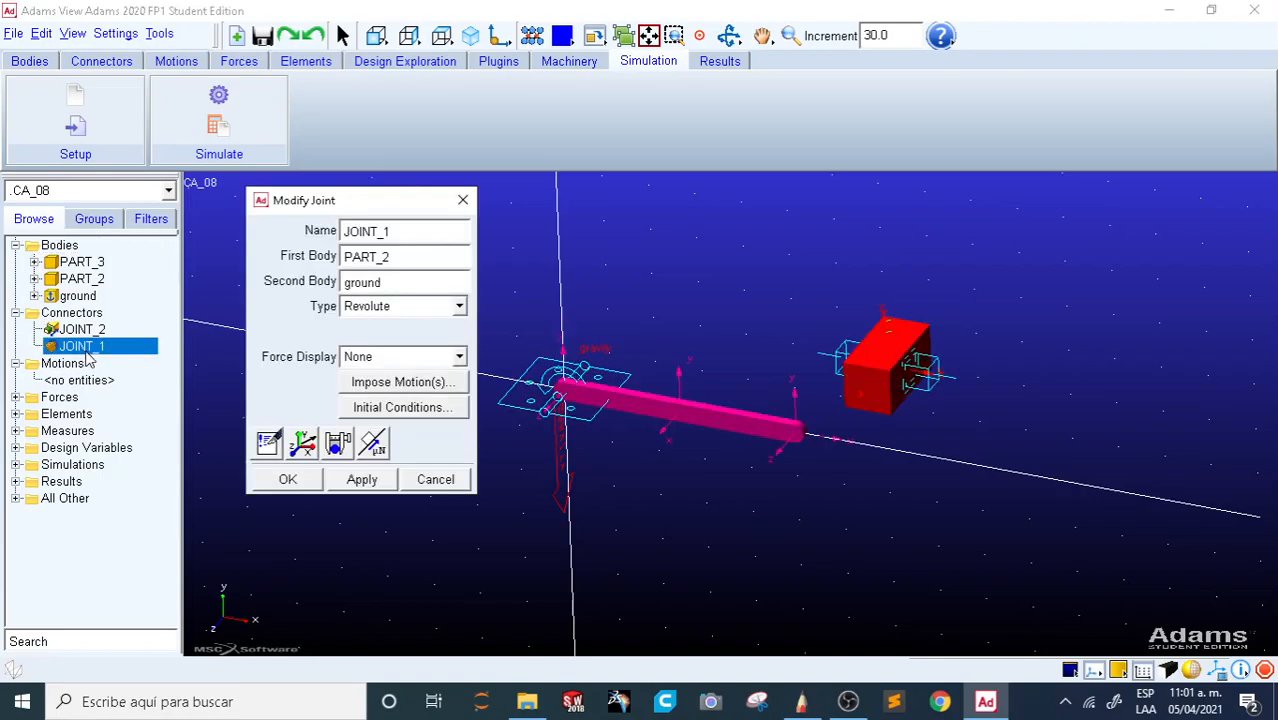
click(390, 382)
click(140, 292)
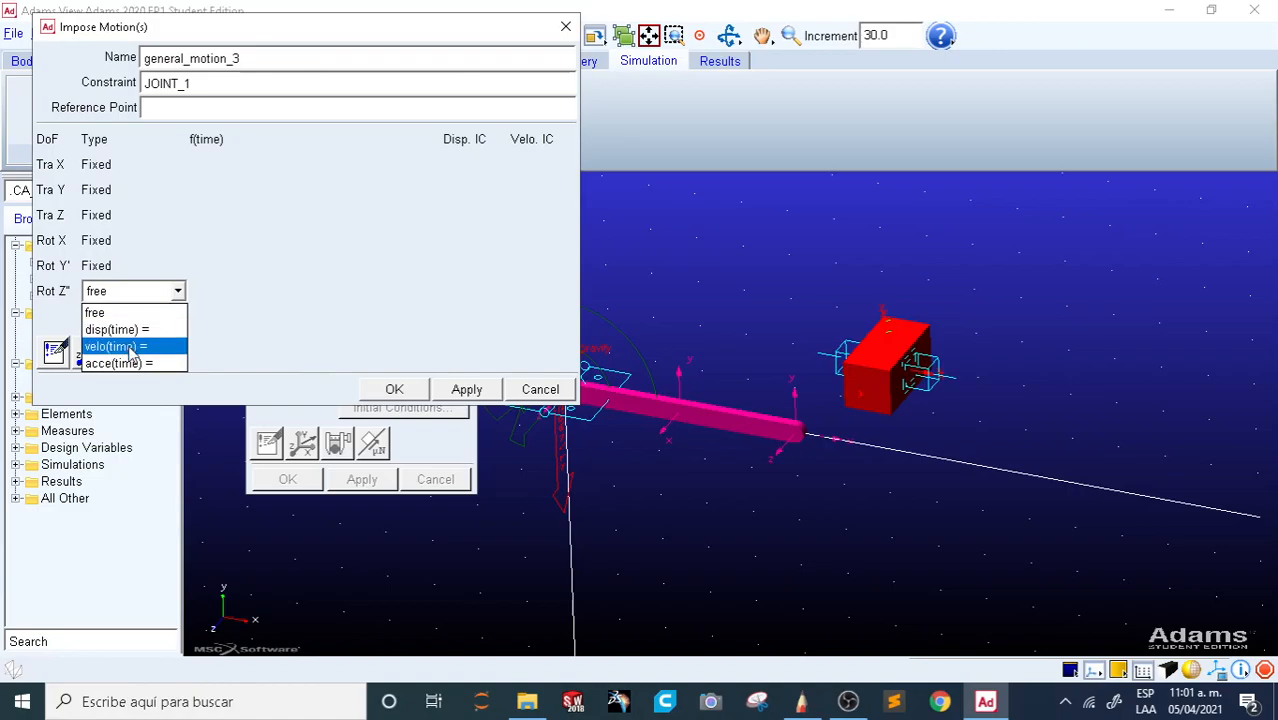
click(296, 316)
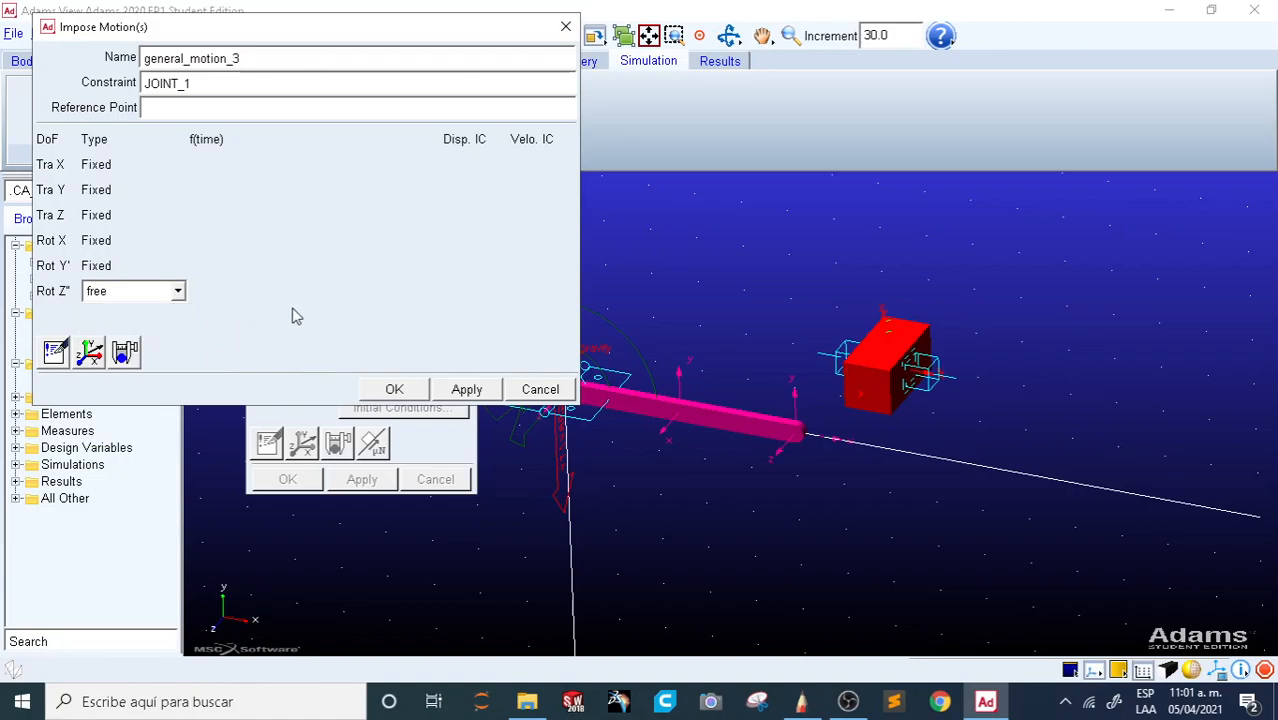
click(521, 396)
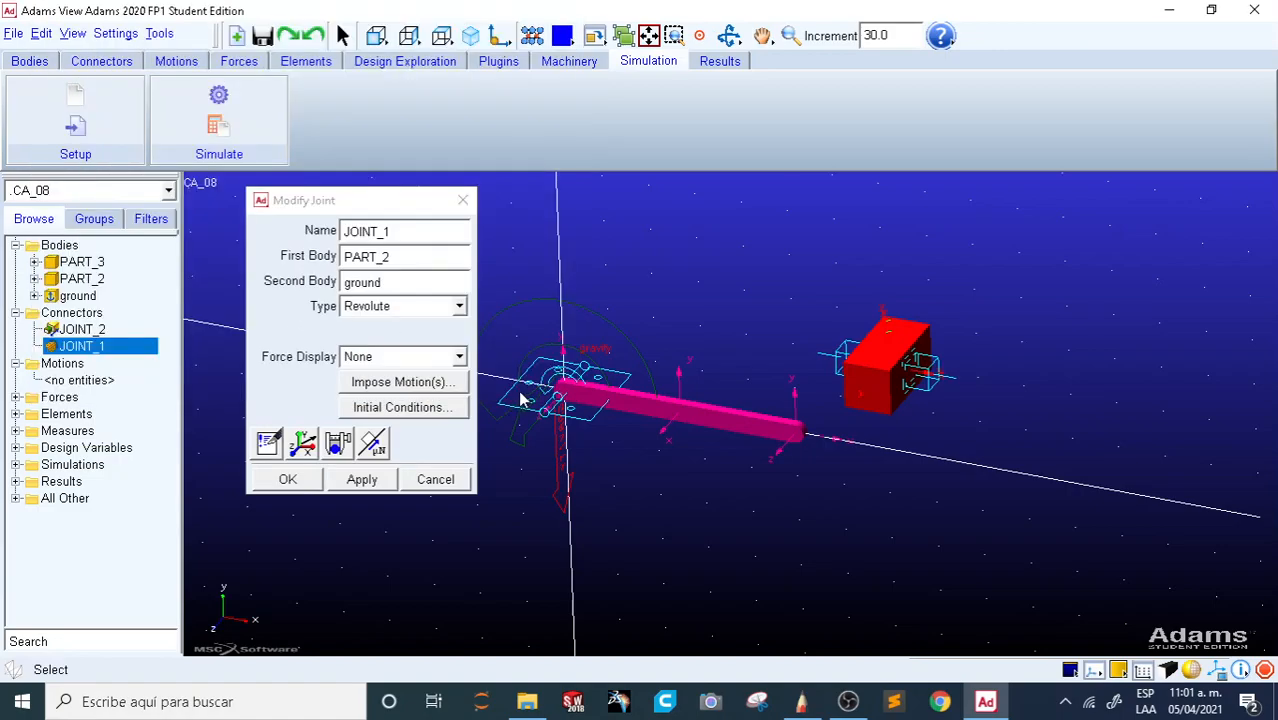